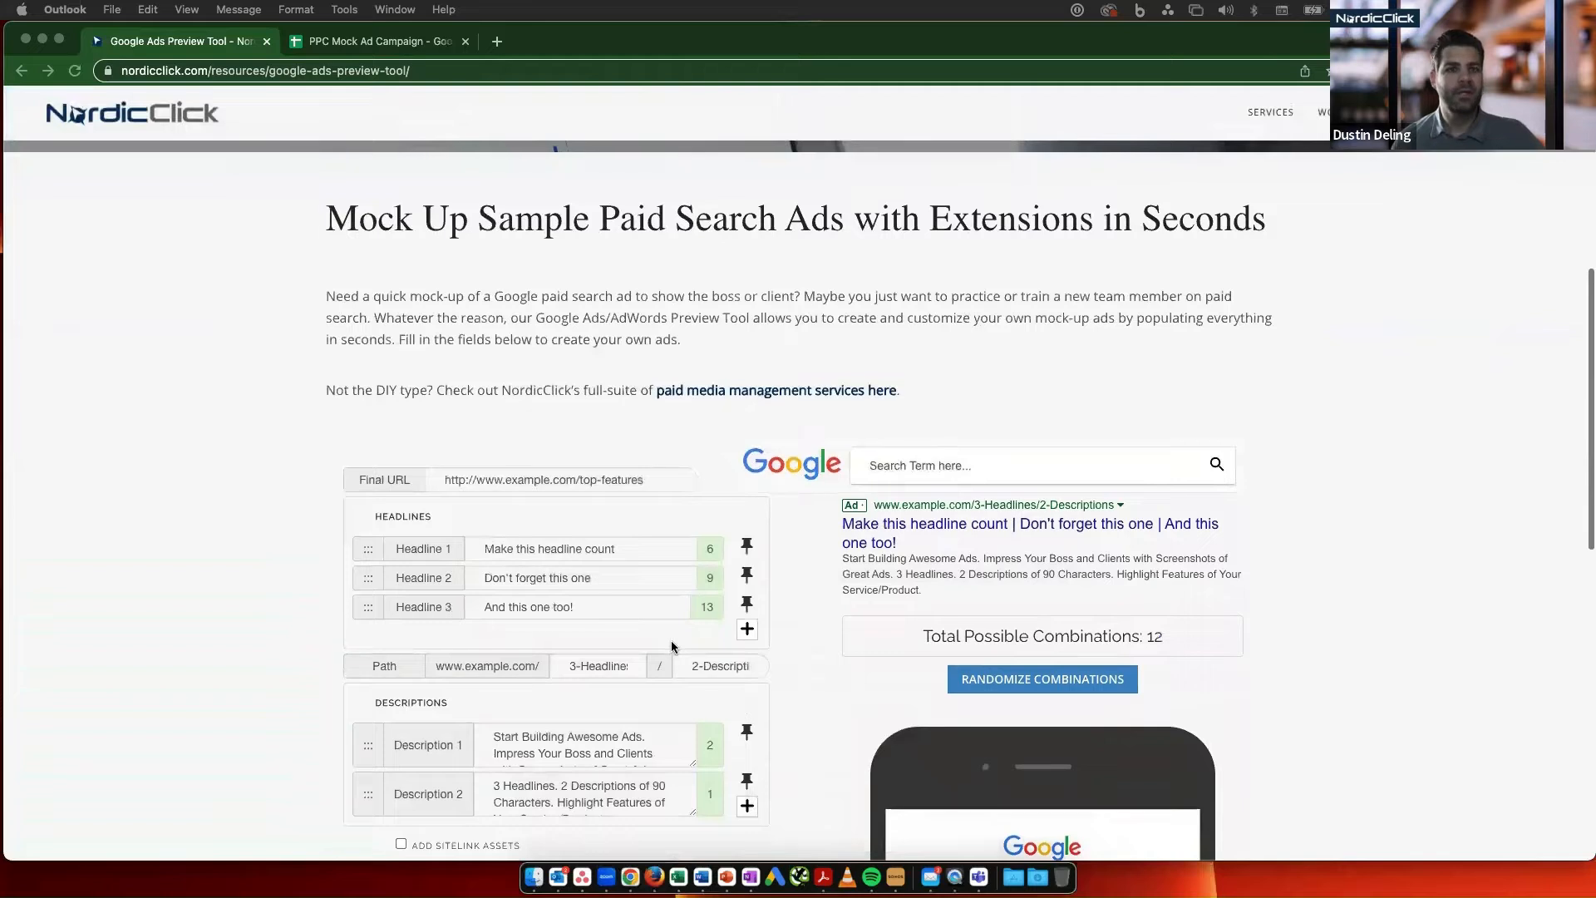
# - Add two empty headline fields to the mock ad
pyautogui.scroll(-3, 671, 647)
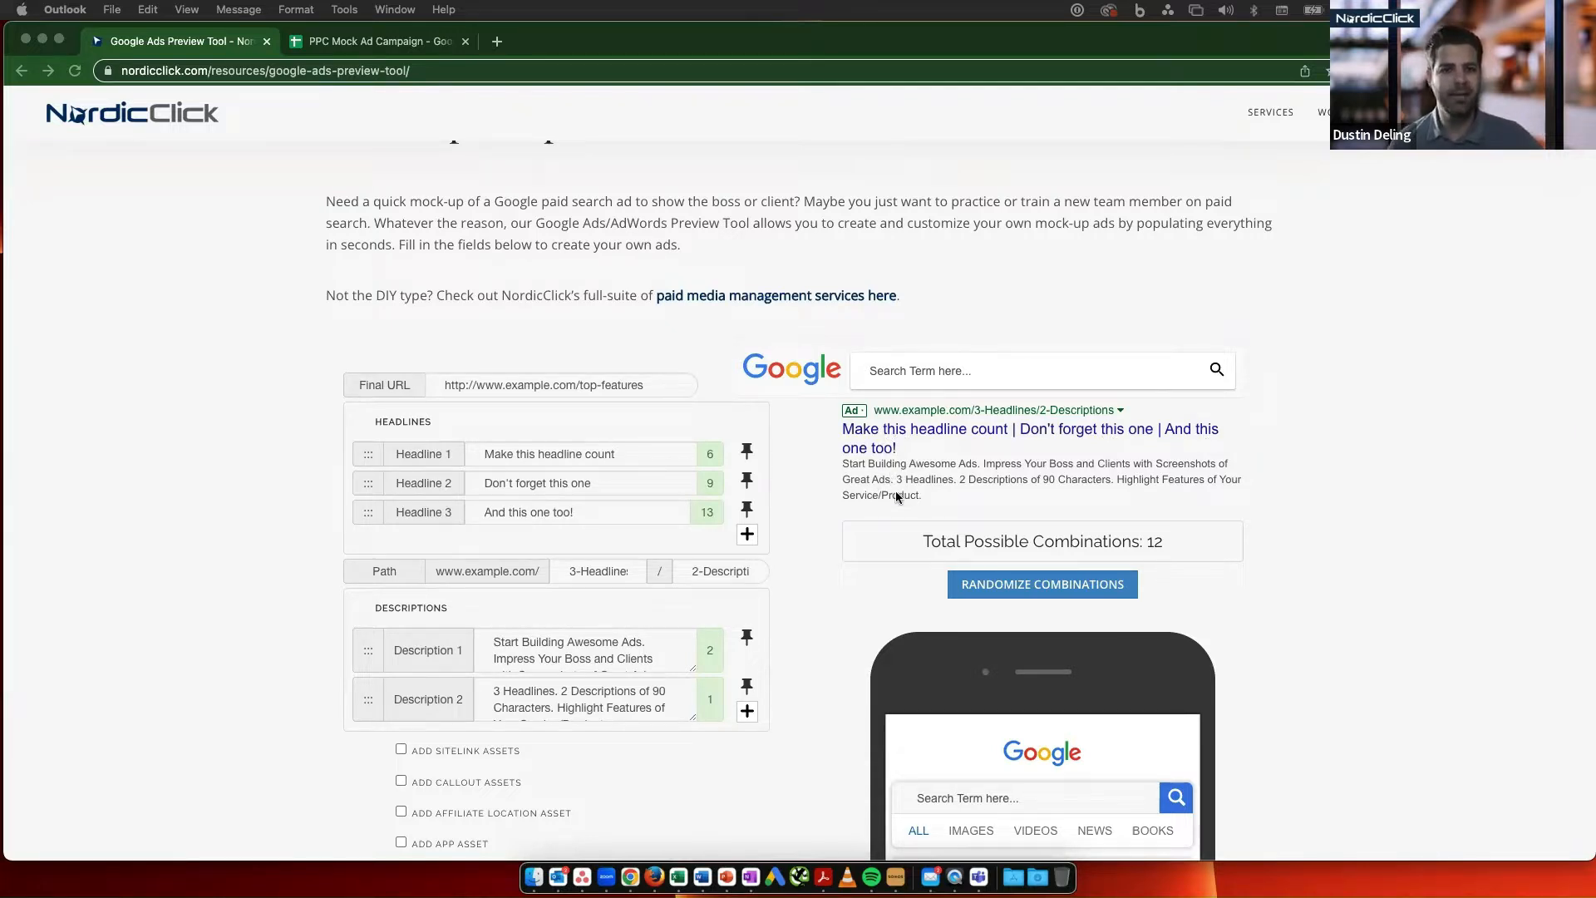
pyautogui.click(748, 534)
pyautogui.click(748, 564)
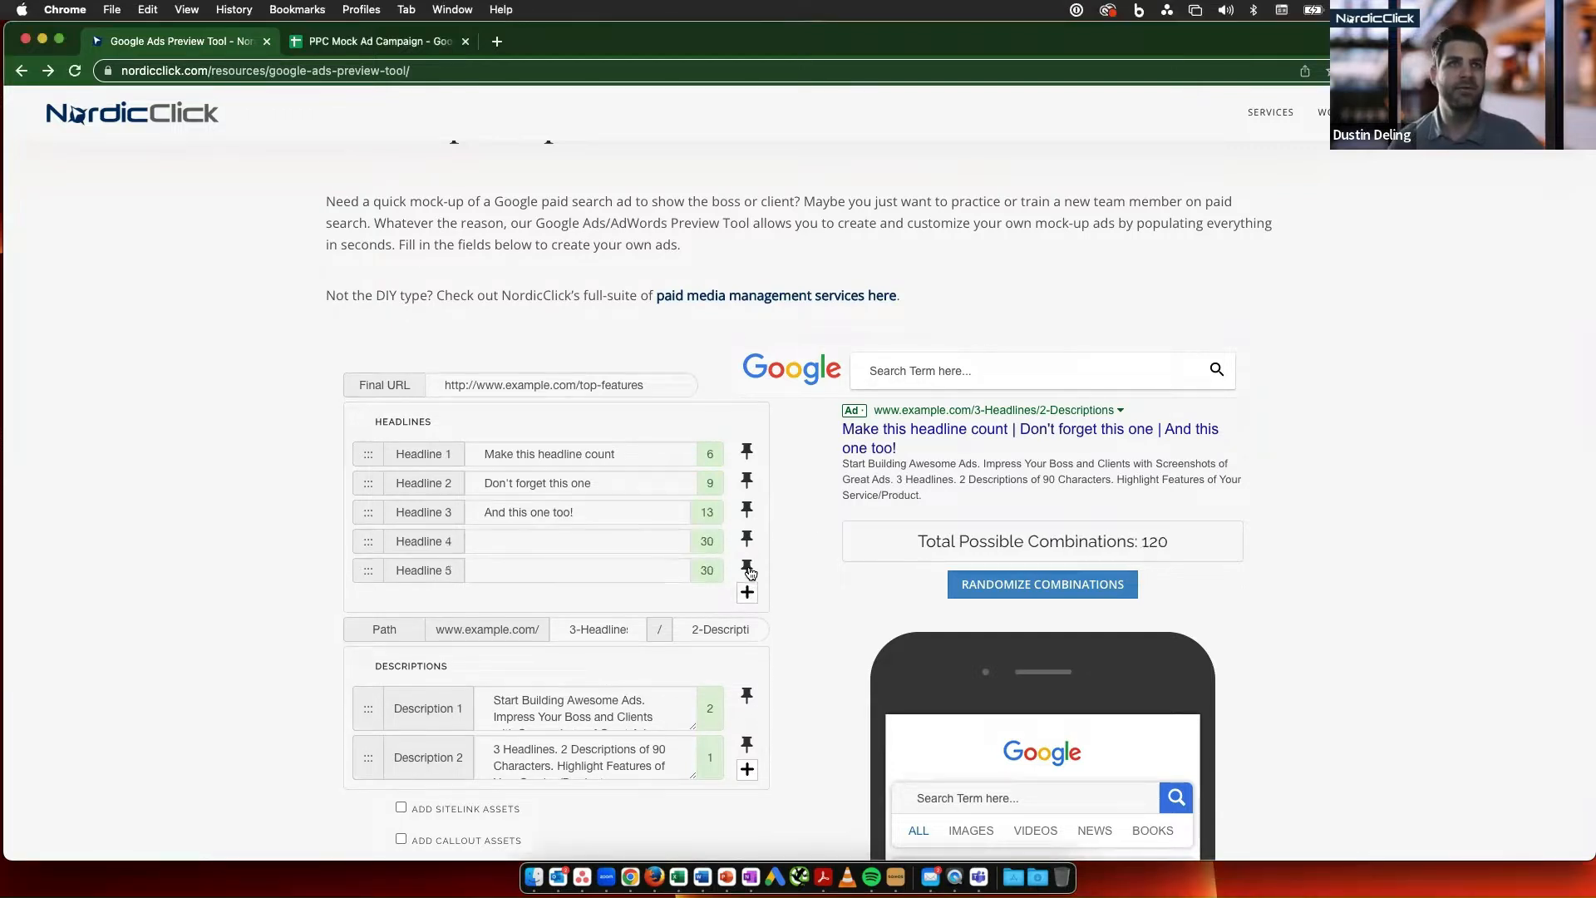
# - Look over the mock ad's description fields, optional asset choices and phone preview
pyautogui.scroll(-2, 742, 572)
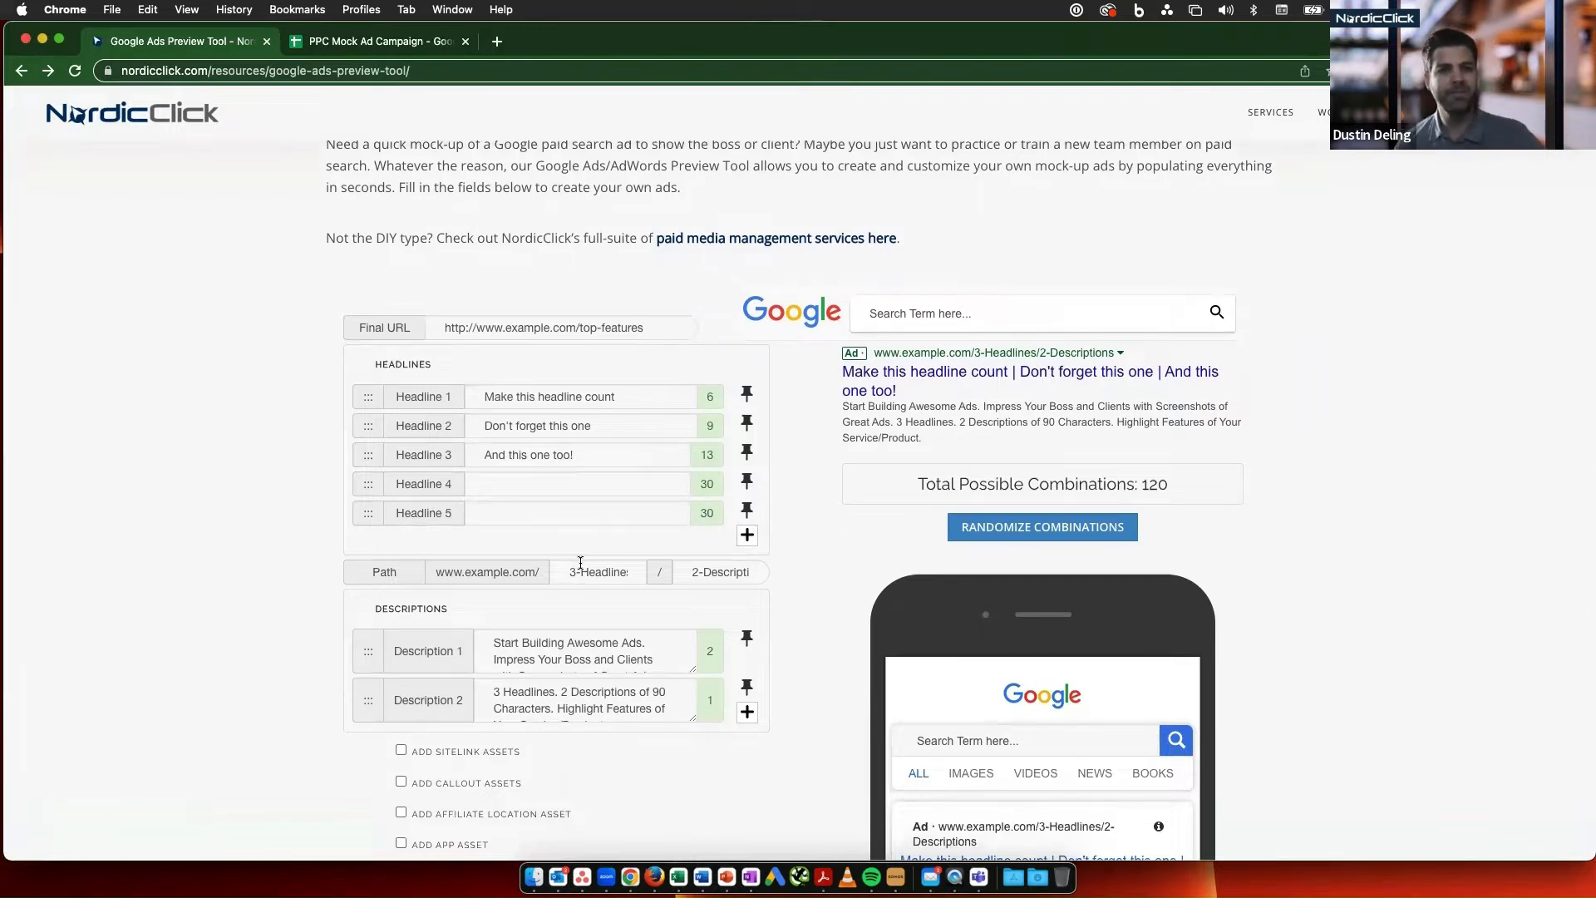
pyautogui.scroll(-7, 566, 598)
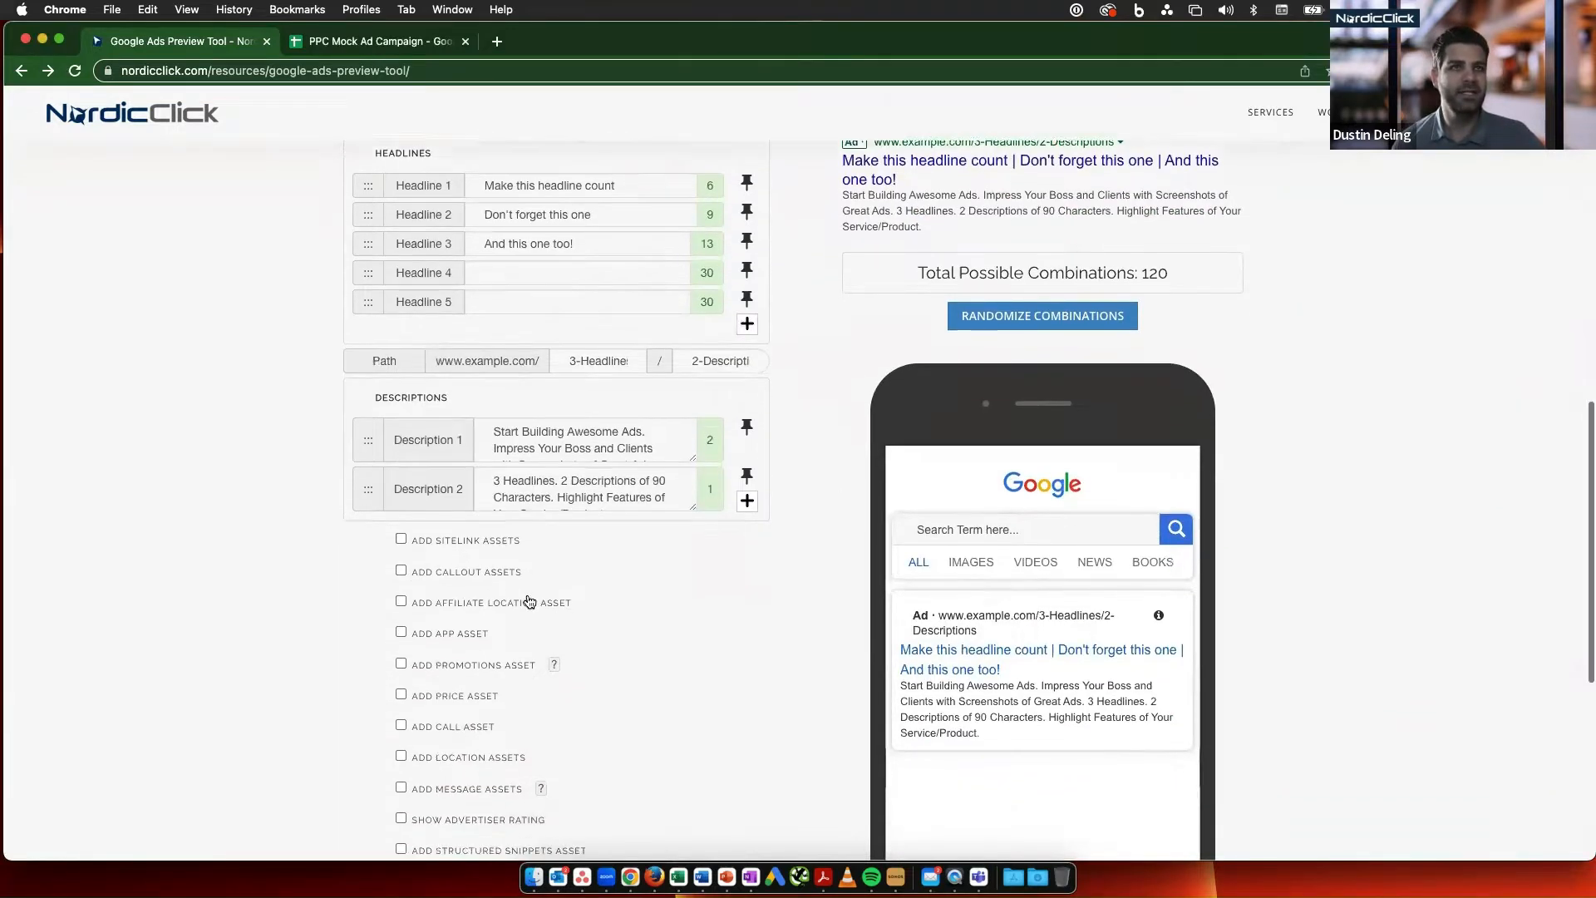
pyautogui.scroll(-4, 528, 601)
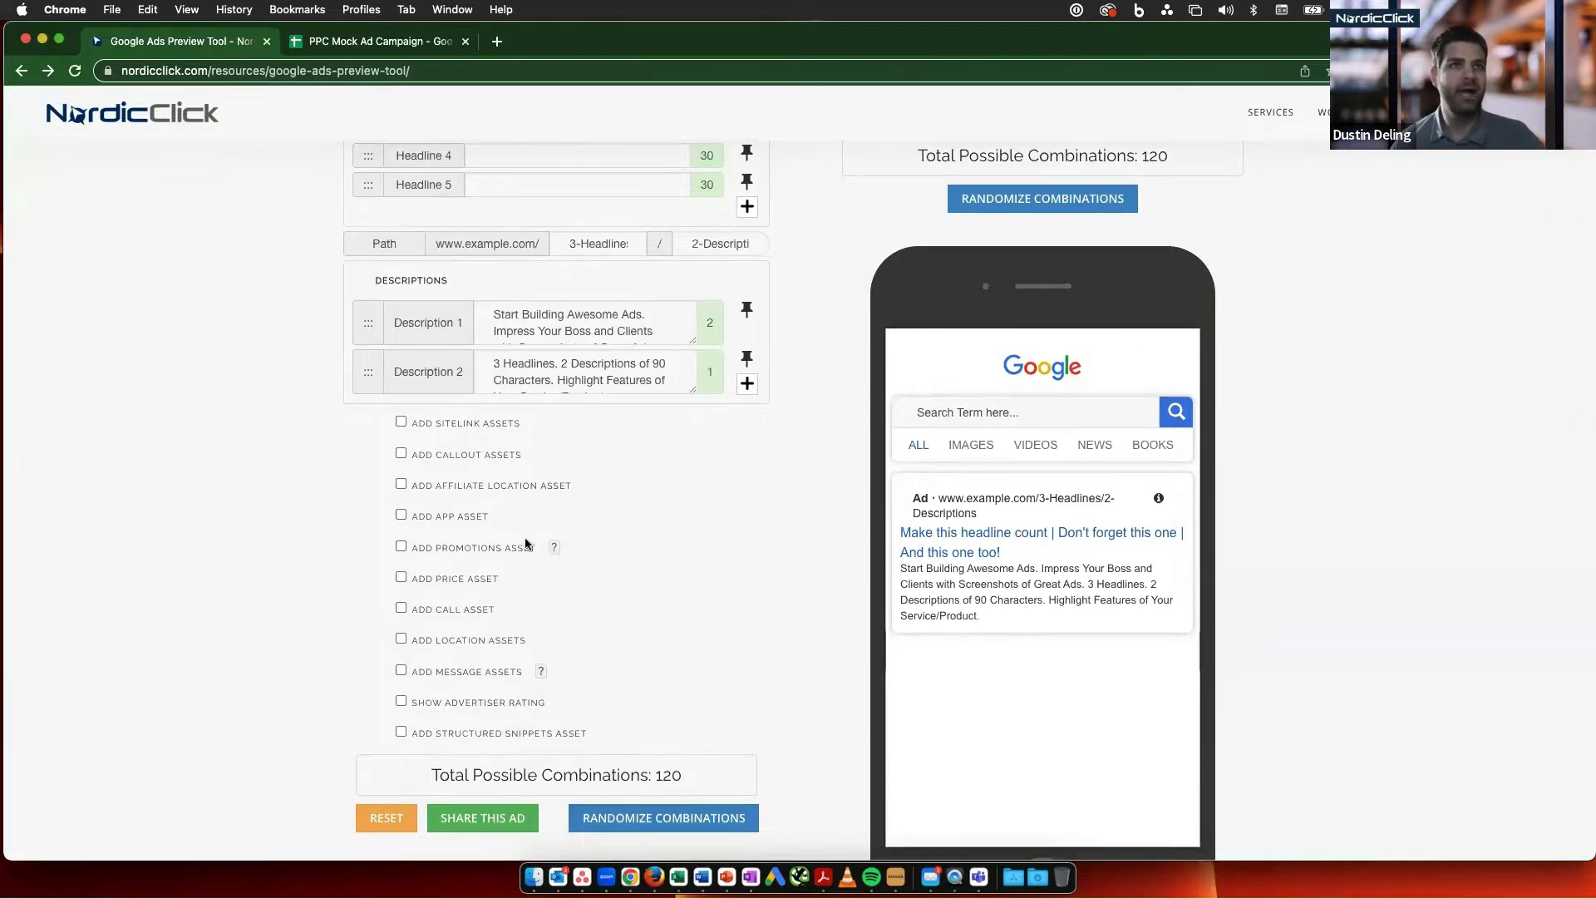
pyautogui.scroll(4, 703, 569)
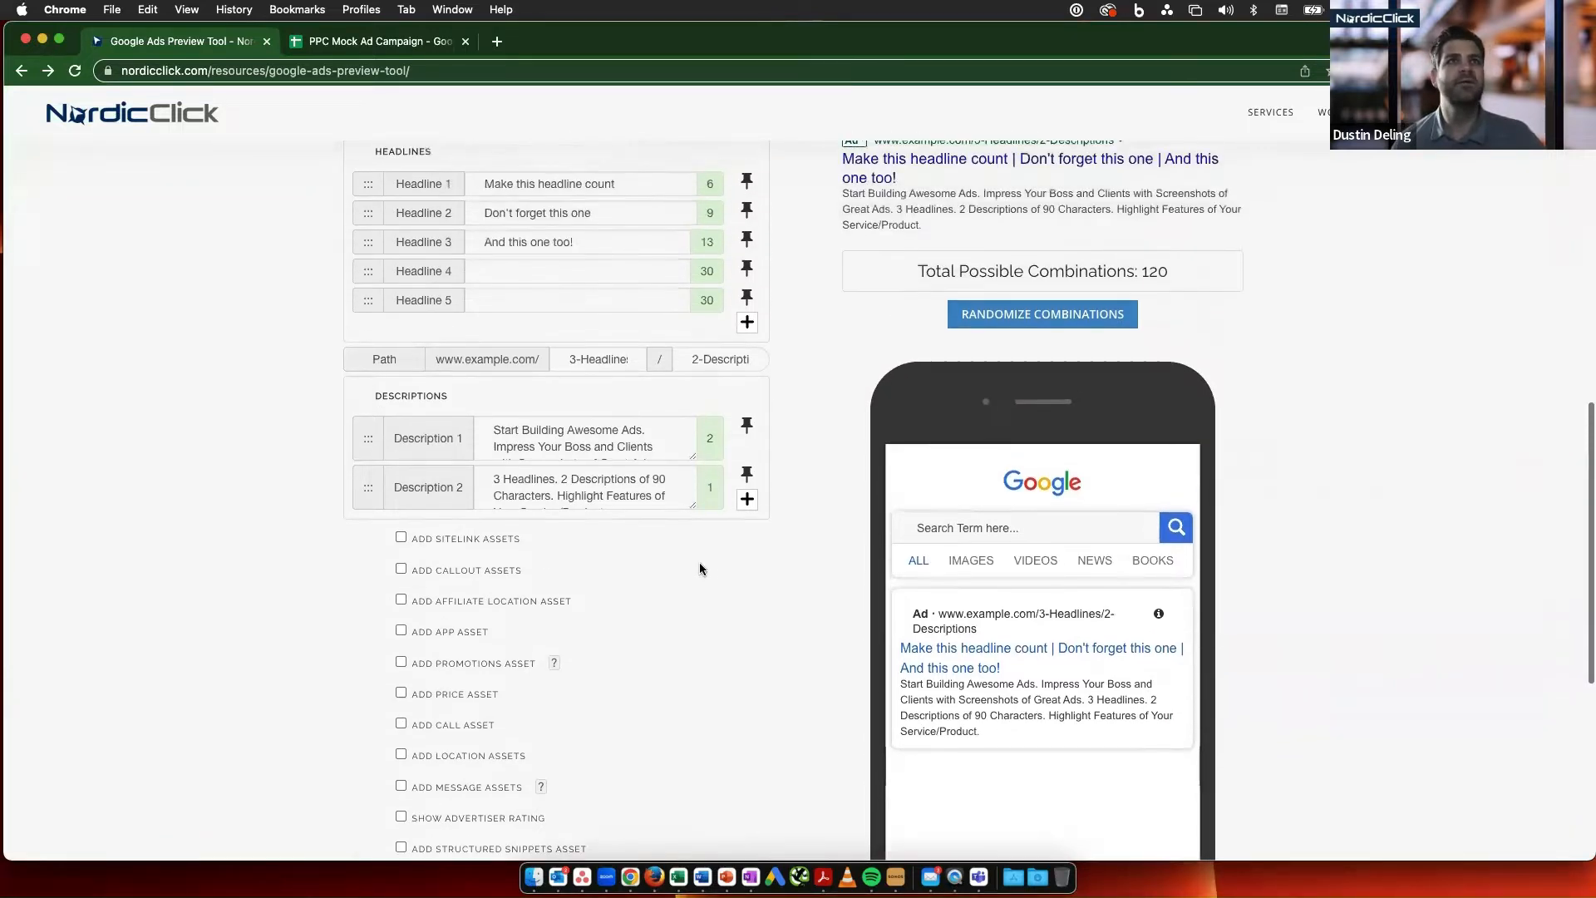
pyautogui.scroll(5, 700, 569)
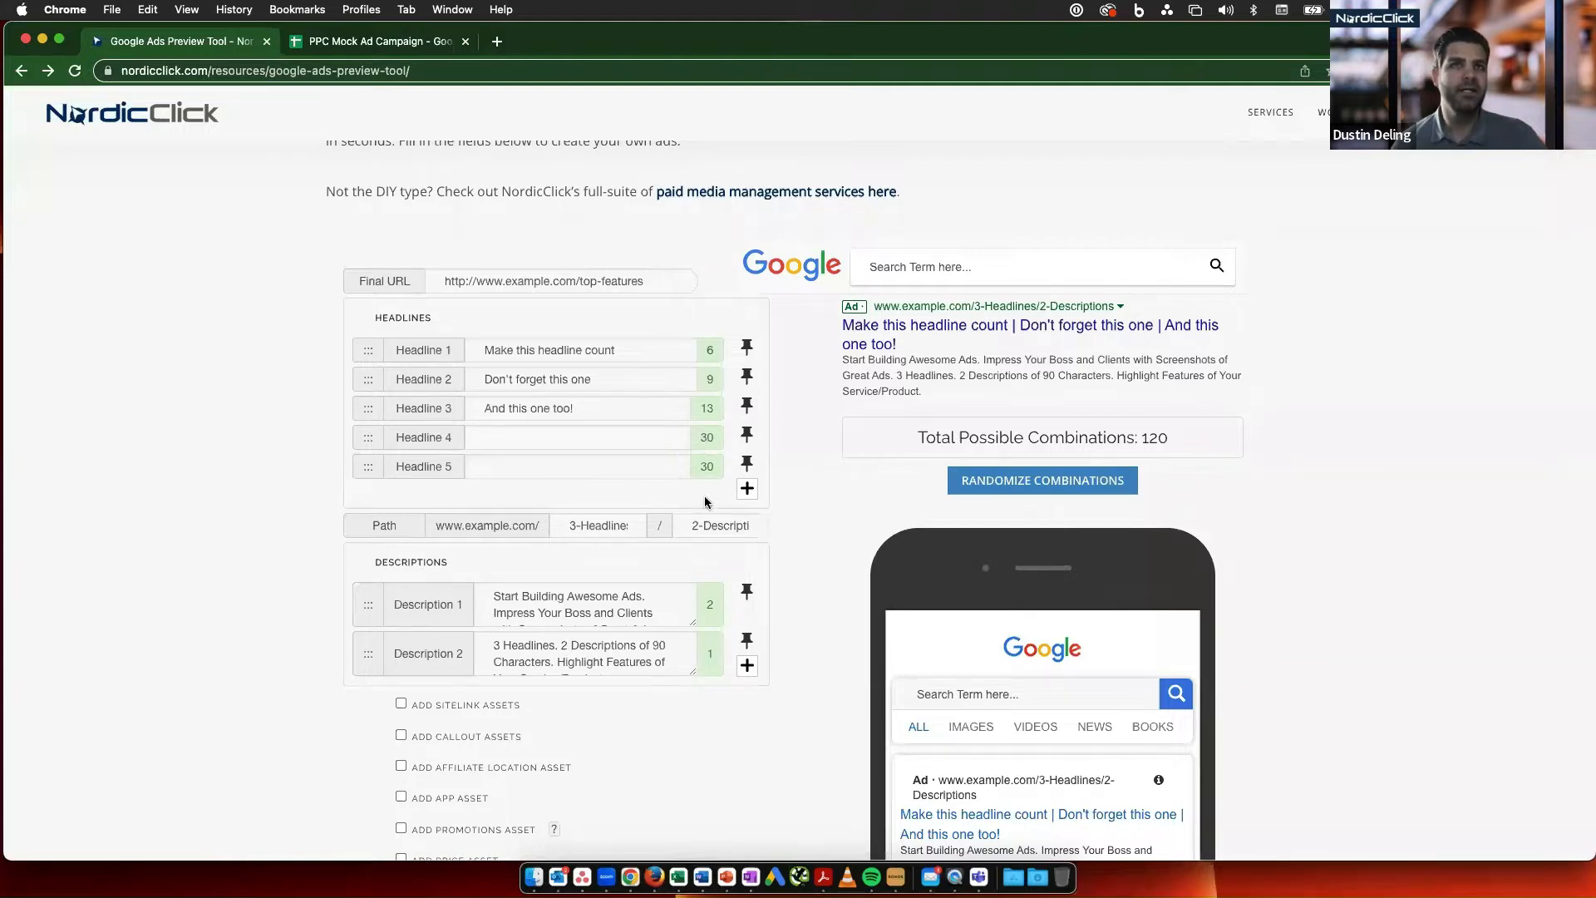
pyautogui.scroll(-1, 657, 606)
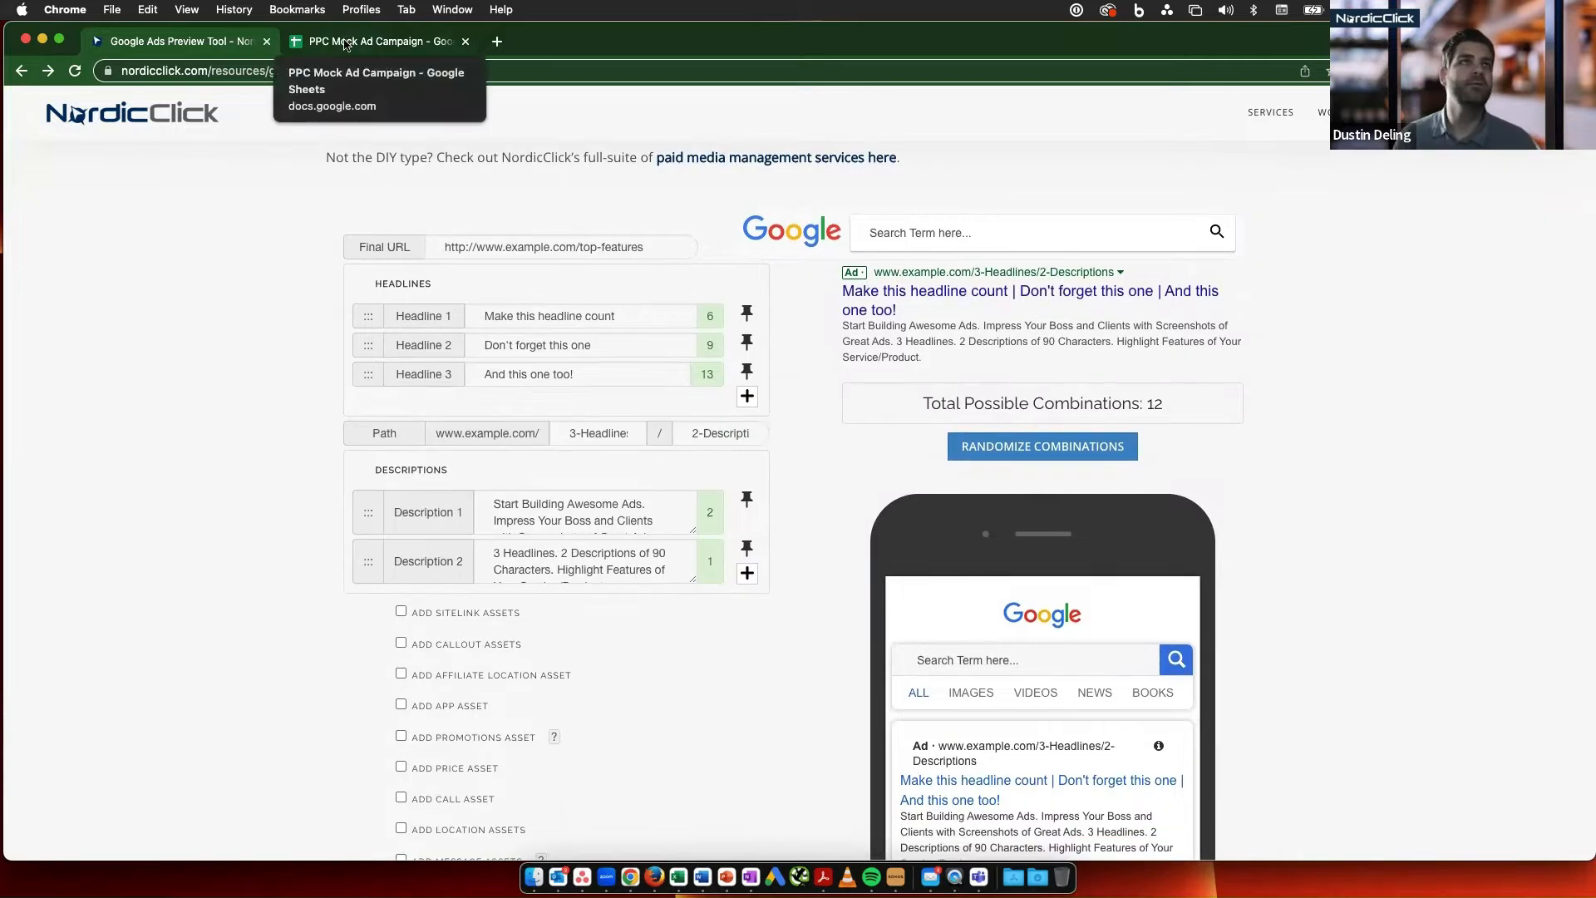
# - Copy the domain ExampleTimeTracking.com from the PPC Mock Ad Campaign spreadsheet into the preview tool's Final URL
pyautogui.click(345, 43)
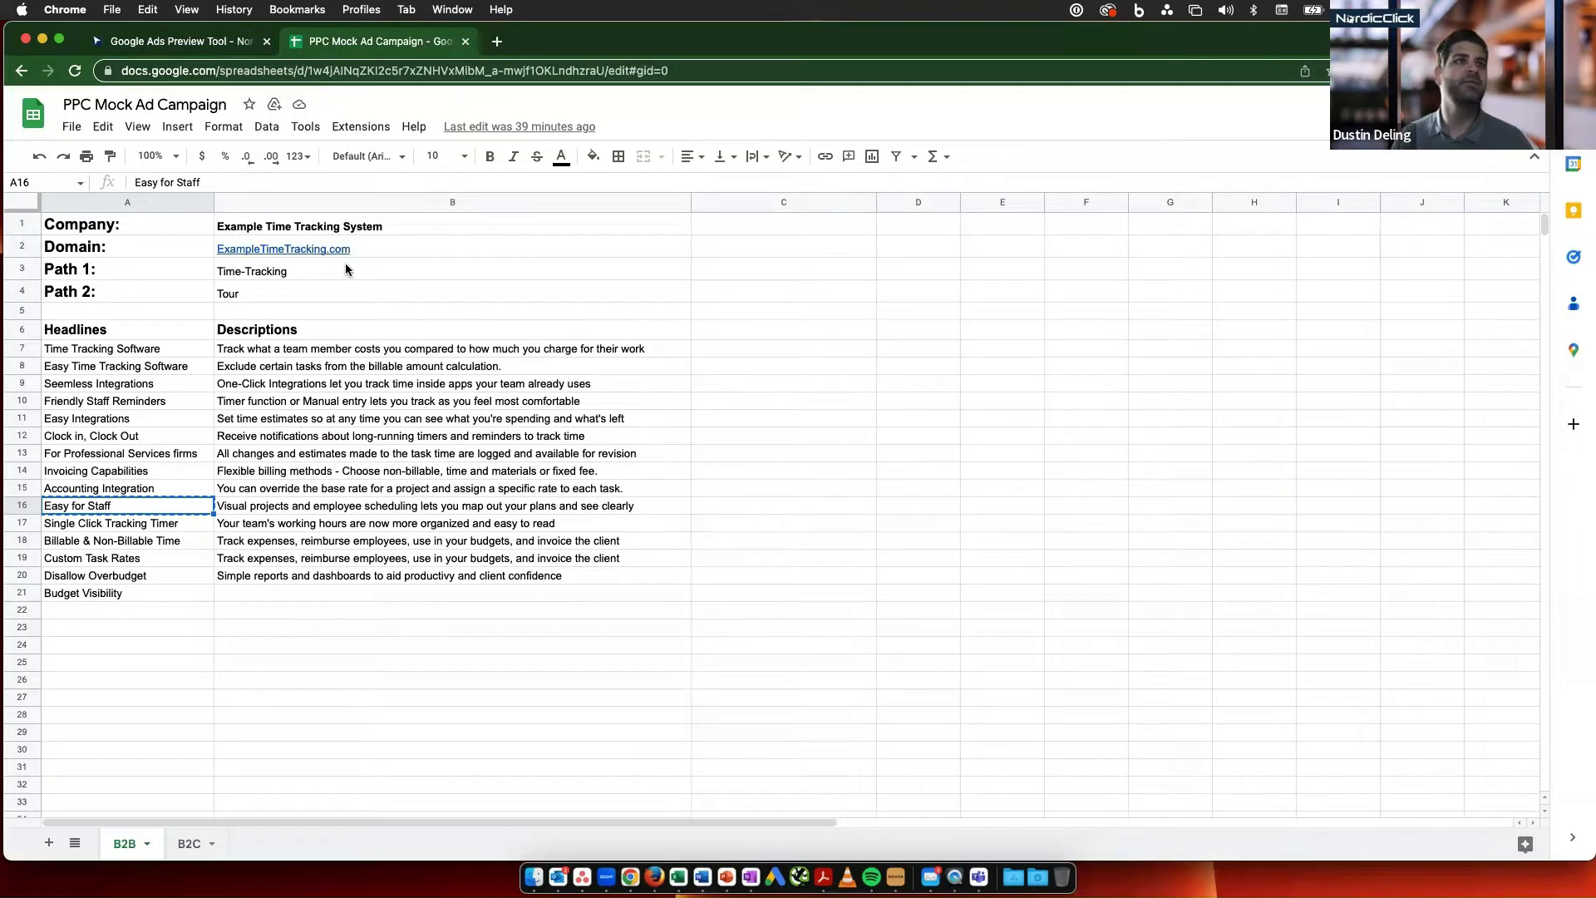
pyautogui.moveTo(381, 249)
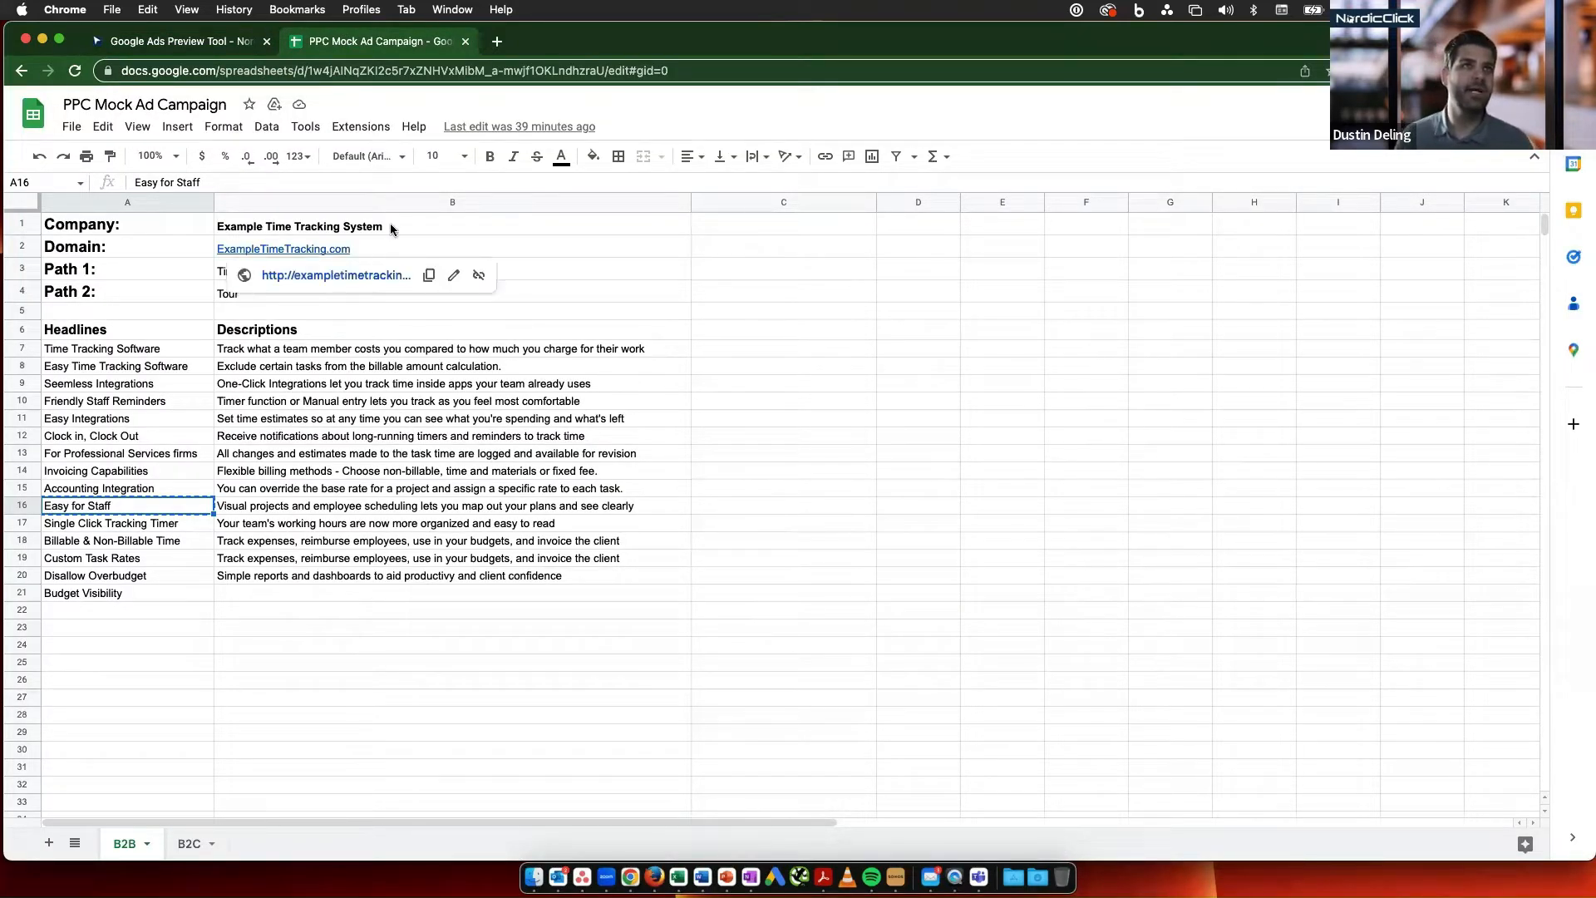
pyautogui.click(387, 251)
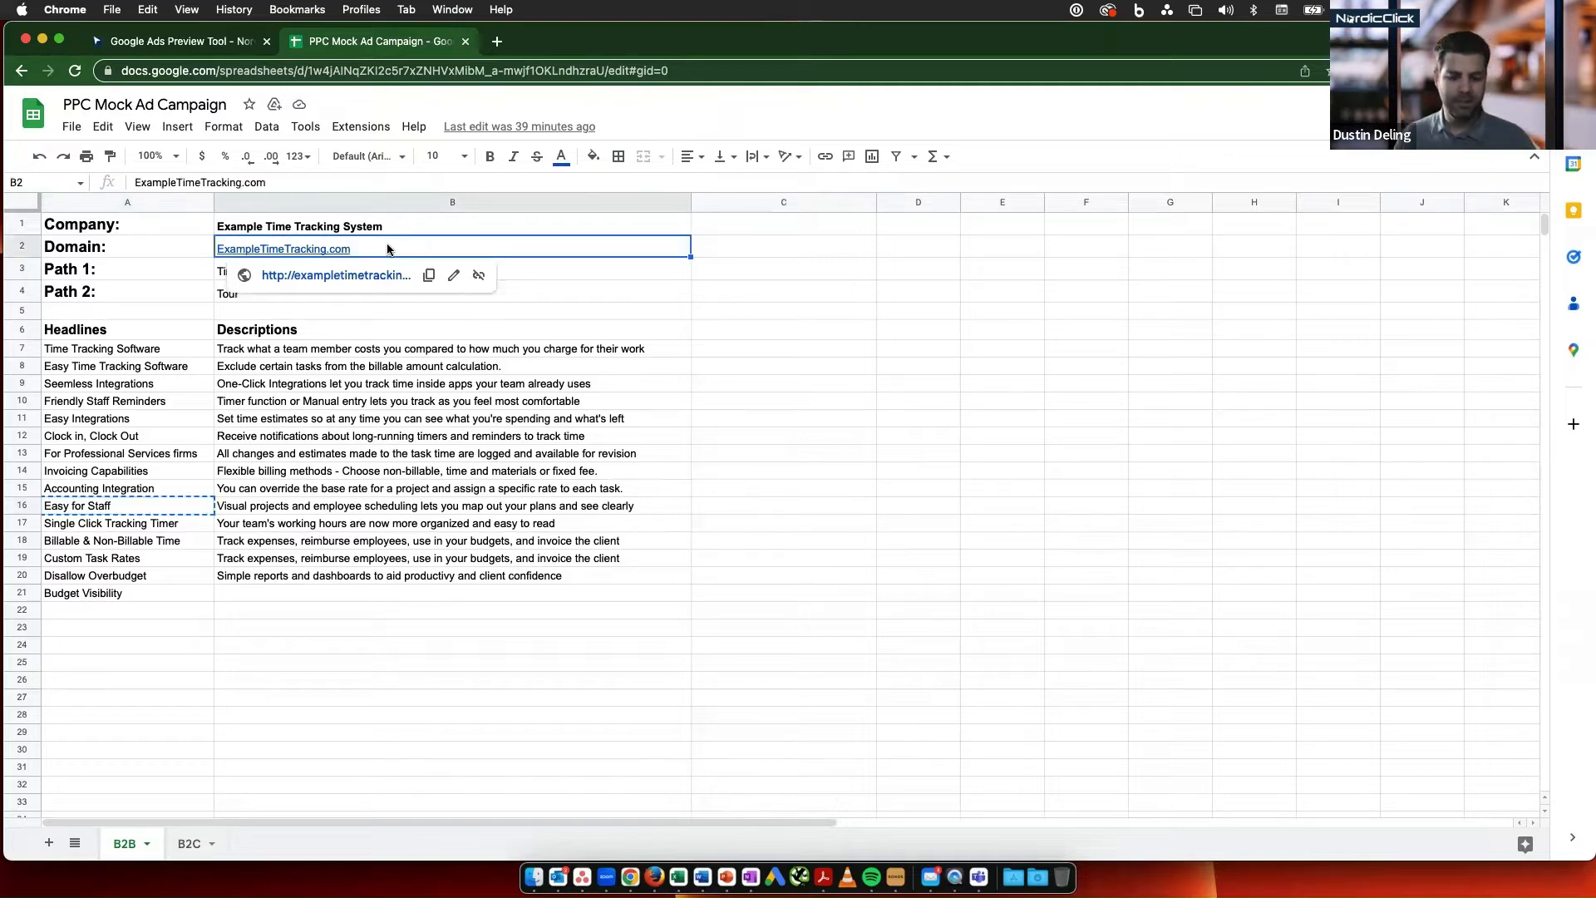
pyautogui.click(209, 43)
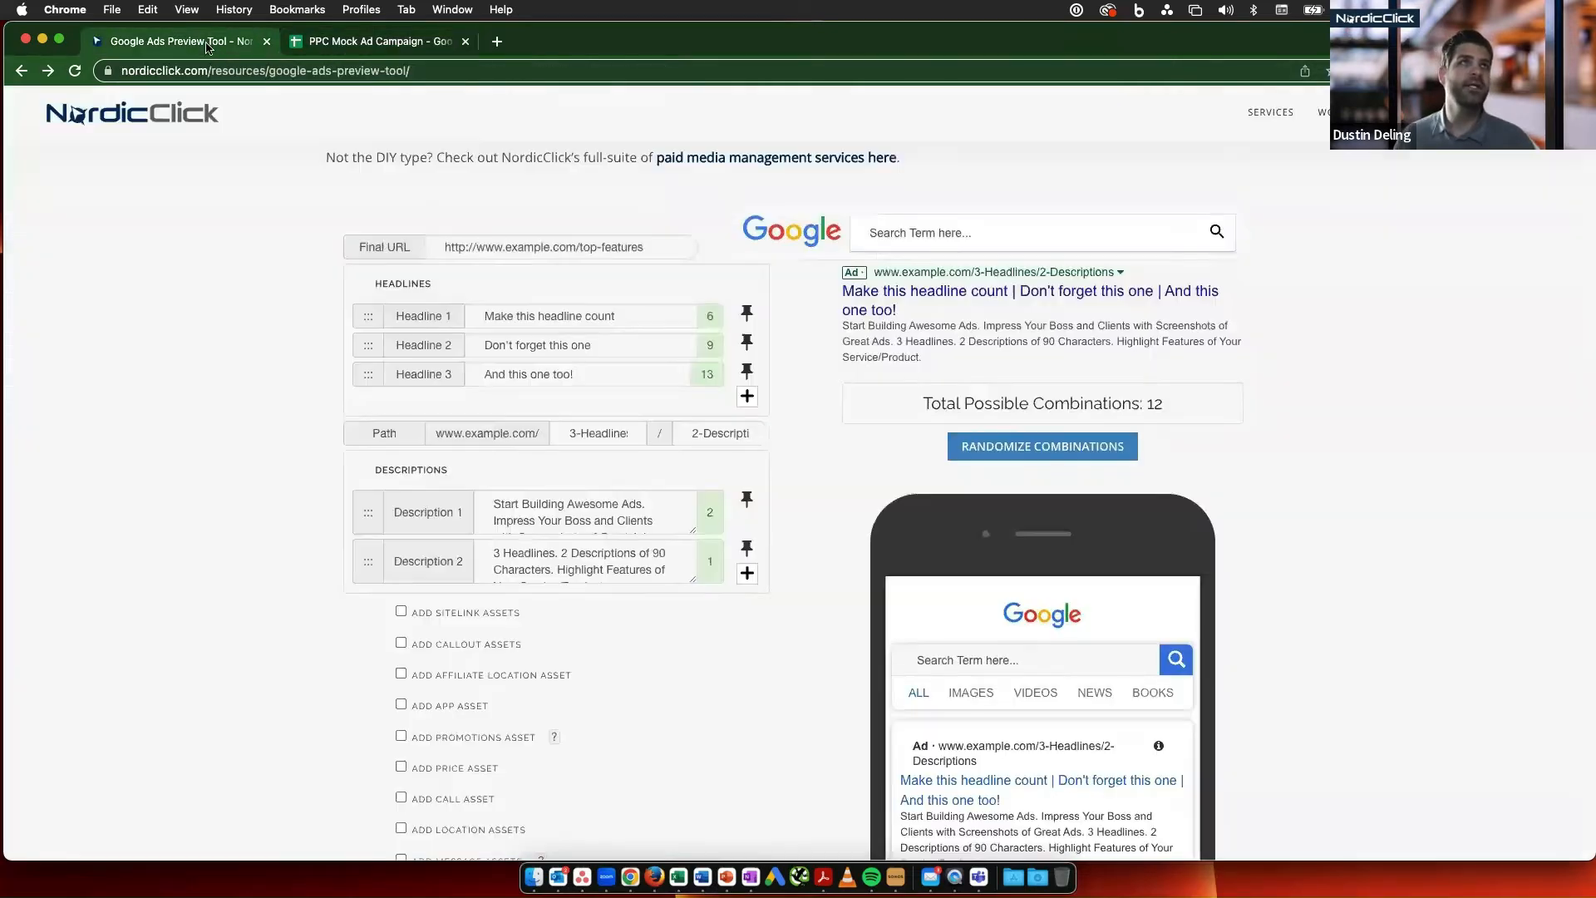
pyautogui.click(467, 245)
pyautogui.write('ExampleTimeTracking.com')
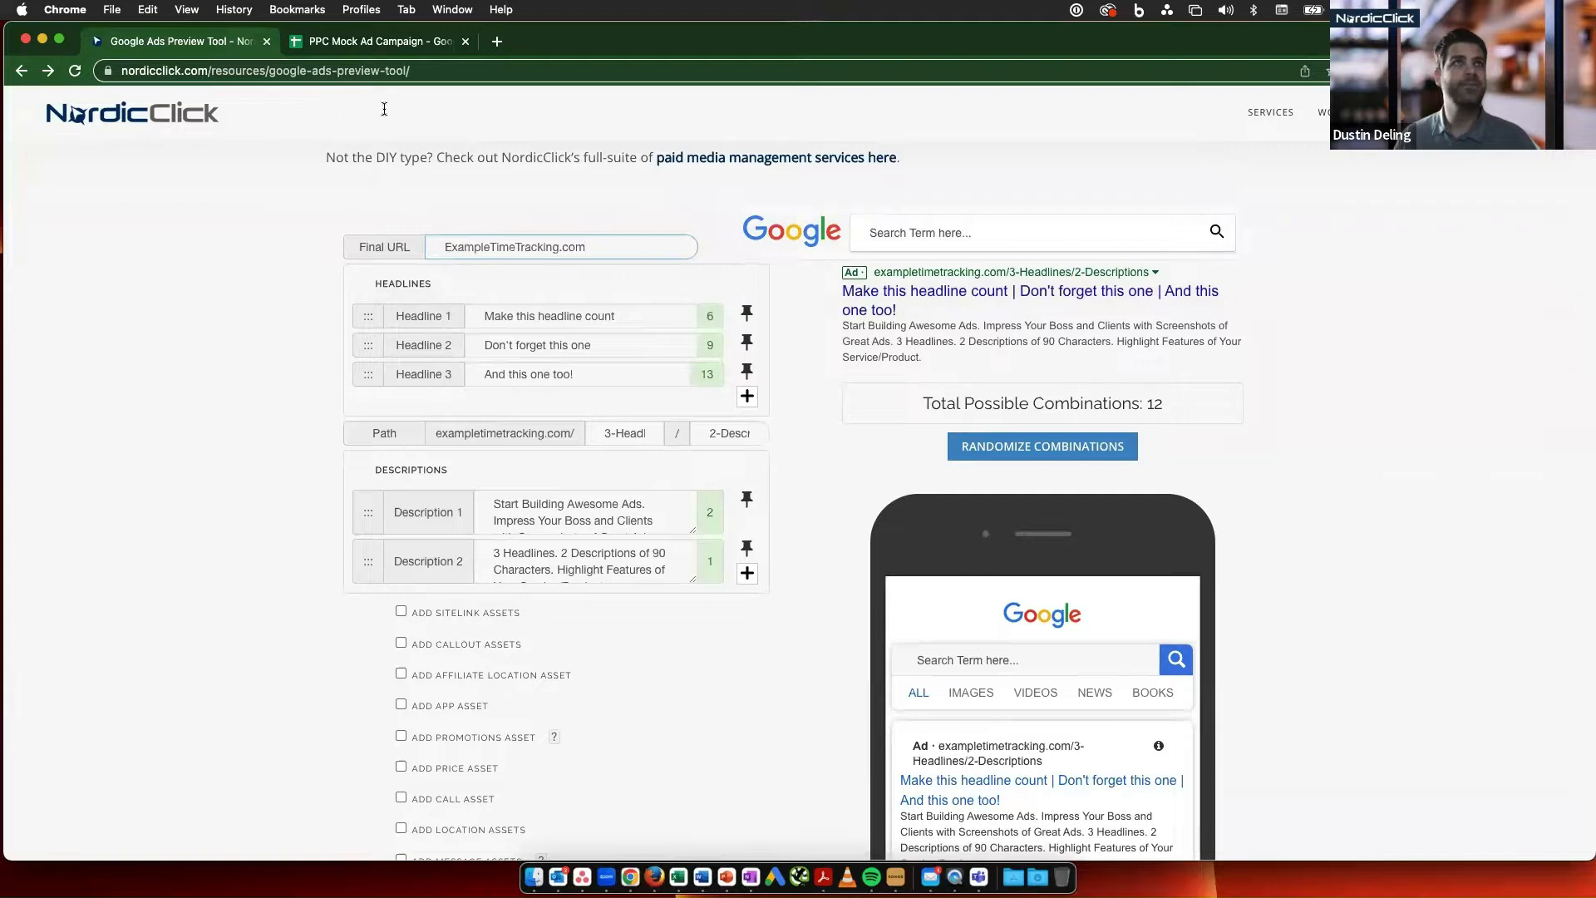
# - Replace the ad's first path segment with Time-Tracking, copied from Path 1 in the campaign spreadsheet
pyautogui.click(374, 43)
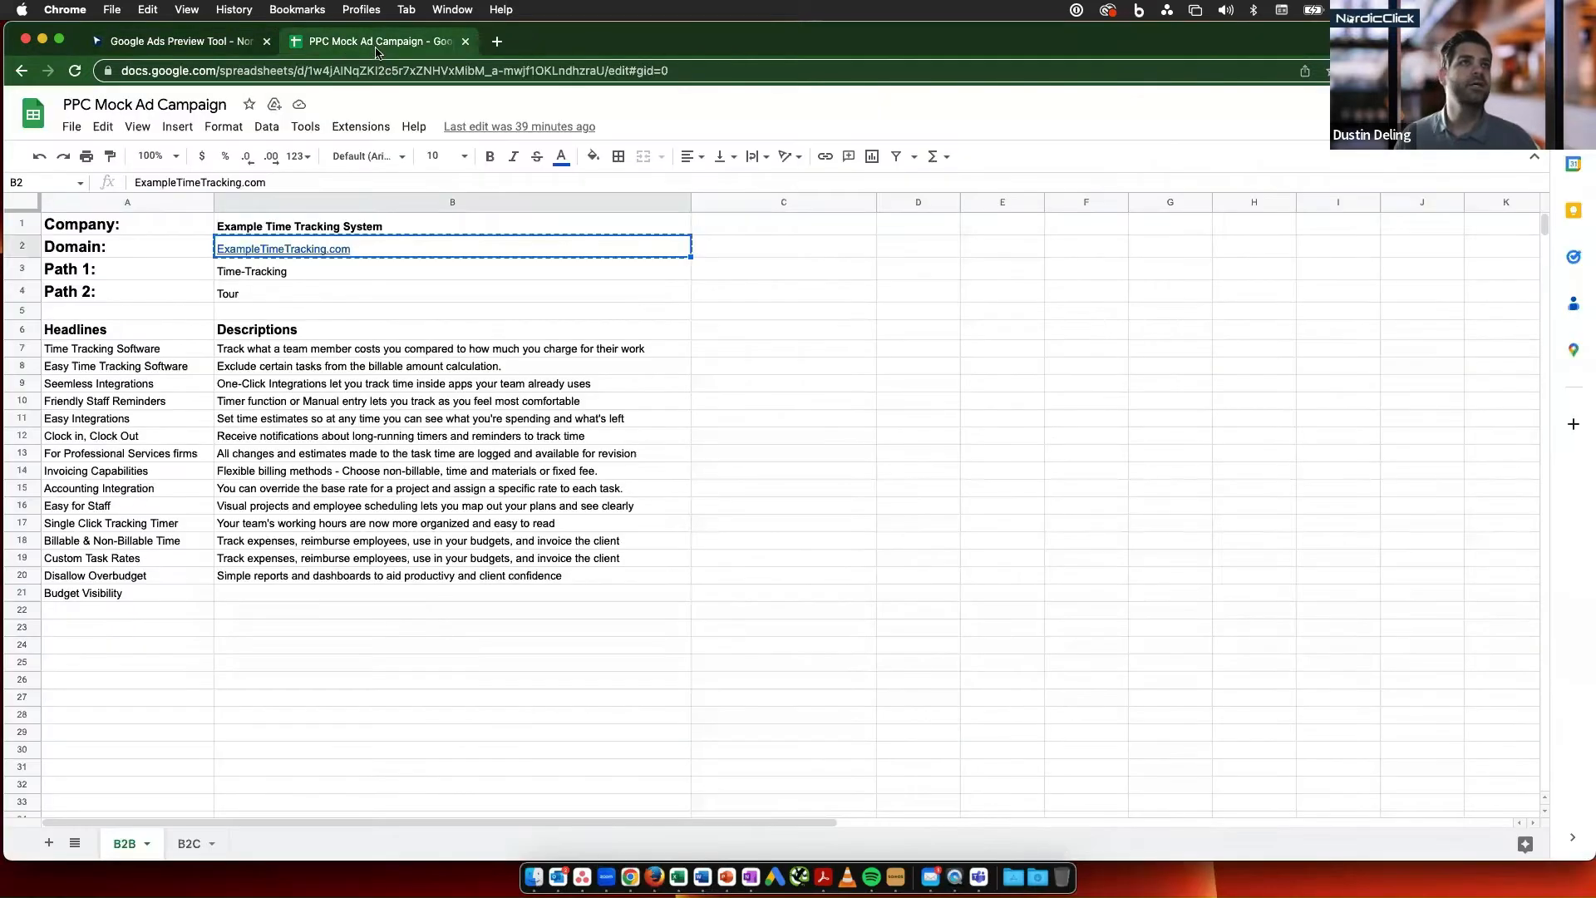
pyautogui.click(296, 269)
pyautogui.press('super+c')
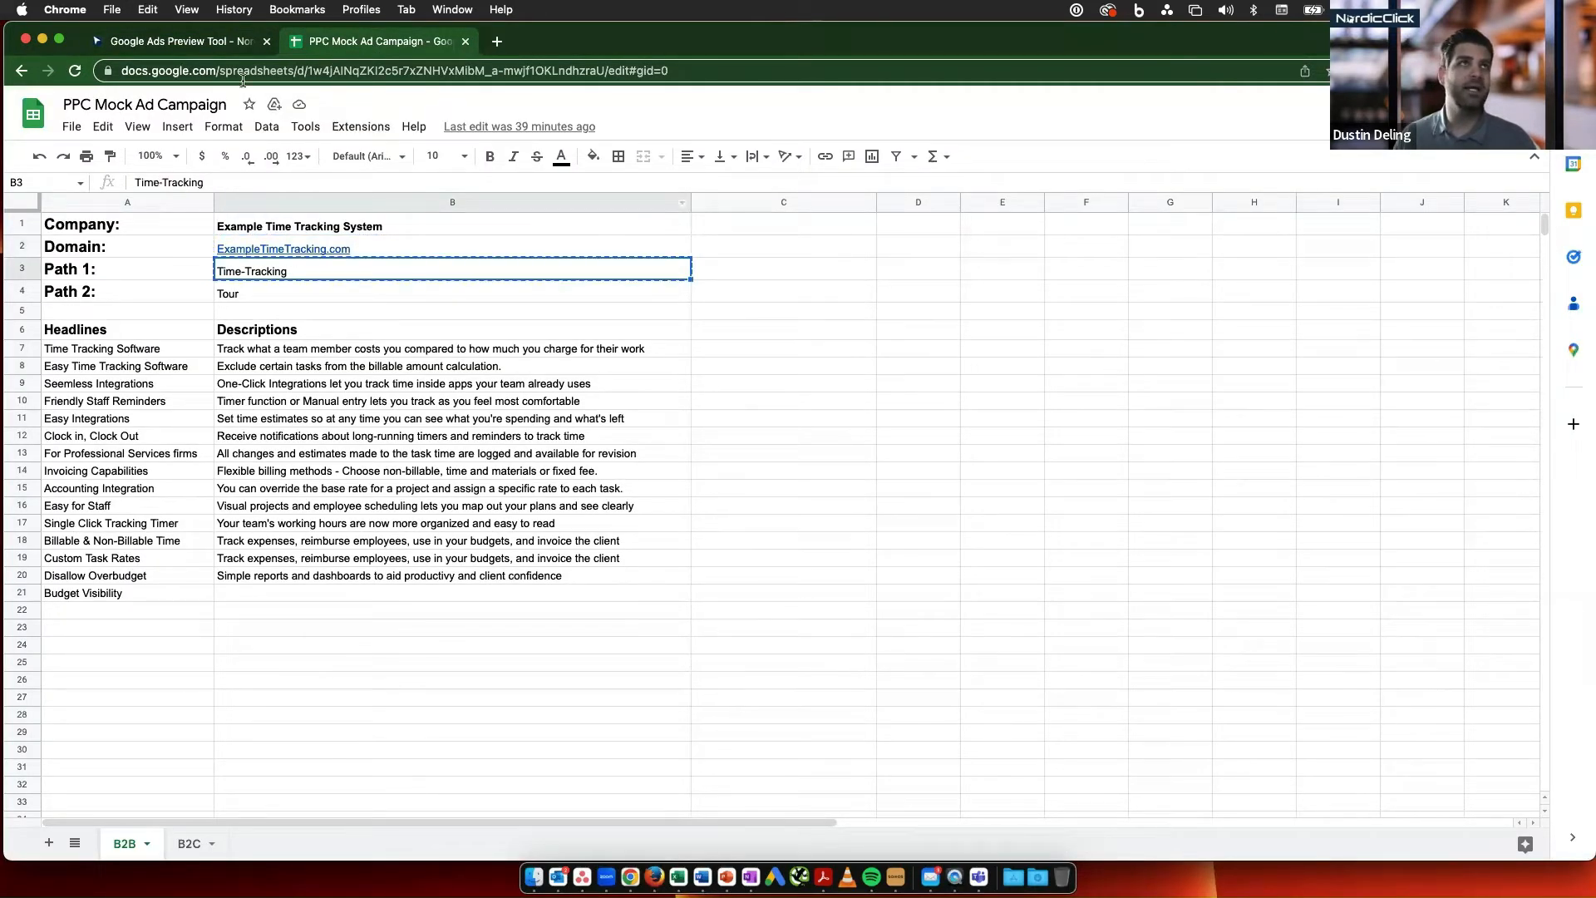
pyautogui.click(199, 43)
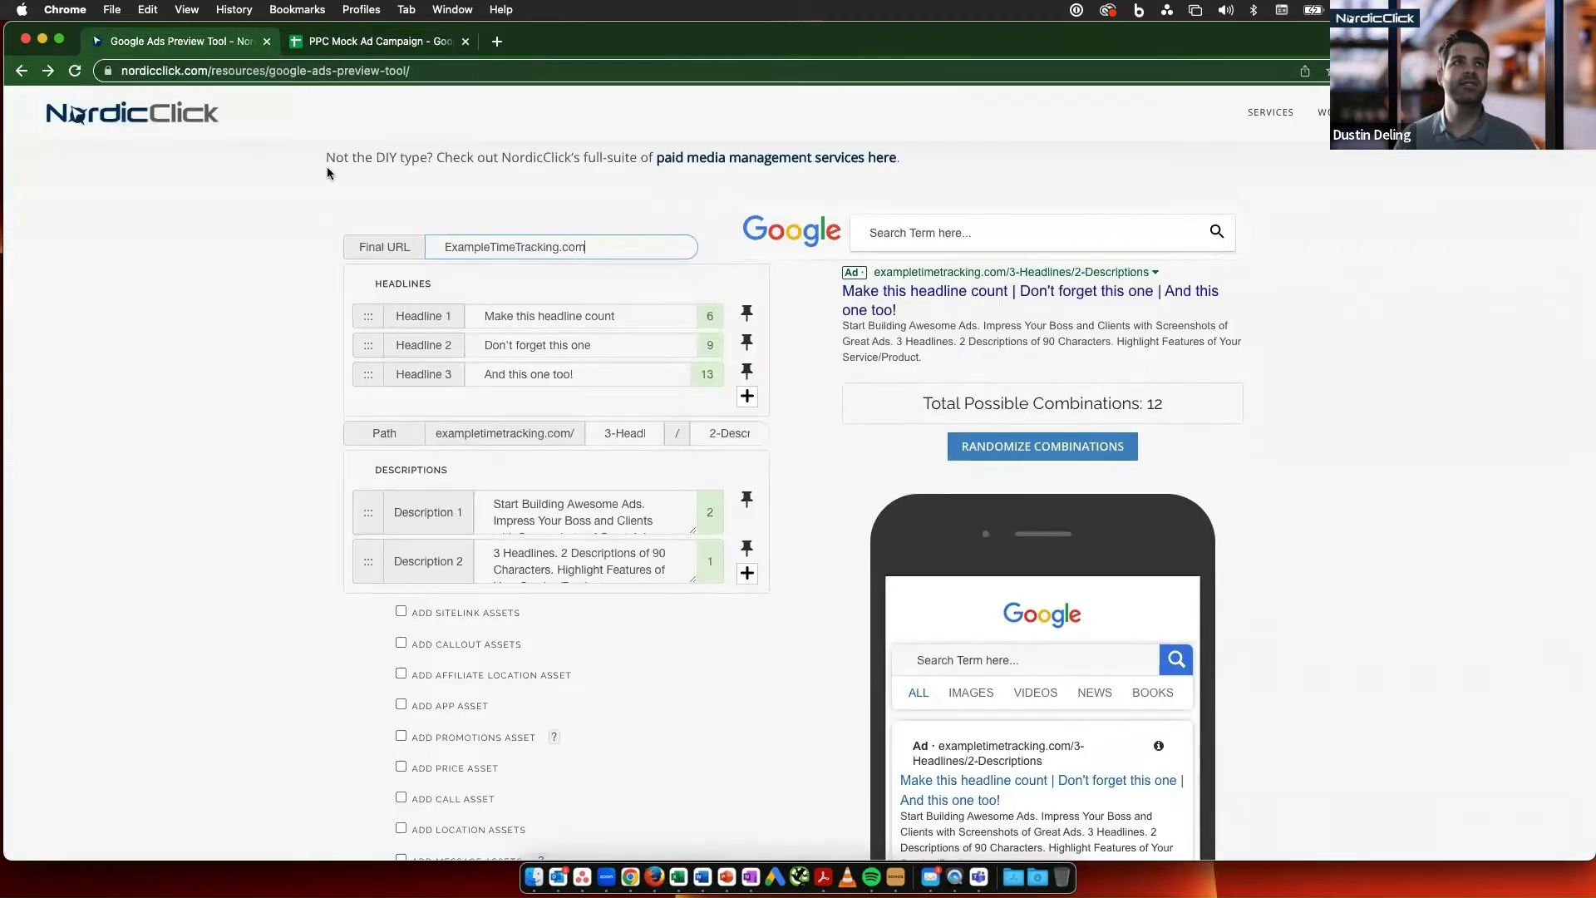
pyautogui.tripleClick(619, 433)
pyautogui.press('super+v')
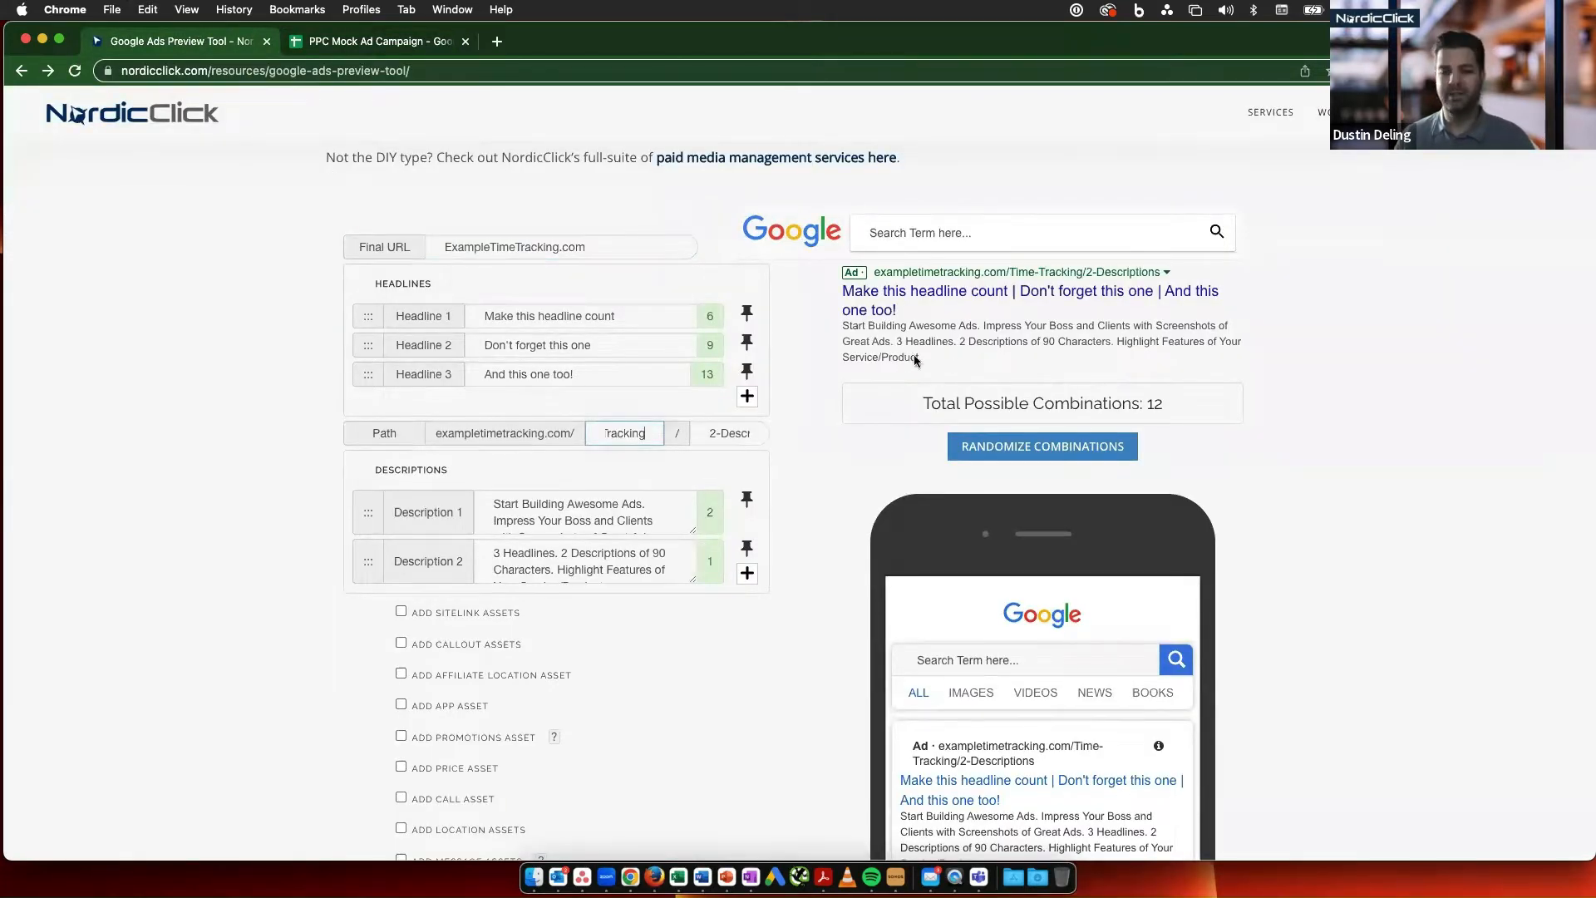
# - Replace Headline 1 with "Time Tracking Software", copied from the spreadsheet's headline list
pyautogui.scroll(2, 916, 360)
pyautogui.click(375, 41)
pyautogui.click(131, 352)
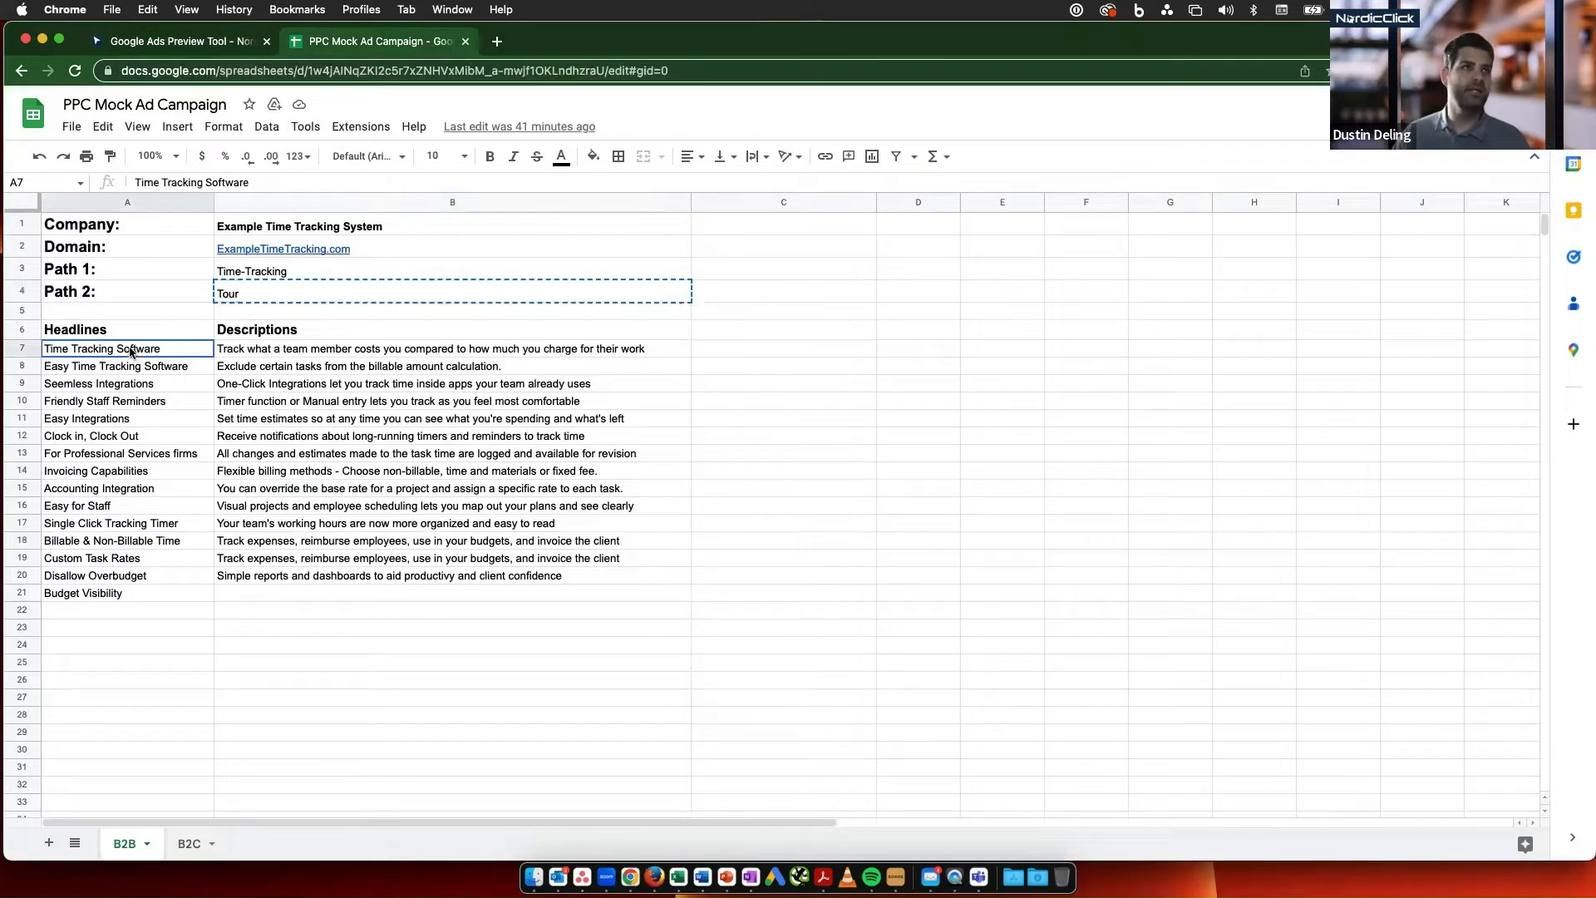
pyautogui.press('super+c')
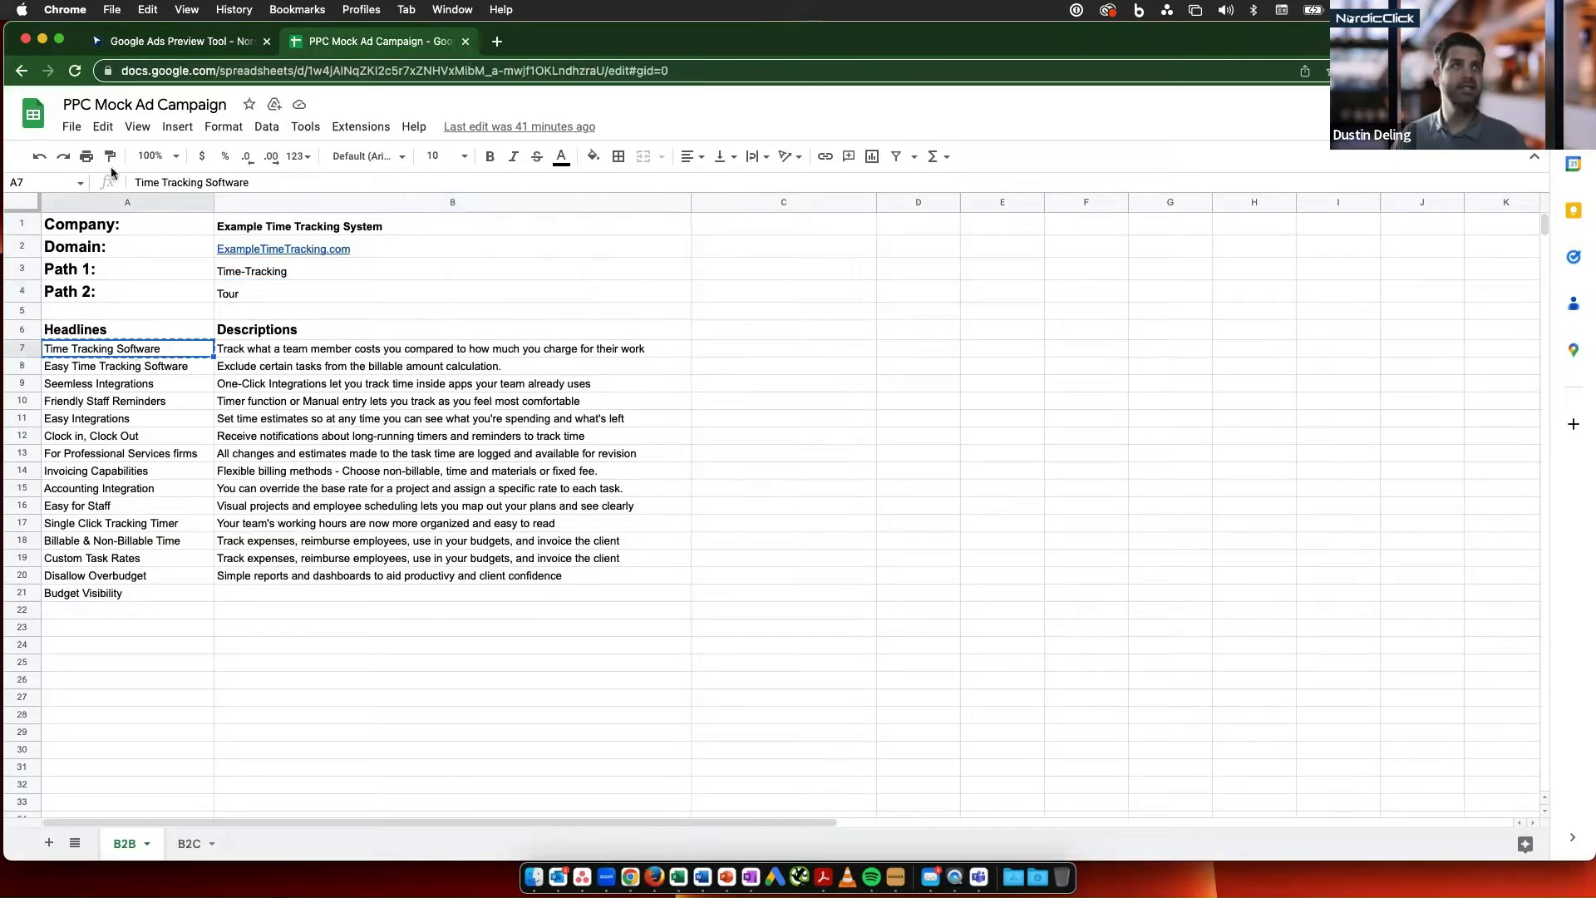
pyautogui.click(170, 43)
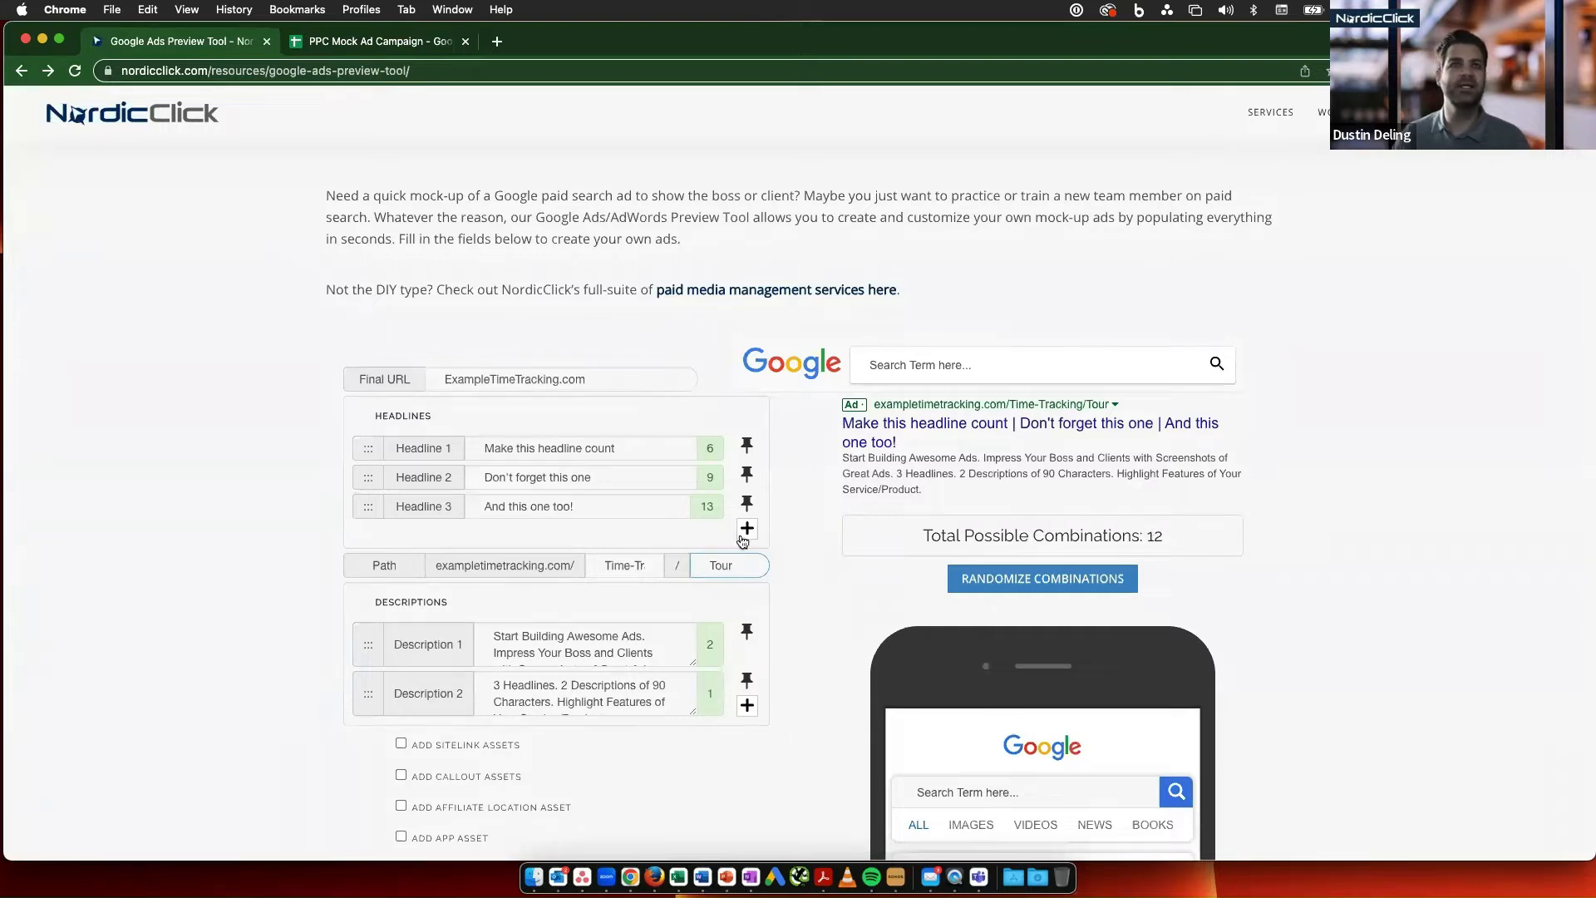
pyautogui.tripleClick(628, 450)
pyautogui.press('BackSpace')
pyautogui.press('super+v')
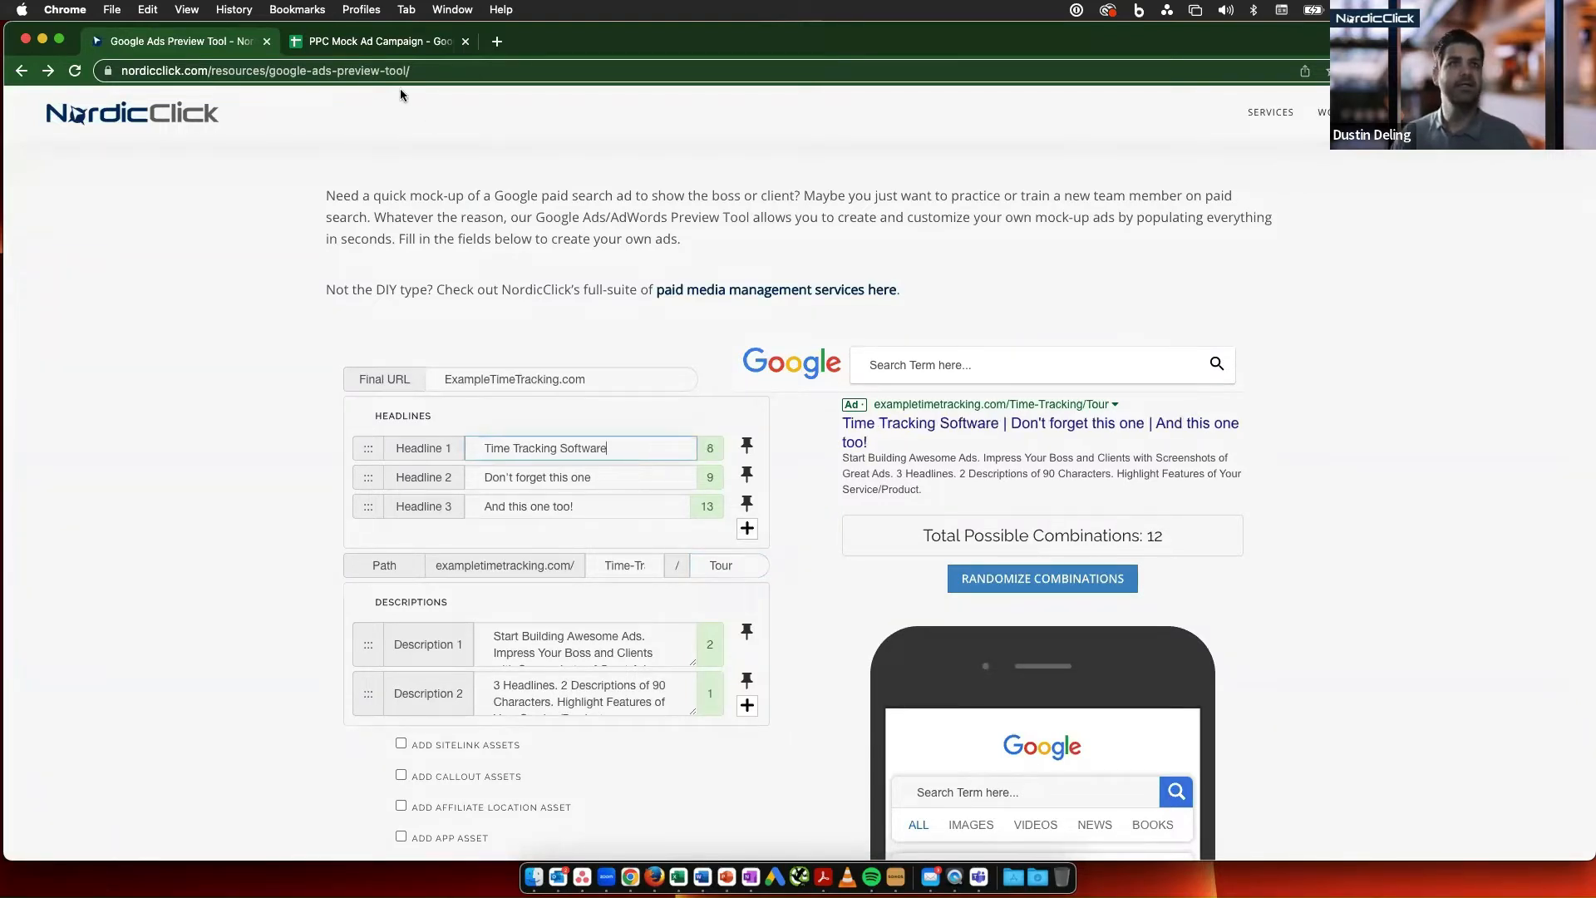
# - Replace Headline 2 with "Easy Time Tracking Software", copied from the spreadsheet's headline list
pyautogui.click(374, 41)
pyautogui.click(155, 373)
pyautogui.press('super+c')
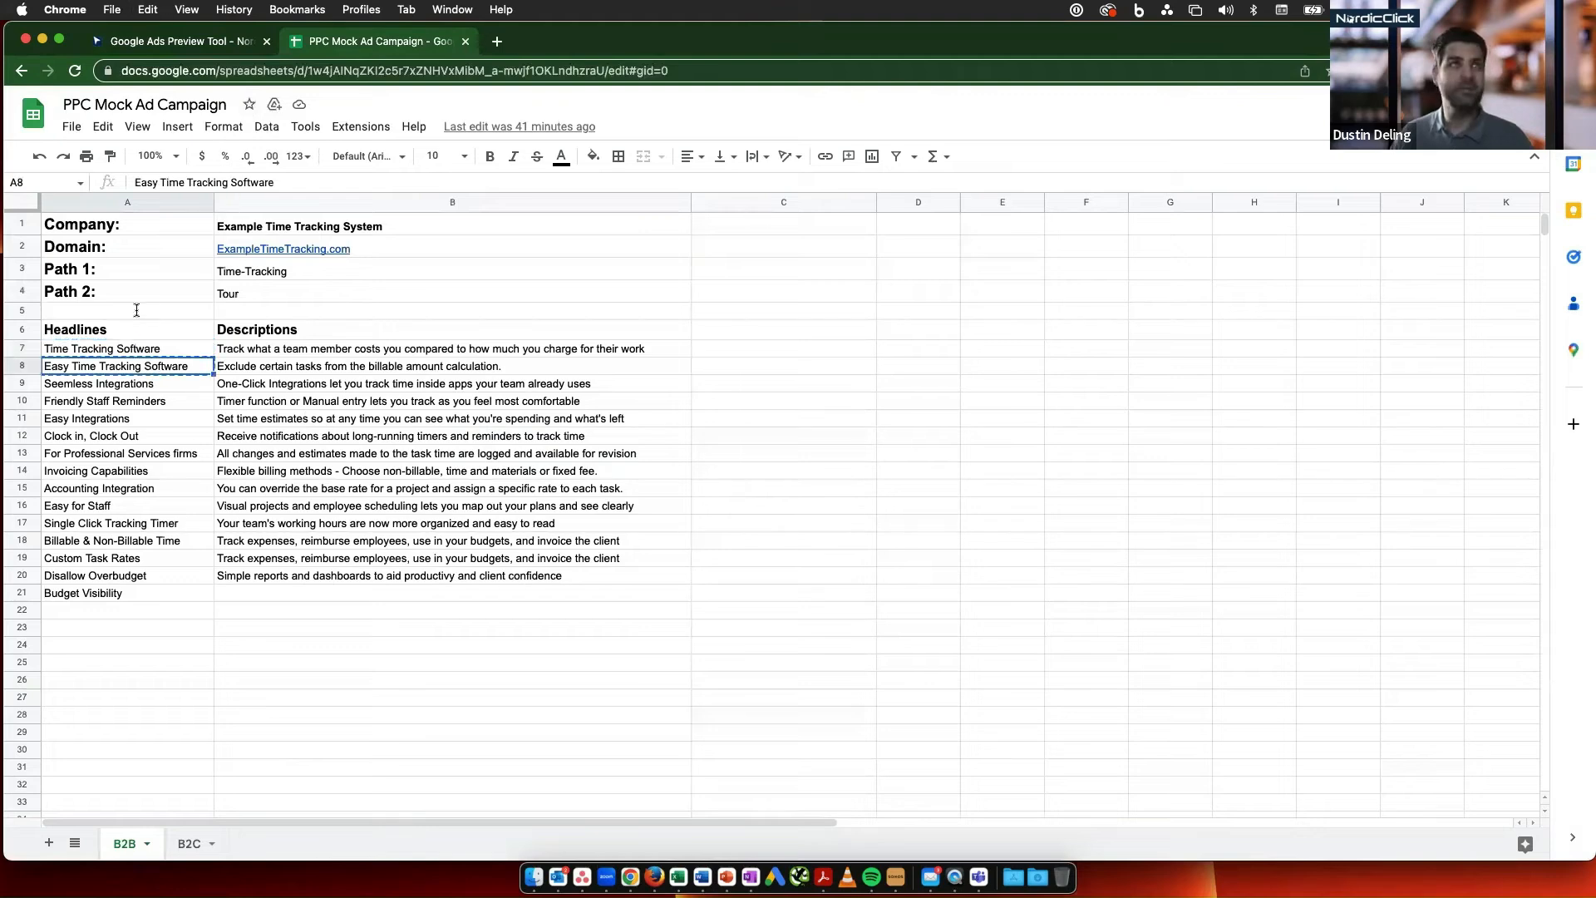
pyautogui.click(179, 42)
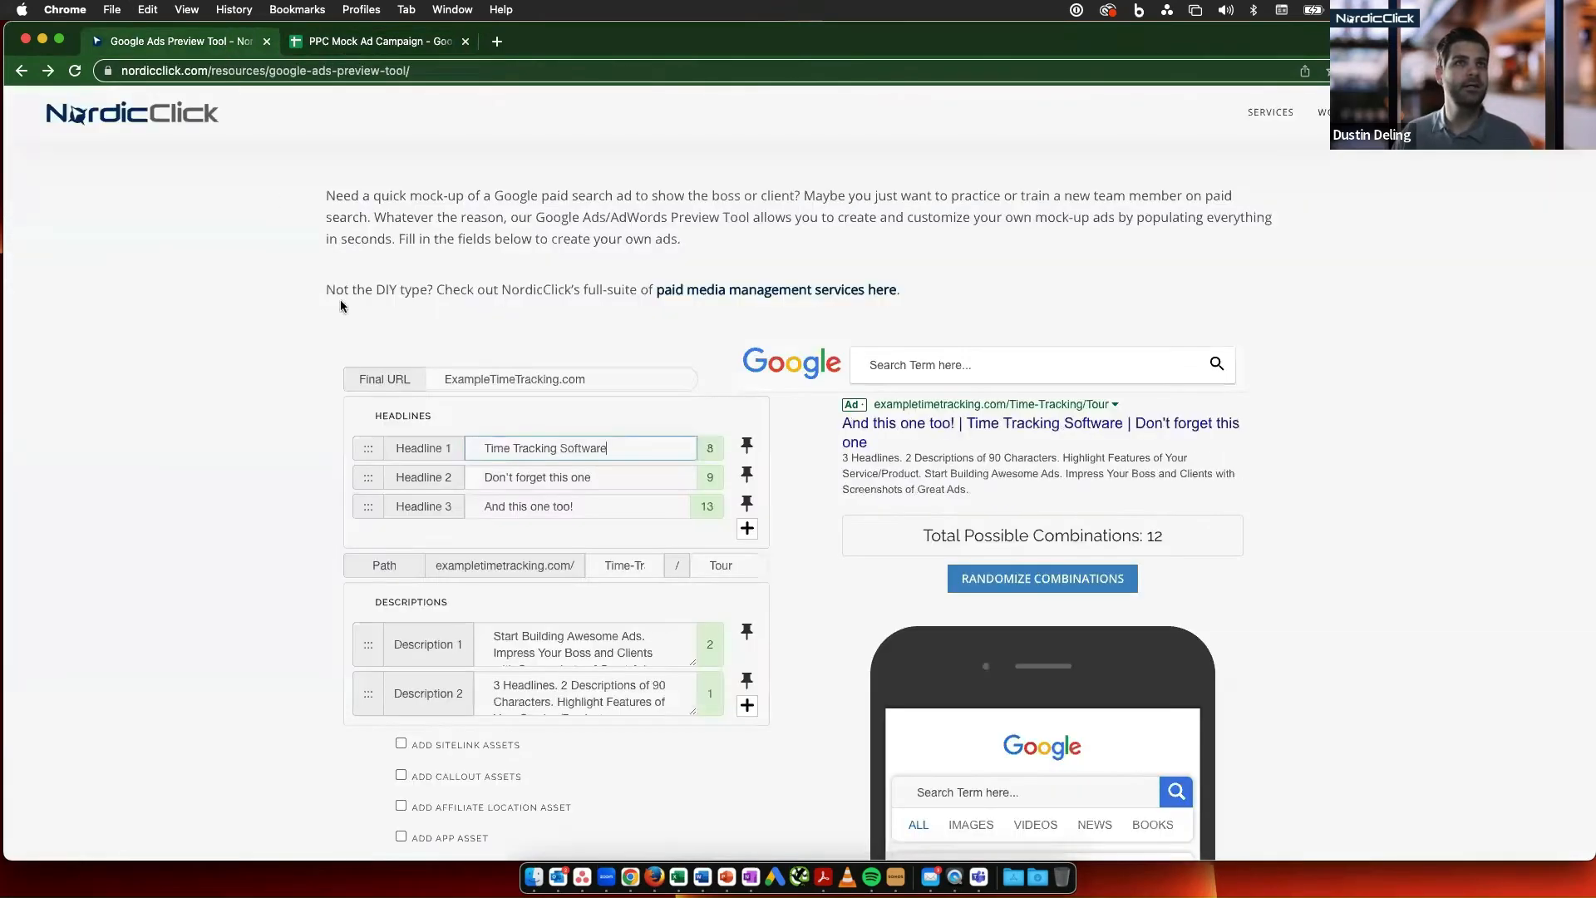
pyautogui.tripleClick(499, 479)
pyautogui.press('BackSpace')
pyautogui.press('super+v')
# - Replace Headline 3 with "Seemless Integrations", copied from the spreadsheet's headline list
pyautogui.click(341, 42)
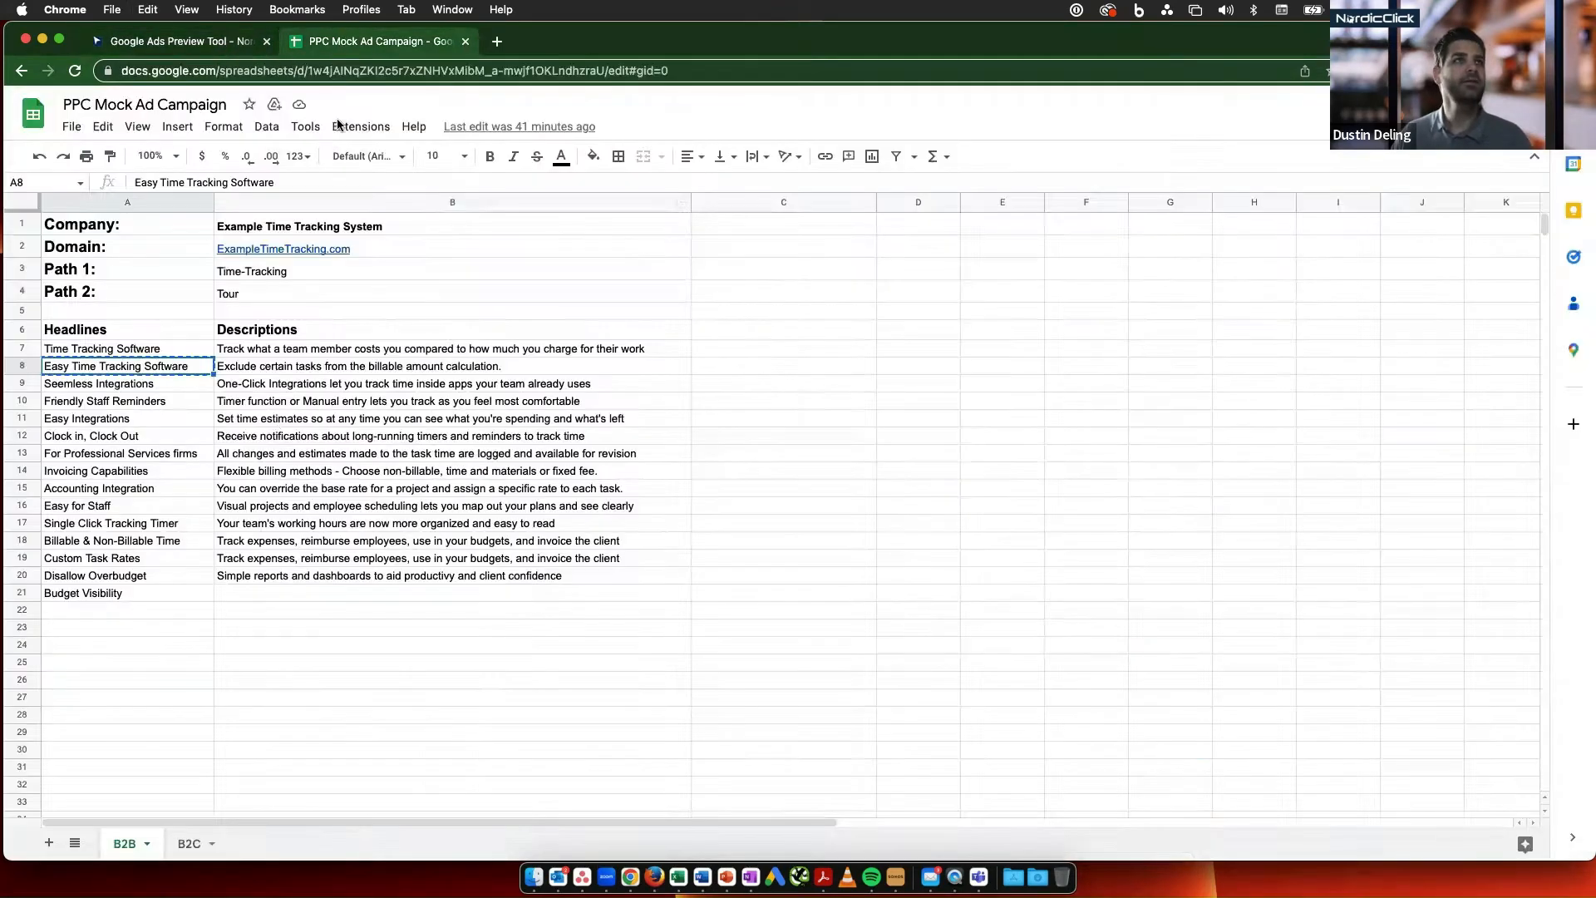
pyautogui.click(116, 384)
pyautogui.press('super+c')
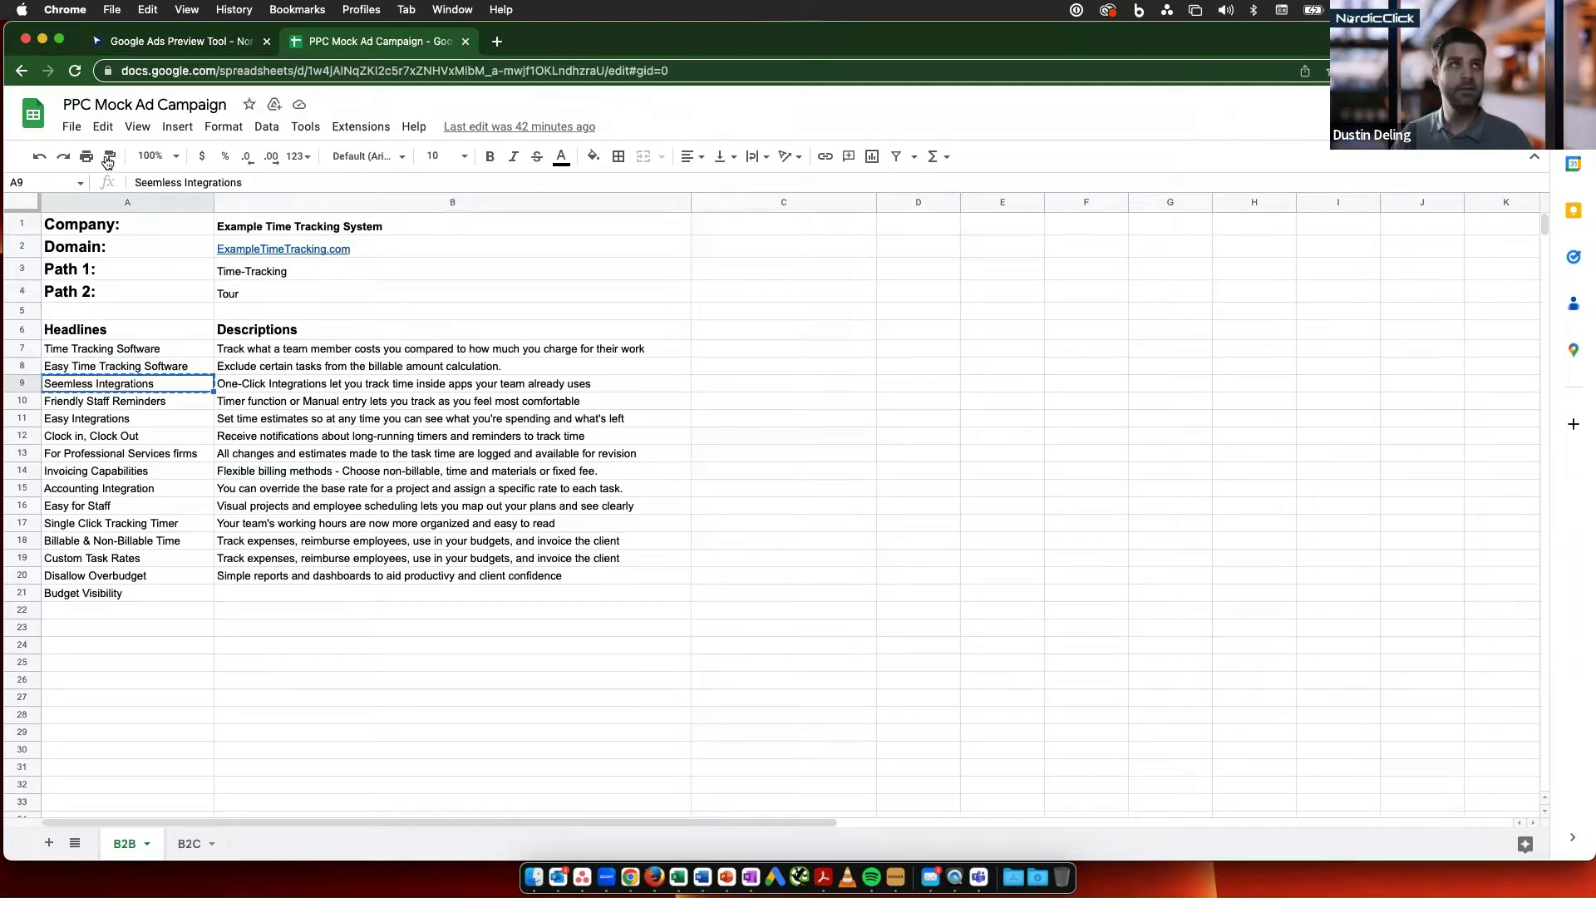
pyautogui.click(179, 41)
pyautogui.tripleClick(515, 506)
pyautogui.press('BackSpace')
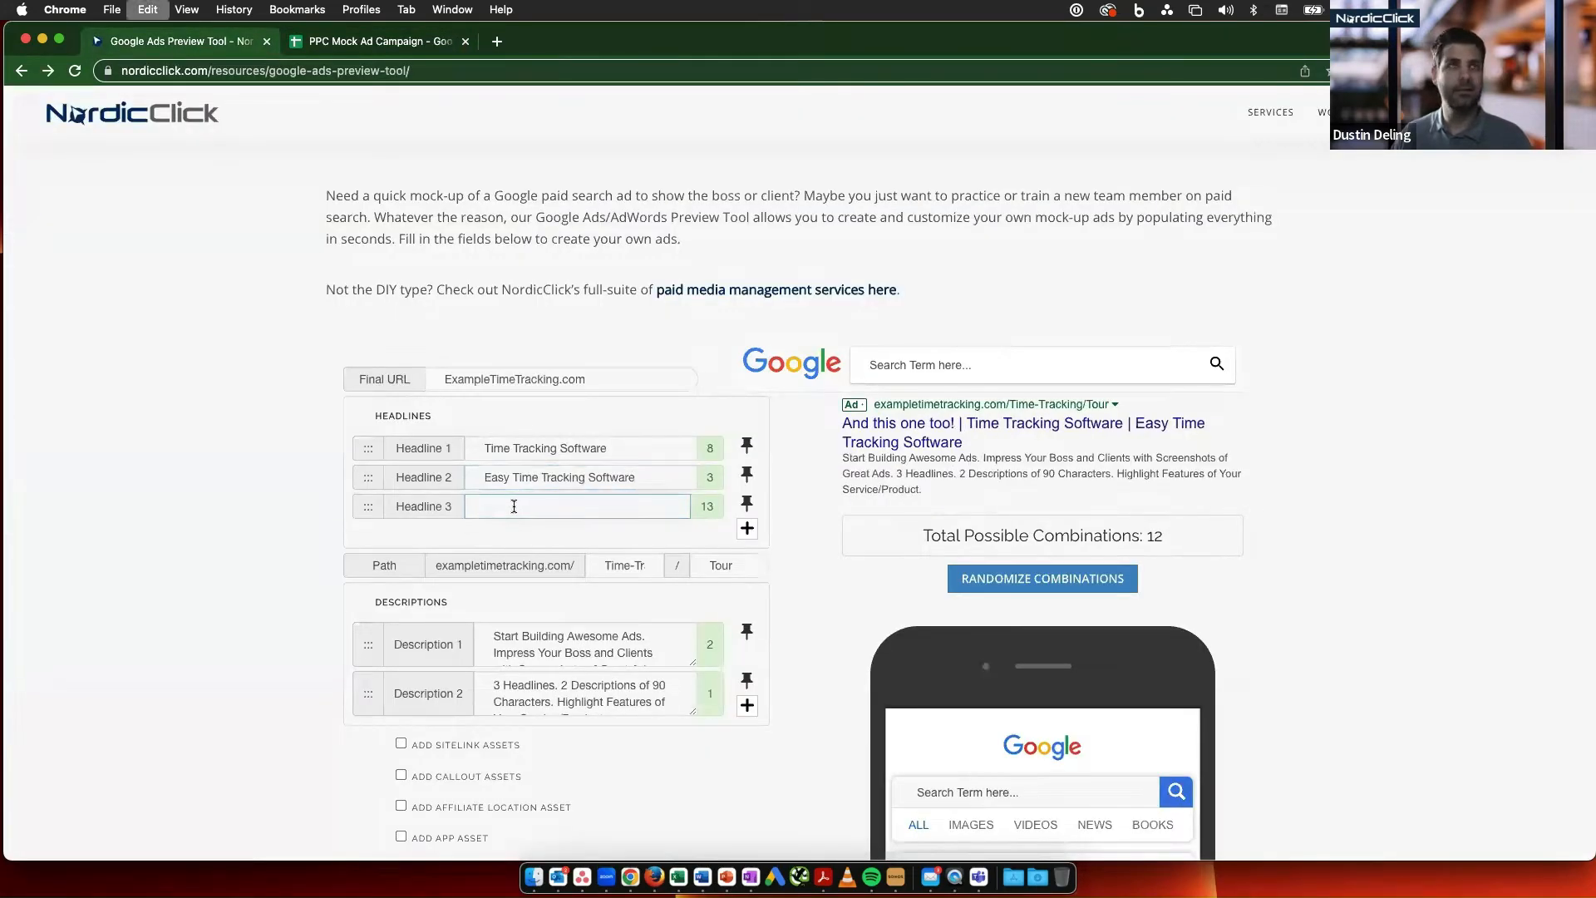
pyautogui.press('super+v')
# - Add three more empty headline fields, Headline 4 through Headline 6
pyautogui.click(747, 528)
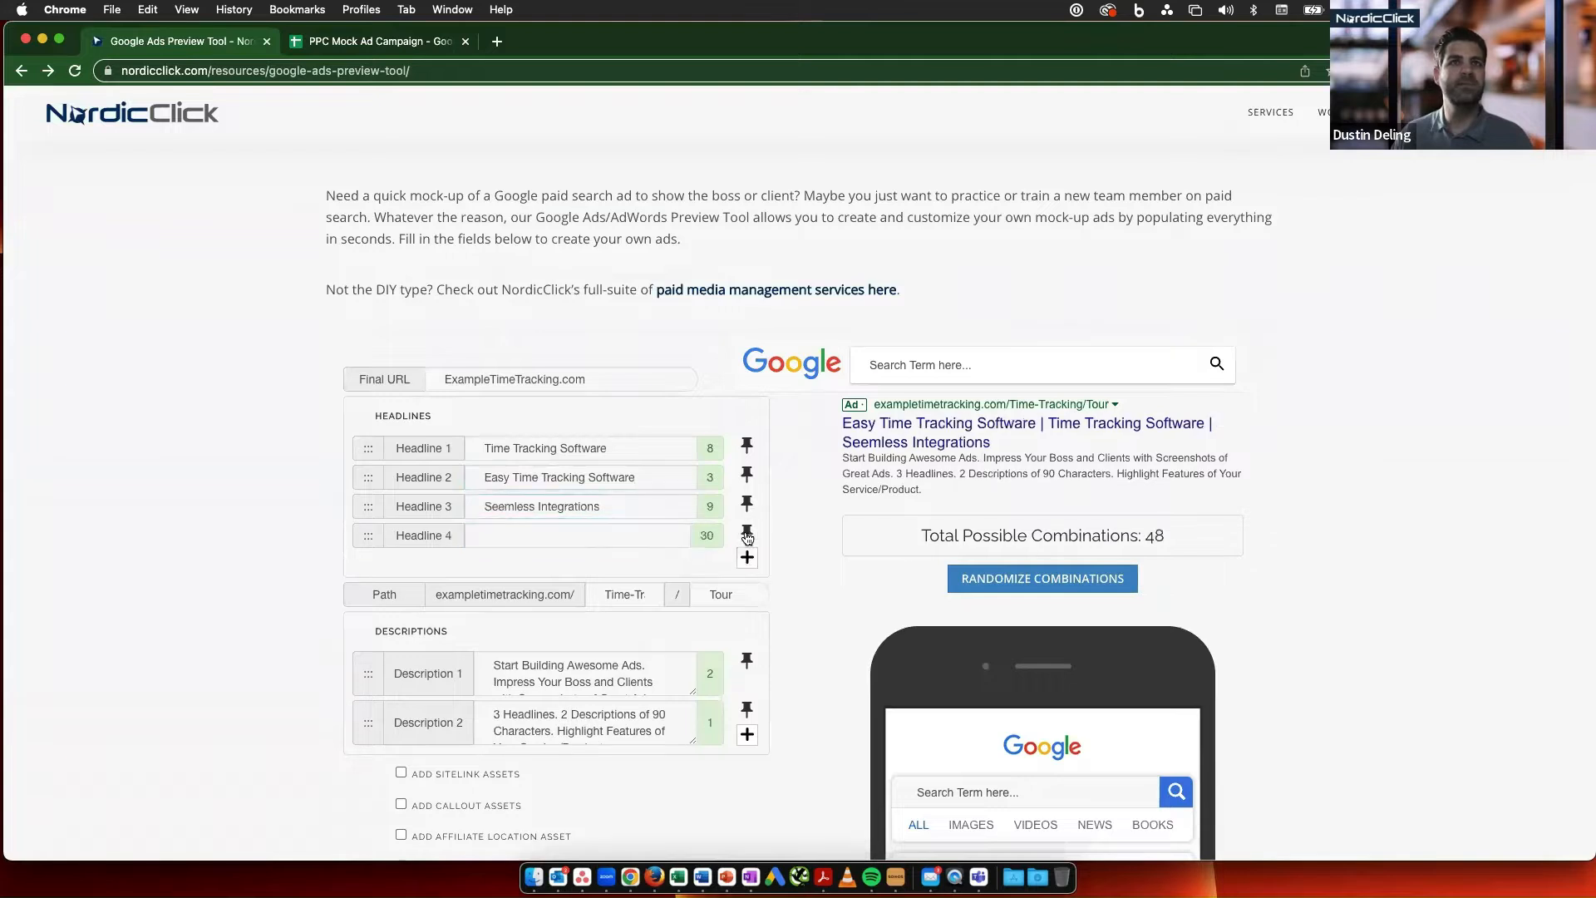
pyautogui.click(748, 558)
pyautogui.click(748, 587)
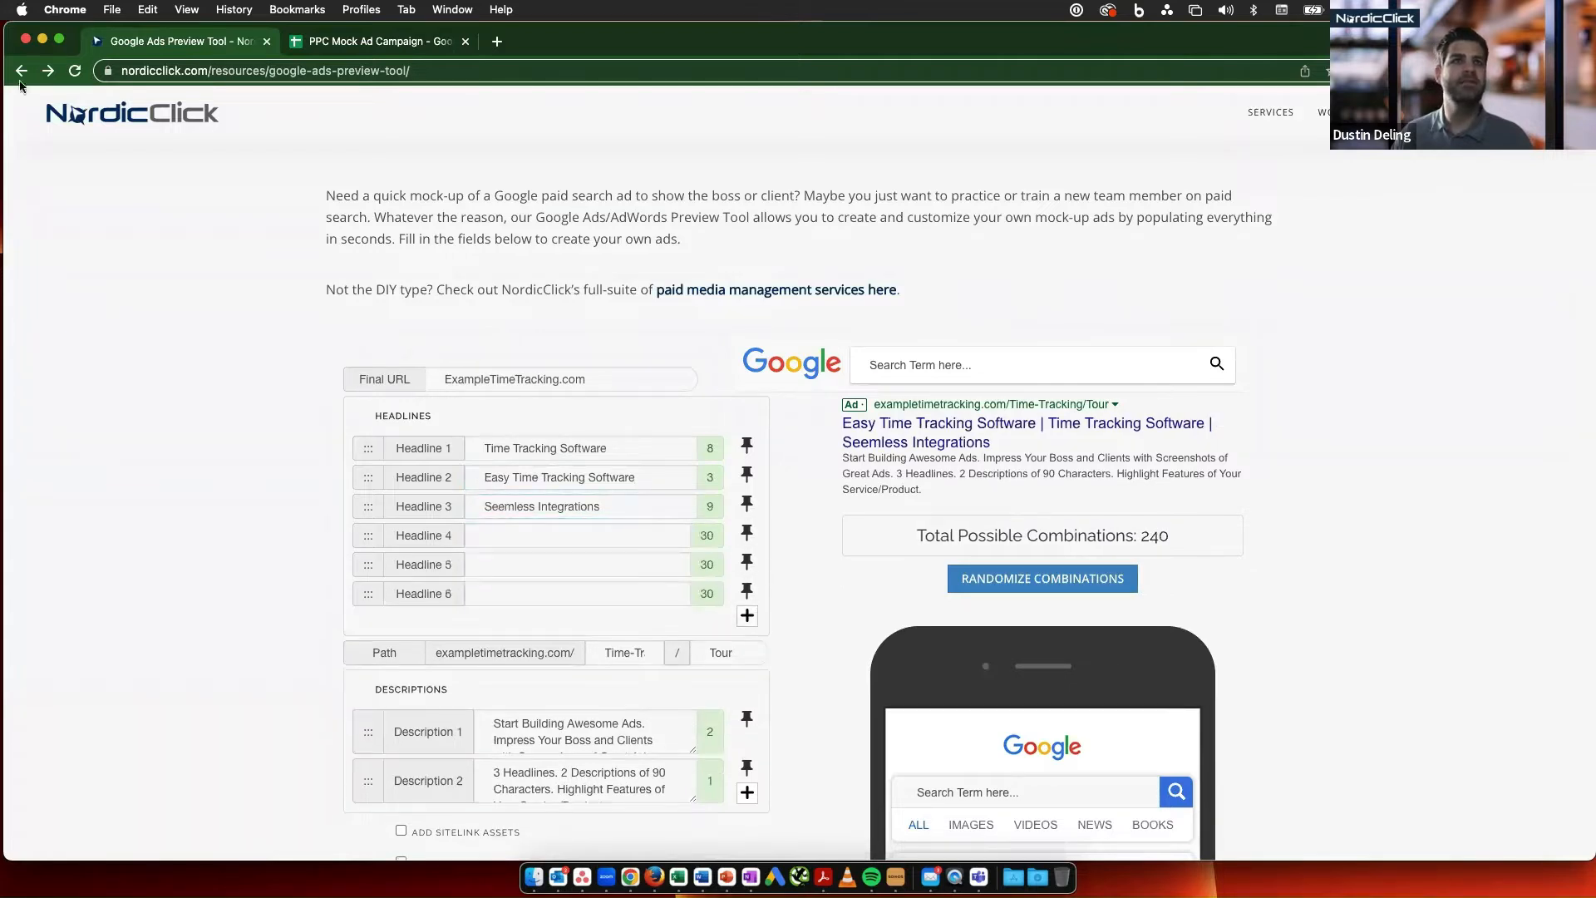
# - Fill Headline 4 with "Easy Integrations", copied from the spreadsheet's headline list
pyautogui.click(384, 43)
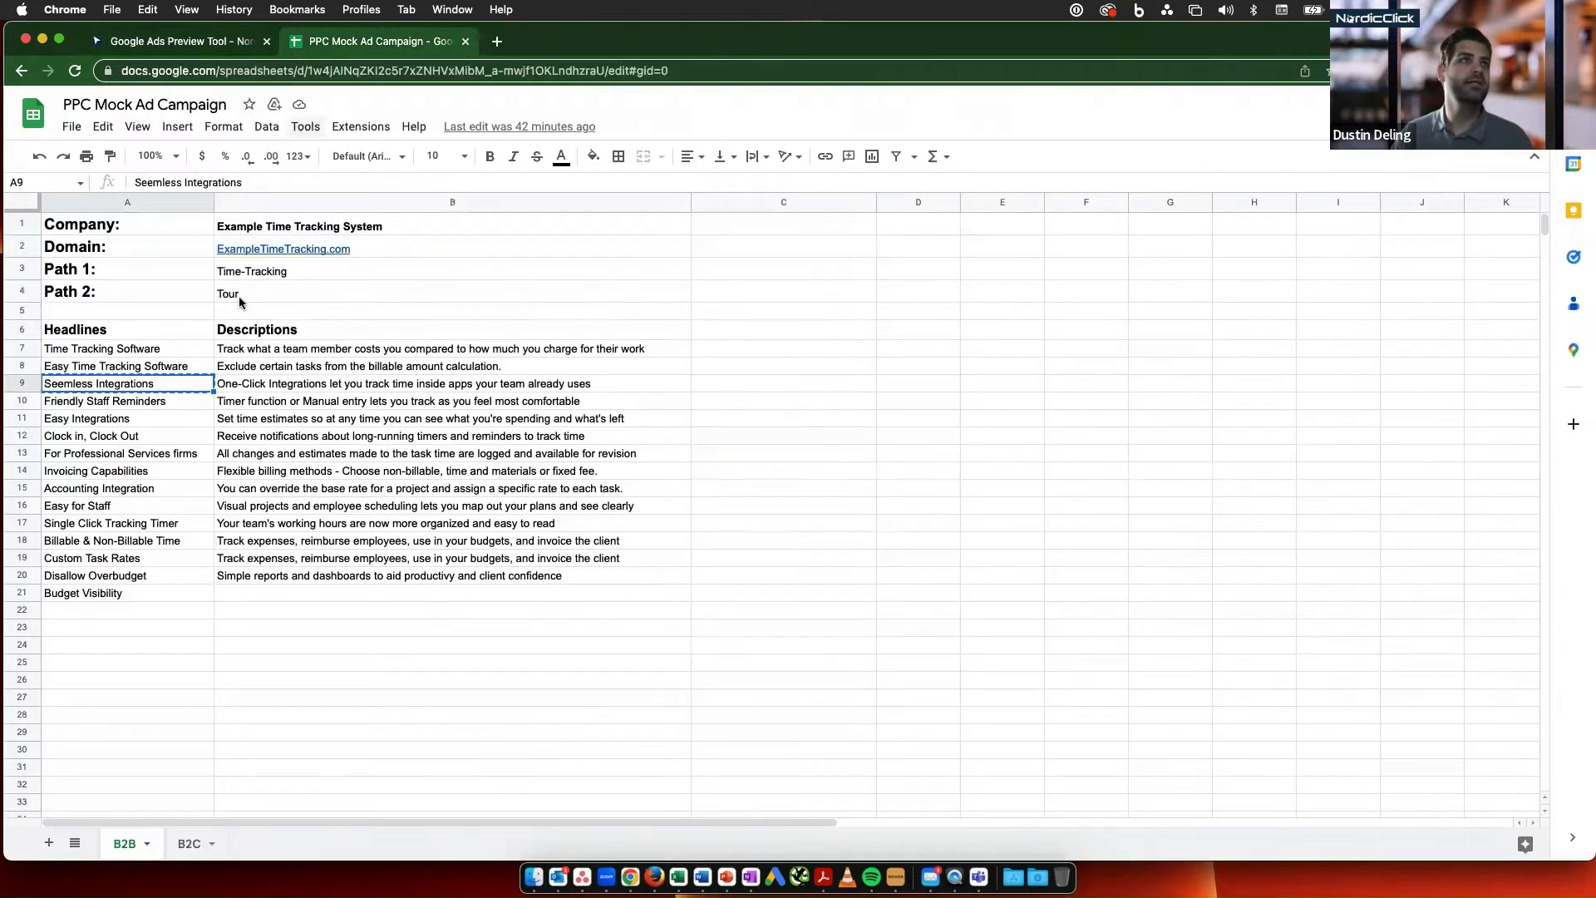
pyautogui.click(165, 420)
pyautogui.press('super+c')
pyautogui.click(178, 41)
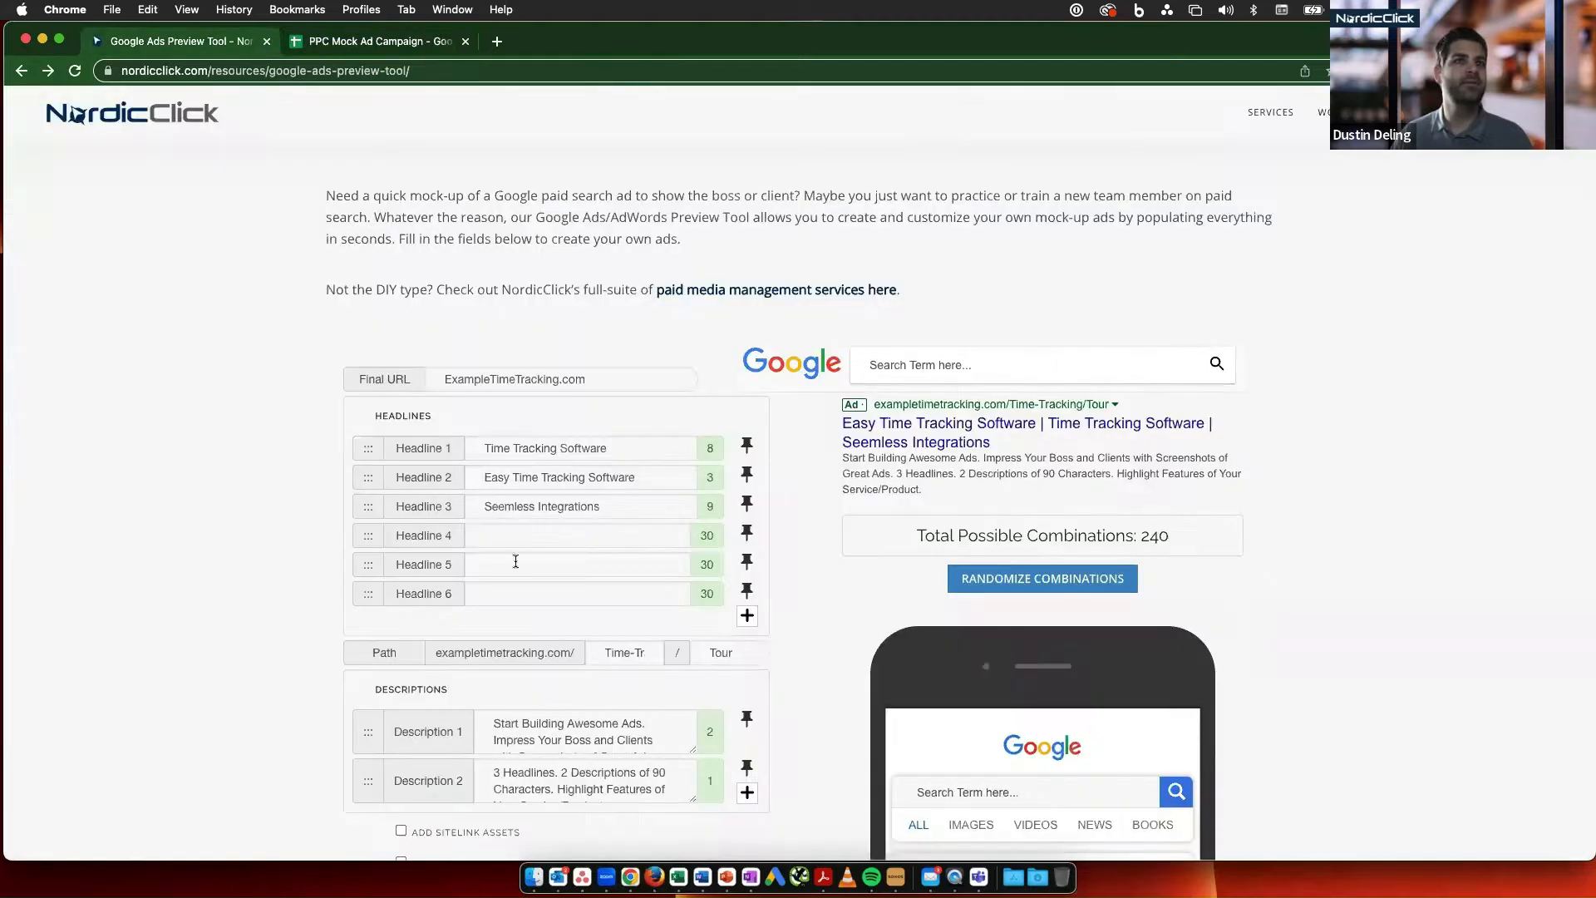
pyautogui.click(543, 534)
pyautogui.press('super+v')
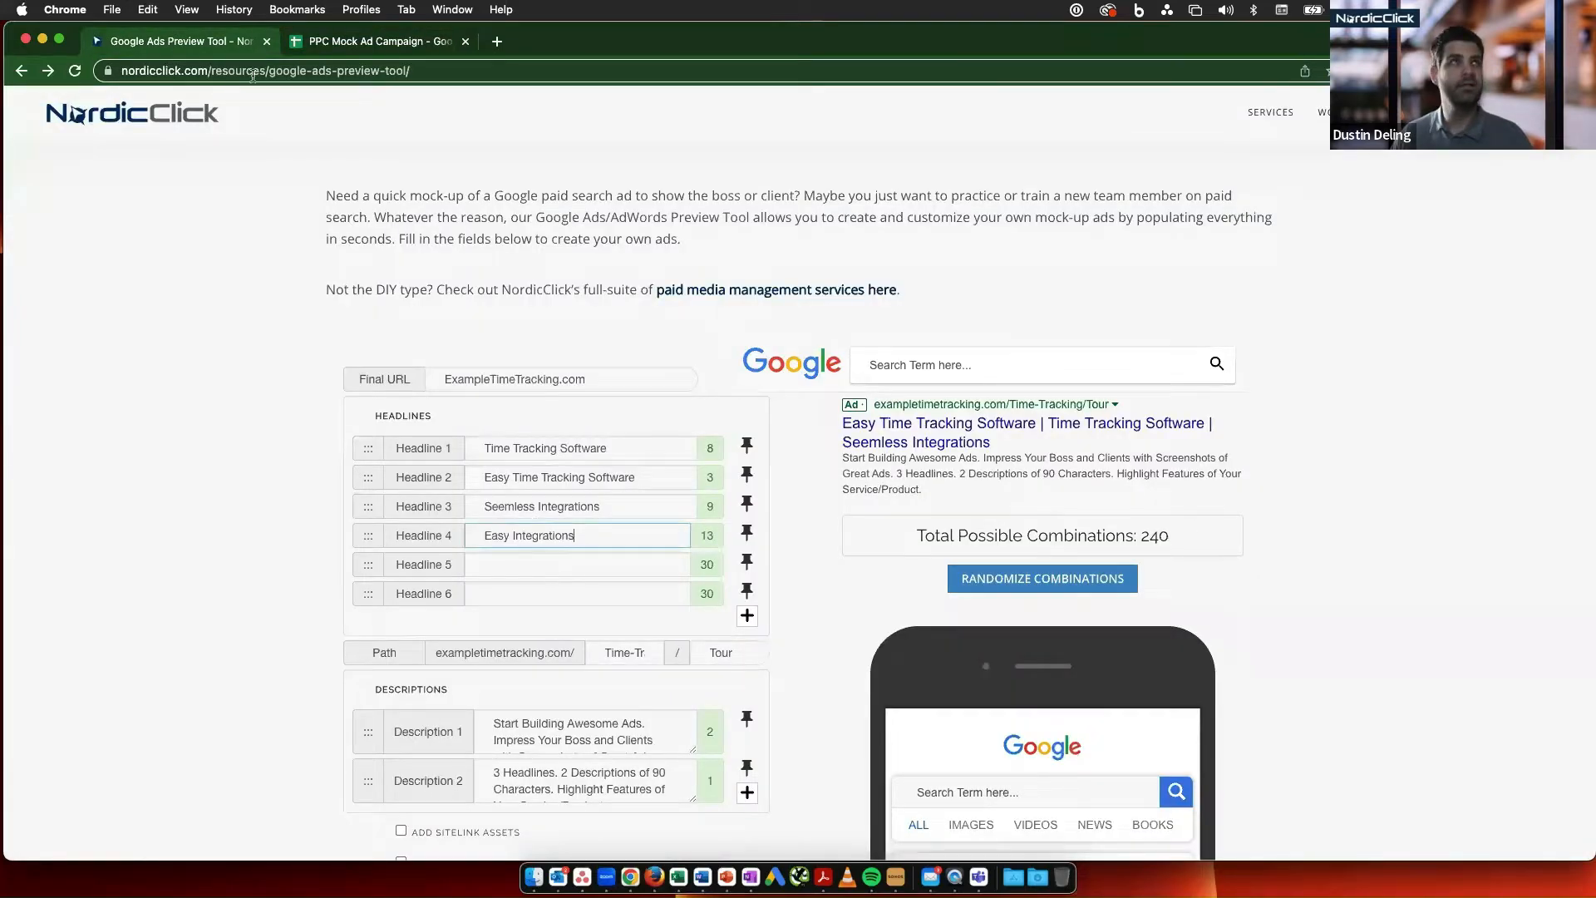
# - Fill Headline 5 with "For Professional Services firms", copied from the spreadsheet's headline list
pyautogui.click(397, 42)
pyautogui.click(122, 452)
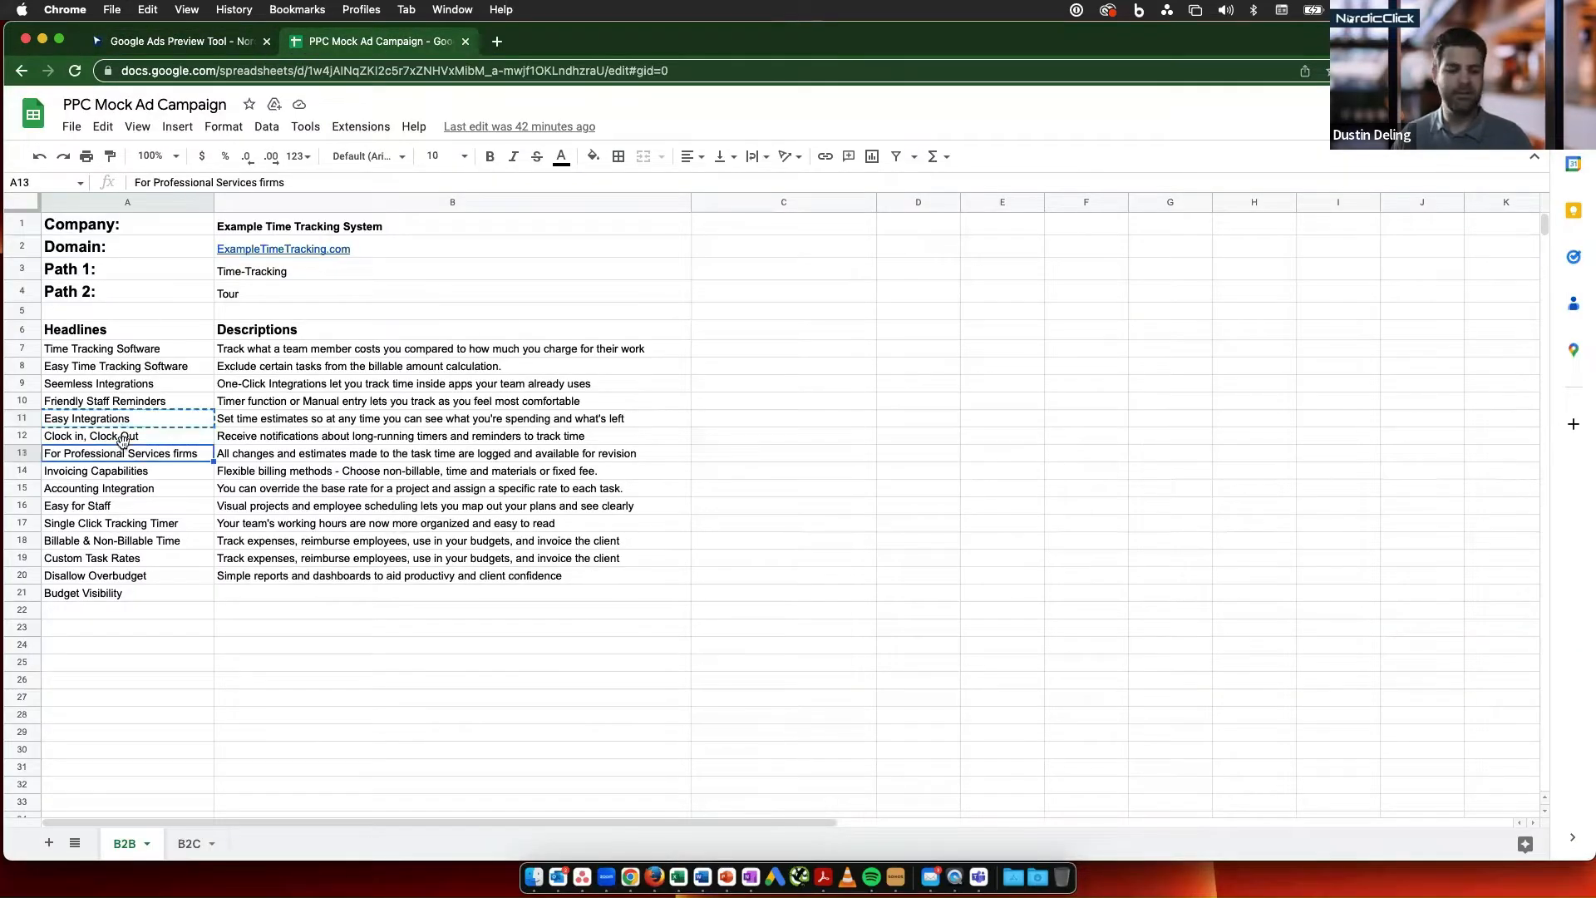
pyautogui.press('super+c')
pyautogui.click(166, 44)
pyautogui.click(515, 567)
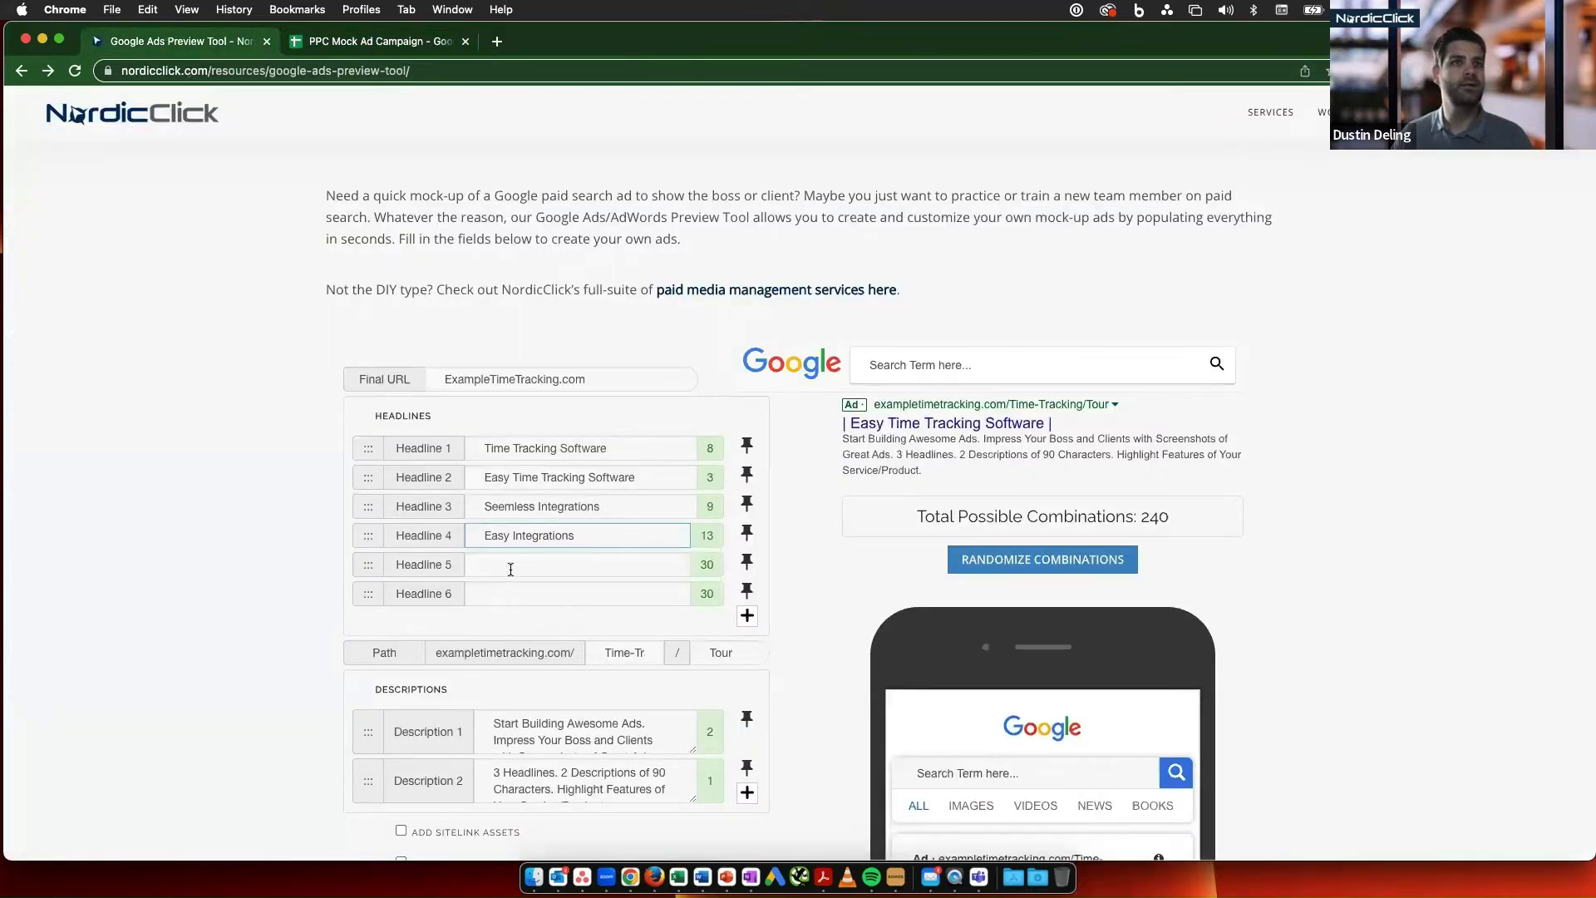
pyautogui.press('super+v')
# - Fill Headline 6 with "Single Click Tracking Timer", copied from the spreadsheet's headline list
pyautogui.click(374, 42)
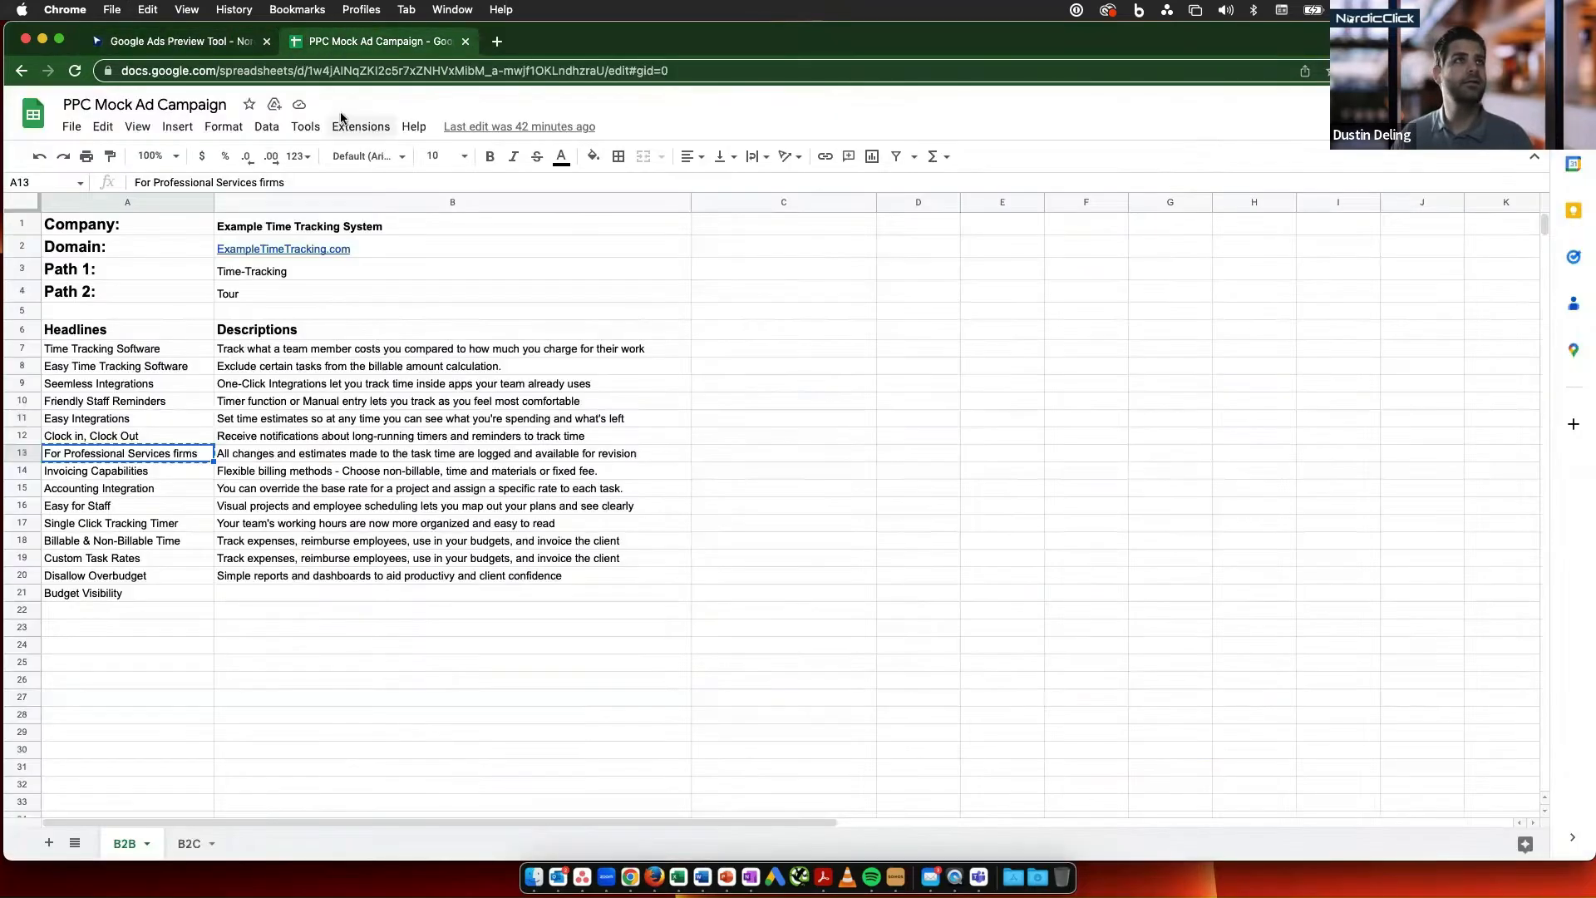
pyautogui.click(141, 523)
pyautogui.press('super+c')
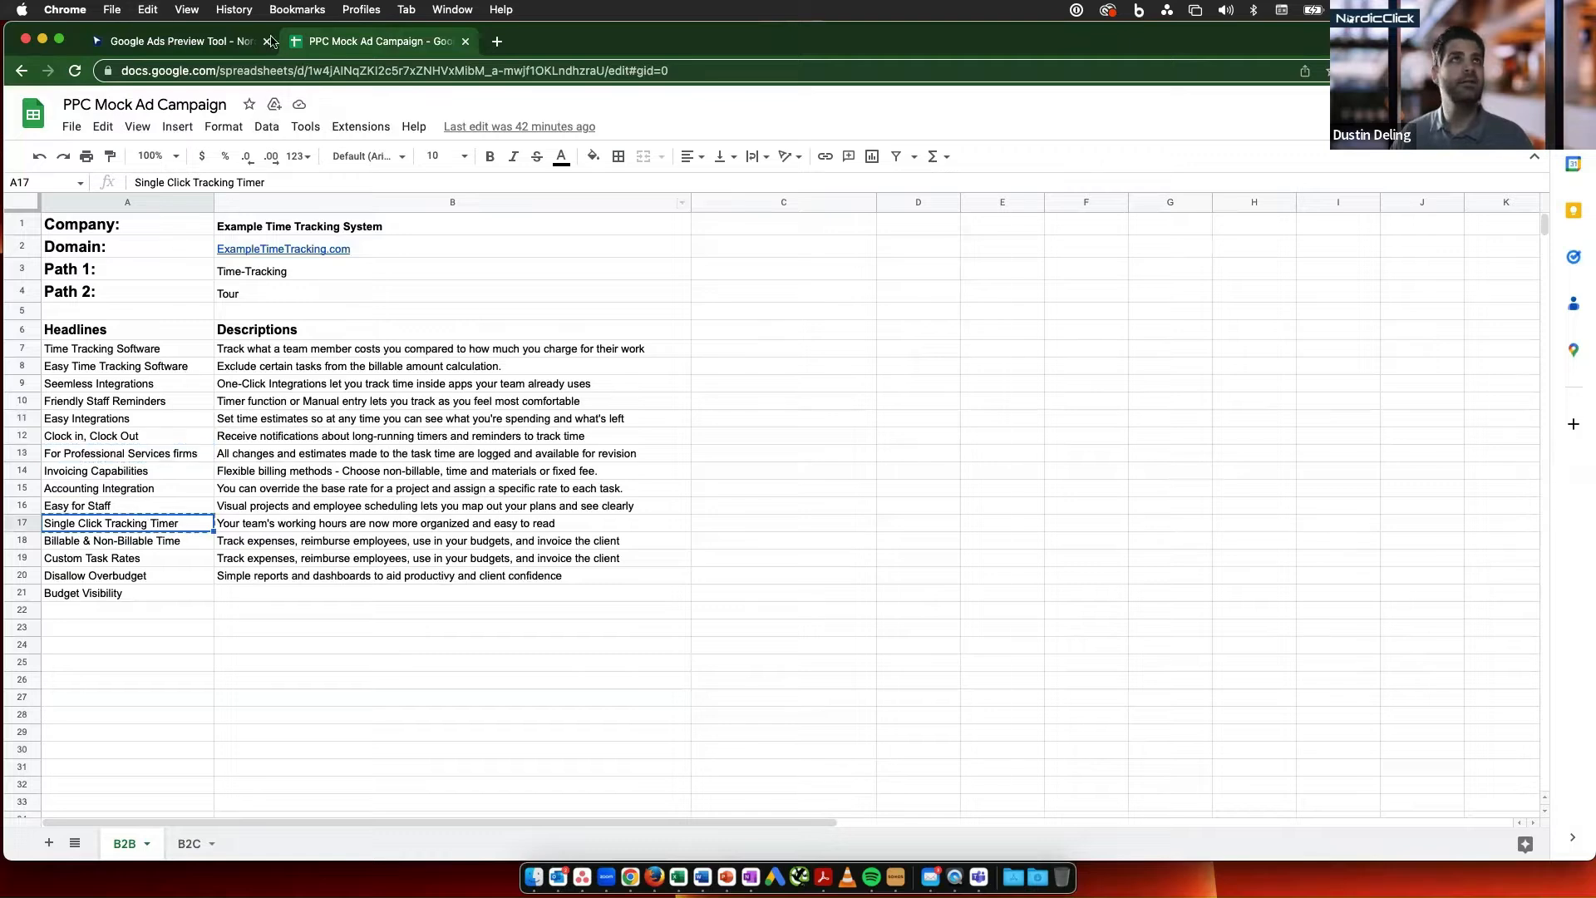
pyautogui.click(166, 42)
pyautogui.click(502, 592)
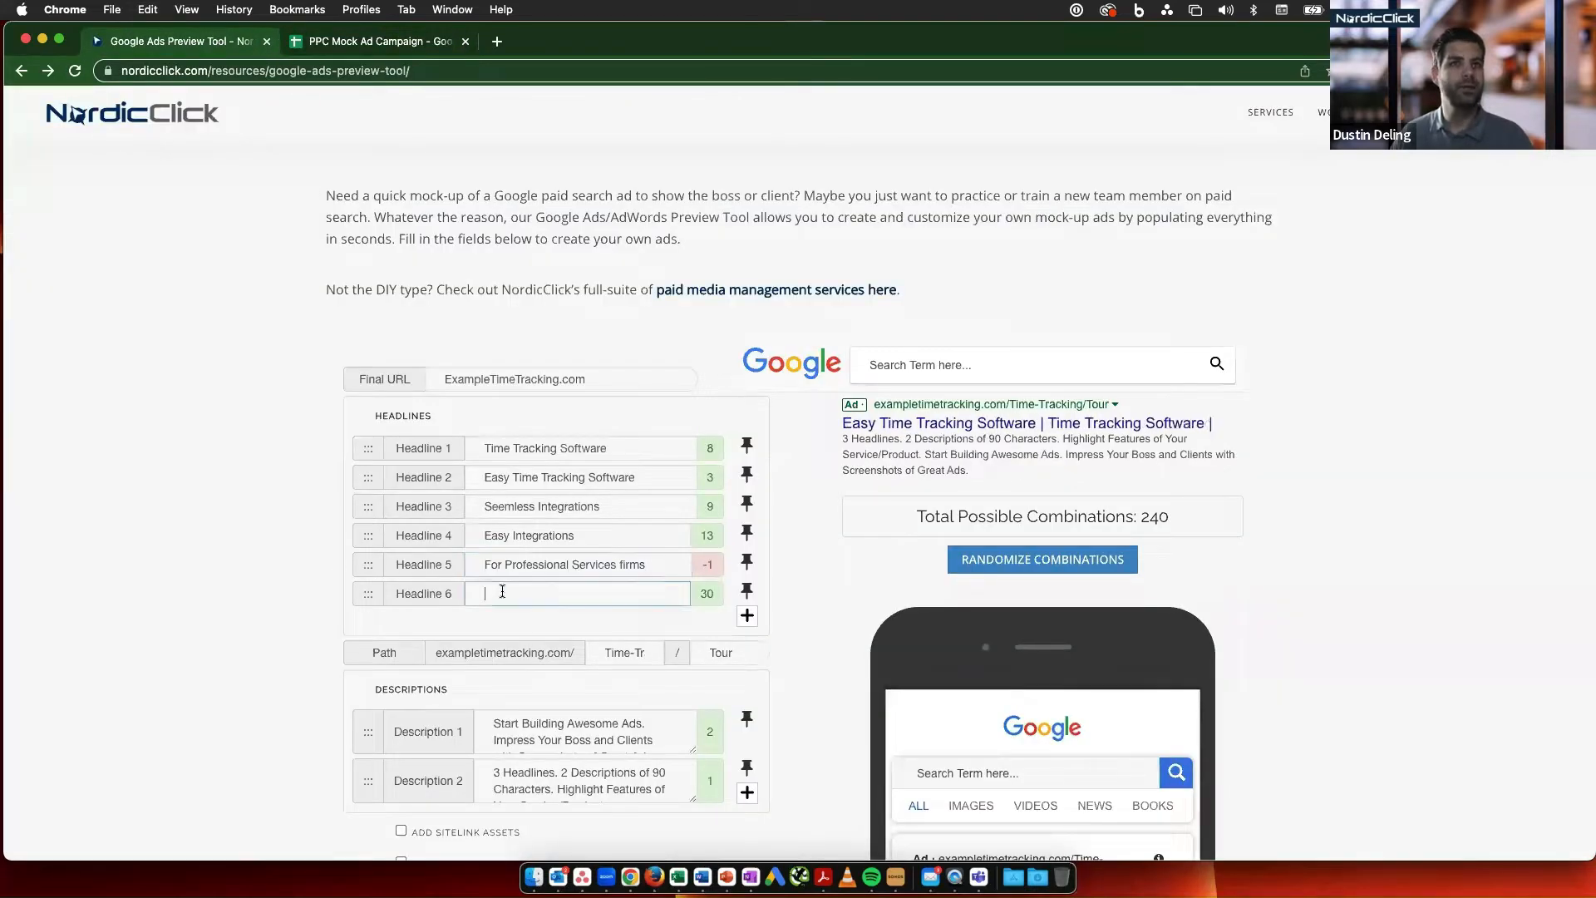
pyautogui.press('super+v')
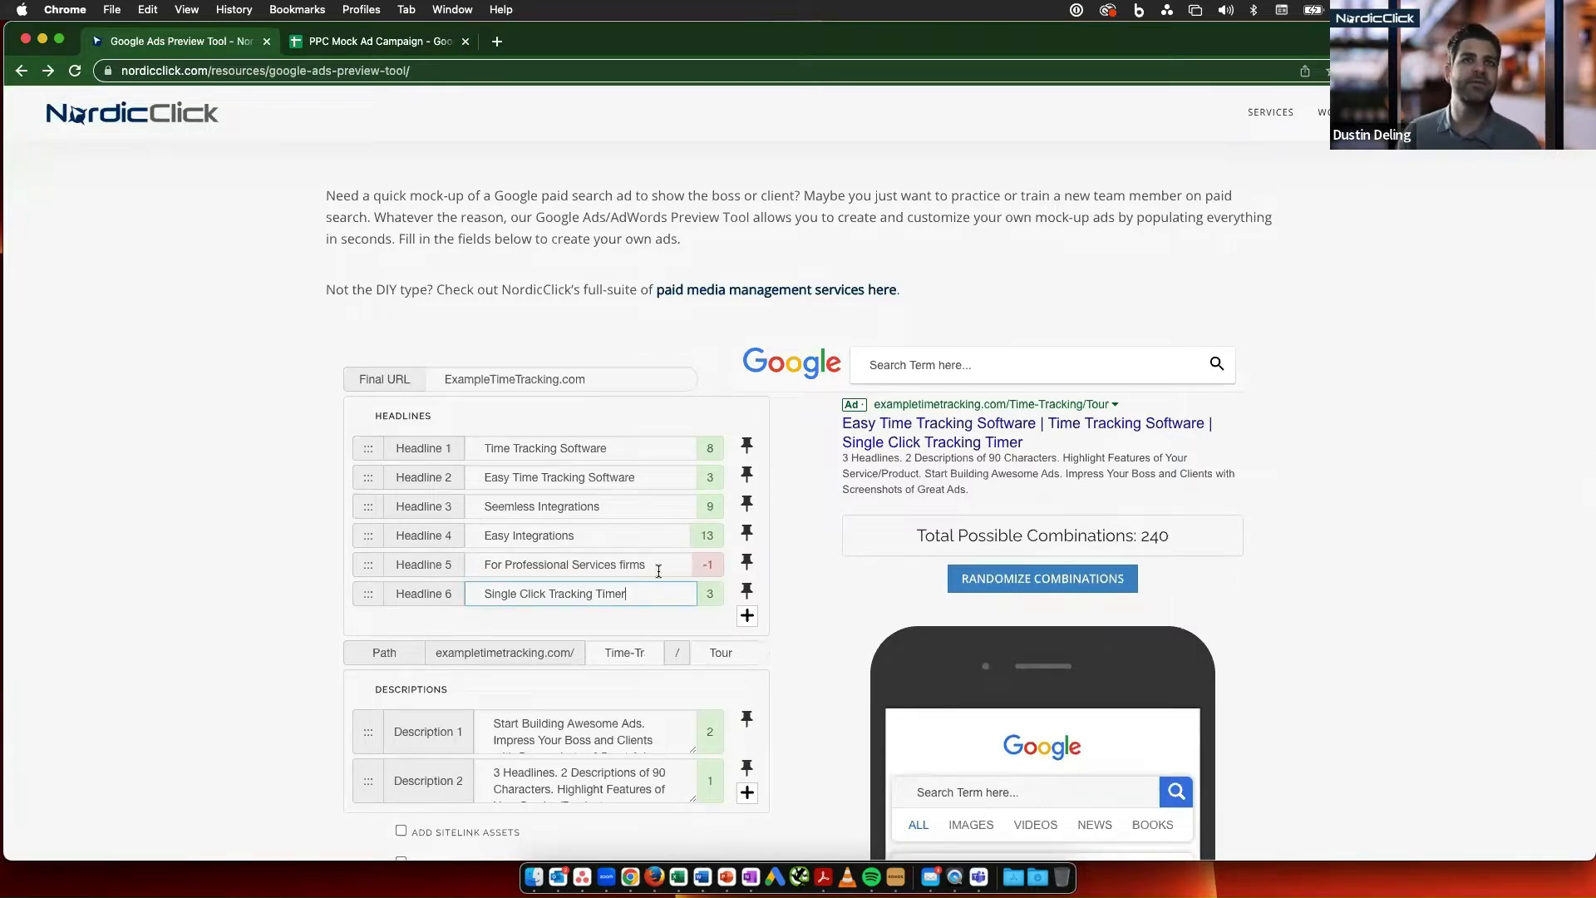
# - Shorten Headline 5 to "For Professional Services Firm" so it fits the character limit
pyautogui.click(654, 563)
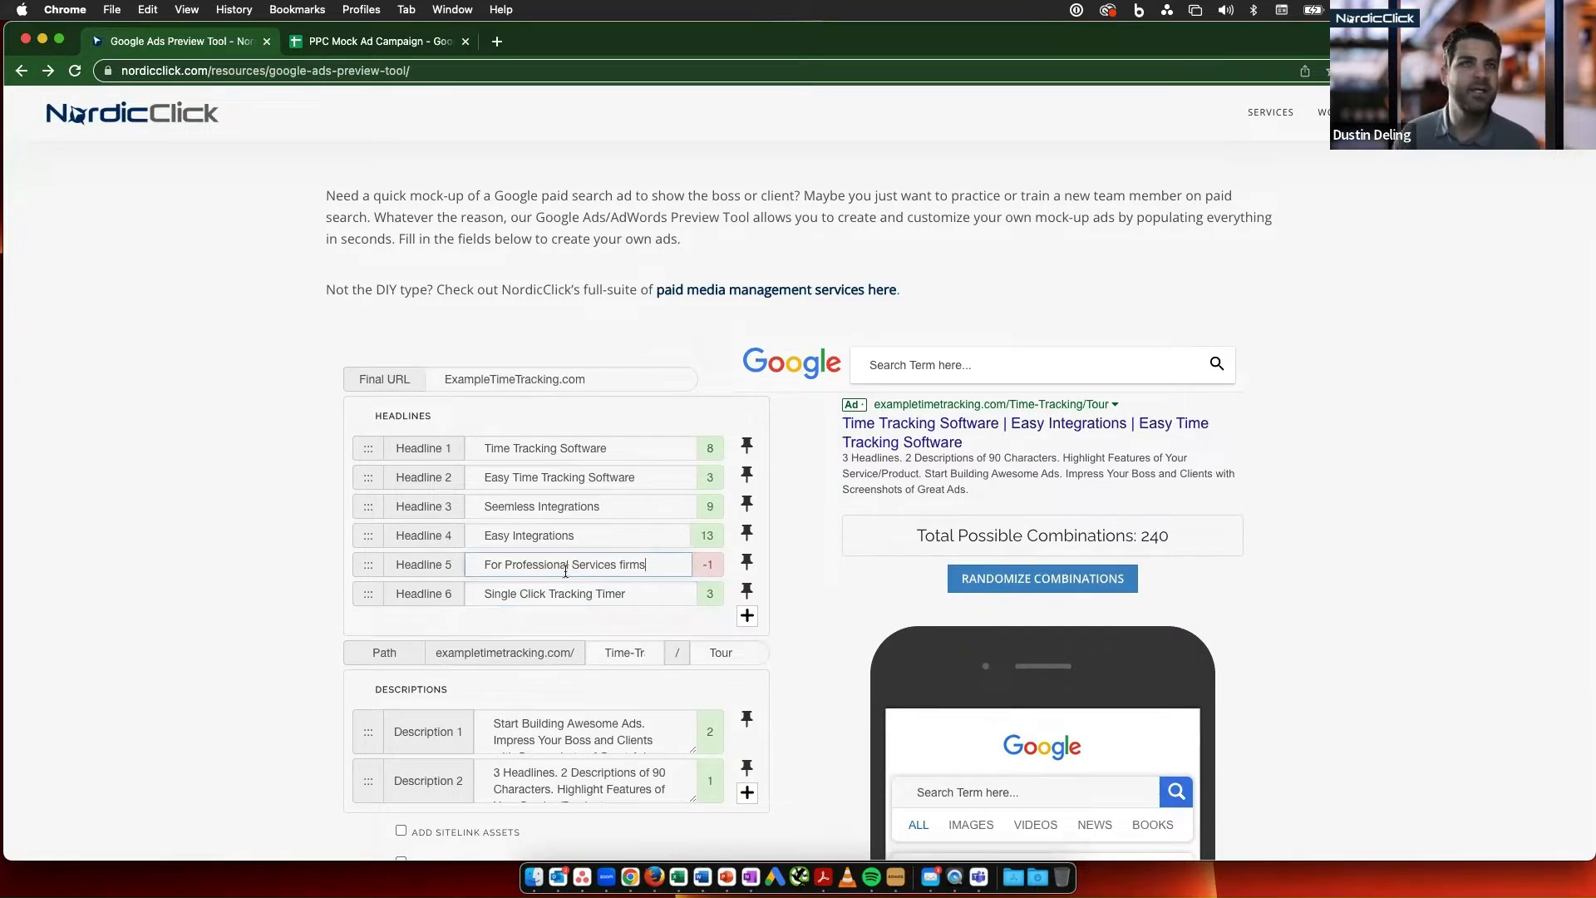
pyautogui.click(623, 564)
pyautogui.press('BackSpace')
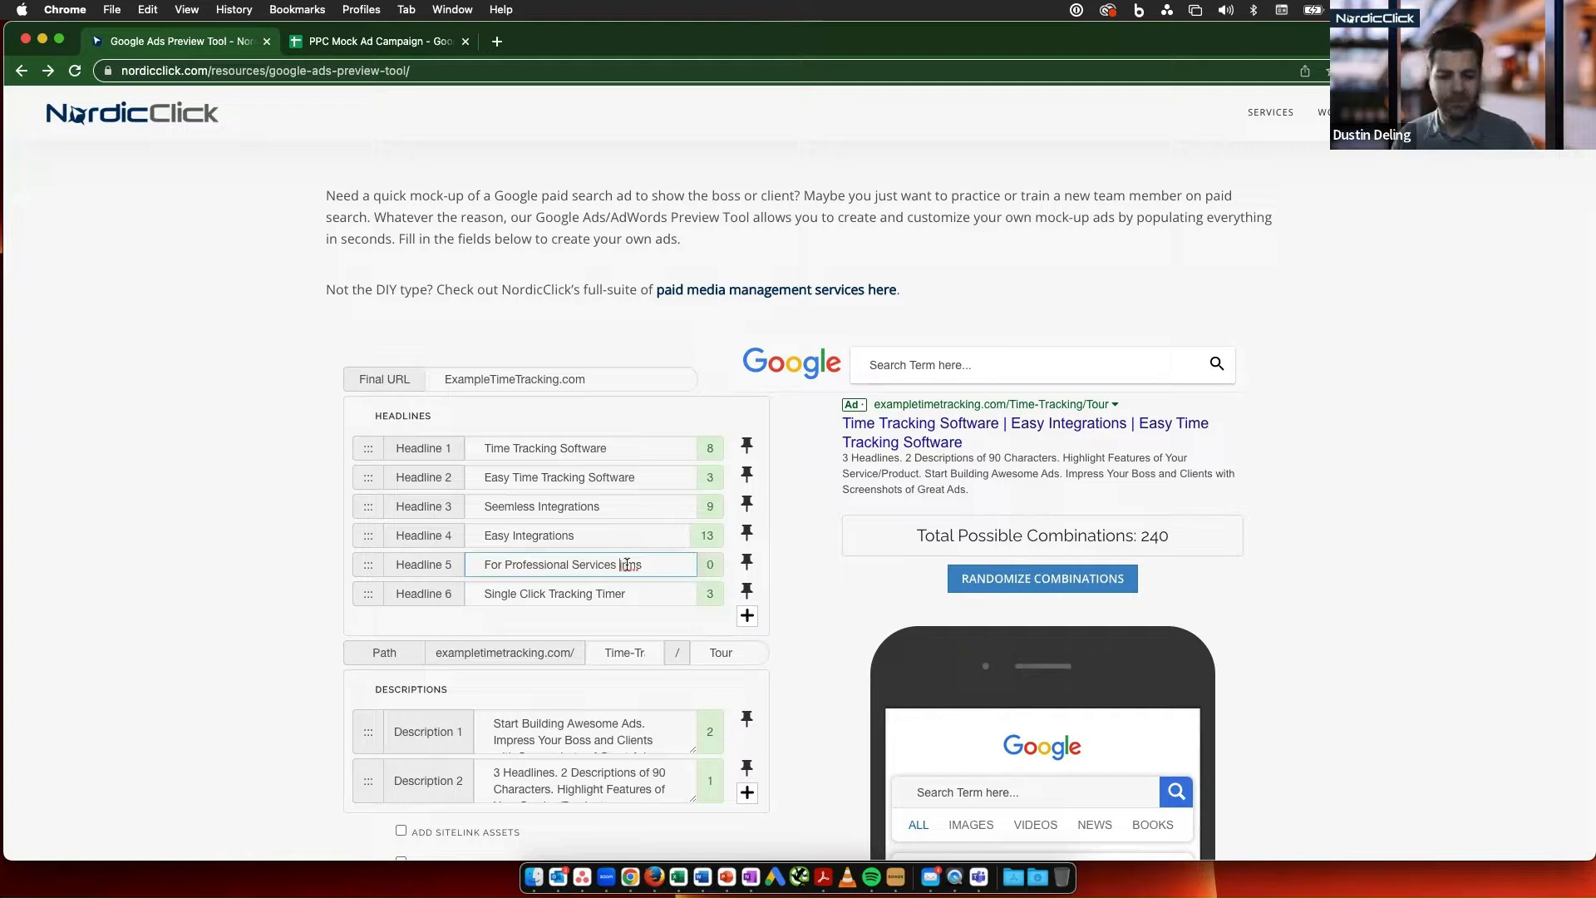
pyautogui.doubleClick(630, 565)
pyautogui.write('Firm')
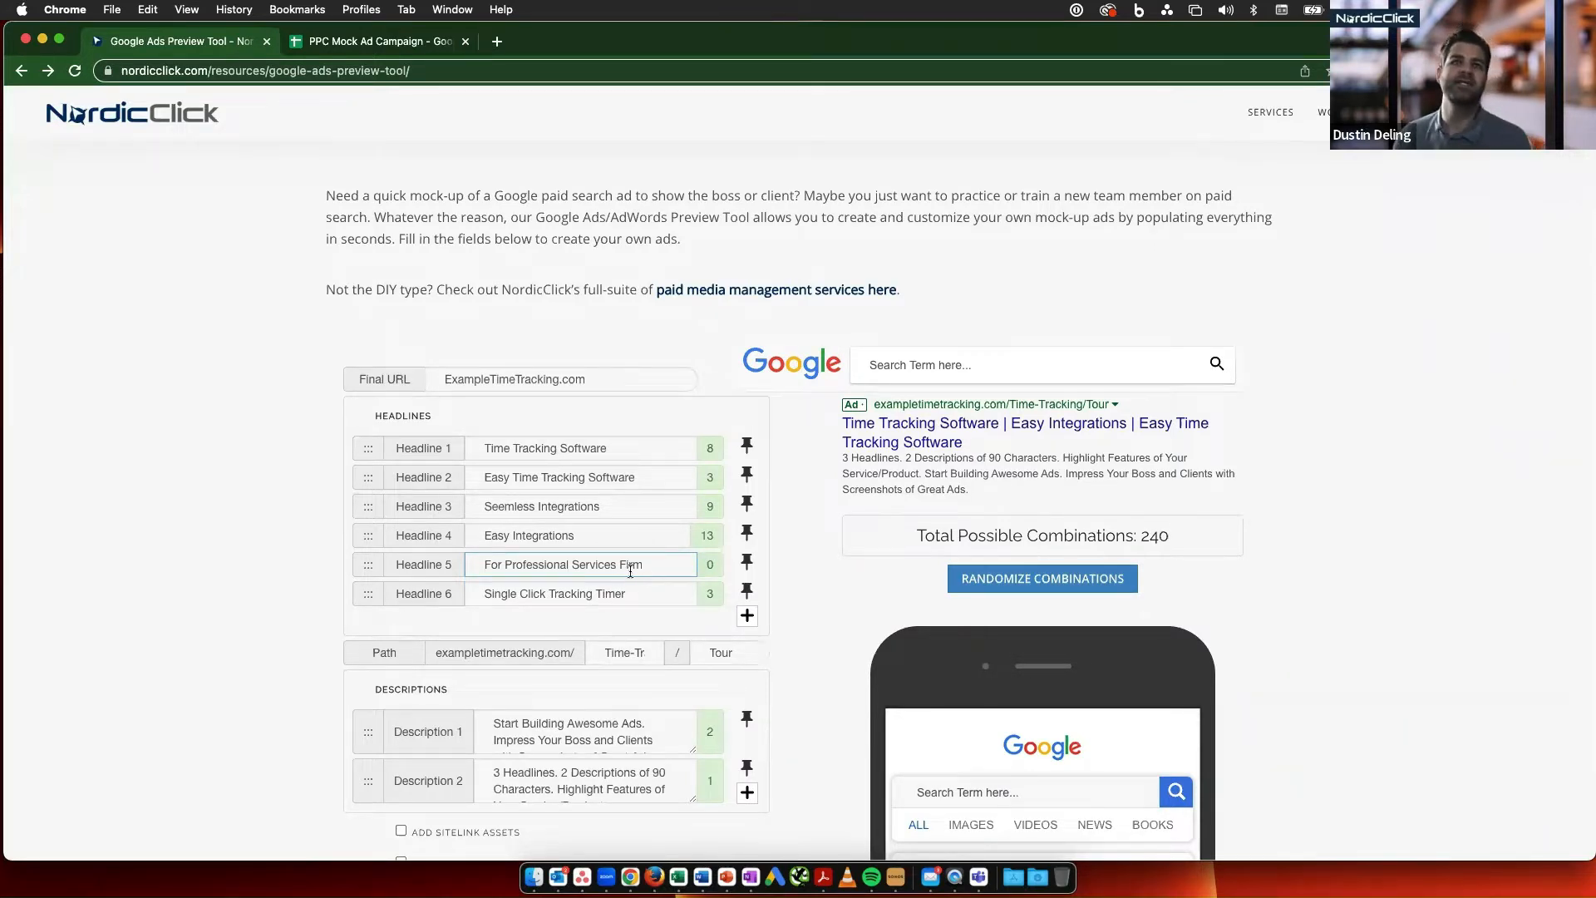
# - Randomize the ad combinations several times to preview different arrangements of the six headlines
pyautogui.scroll(-2, 711, 538)
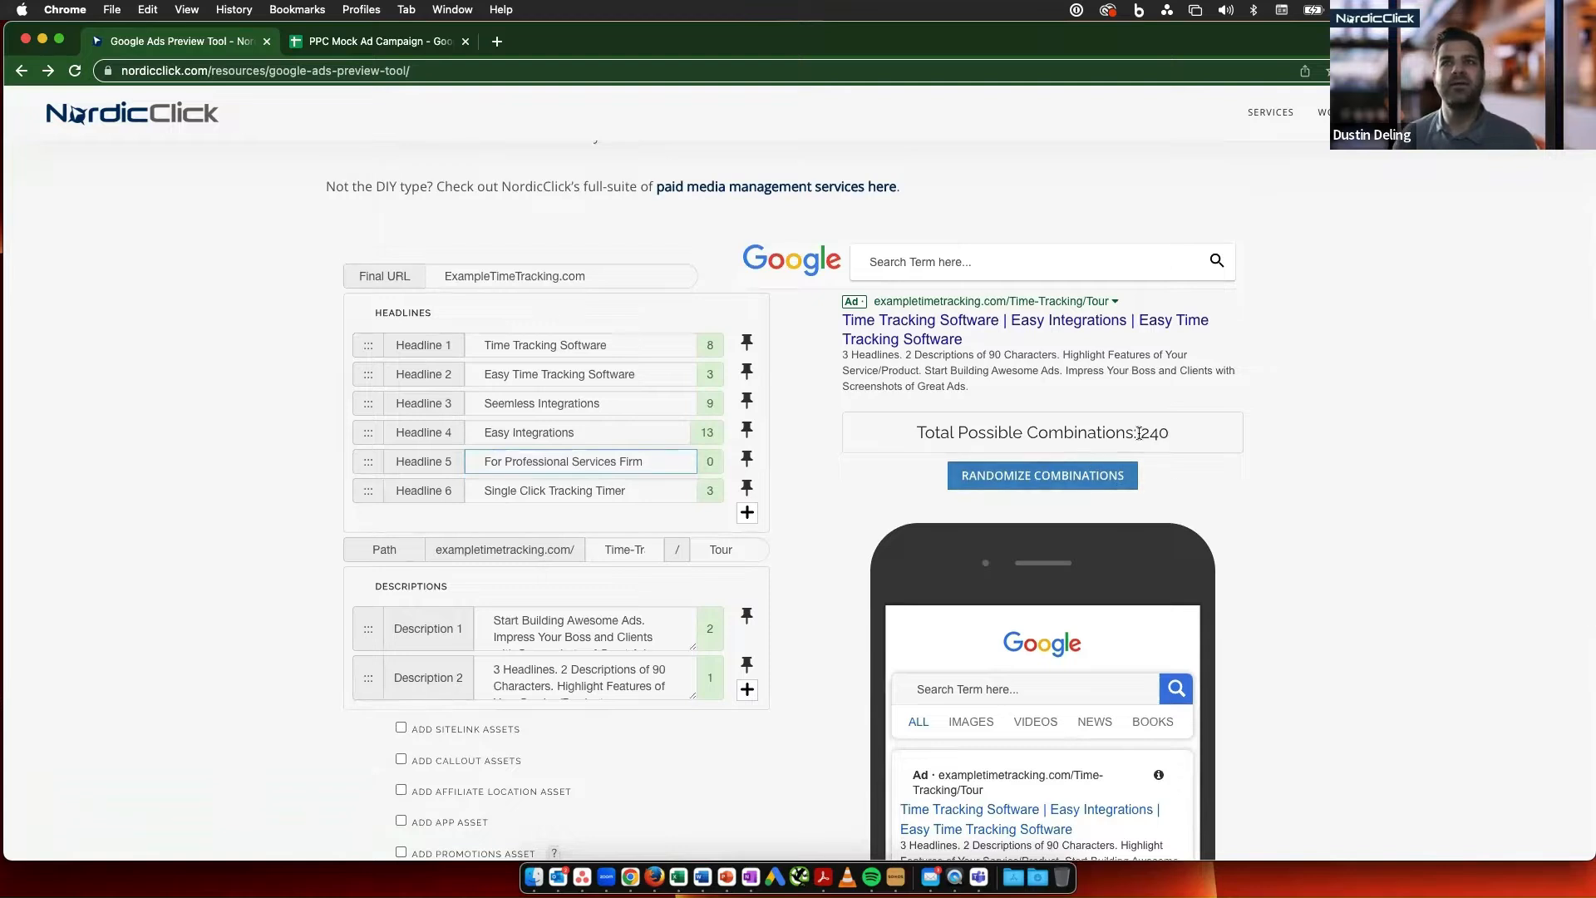
pyautogui.click(1043, 478)
pyautogui.click(1041, 480)
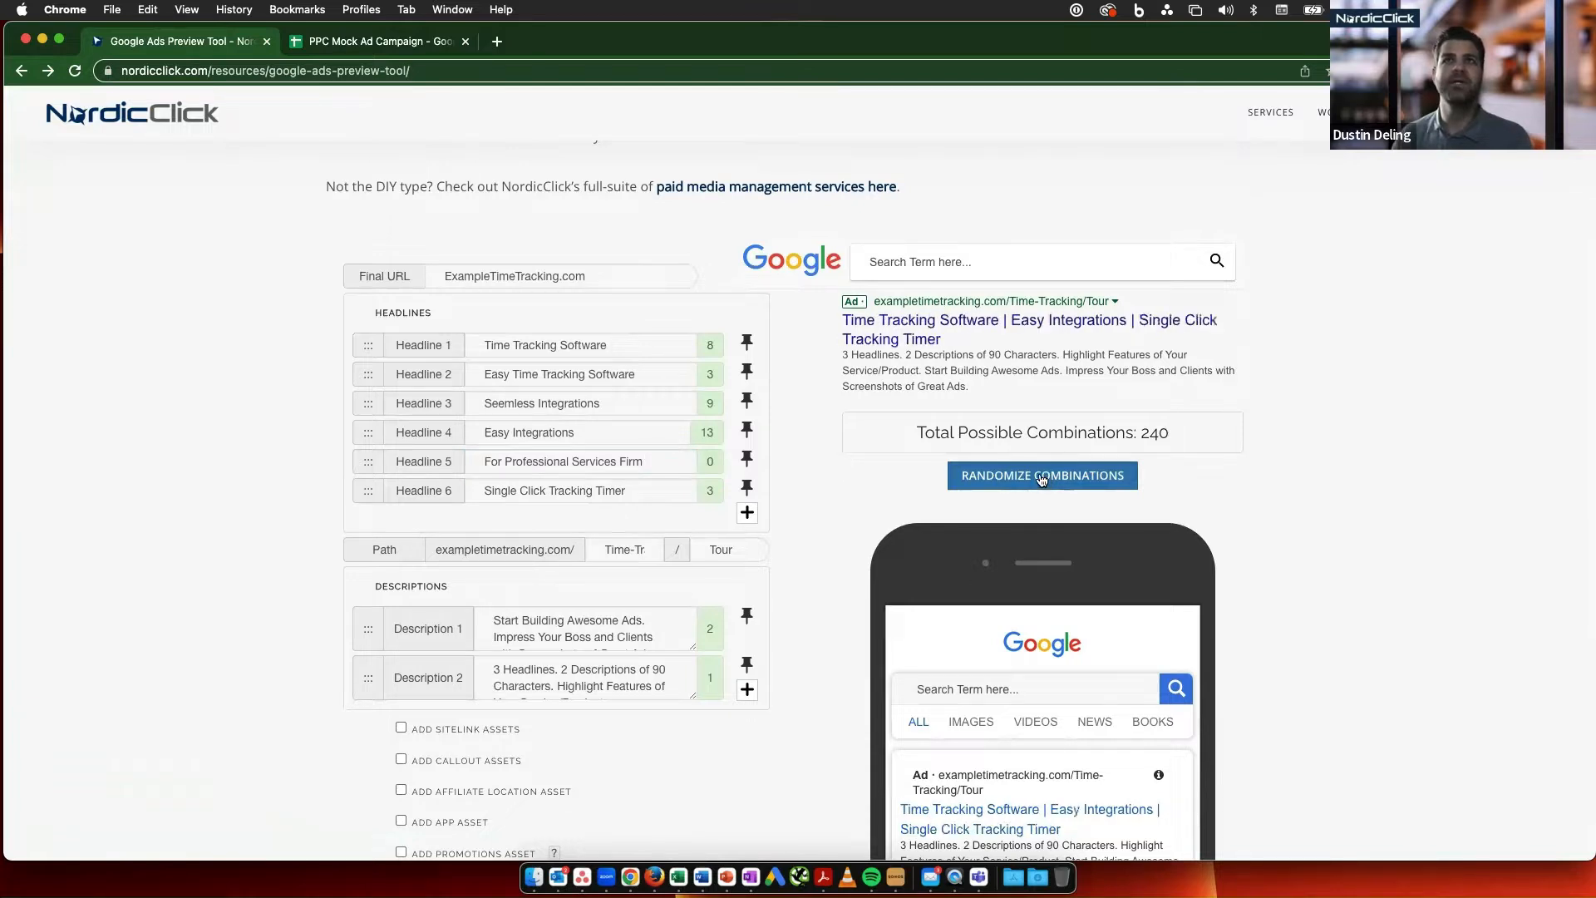
pyautogui.click(1042, 480)
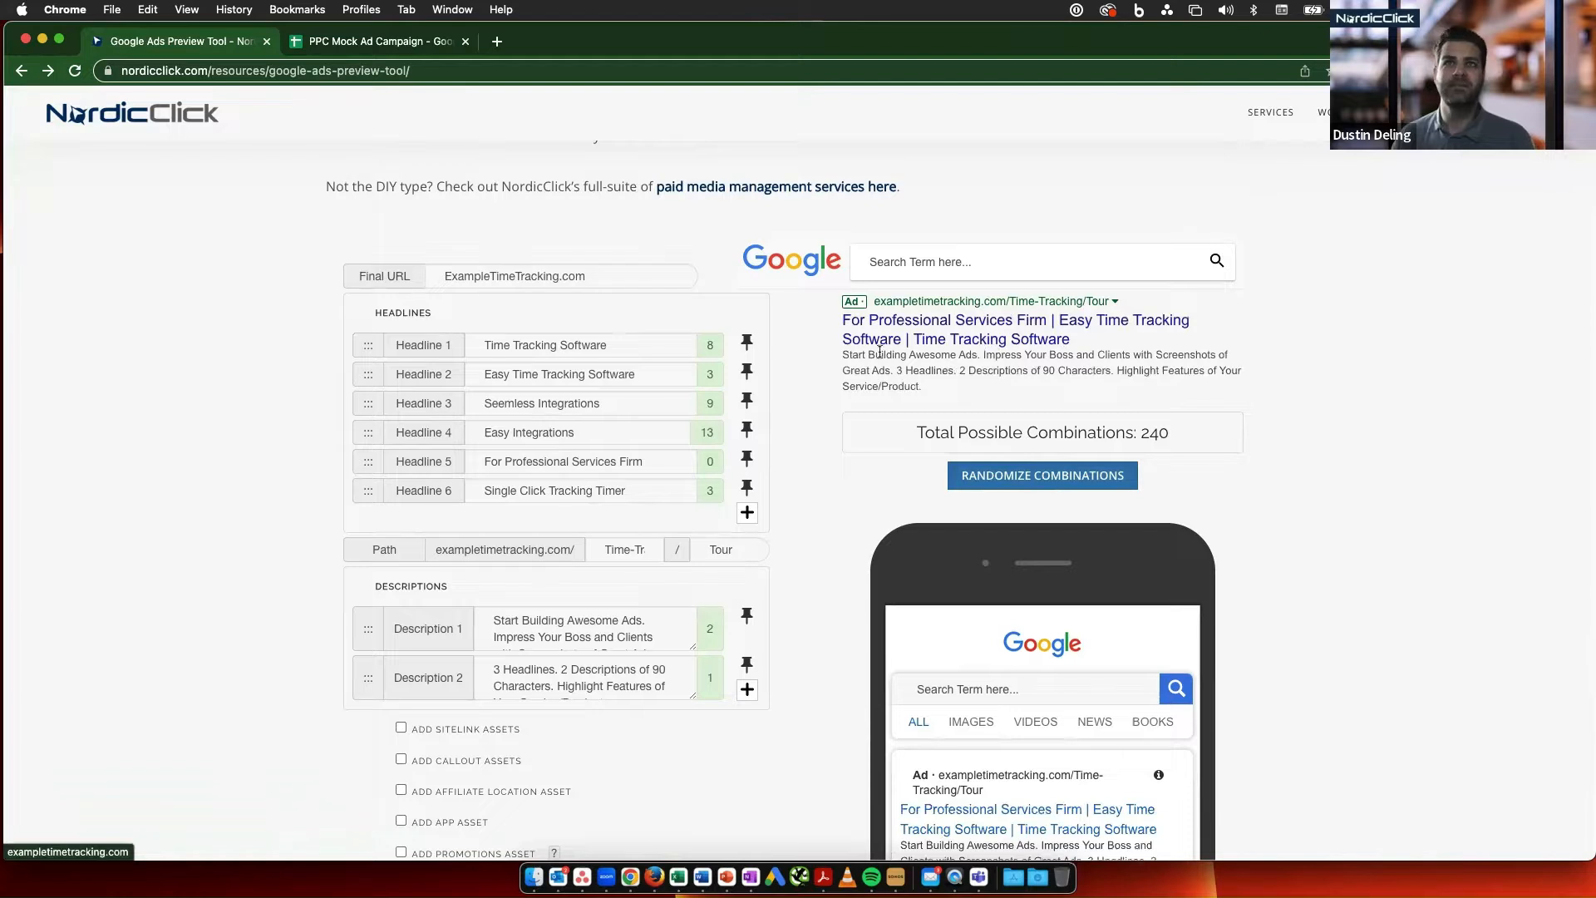
pyautogui.click(1067, 486)
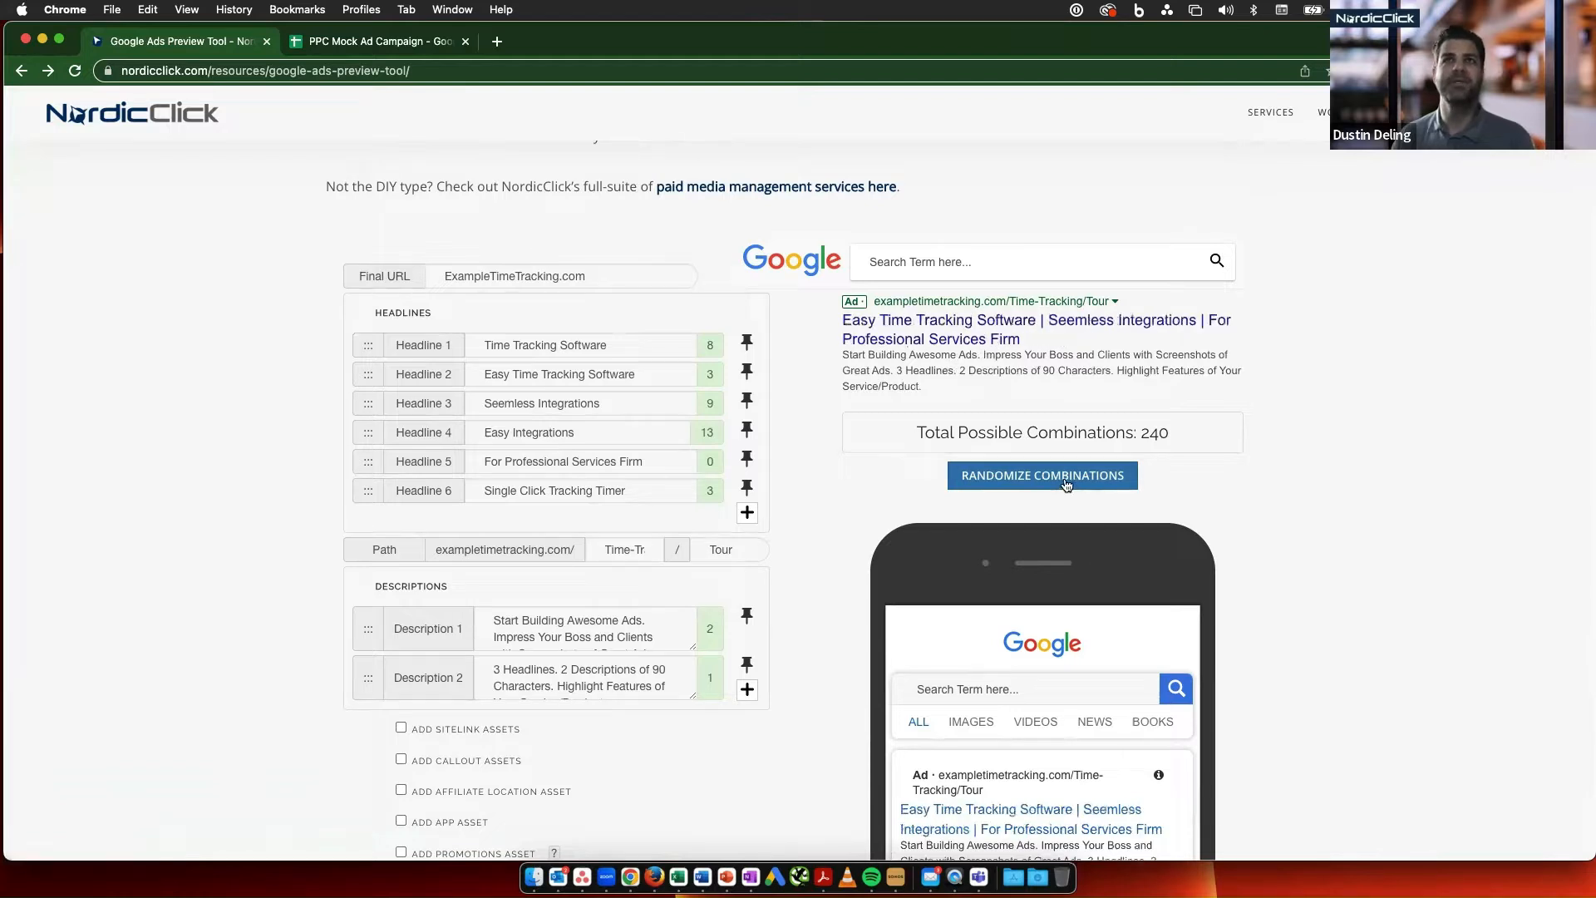
pyautogui.click(1067, 486)
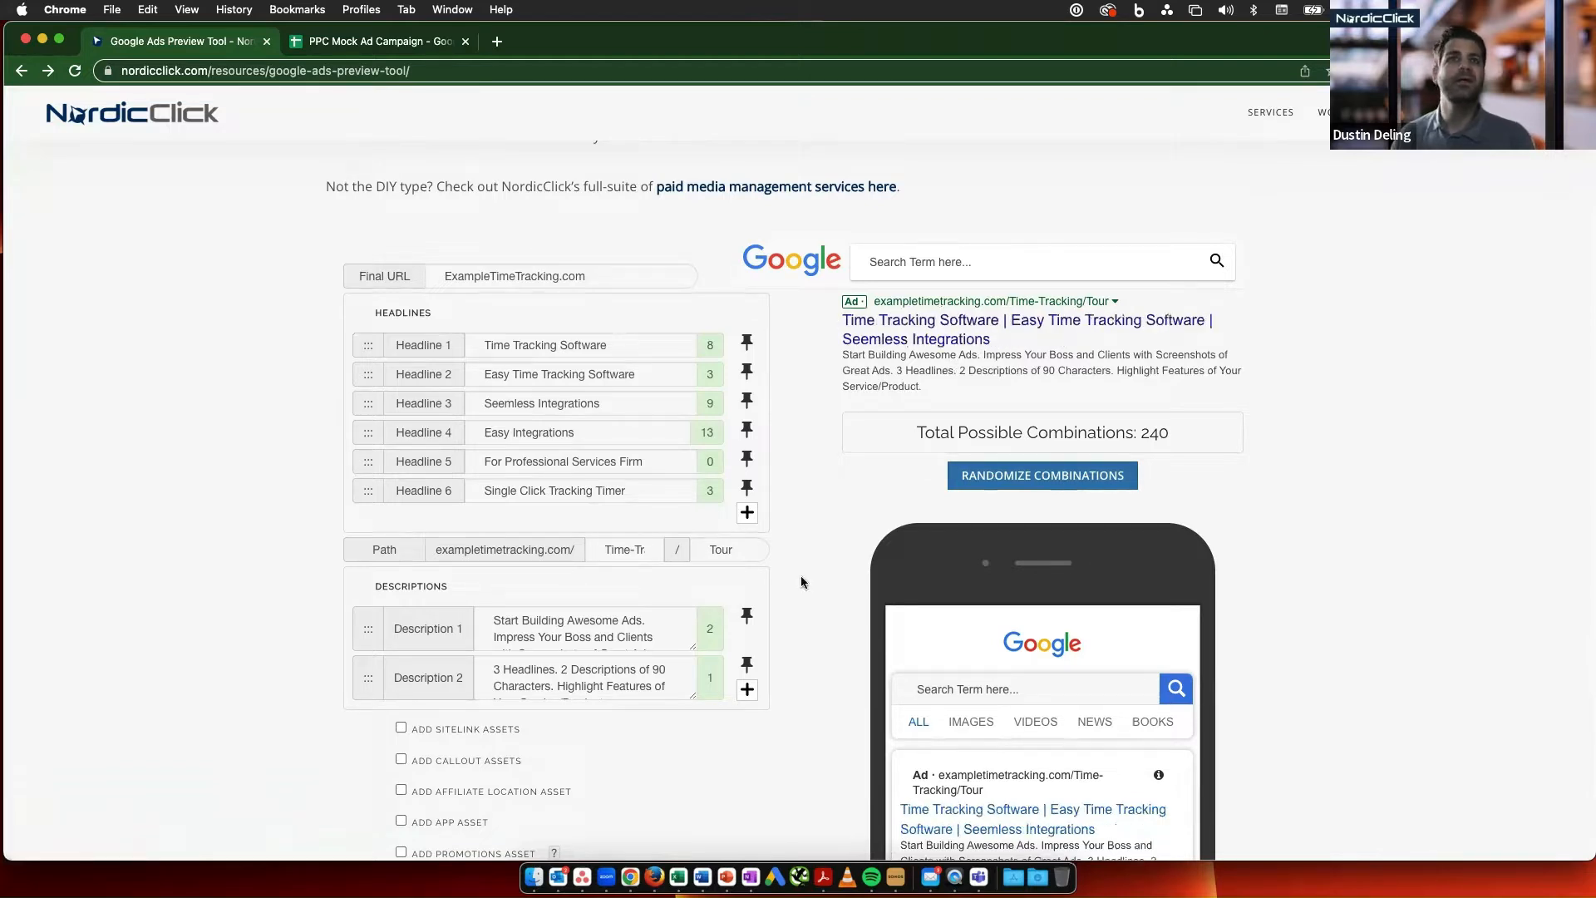
# - Add Description 3 and 4 fields and fill Description 3 with the spreadsheet's "One-Click Integrations let you track time inside apps your team already uses"
pyautogui.click(748, 691)
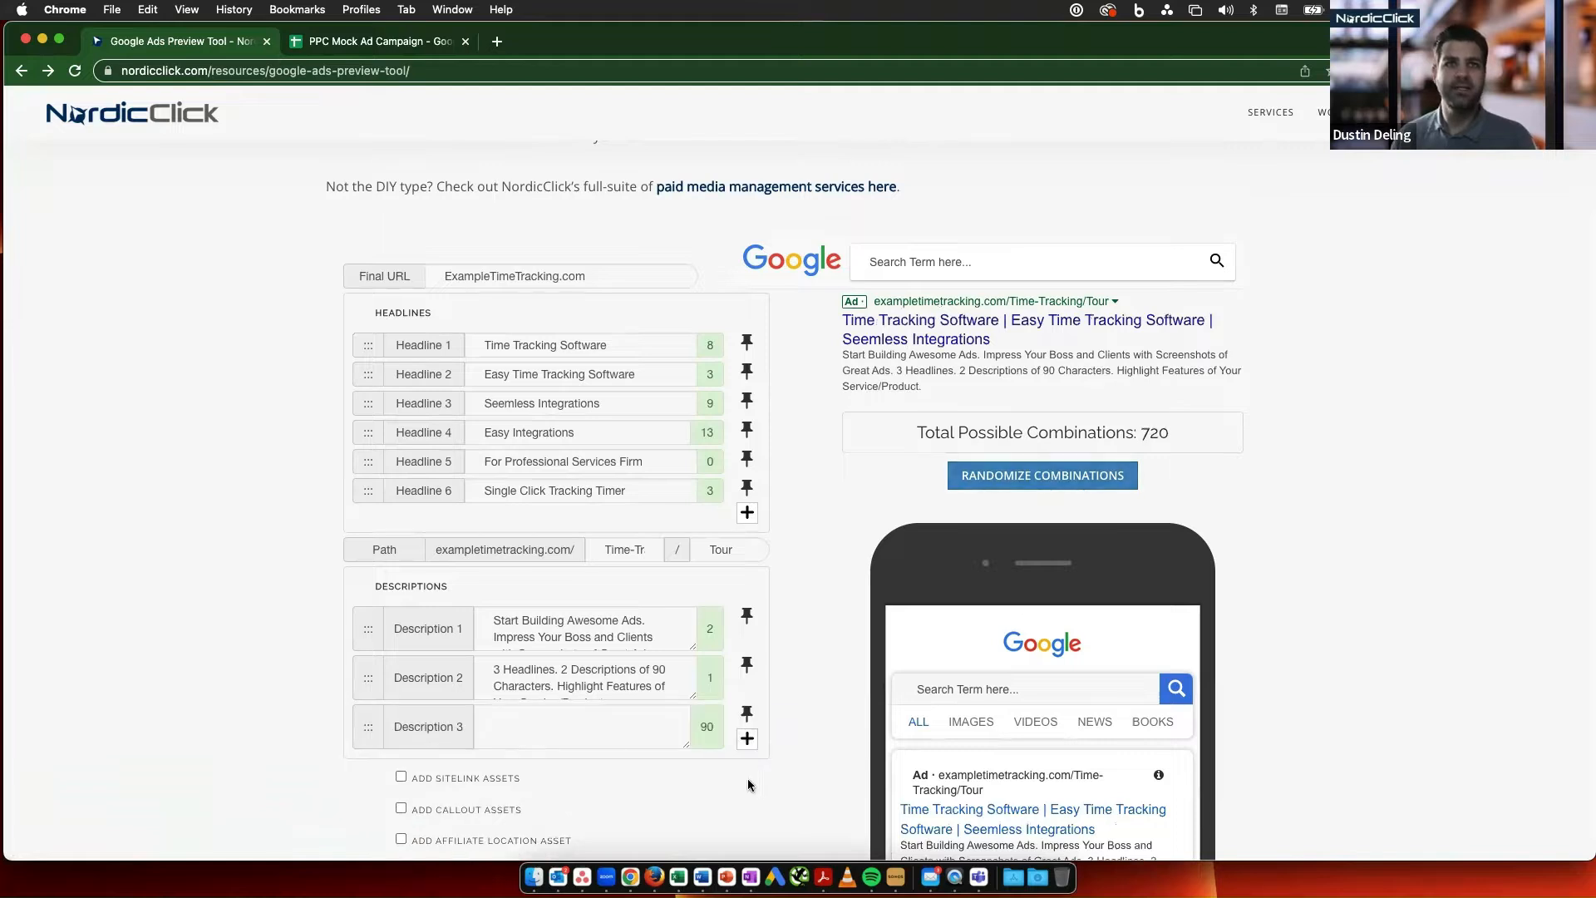
pyautogui.click(748, 739)
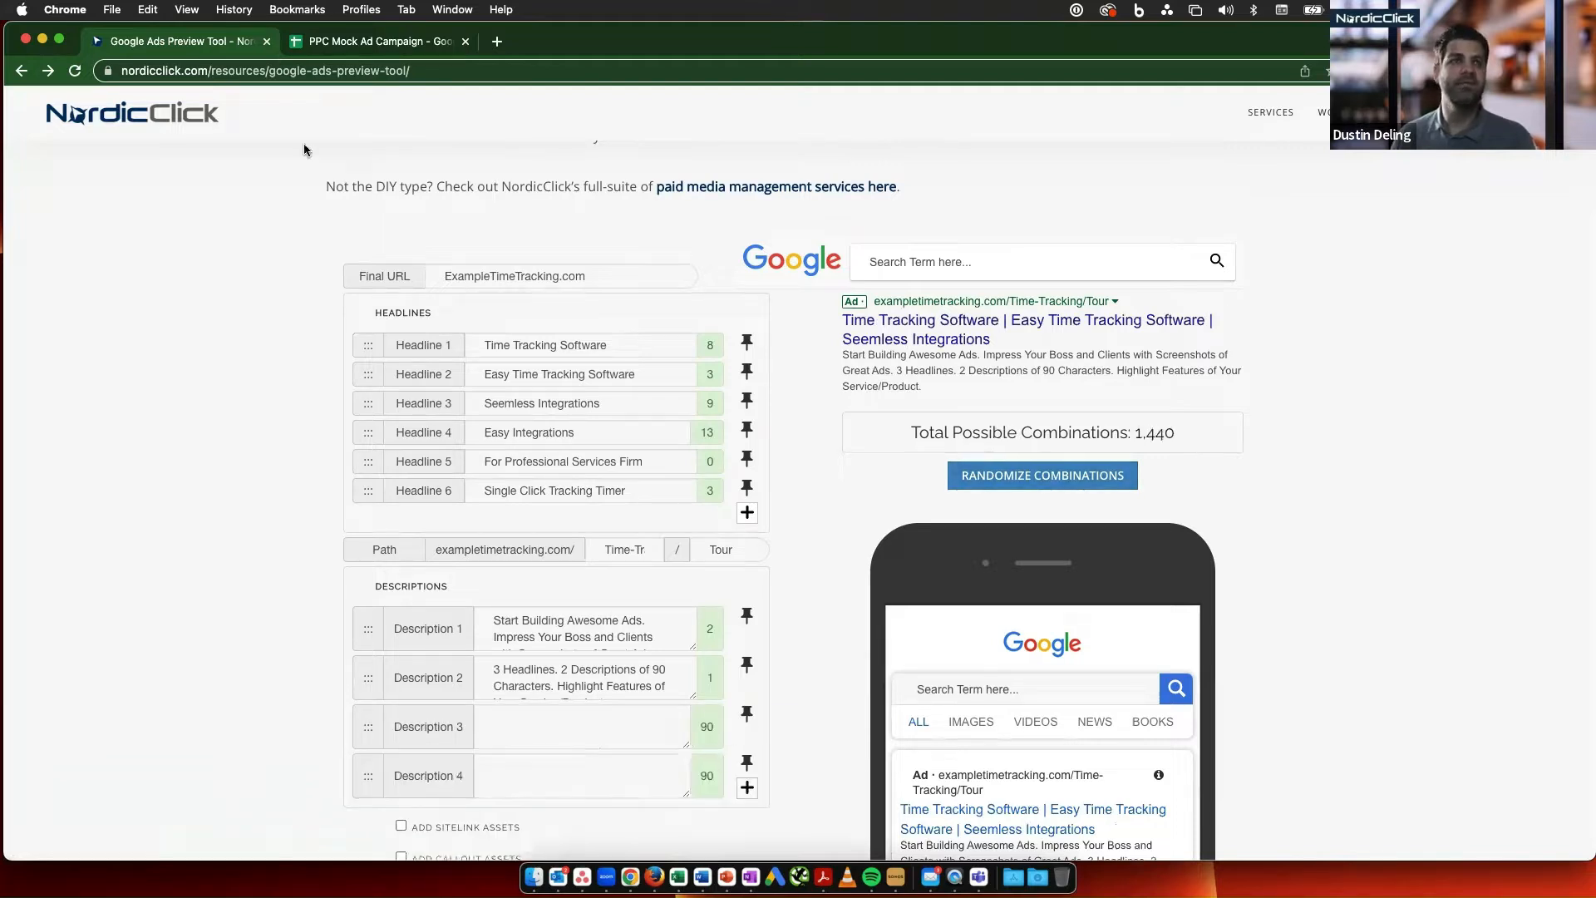
pyautogui.click(388, 44)
pyautogui.click(379, 387)
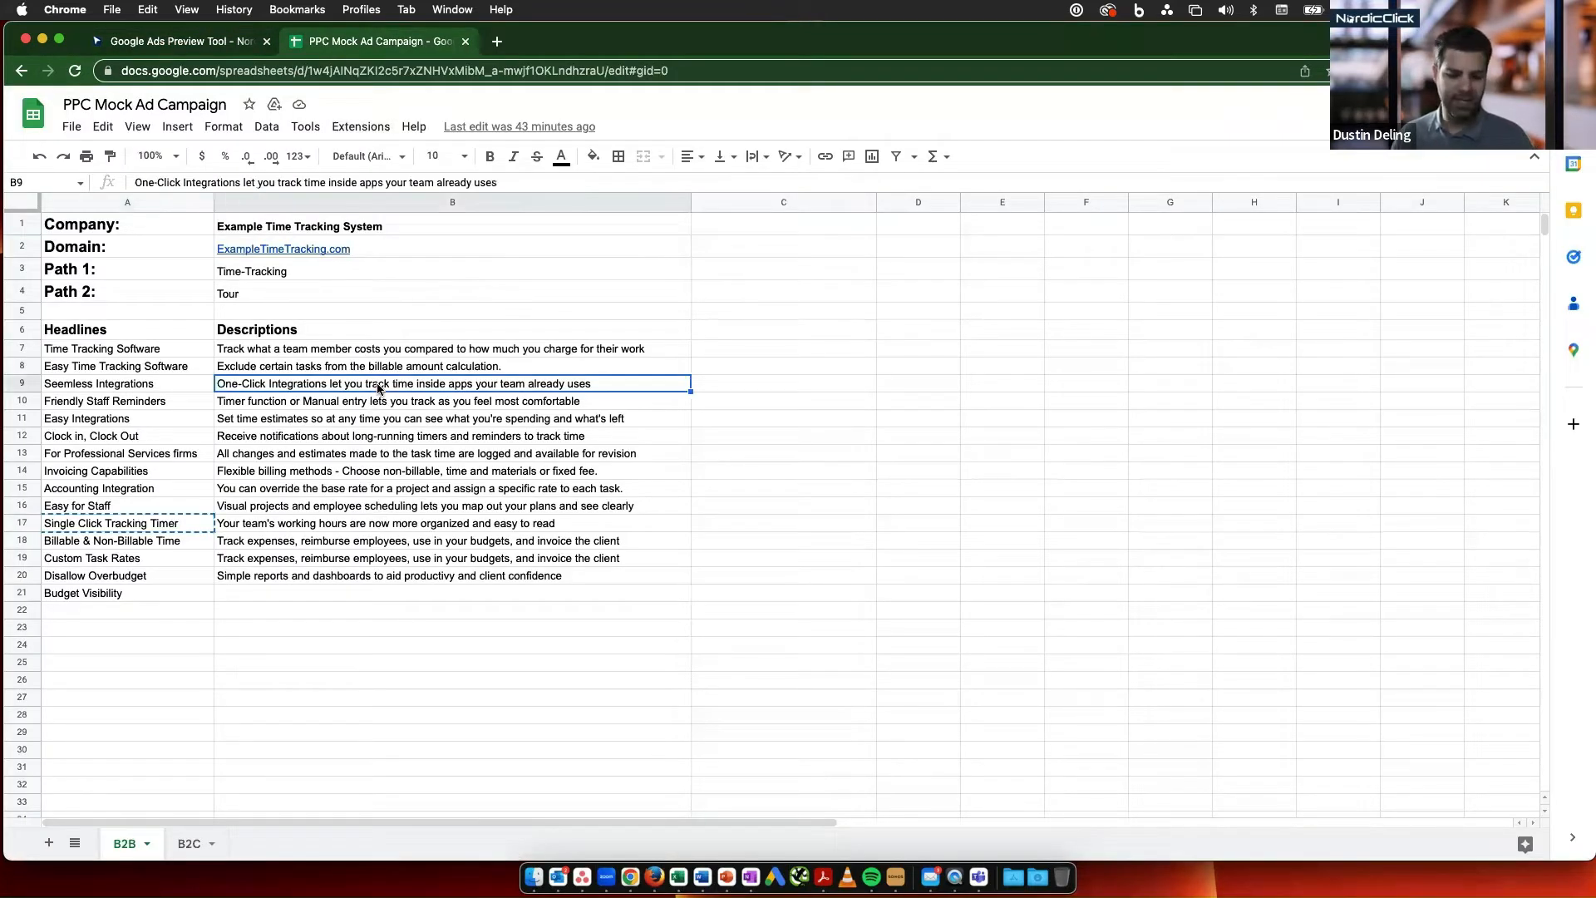
pyautogui.press('super+c')
pyautogui.click(193, 44)
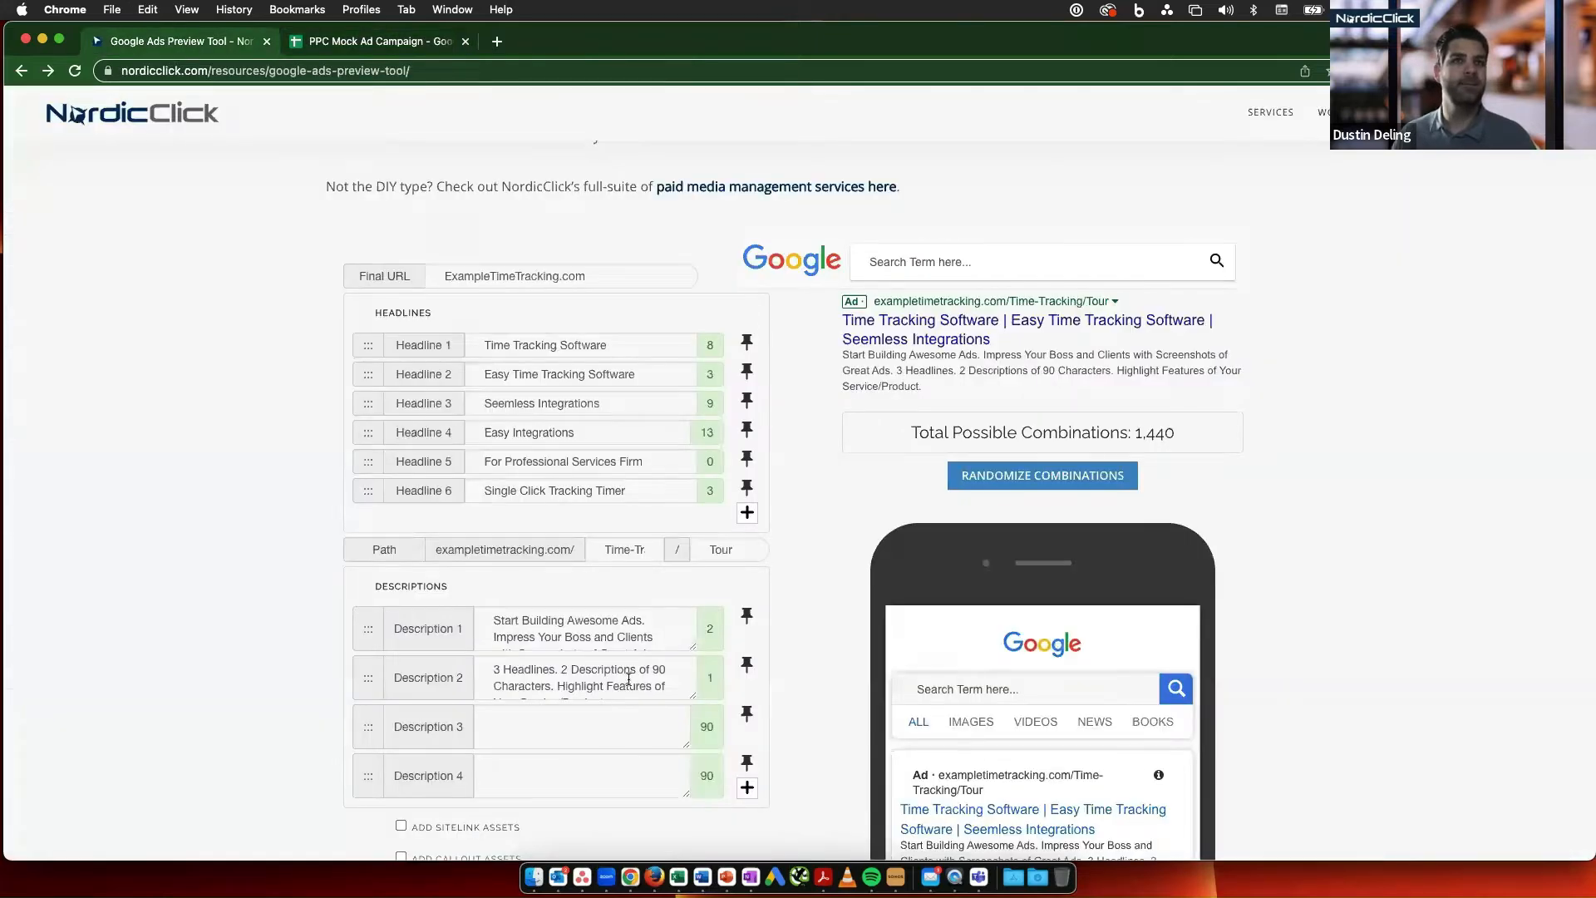
pyautogui.click(585, 727)
pyautogui.press('super+v')
# - Fill Description 4 with "Visual projects and employee scheduling lets you map out your plans and see clearly", copied from the spreadsheet
pyautogui.click(360, 41)
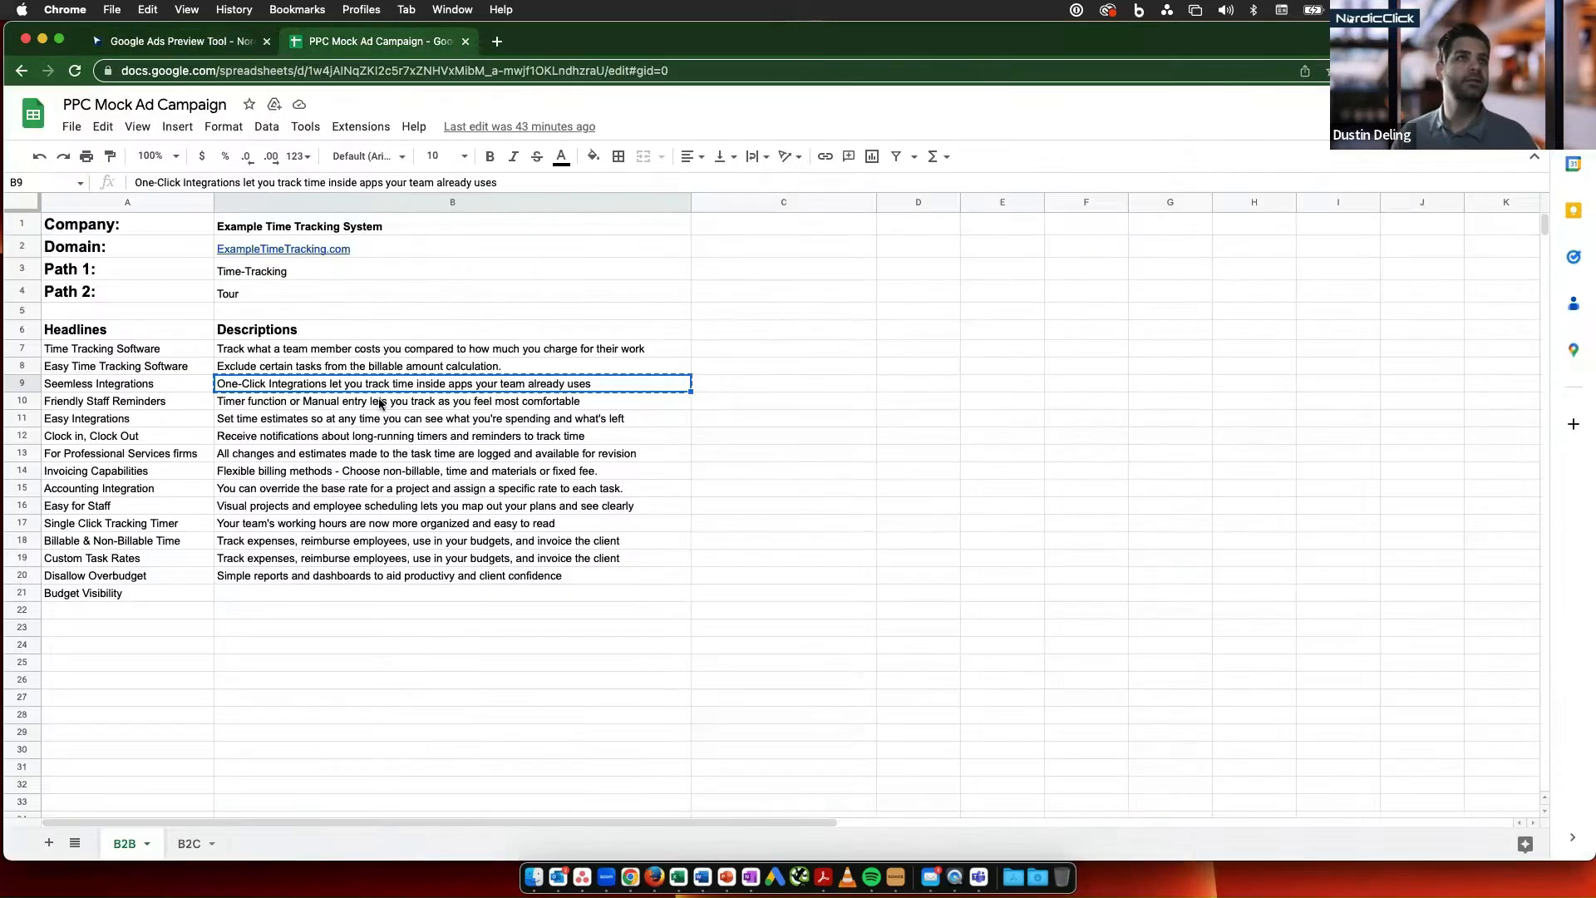
pyautogui.click(364, 508)
pyautogui.press('super+c')
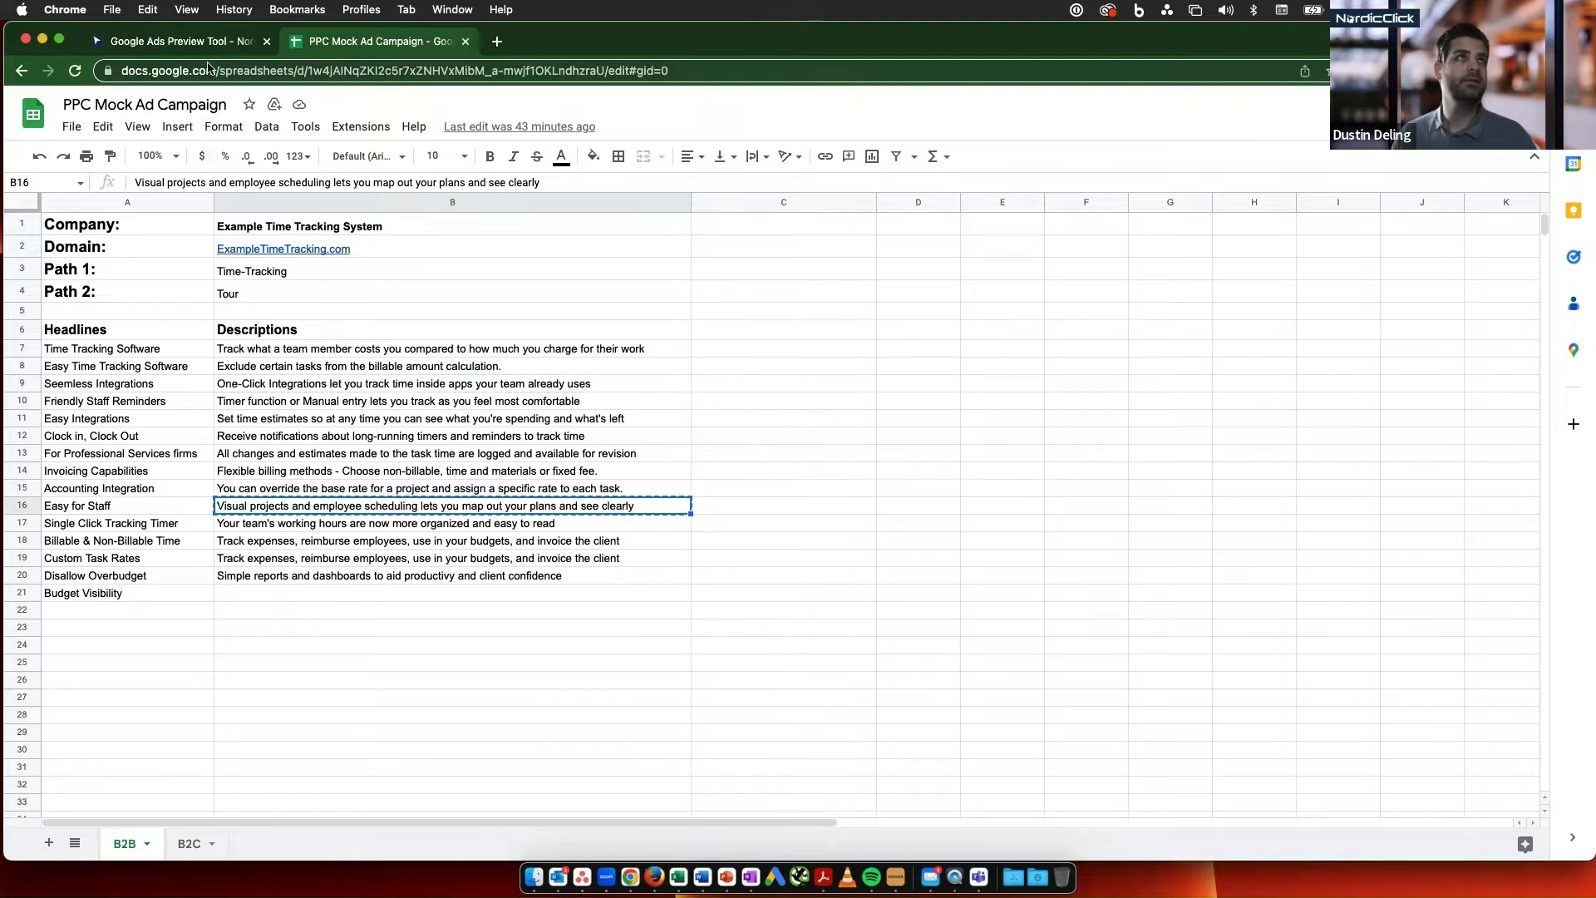
pyautogui.click(206, 43)
pyautogui.click(544, 769)
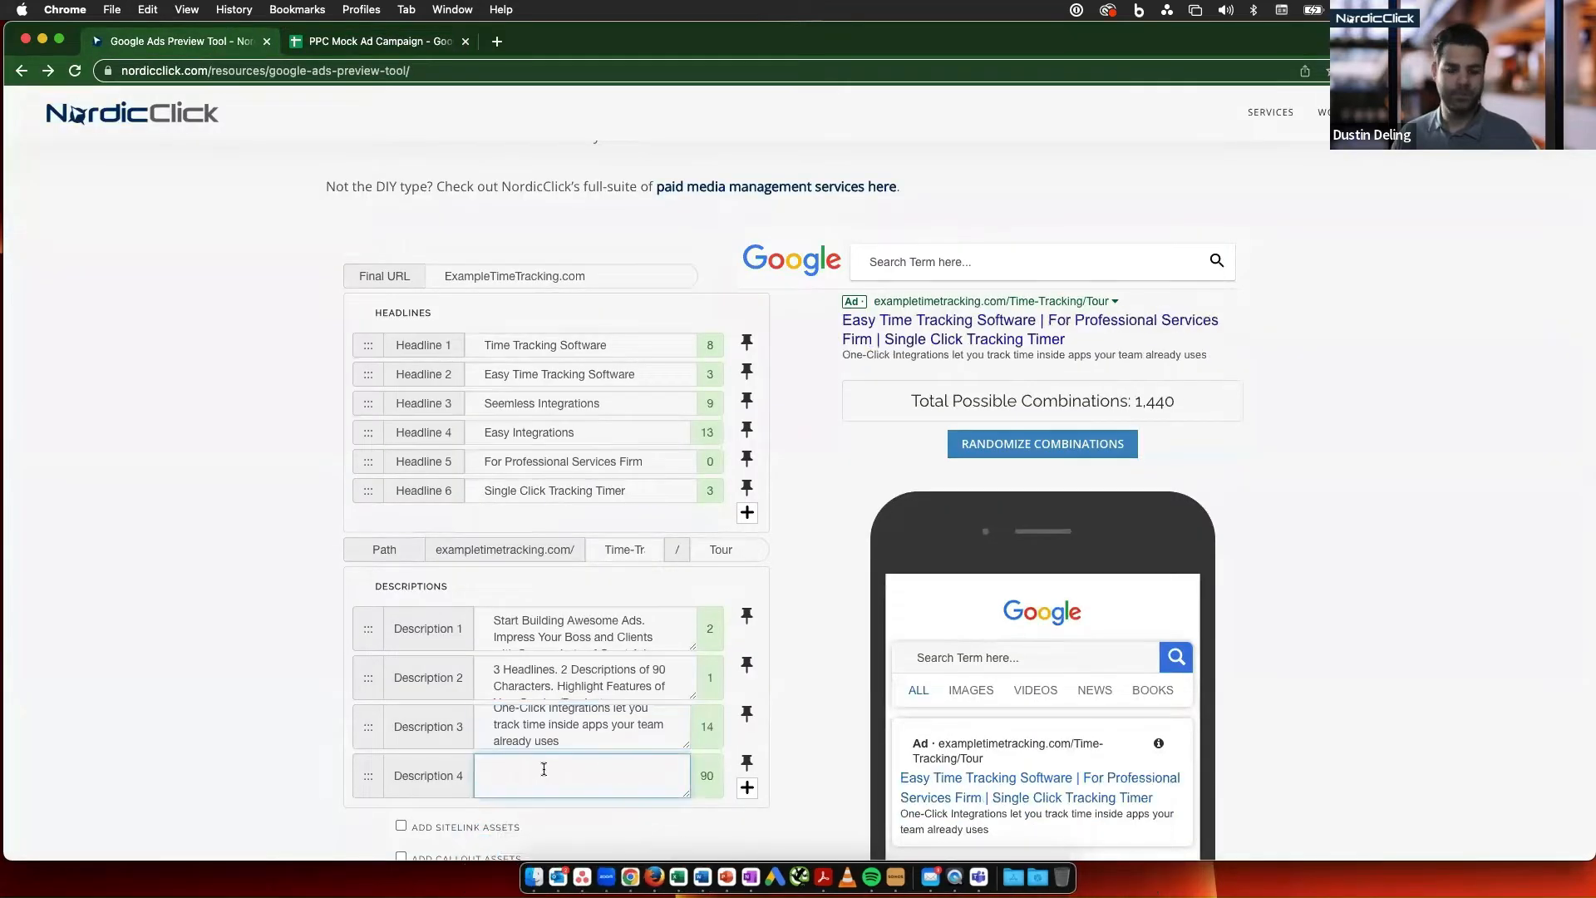
pyautogui.press('super+v')
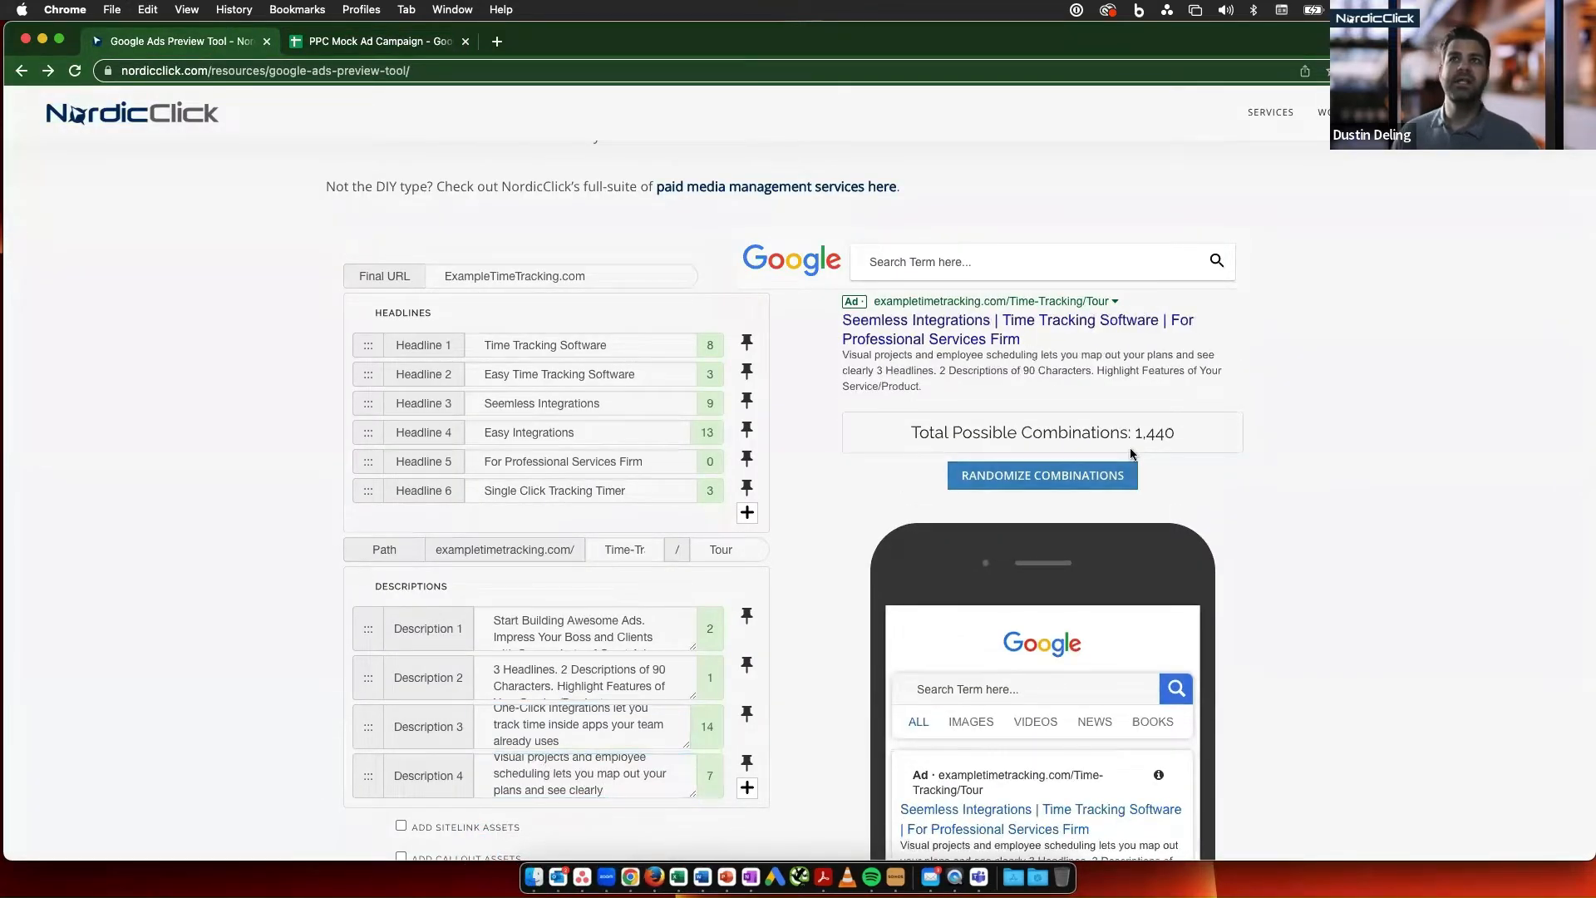
# - Check the total possible combinations and randomize the ad repeatedly to preview mixes of the headlines and four descriptions
pyautogui.doubleClick(1154, 434)
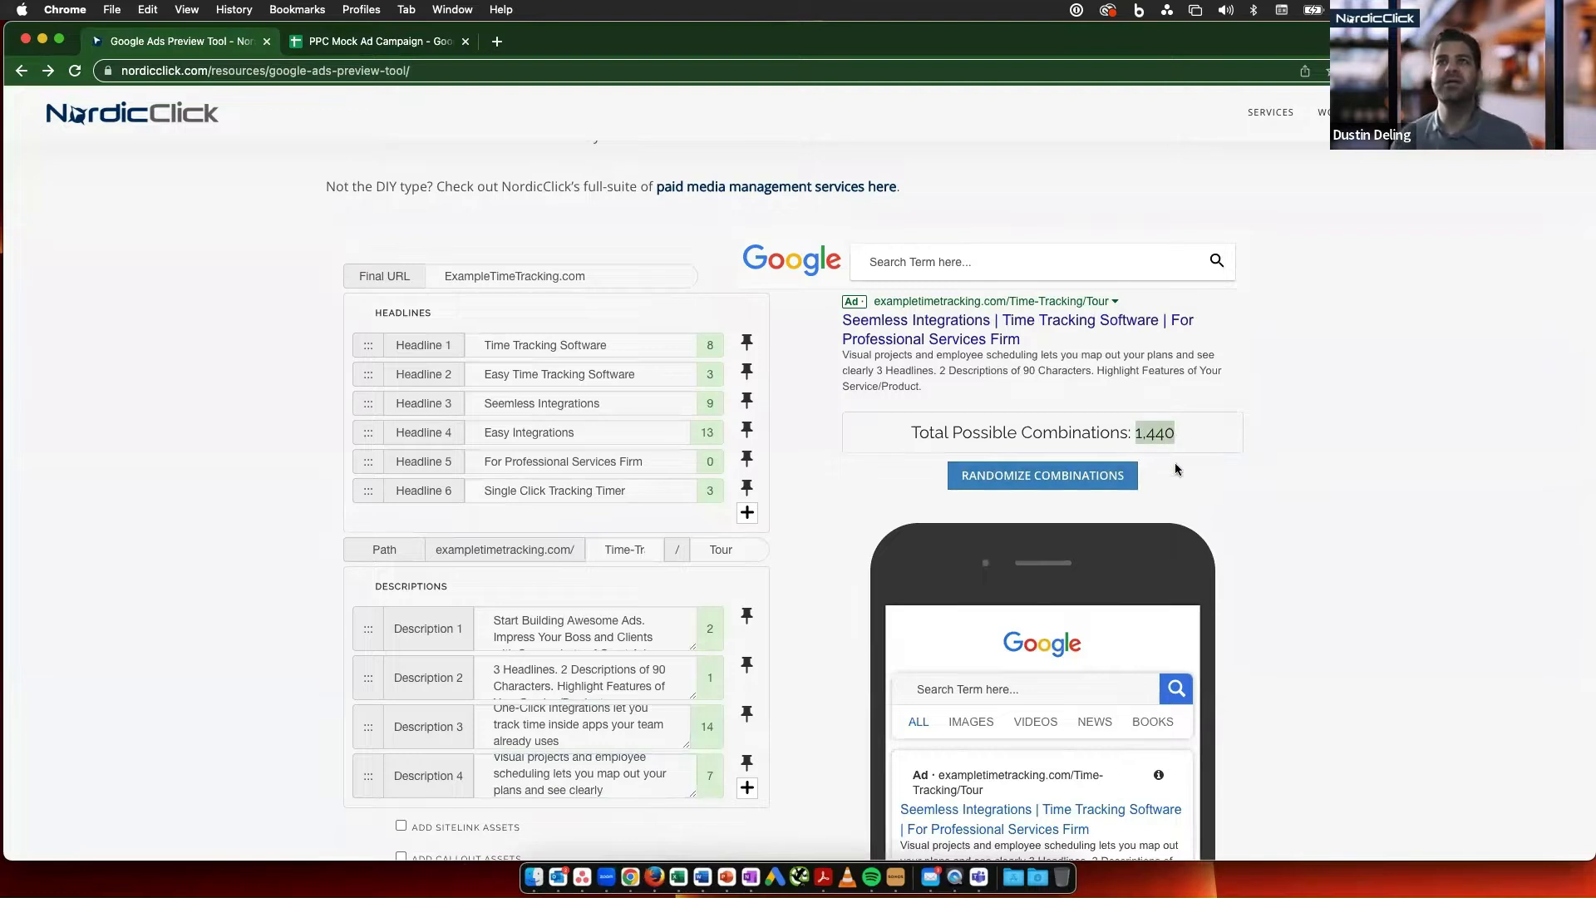
pyautogui.click(1132, 475)
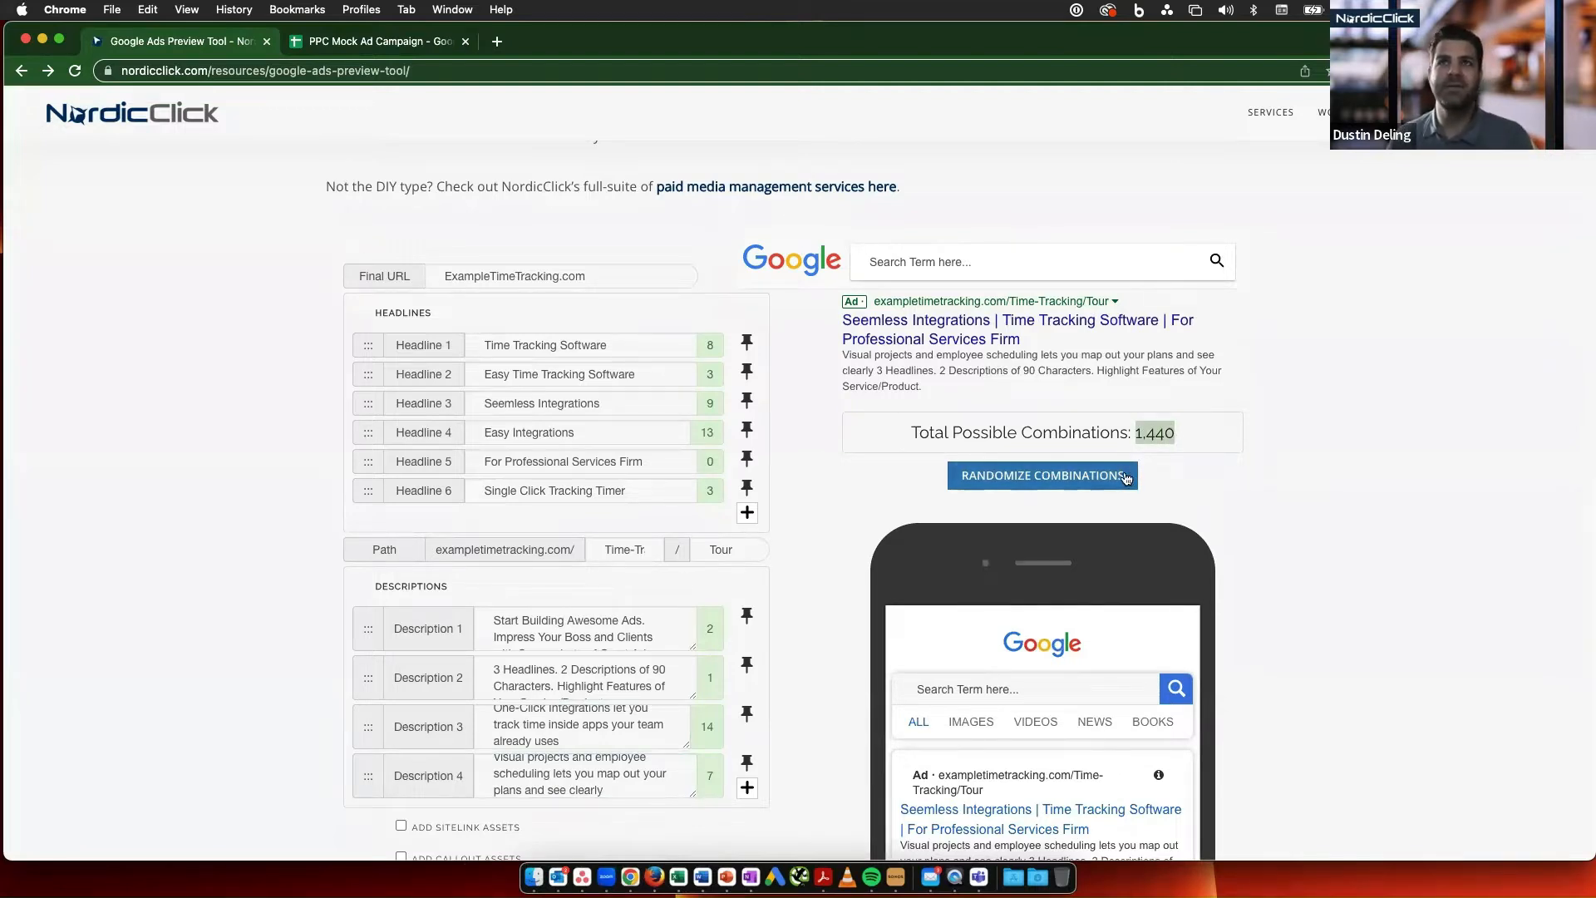
pyautogui.click(1128, 478)
pyautogui.click(1126, 473)
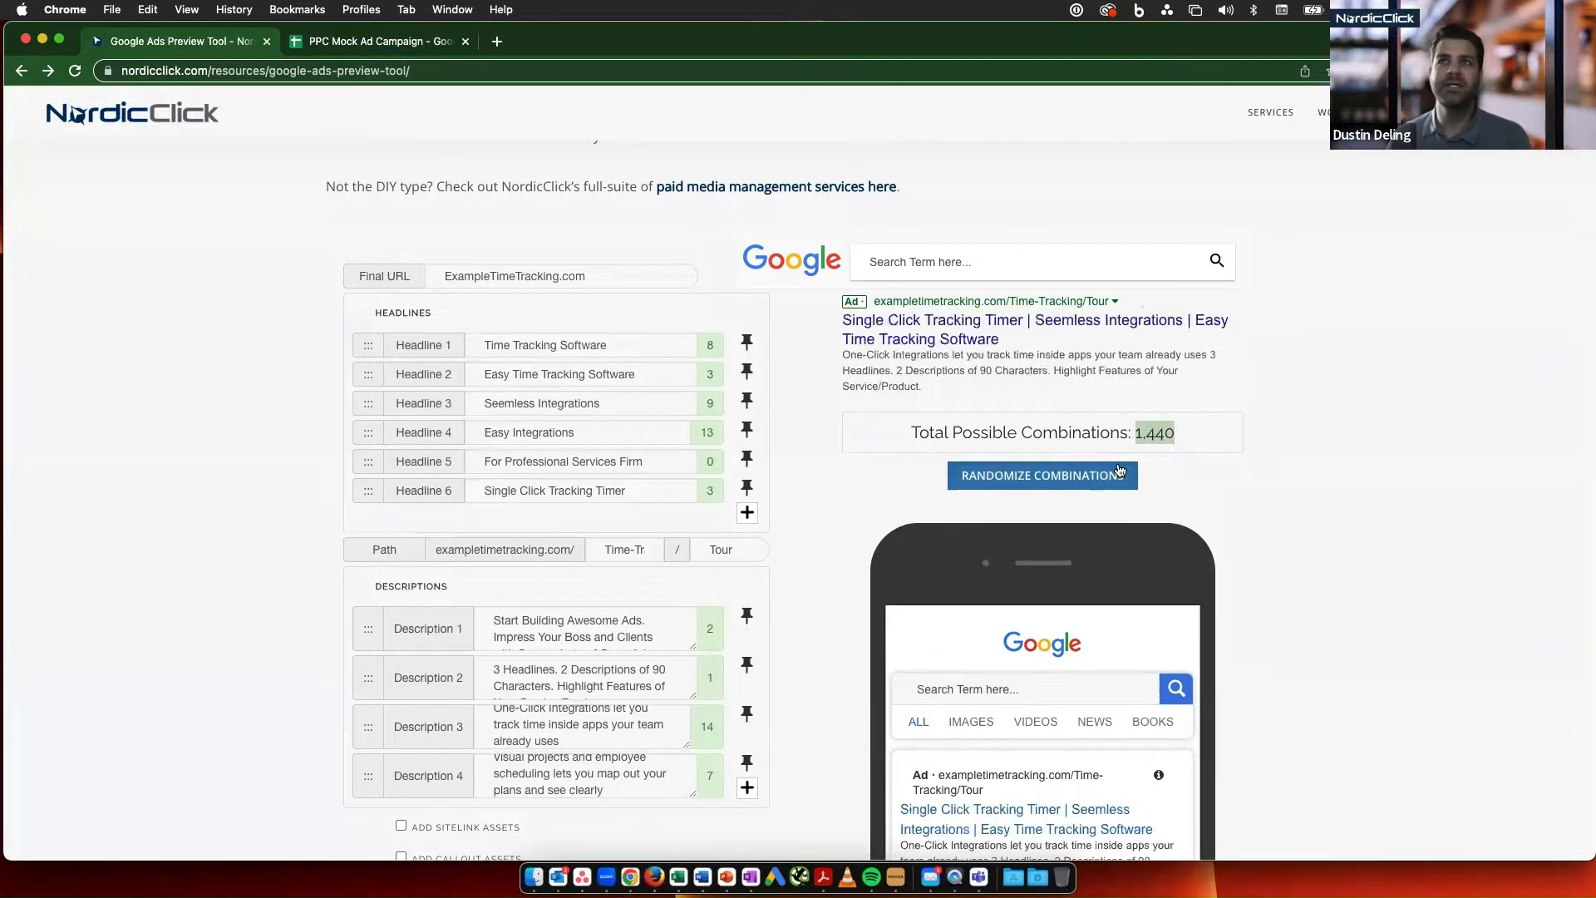
pyautogui.click(1120, 470)
pyautogui.click(1120, 471)
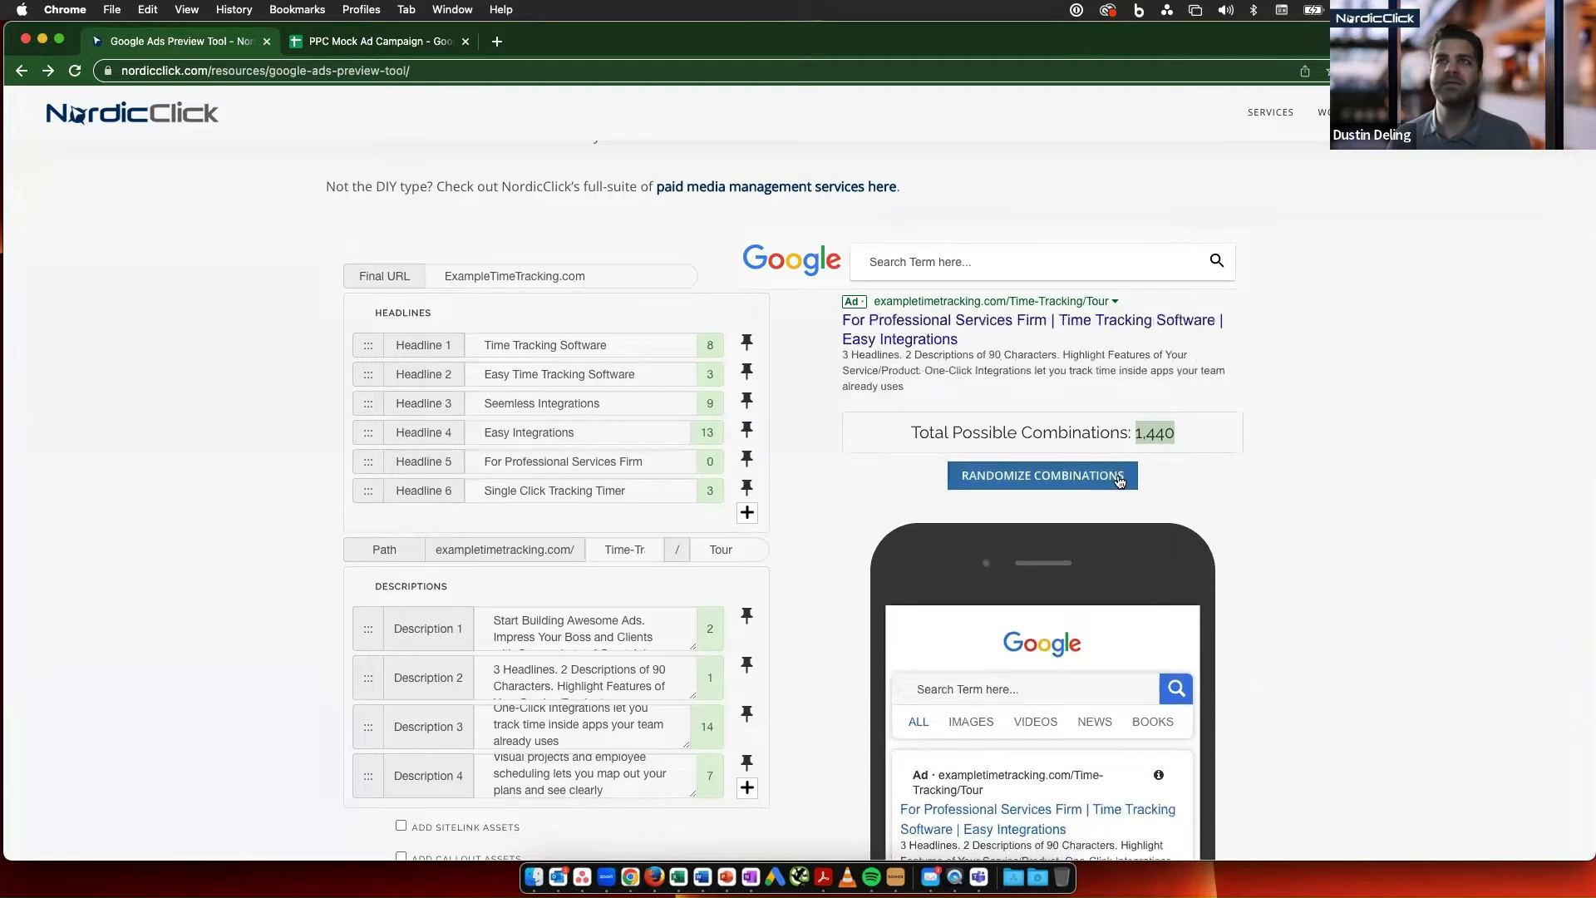
pyautogui.click(1119, 480)
pyautogui.click(1120, 481)
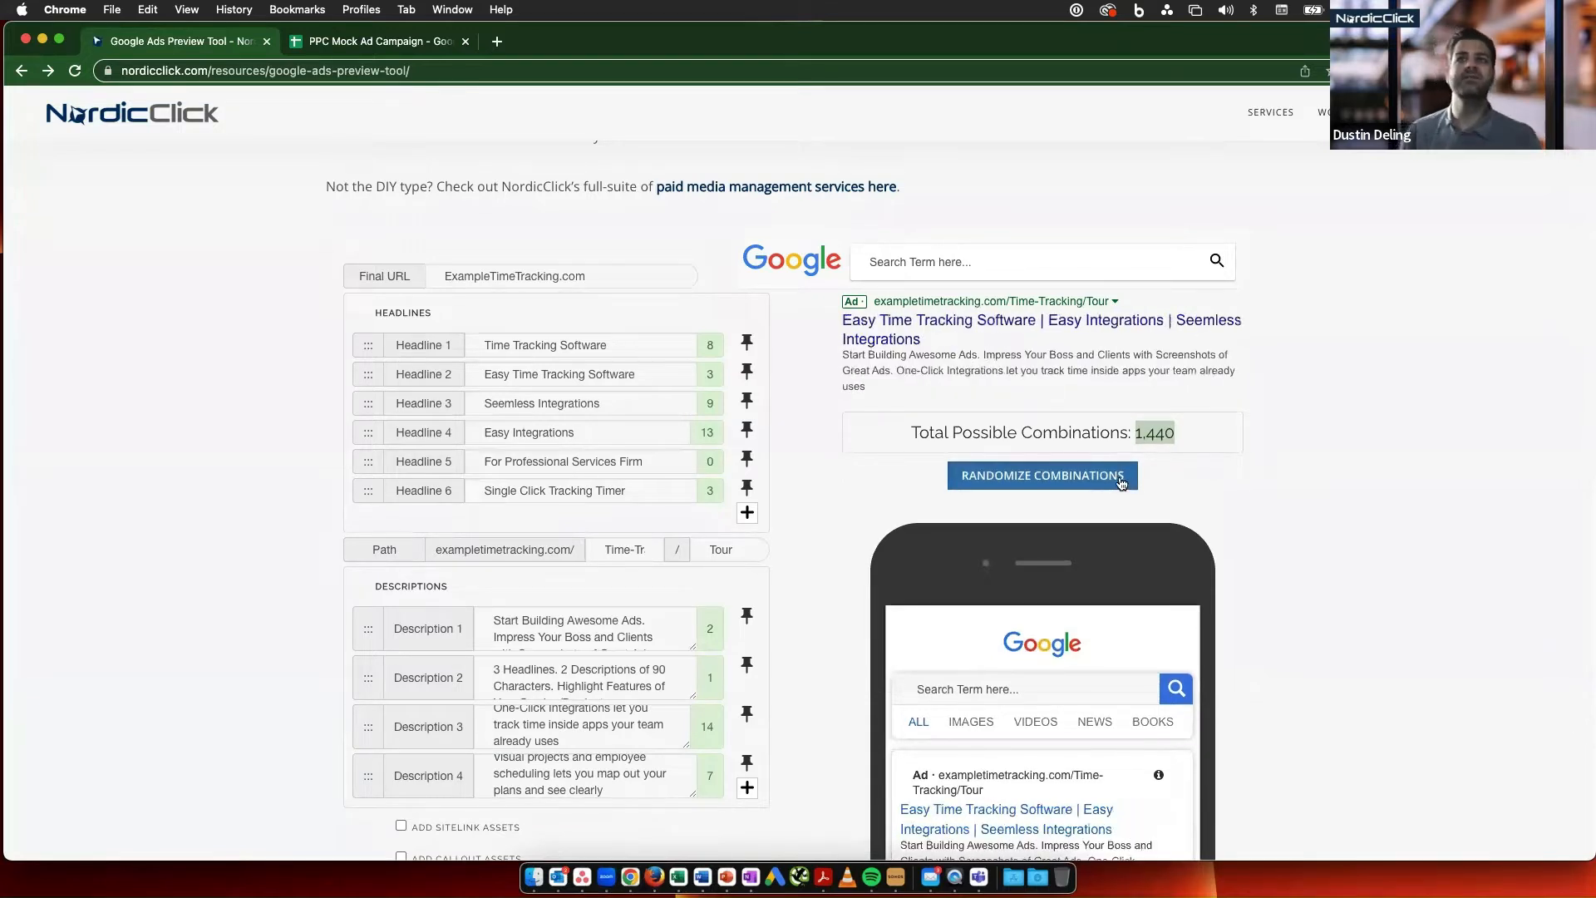
pyautogui.click(1114, 483)
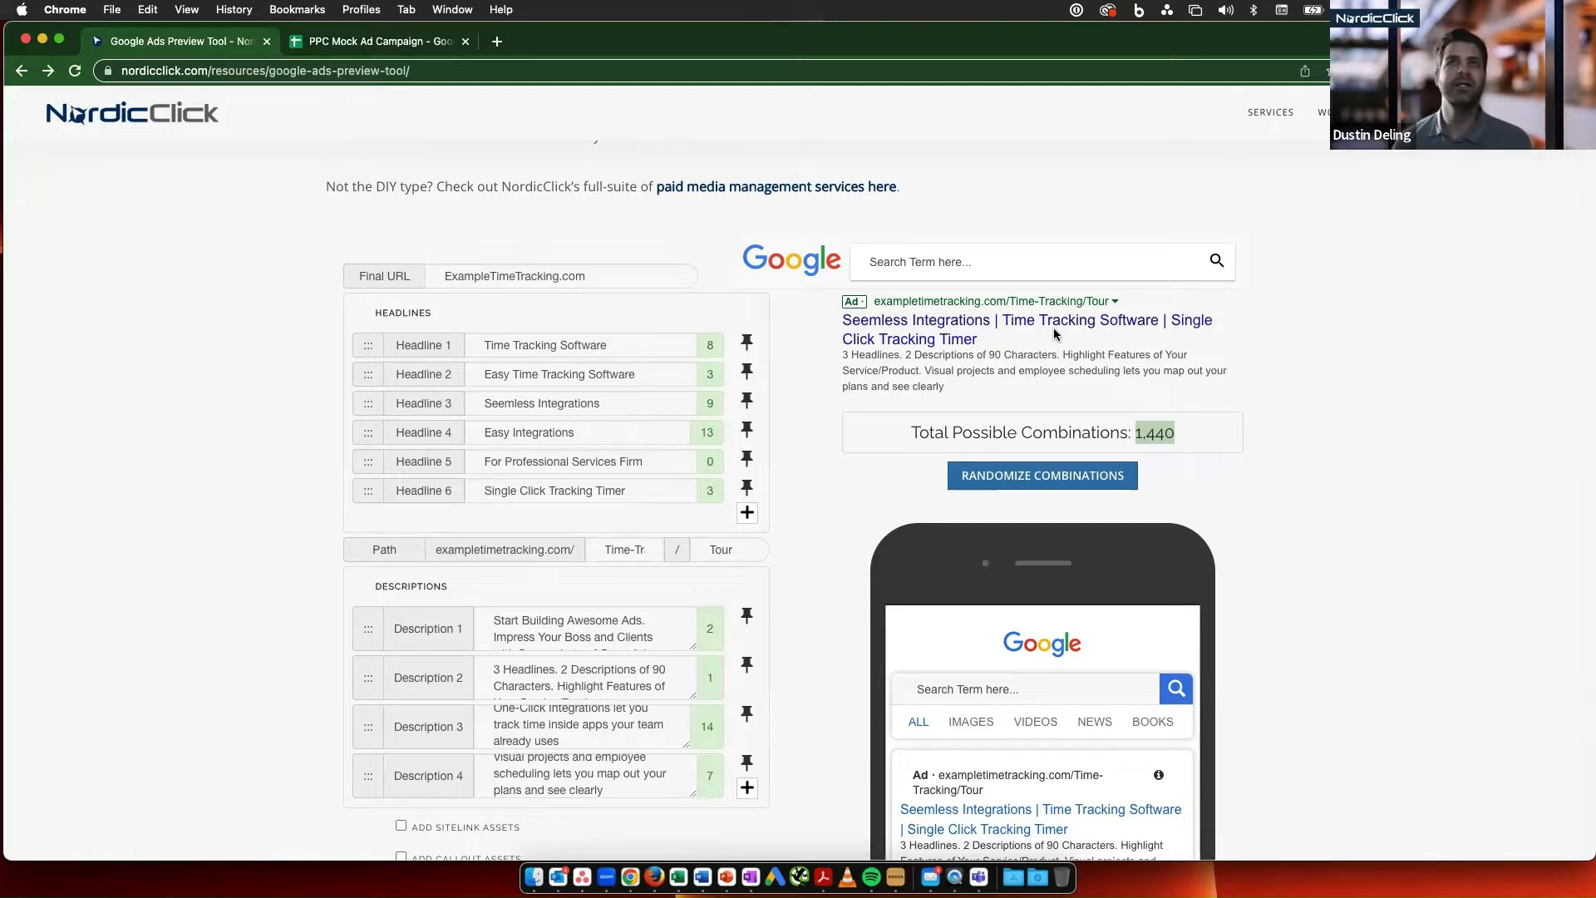
# - Pin Headline 1, "Time Tracking Software", to show only in position 1
pyautogui.scroll(-3, 1054, 334)
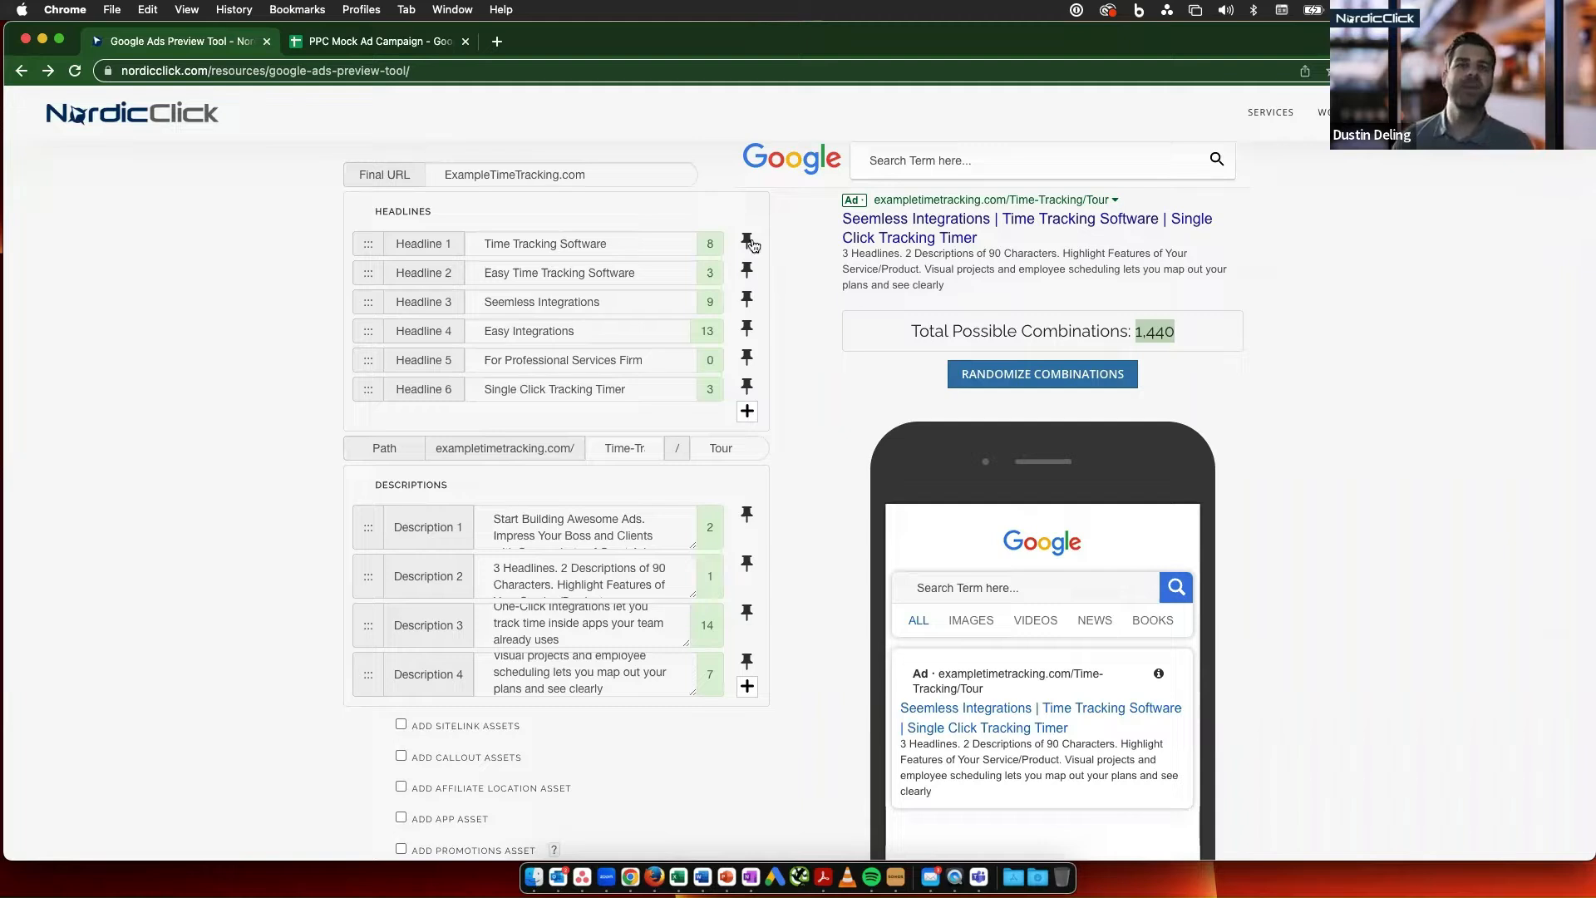
pyautogui.scroll(3, 778, 297)
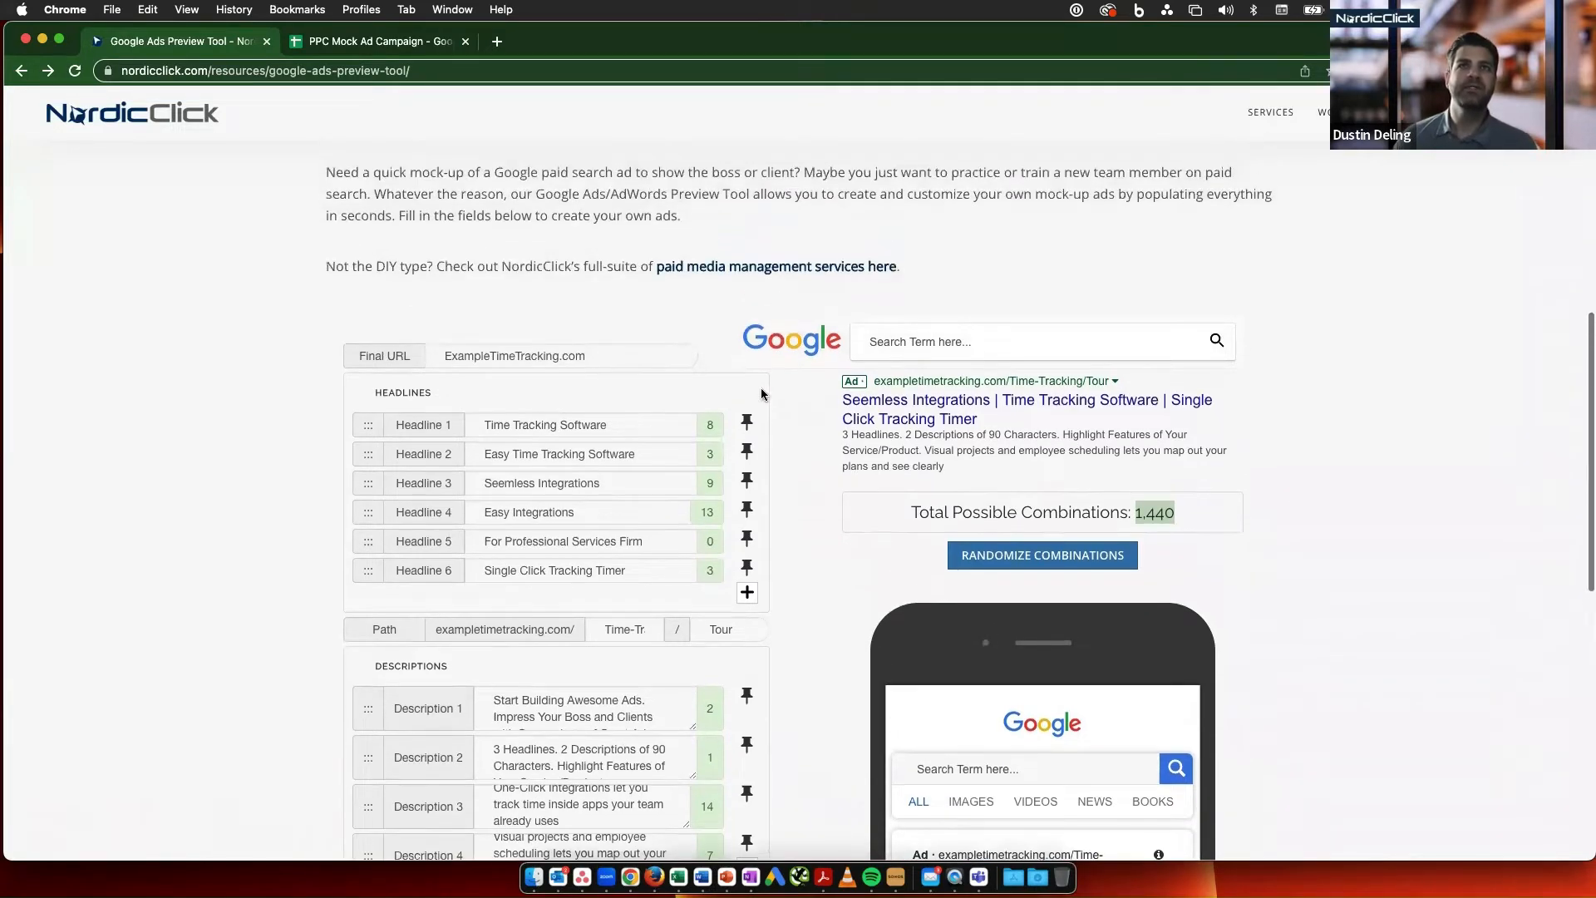
pyautogui.click(748, 423)
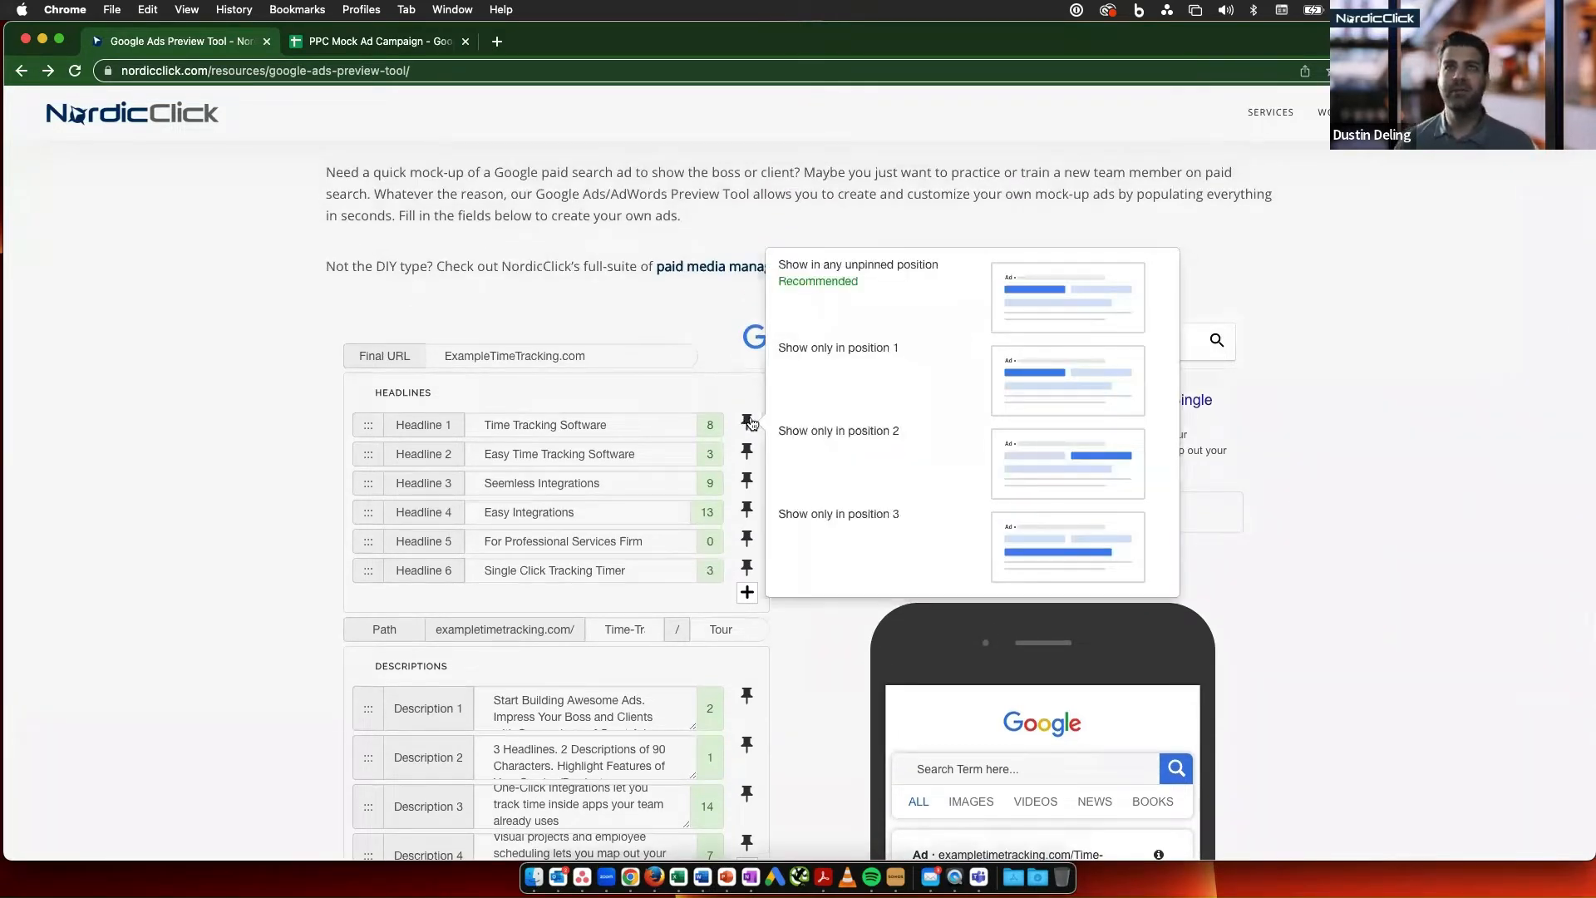
pyautogui.click(882, 394)
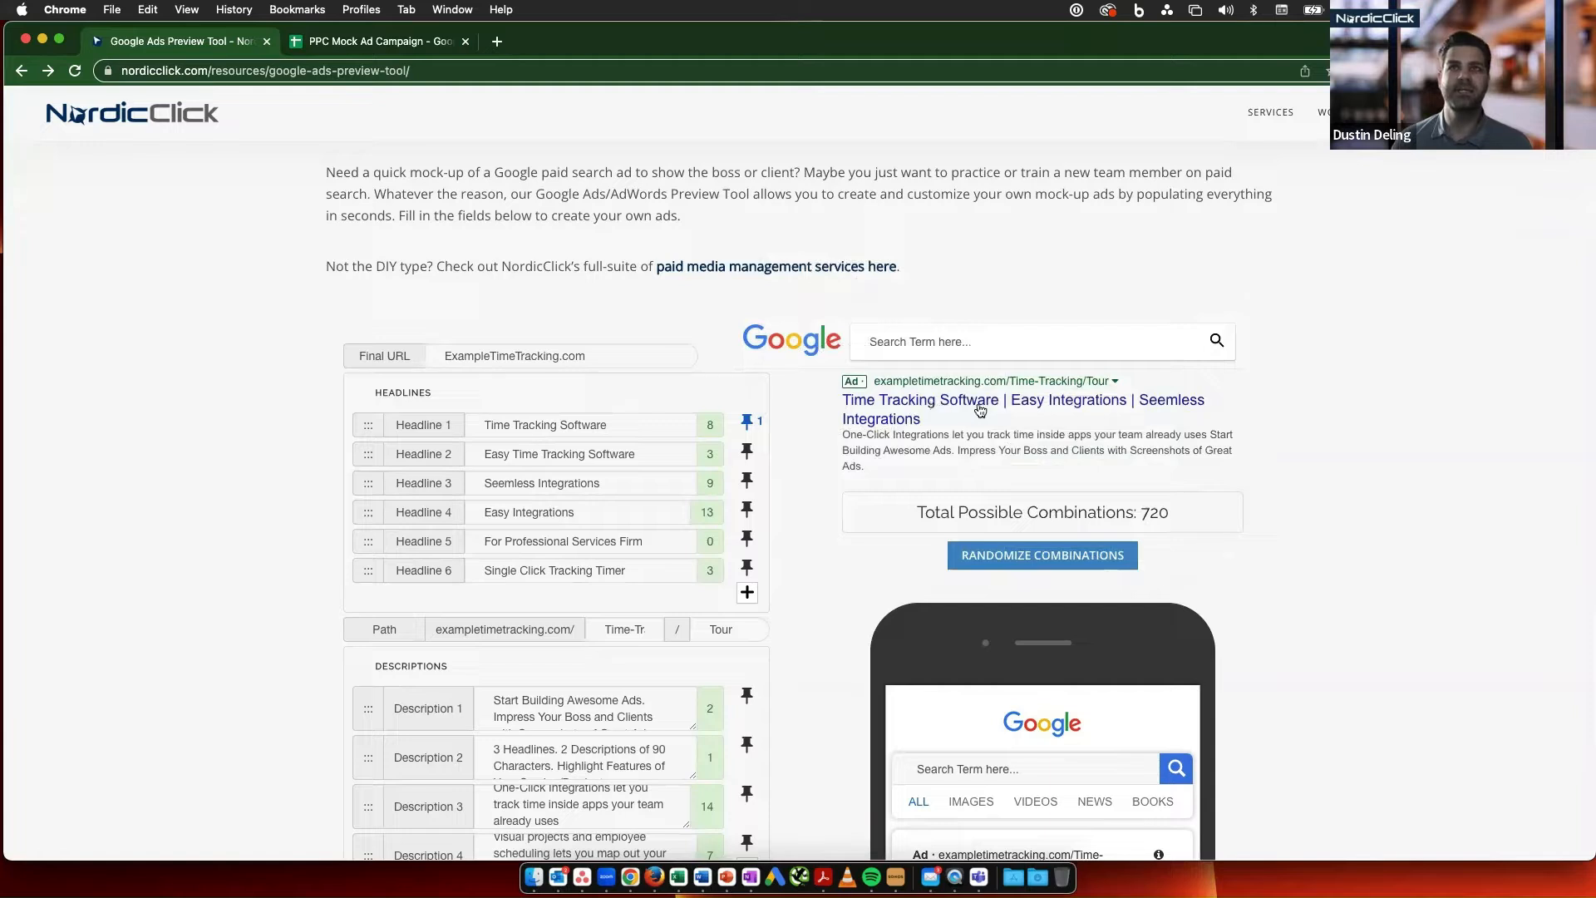
# - Check the combination total and randomize the ad several times with Headline 1 pinned
pyautogui.doubleClick(1162, 513)
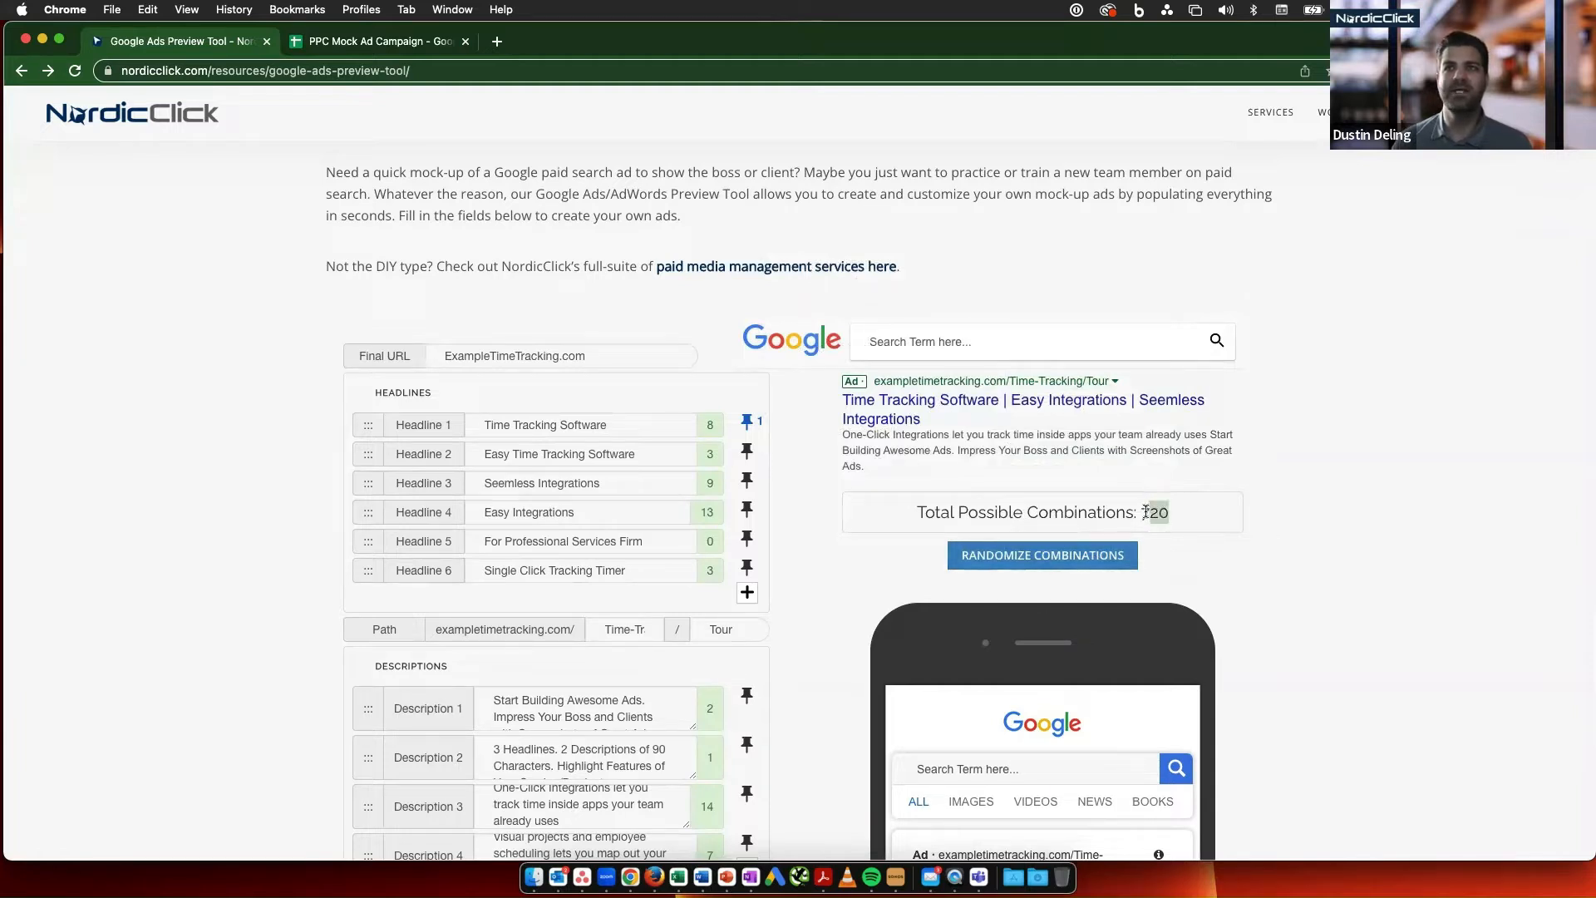
pyautogui.click(1098, 562)
pyautogui.click(1097, 564)
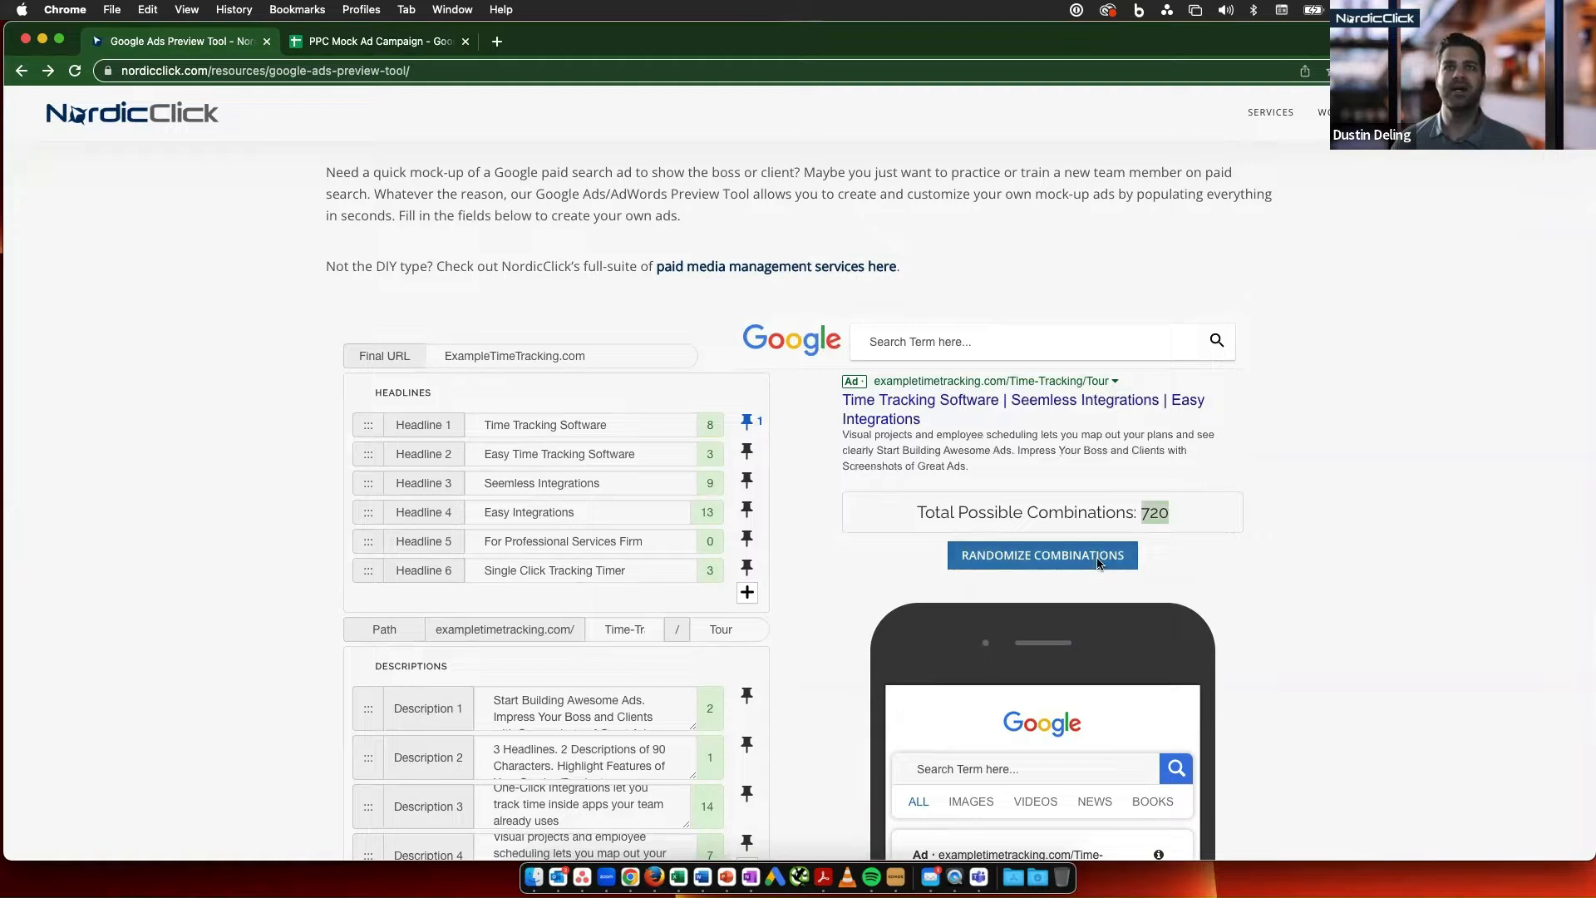
pyautogui.click(1100, 550)
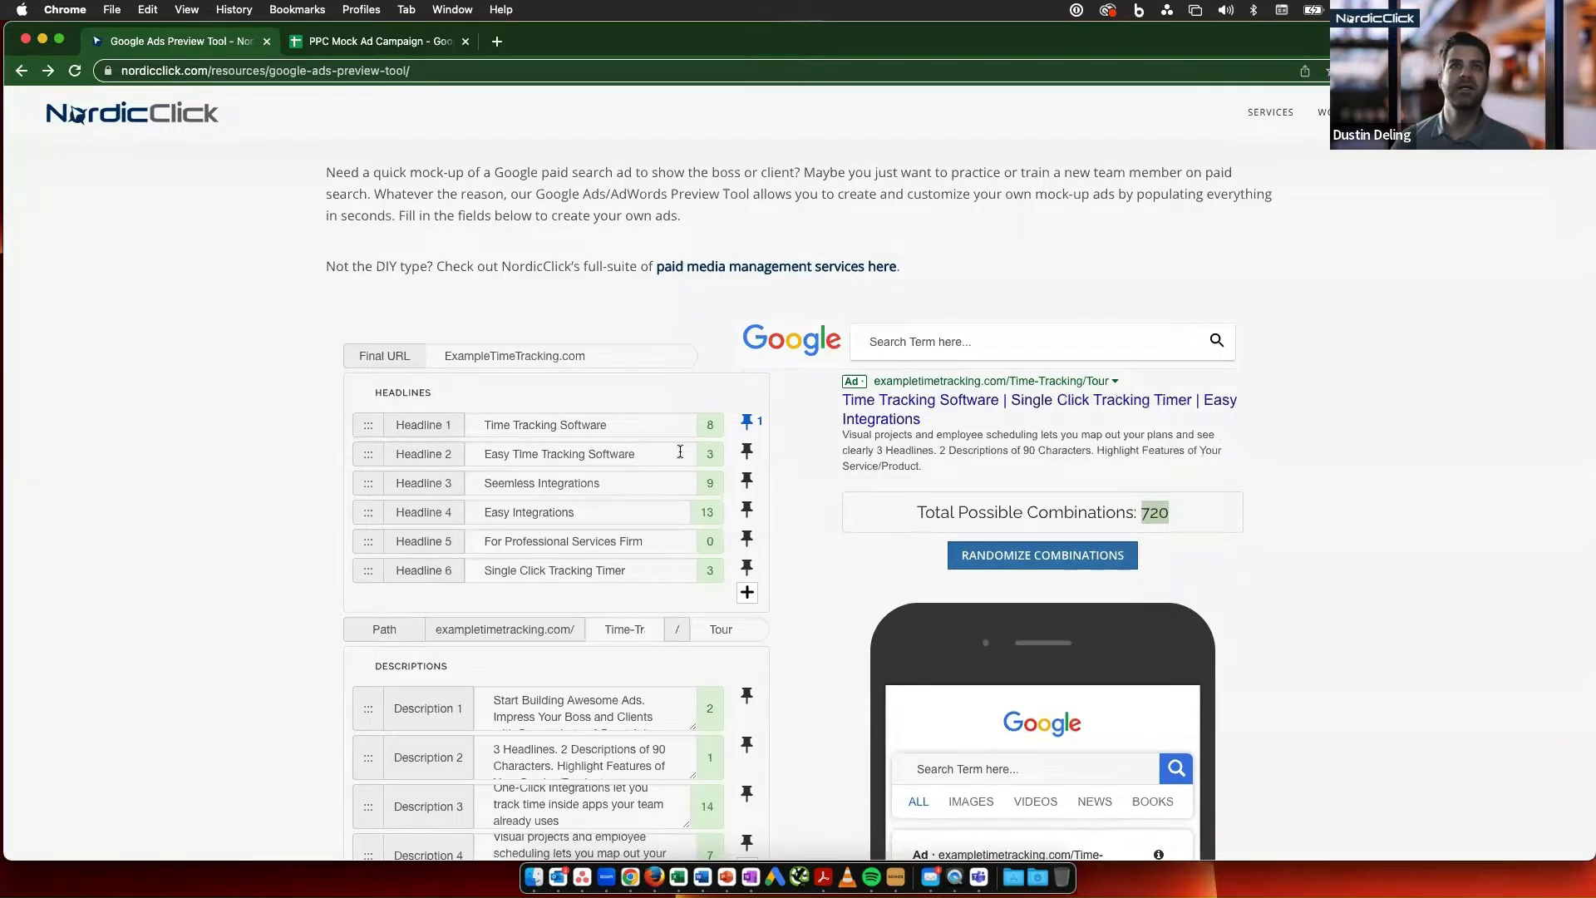
# - Pin Headline 2, "Easy Time Tracking Software", to show only in position 2
pyautogui.click(747, 451)
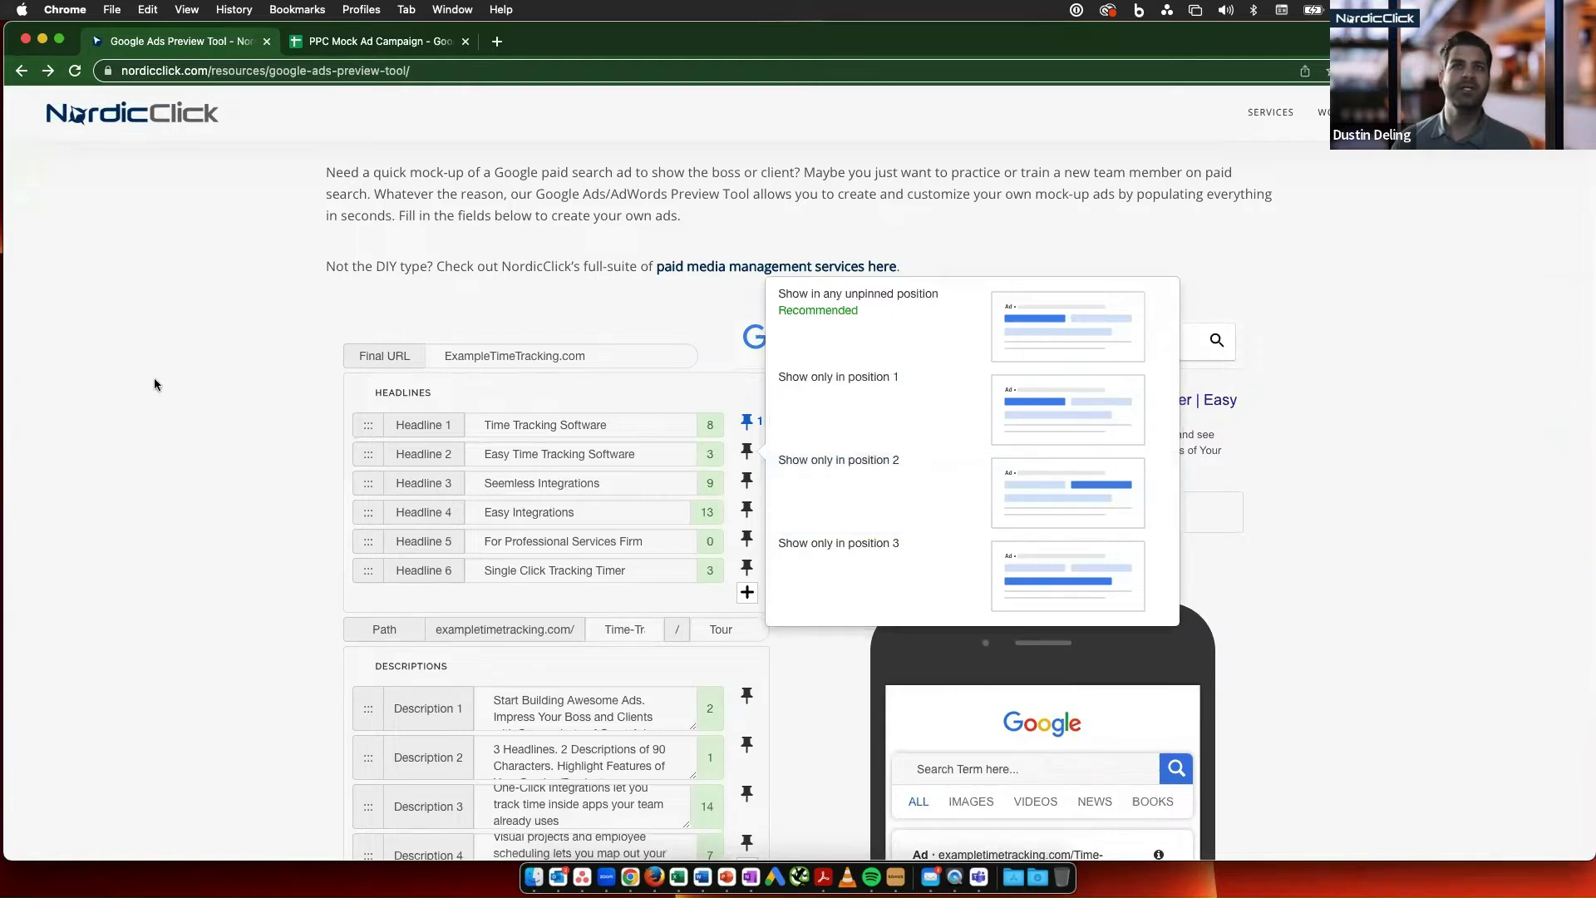
pyautogui.click(881, 448)
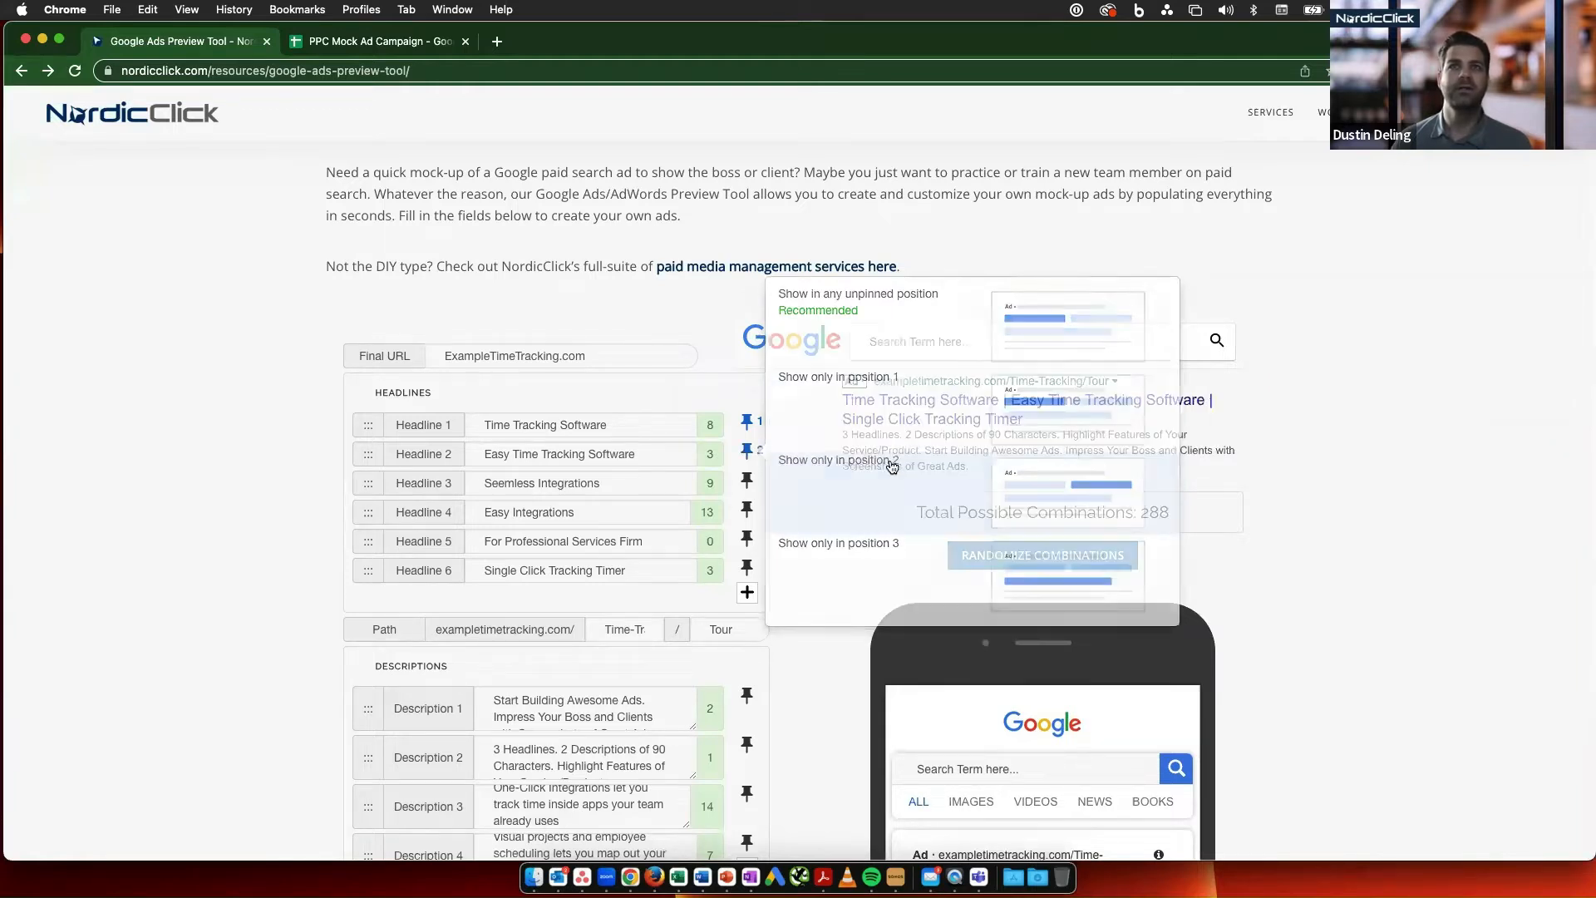
# - Pin Headline 3, "Seemless Integrations", to show only in position 3
pyautogui.click(748, 482)
pyautogui.click(880, 589)
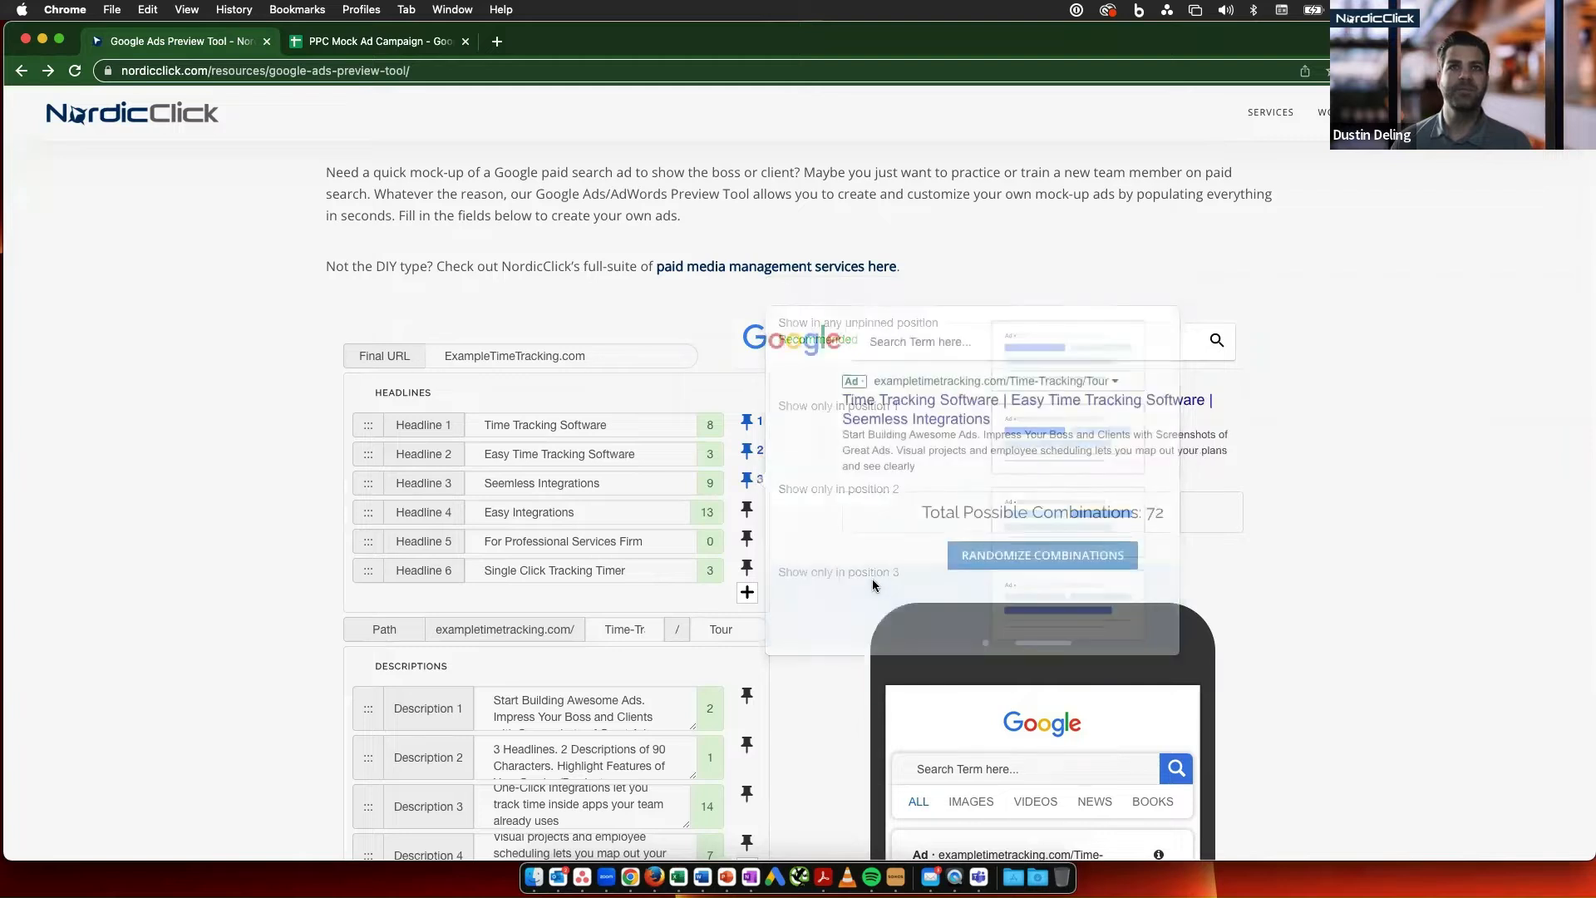
pyautogui.scroll(-1, 812, 626)
pyautogui.scroll(-2, 812, 625)
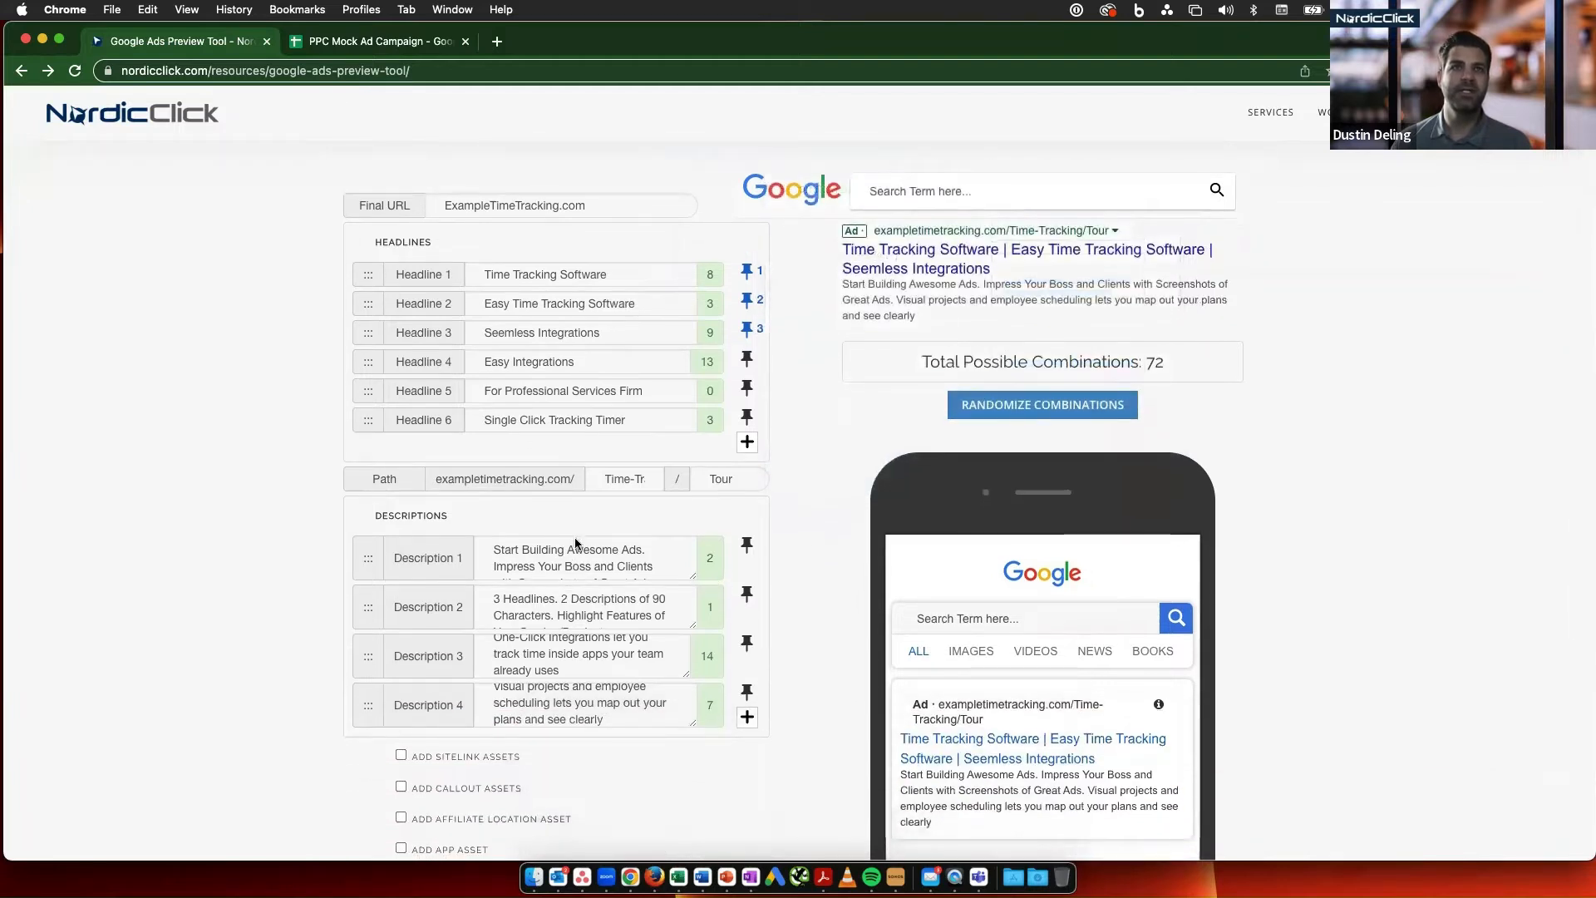
# - Randomize the ad repeatedly to preview which parts still vary with Headlines 1, 2 and 3 pinned to separate positions
pyautogui.scroll(2, 841, 374)
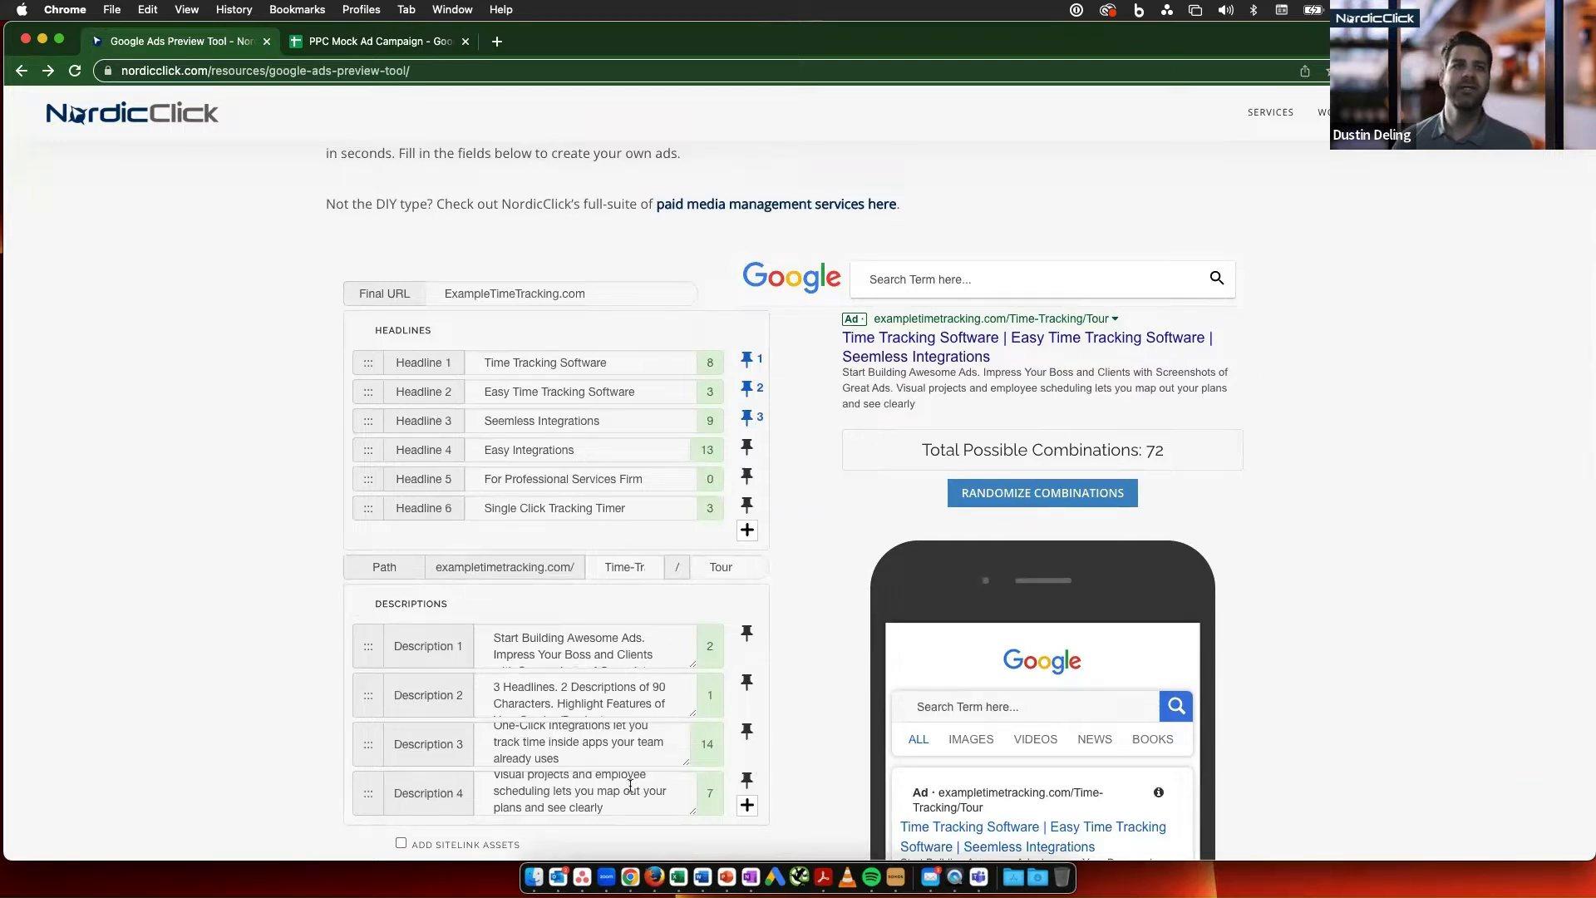
pyautogui.click(1111, 498)
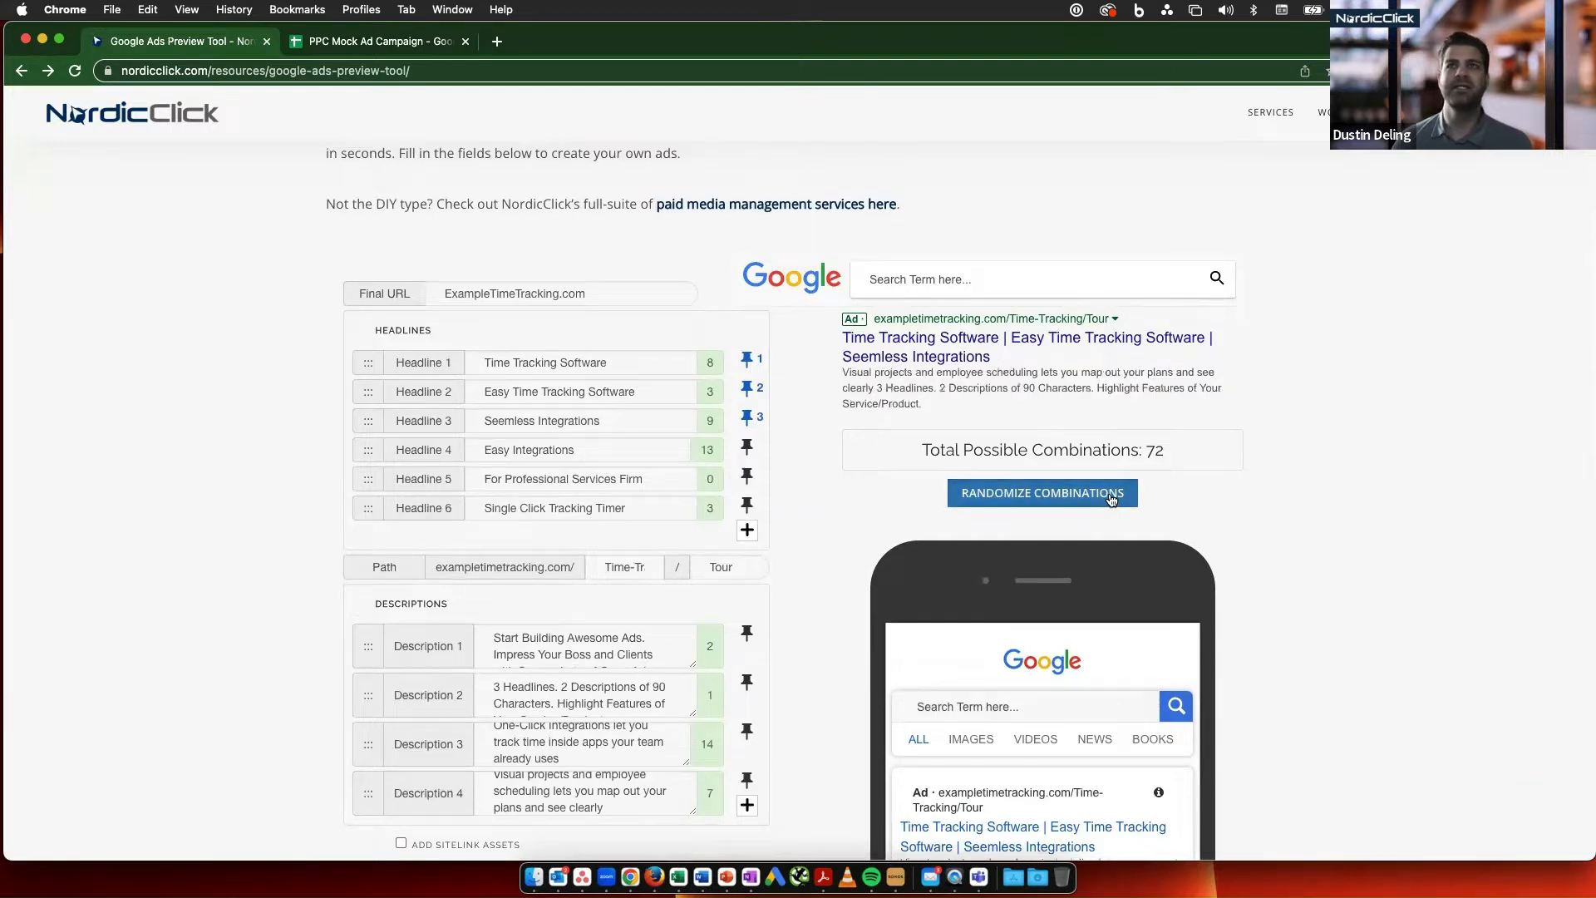
pyautogui.click(1113, 499)
pyautogui.click(1113, 498)
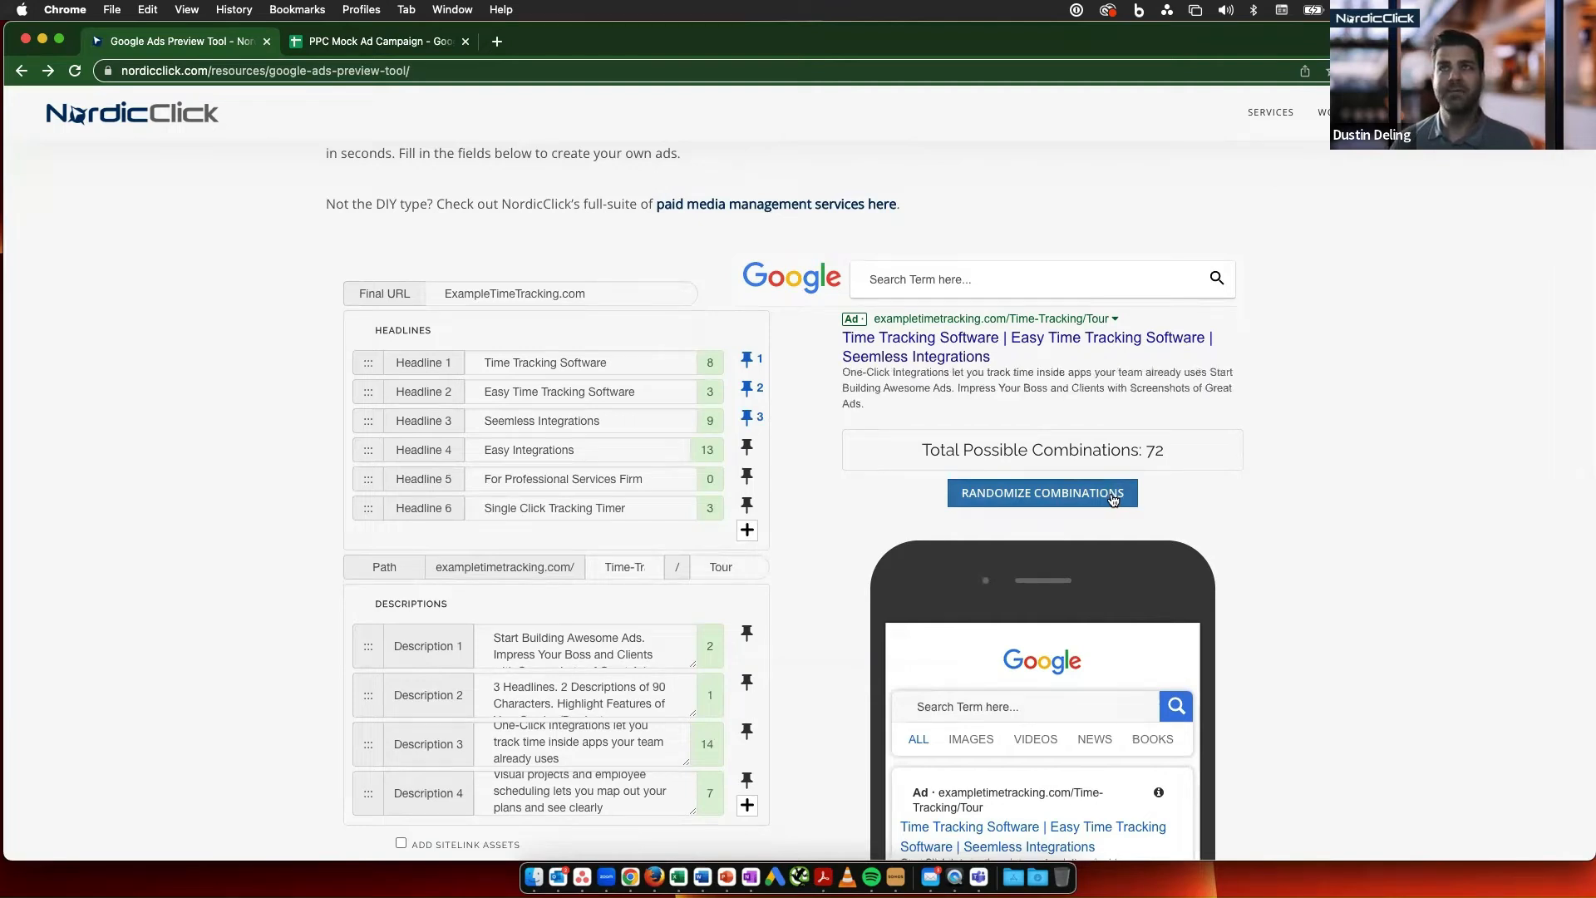
pyautogui.click(1113, 498)
pyautogui.click(1113, 498)
pyautogui.click(1114, 498)
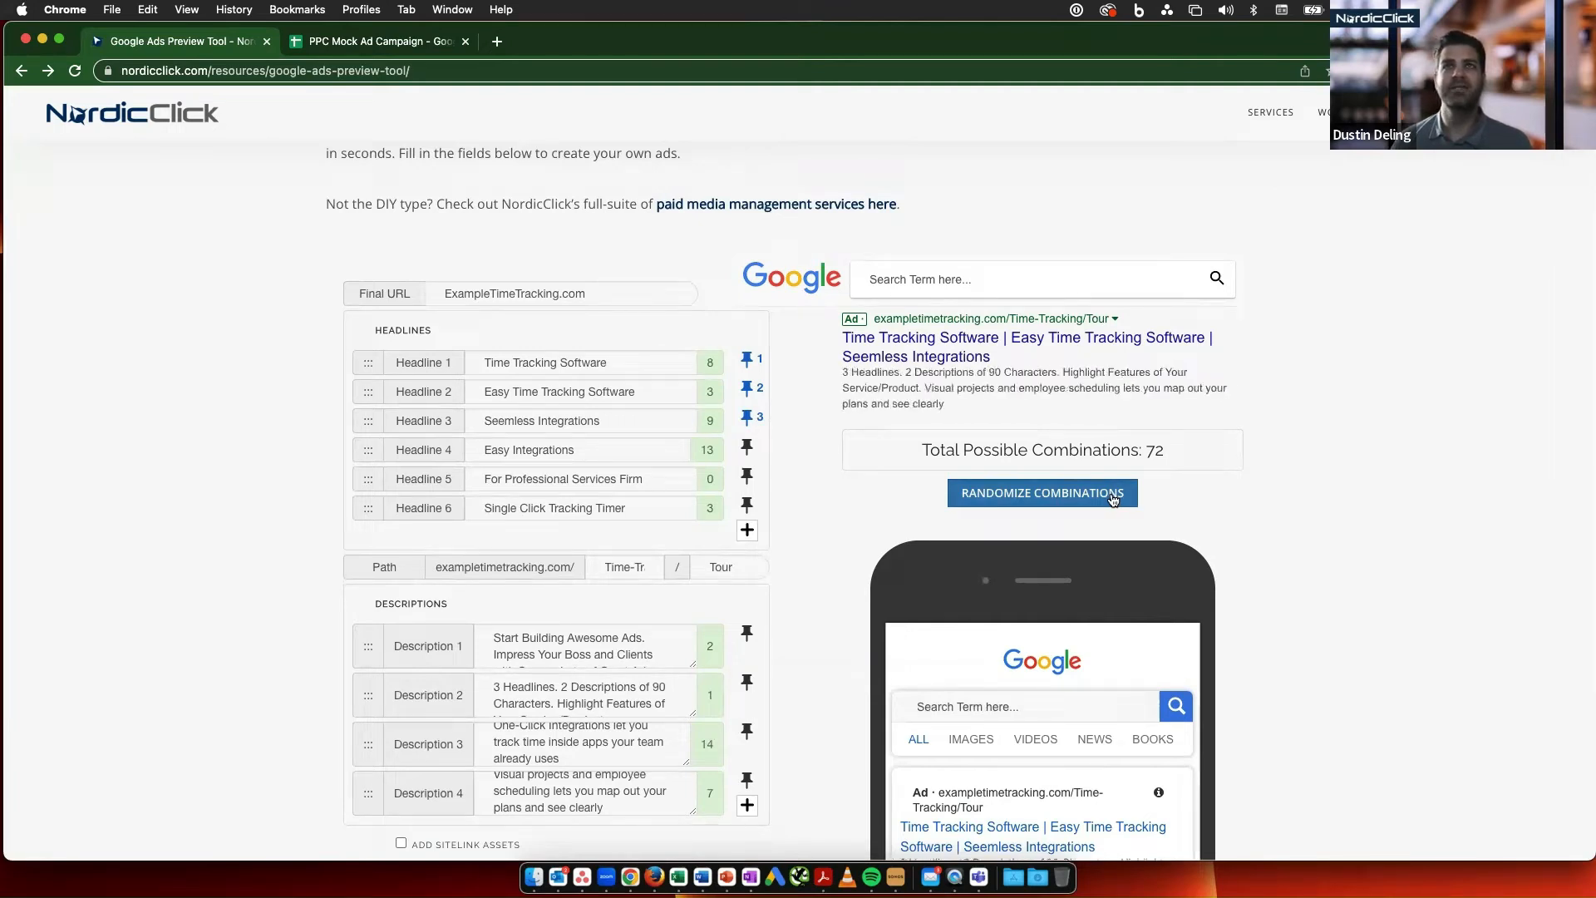
pyautogui.click(1114, 498)
pyautogui.click(1113, 498)
pyautogui.scroll(1, 650, 408)
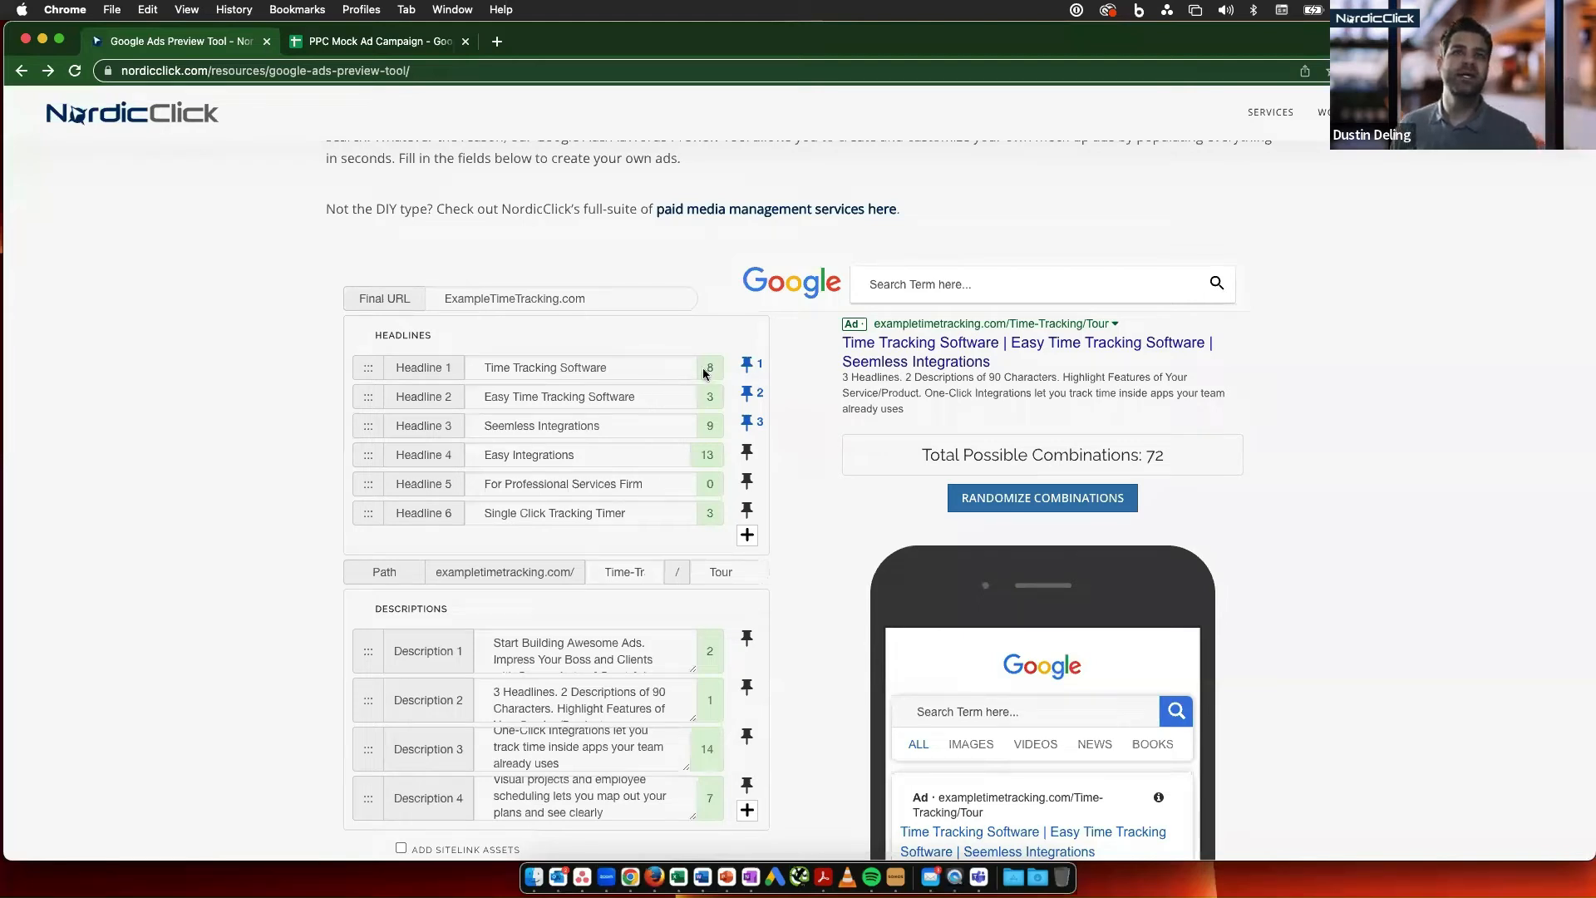
# - Unpin Headlines 1, 2 and 3 by setting each to show in any unpinned position
pyautogui.click(758, 368)
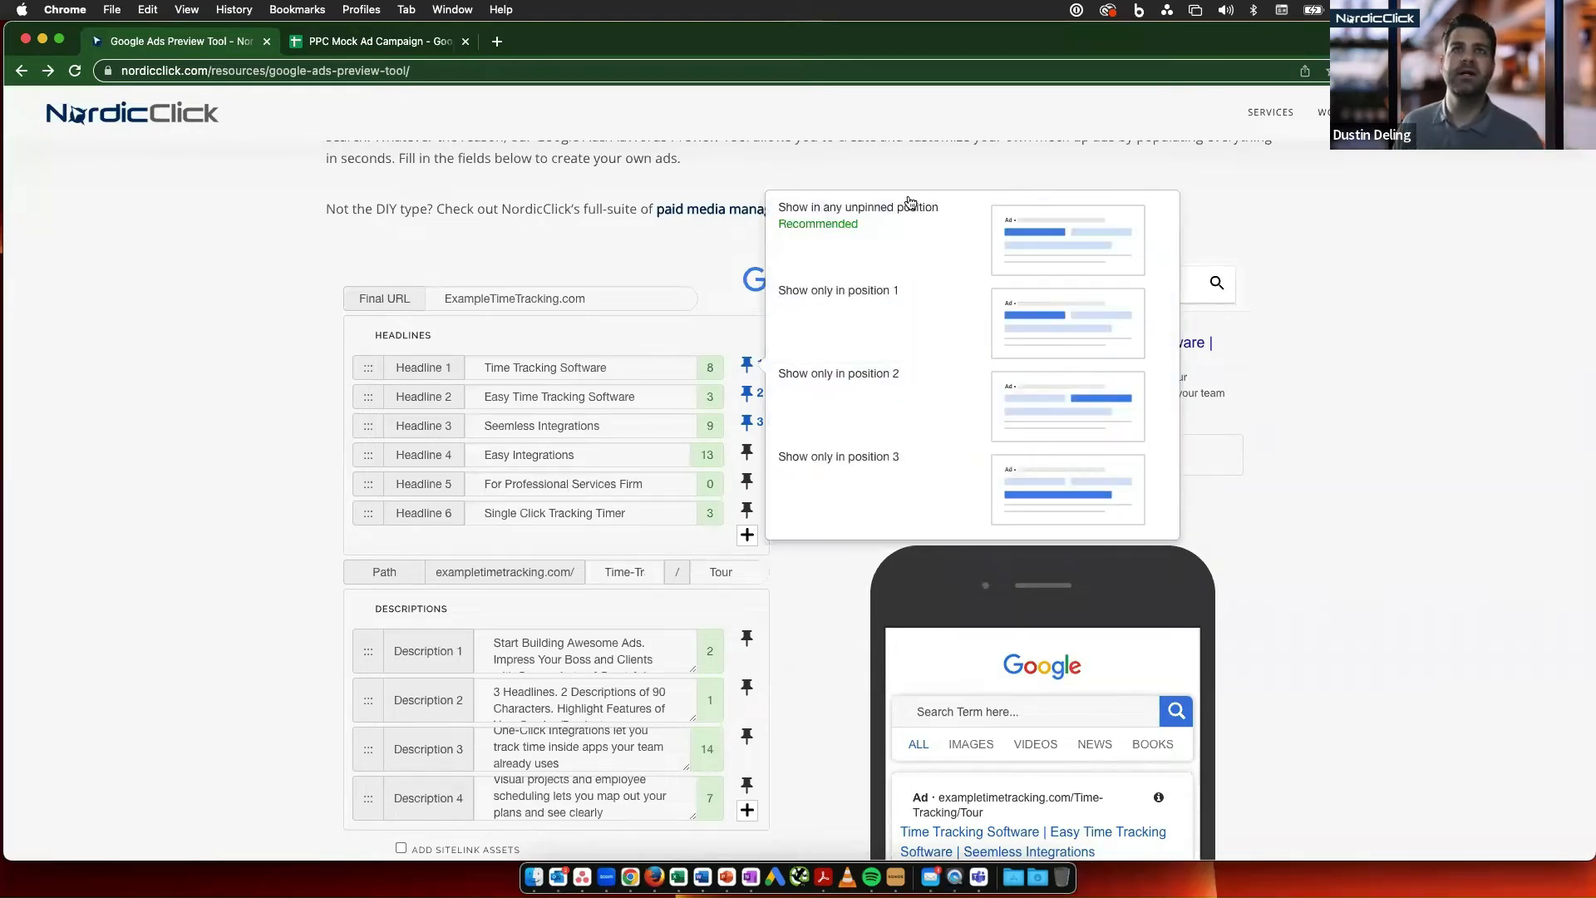
pyautogui.click(921, 263)
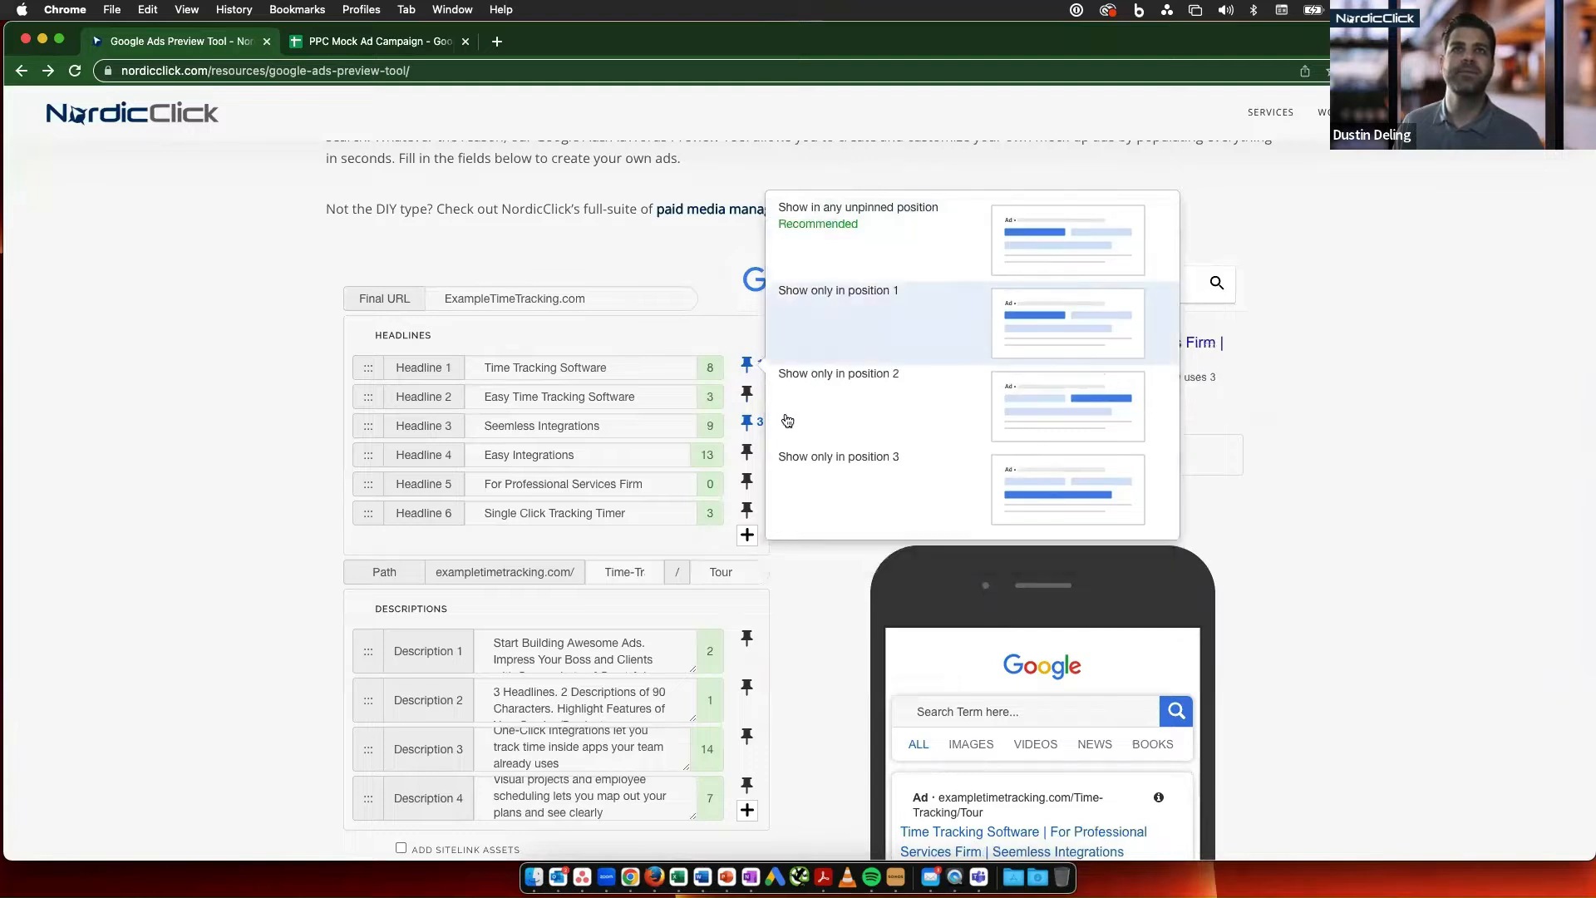
pyautogui.click(753, 429)
pyautogui.click(903, 232)
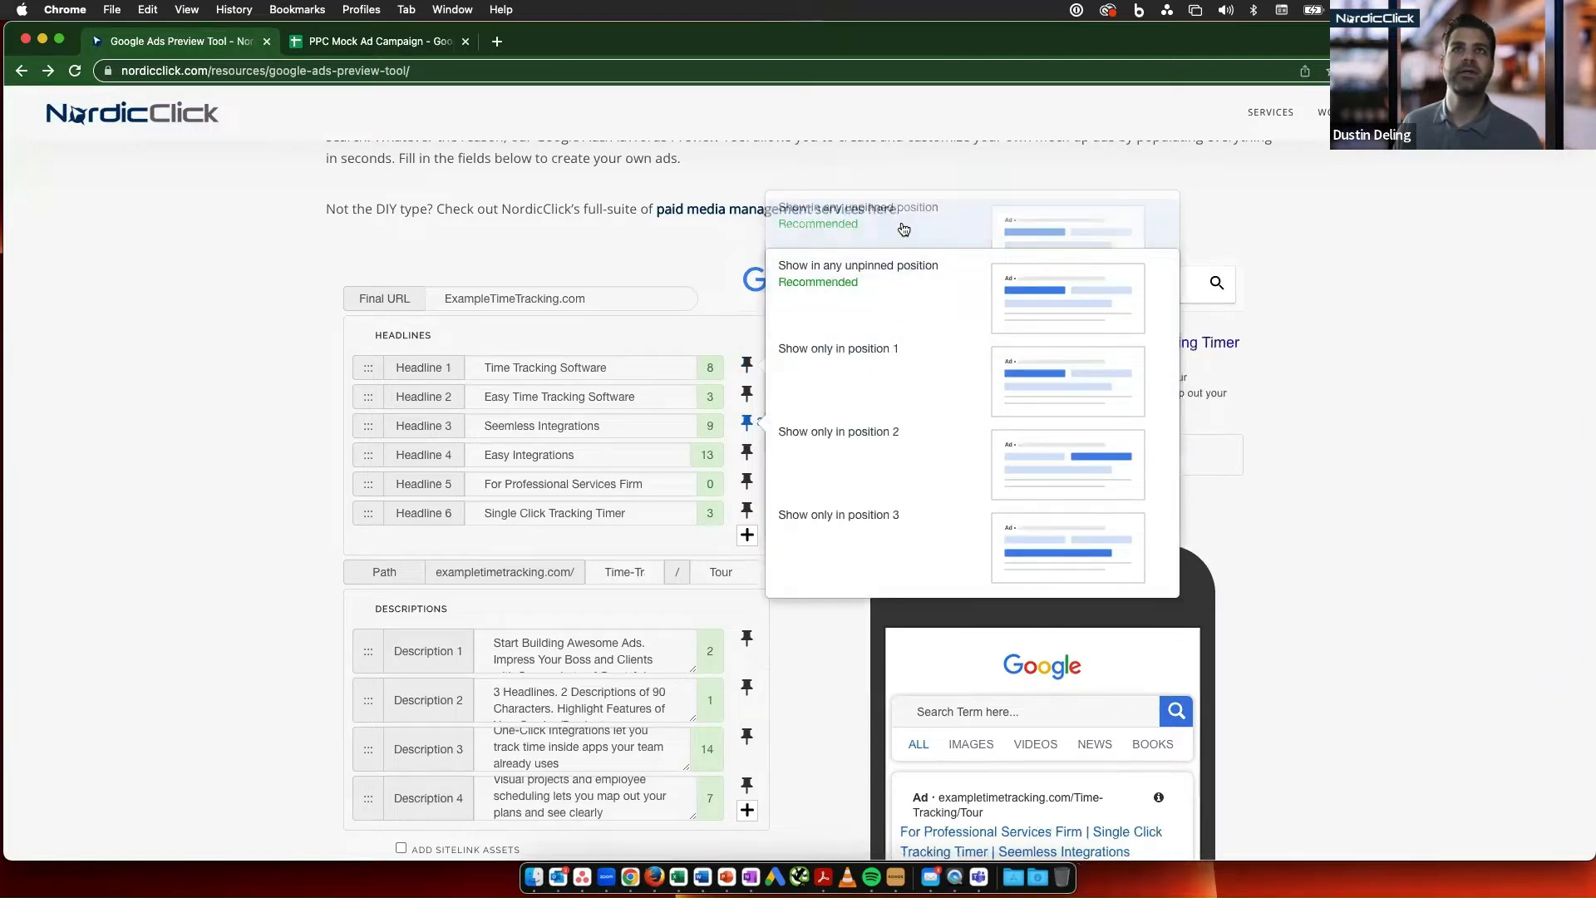
pyautogui.click(861, 296)
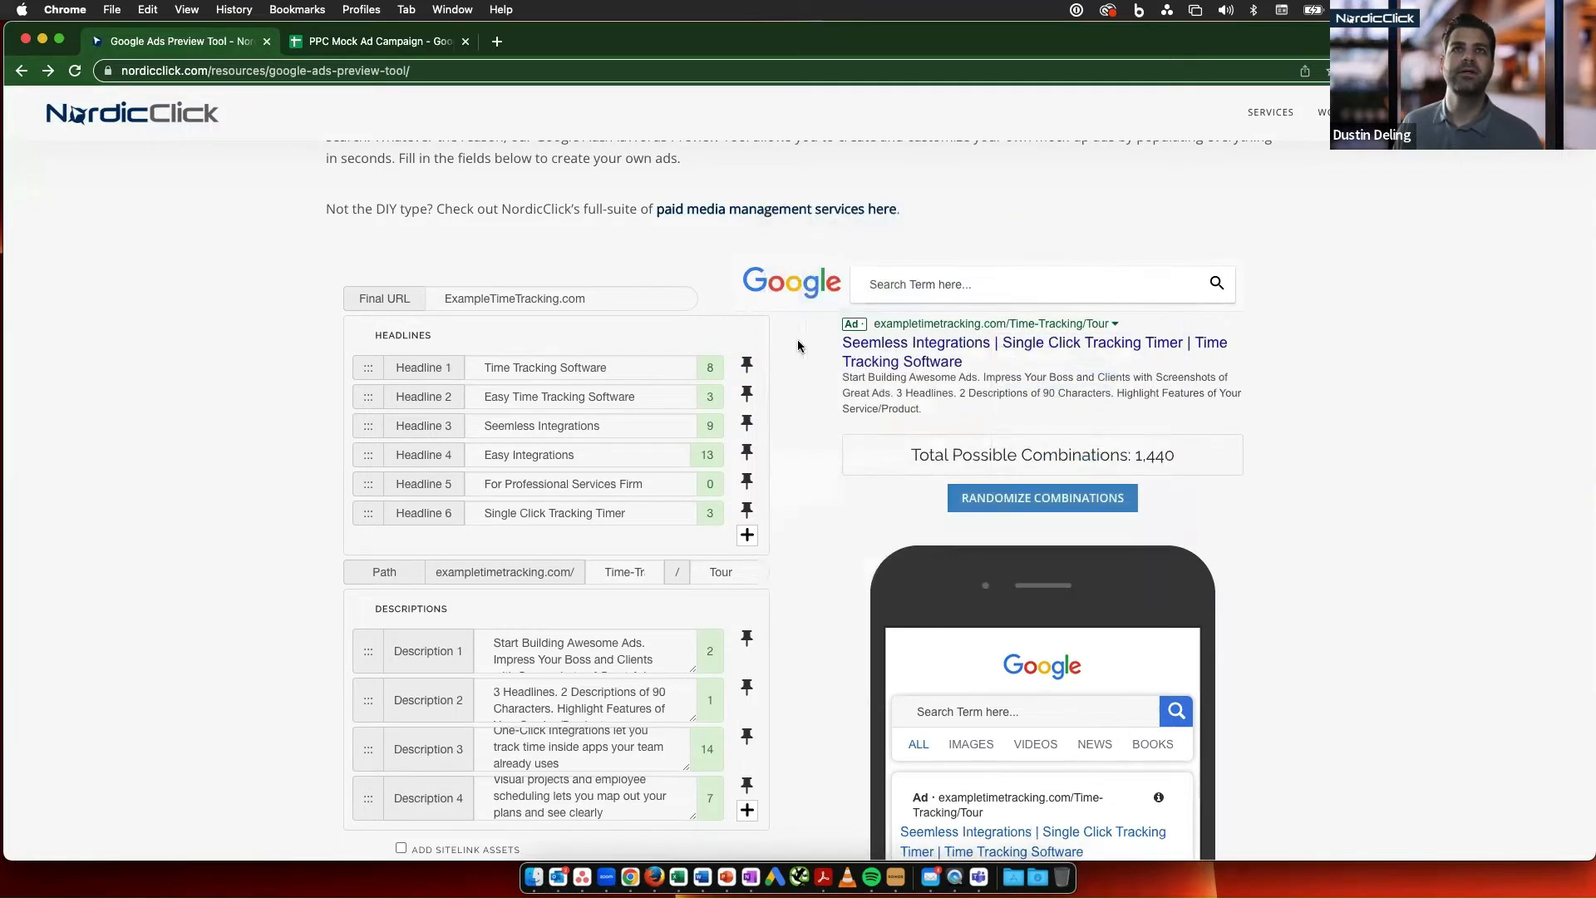
# - Pin both Headline 1, "Time Tracking Software", and Headline 2, "Easy Time Tracking Software", to show only in position 1
pyautogui.click(634, 372)
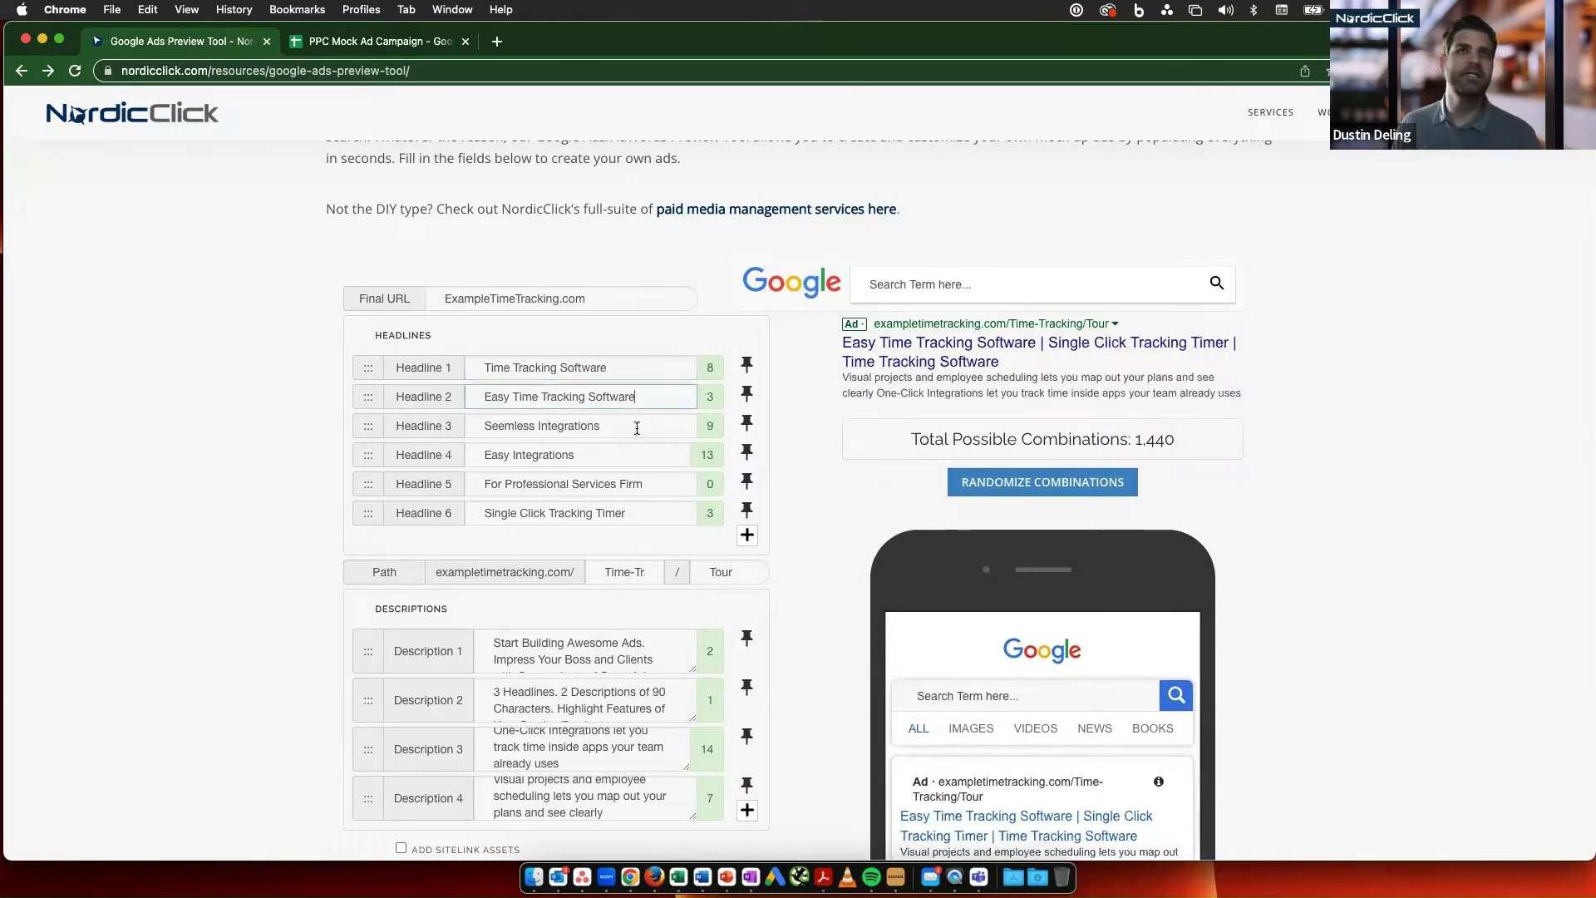
pyautogui.click(633, 454)
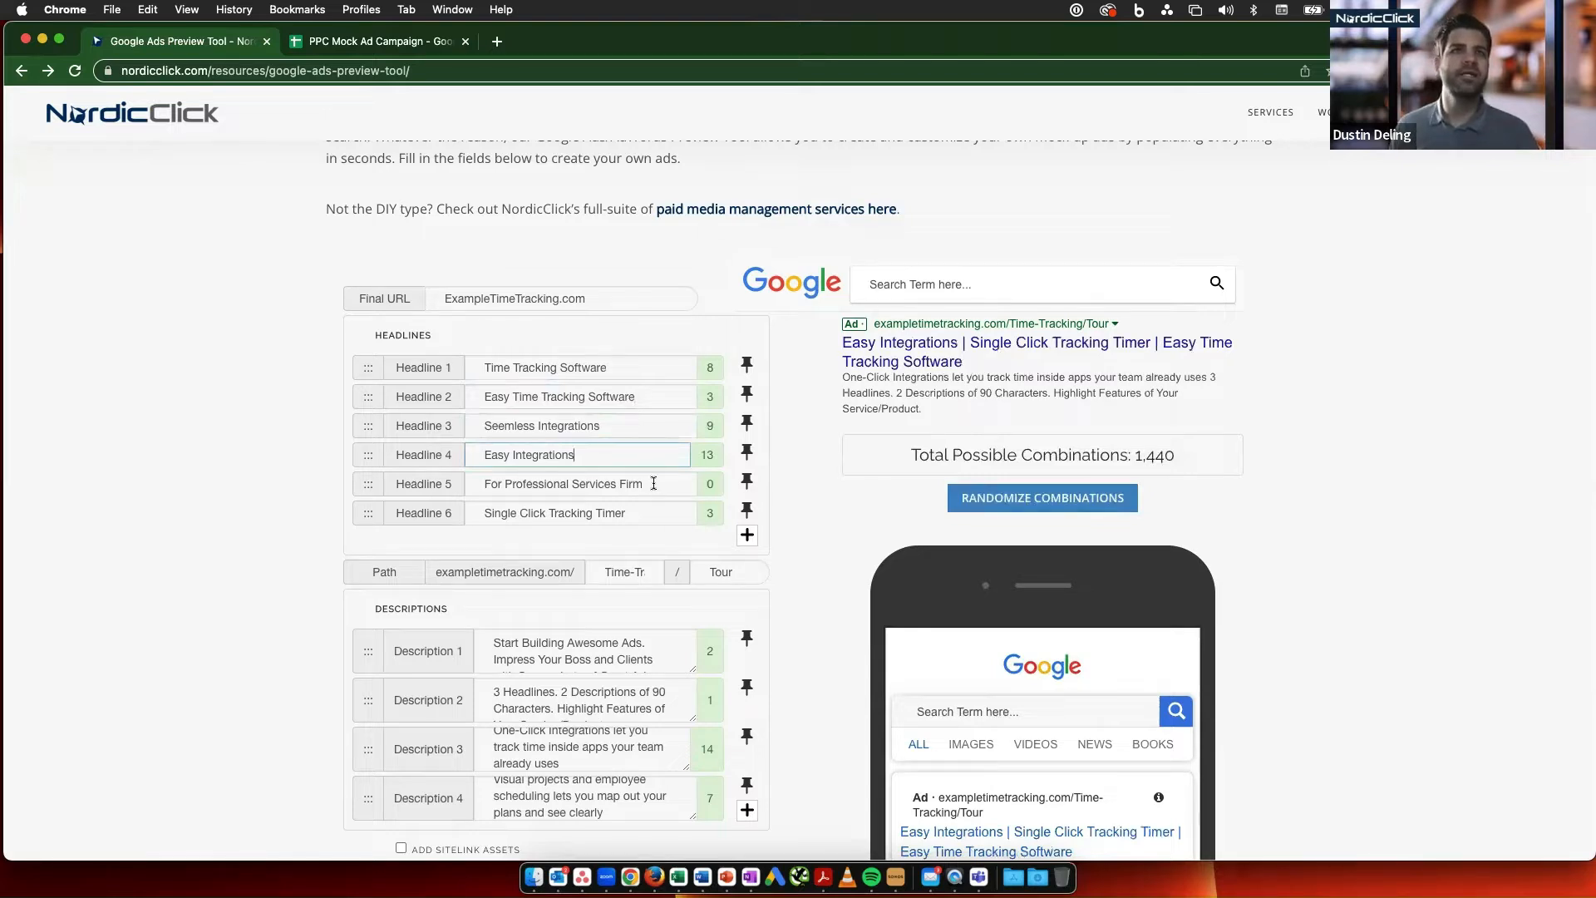
pyautogui.click(644, 514)
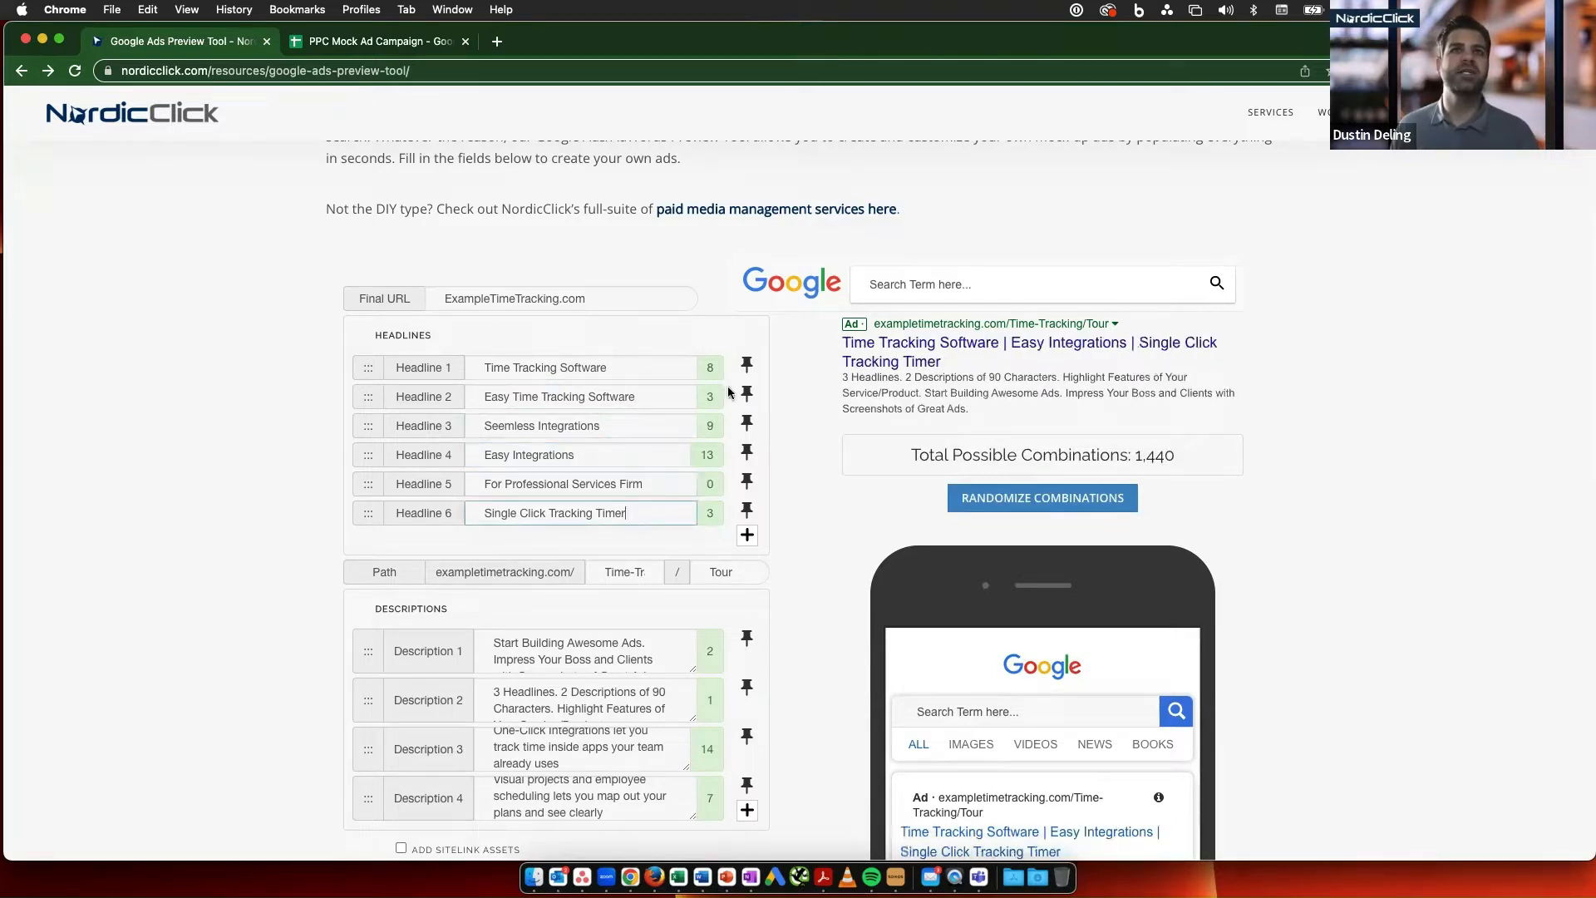
pyautogui.click(747, 366)
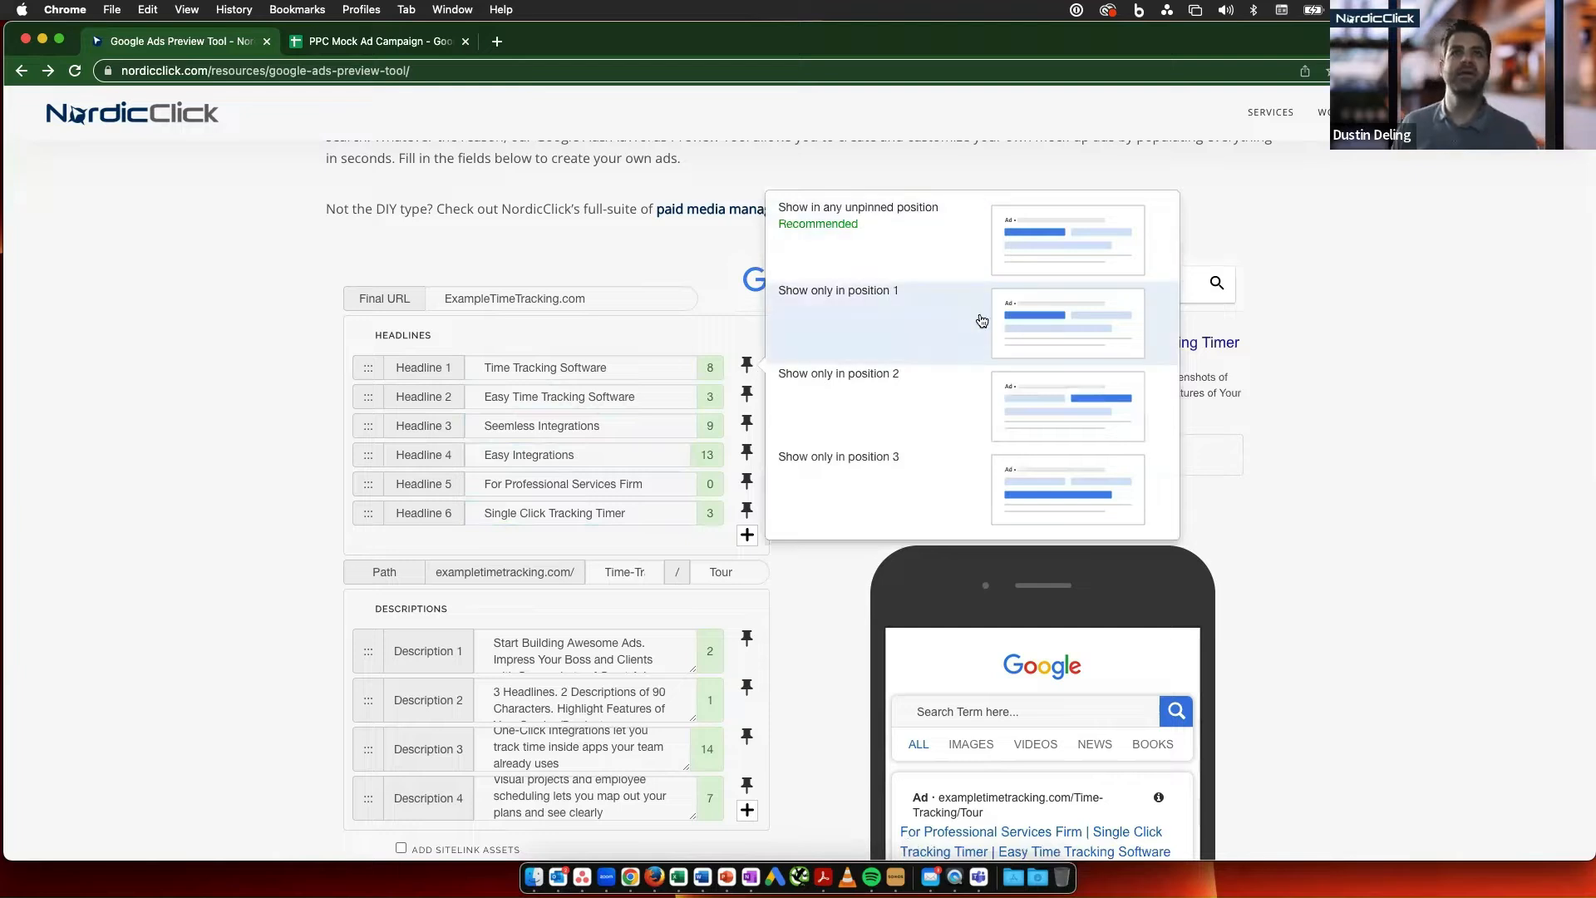
pyautogui.click(982, 321)
pyautogui.click(747, 395)
pyautogui.click(1012, 368)
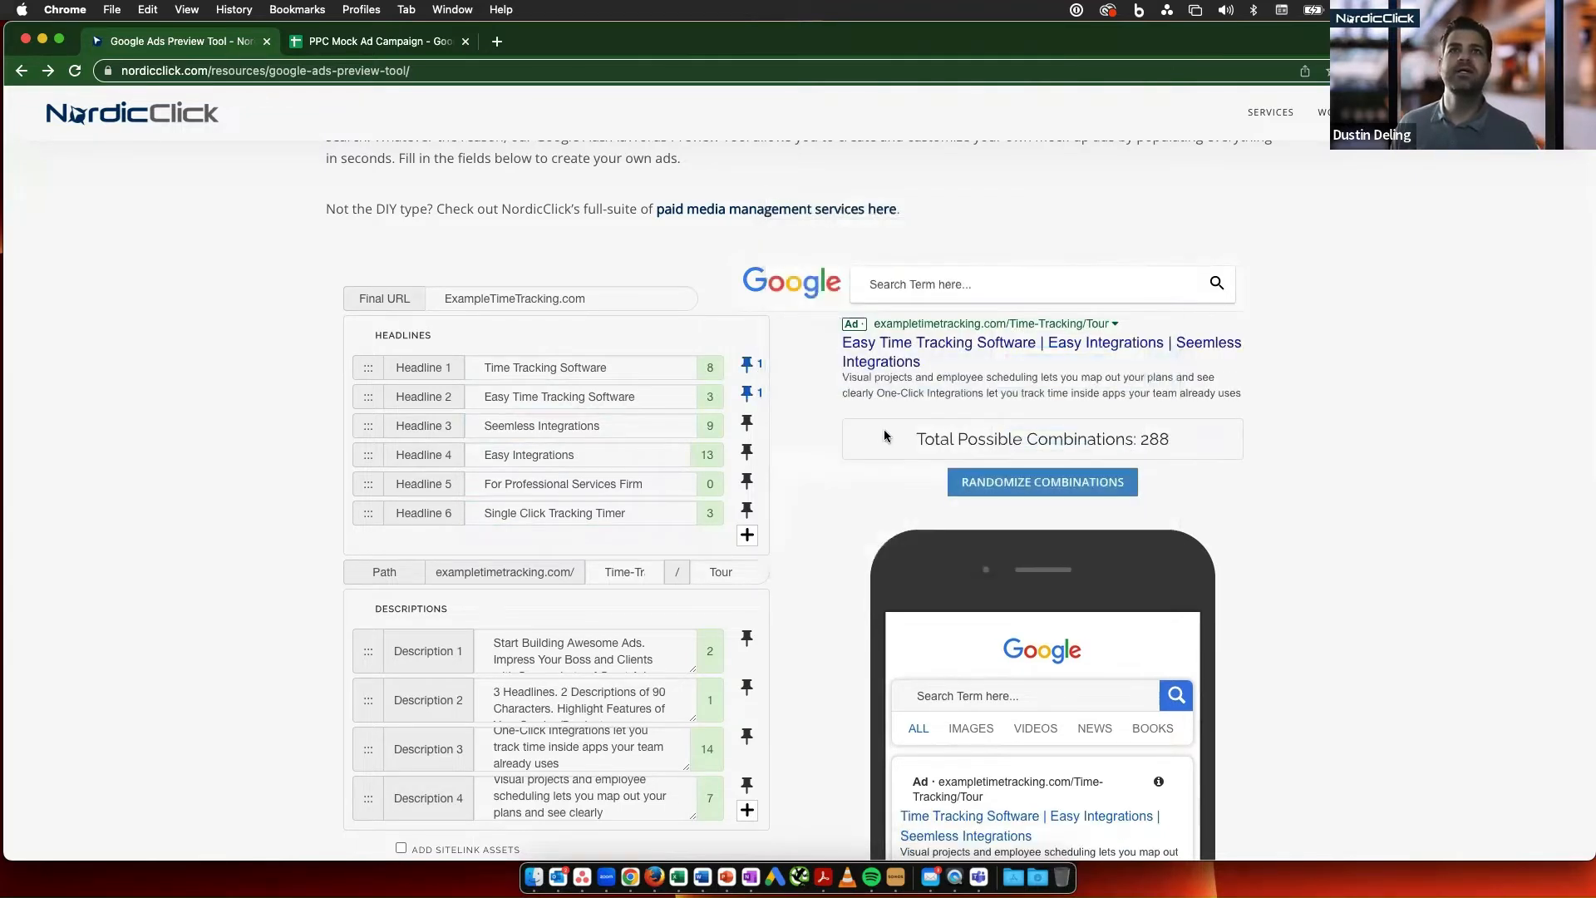
# - Randomize the ad several times to preview Headlines 1 and 2 sharing position 1
pyautogui.click(1009, 484)
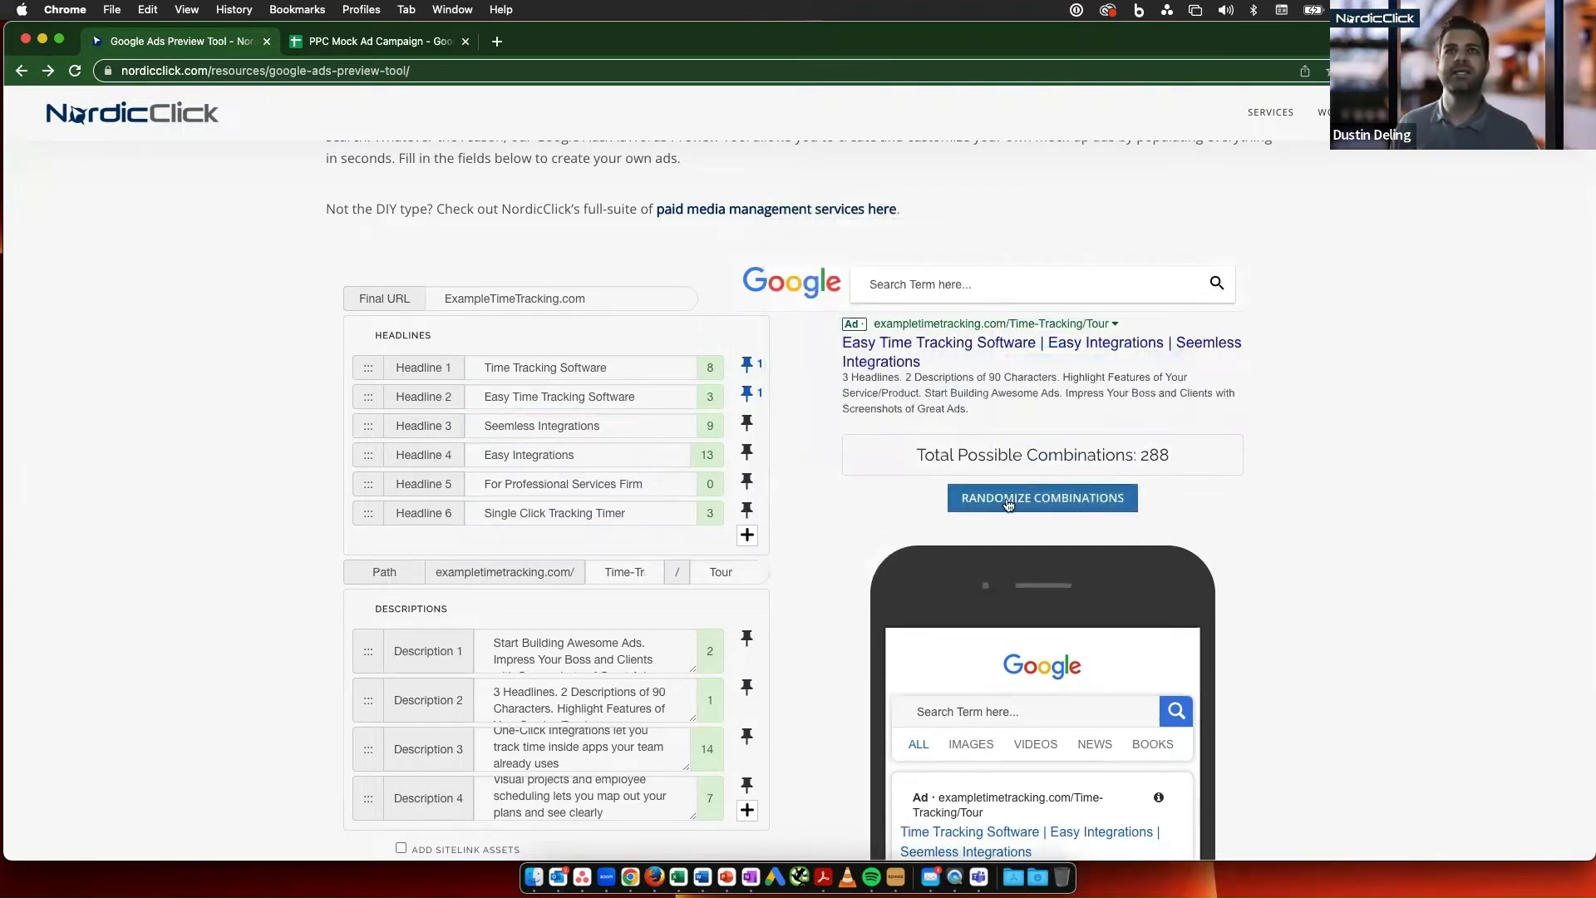
pyautogui.click(1009, 503)
pyautogui.click(1008, 502)
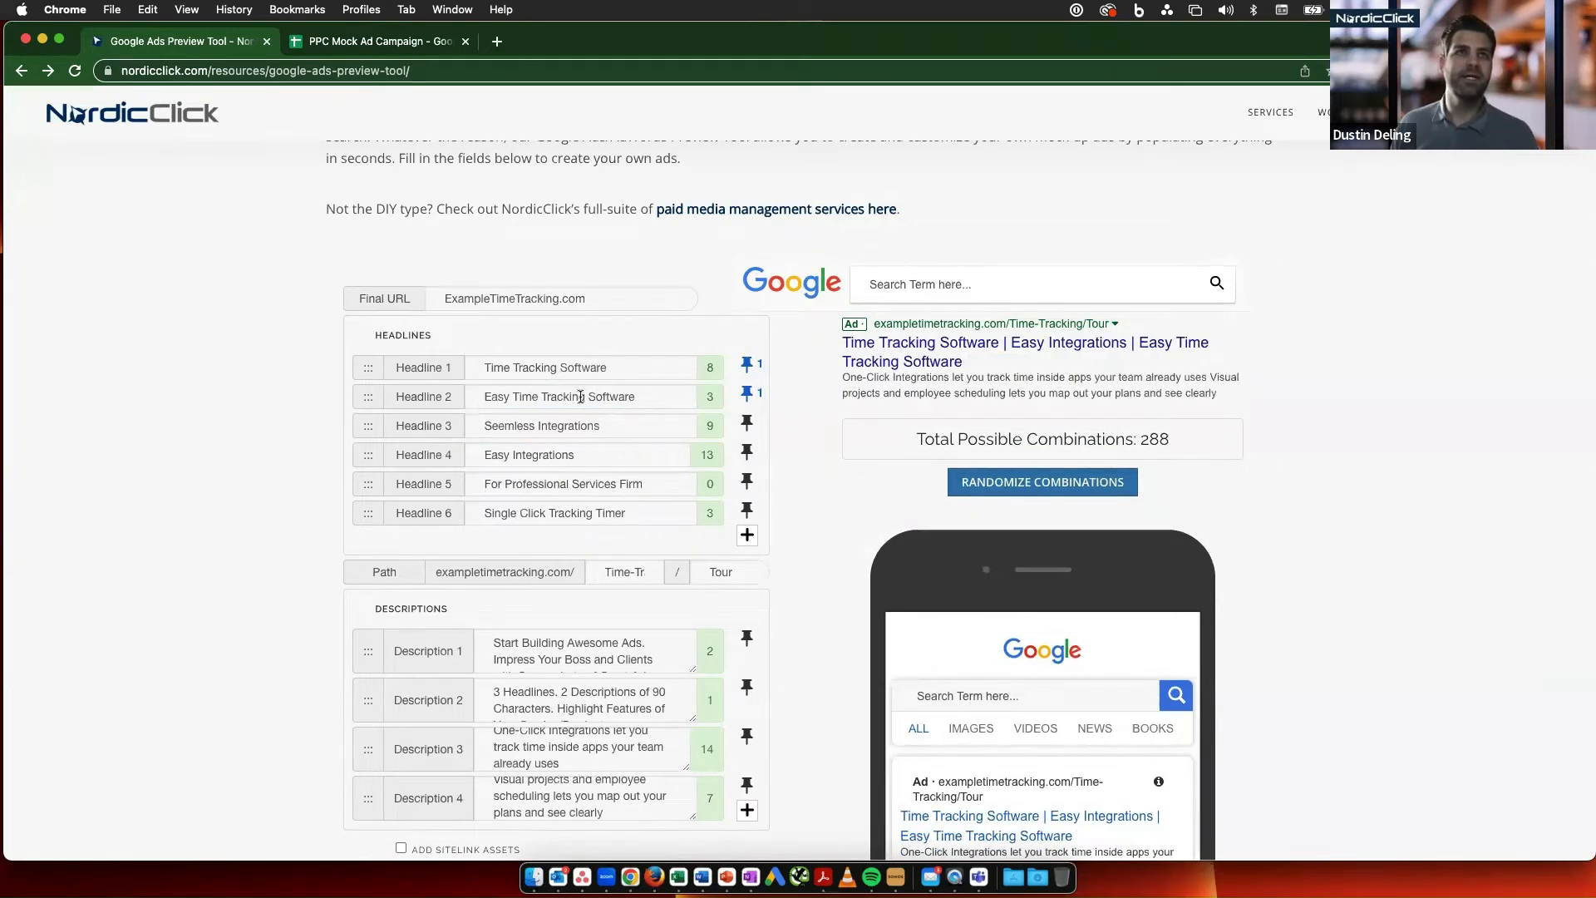
pyautogui.click(1008, 484)
pyautogui.click(1007, 484)
pyautogui.click(978, 482)
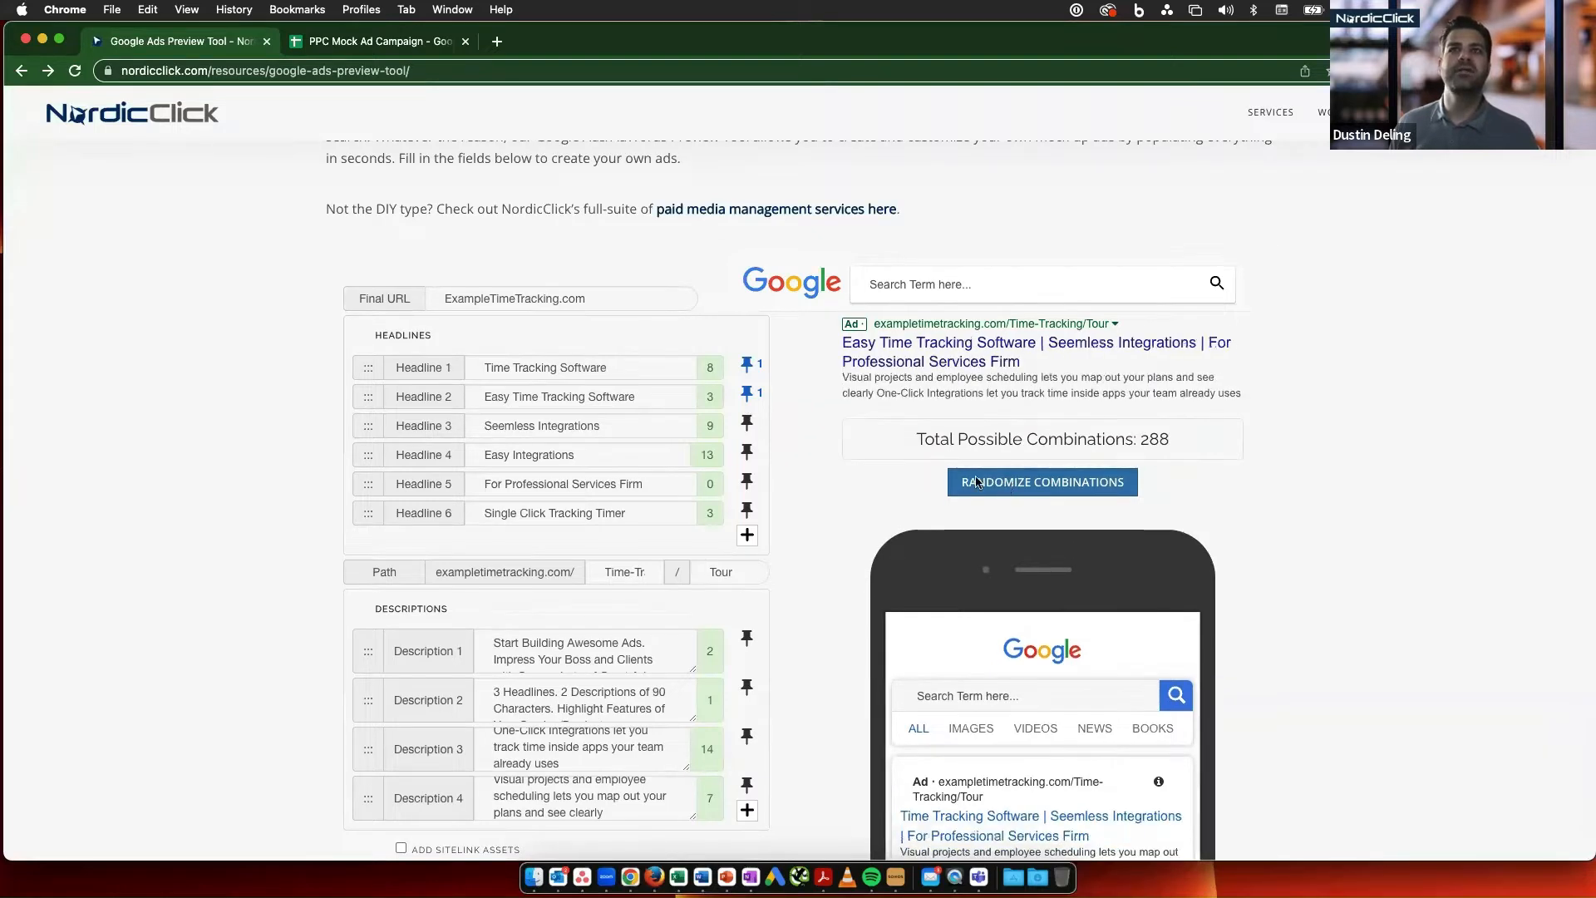
# - Pin Headlines 3 and 4, the two integrations headlines, to position 2 and Headline 5, "For Professional Services Firm", to position 3
pyautogui.click(744, 425)
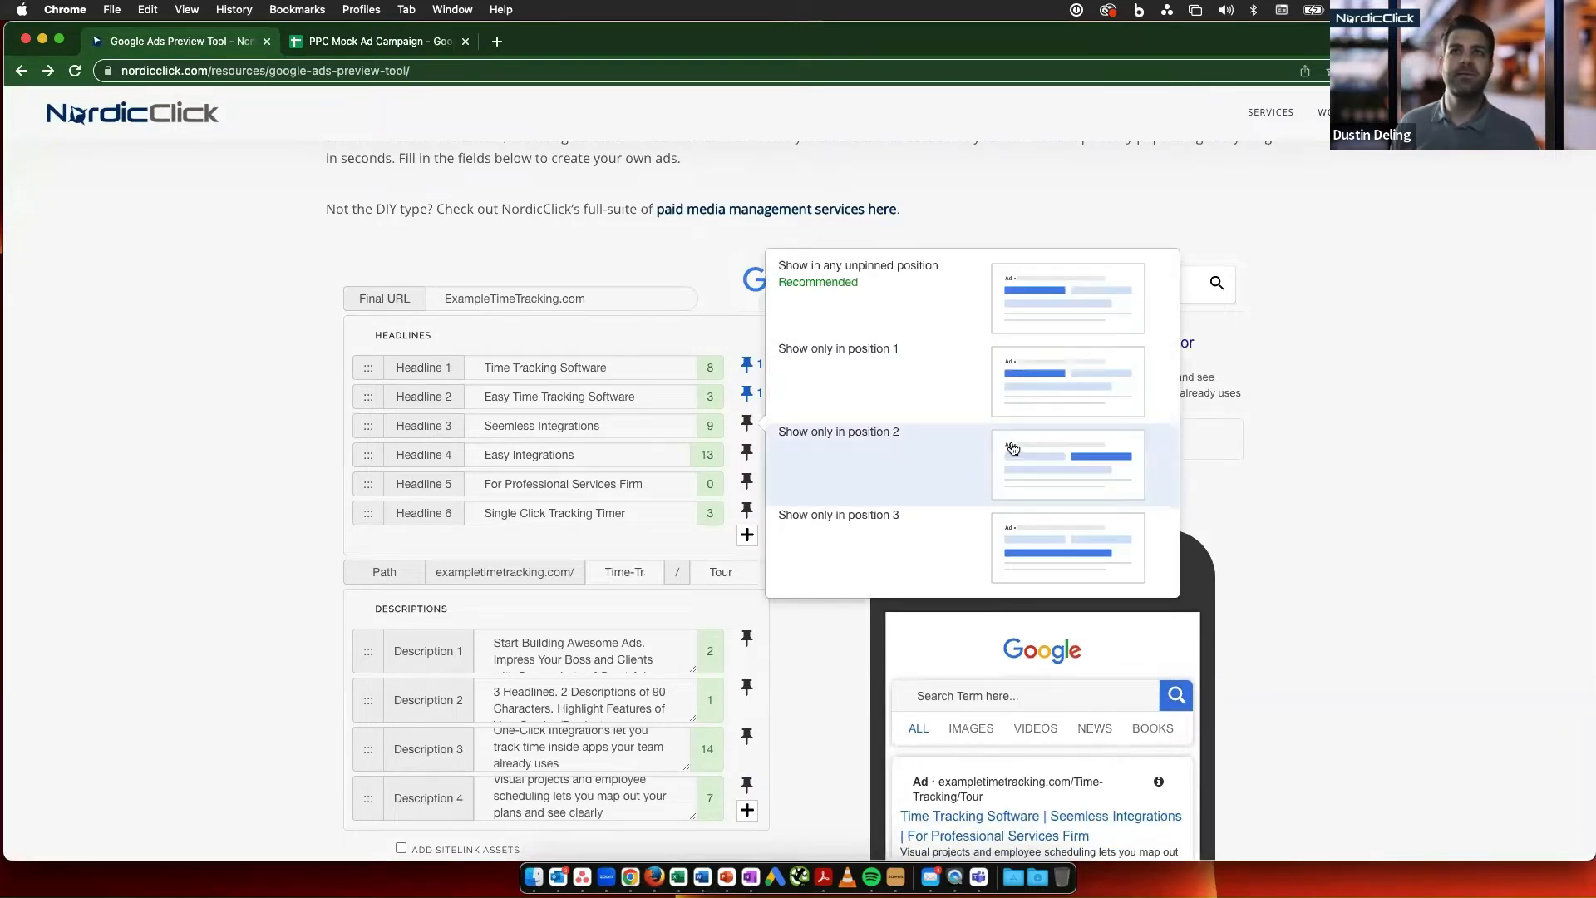
pyautogui.click(1014, 449)
pyautogui.click(748, 453)
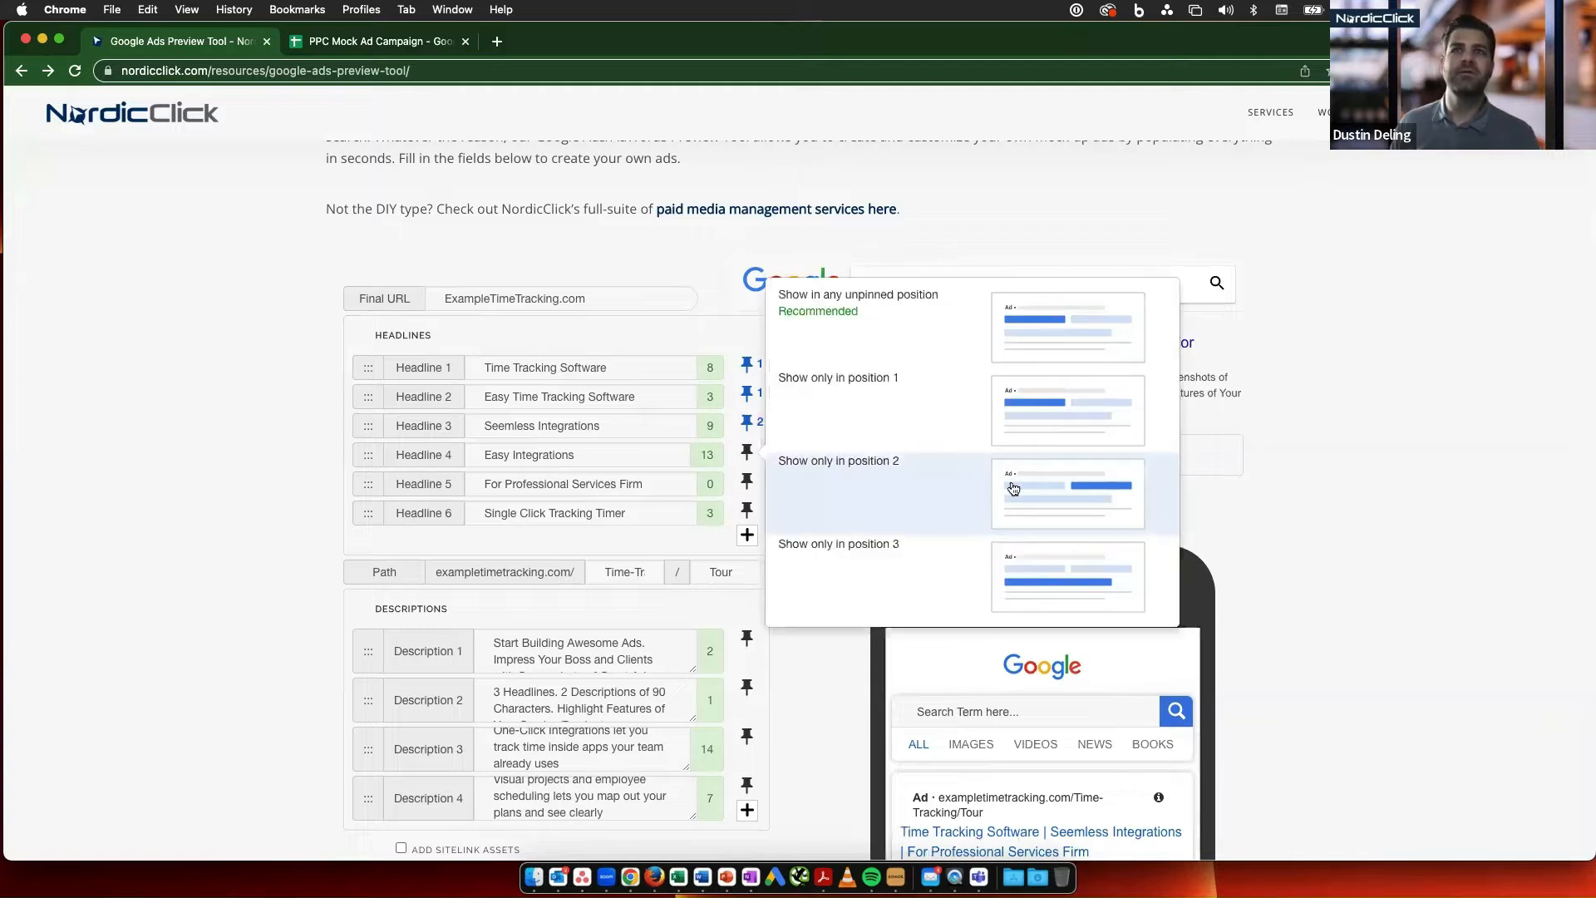
pyautogui.click(954, 494)
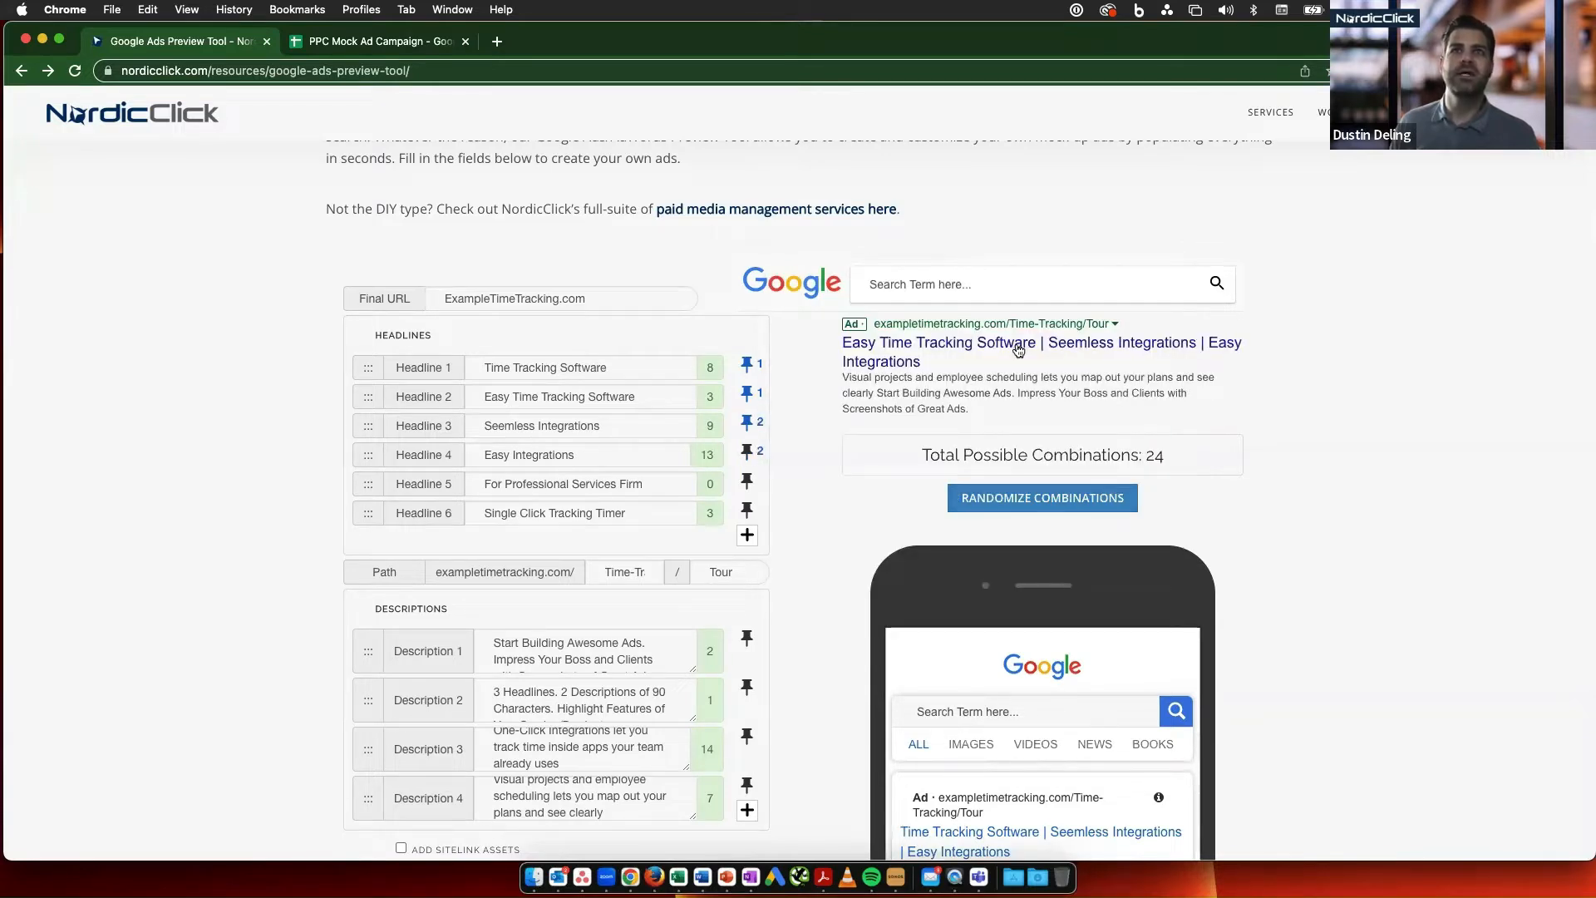
pyautogui.click(747, 482)
pyautogui.click(894, 562)
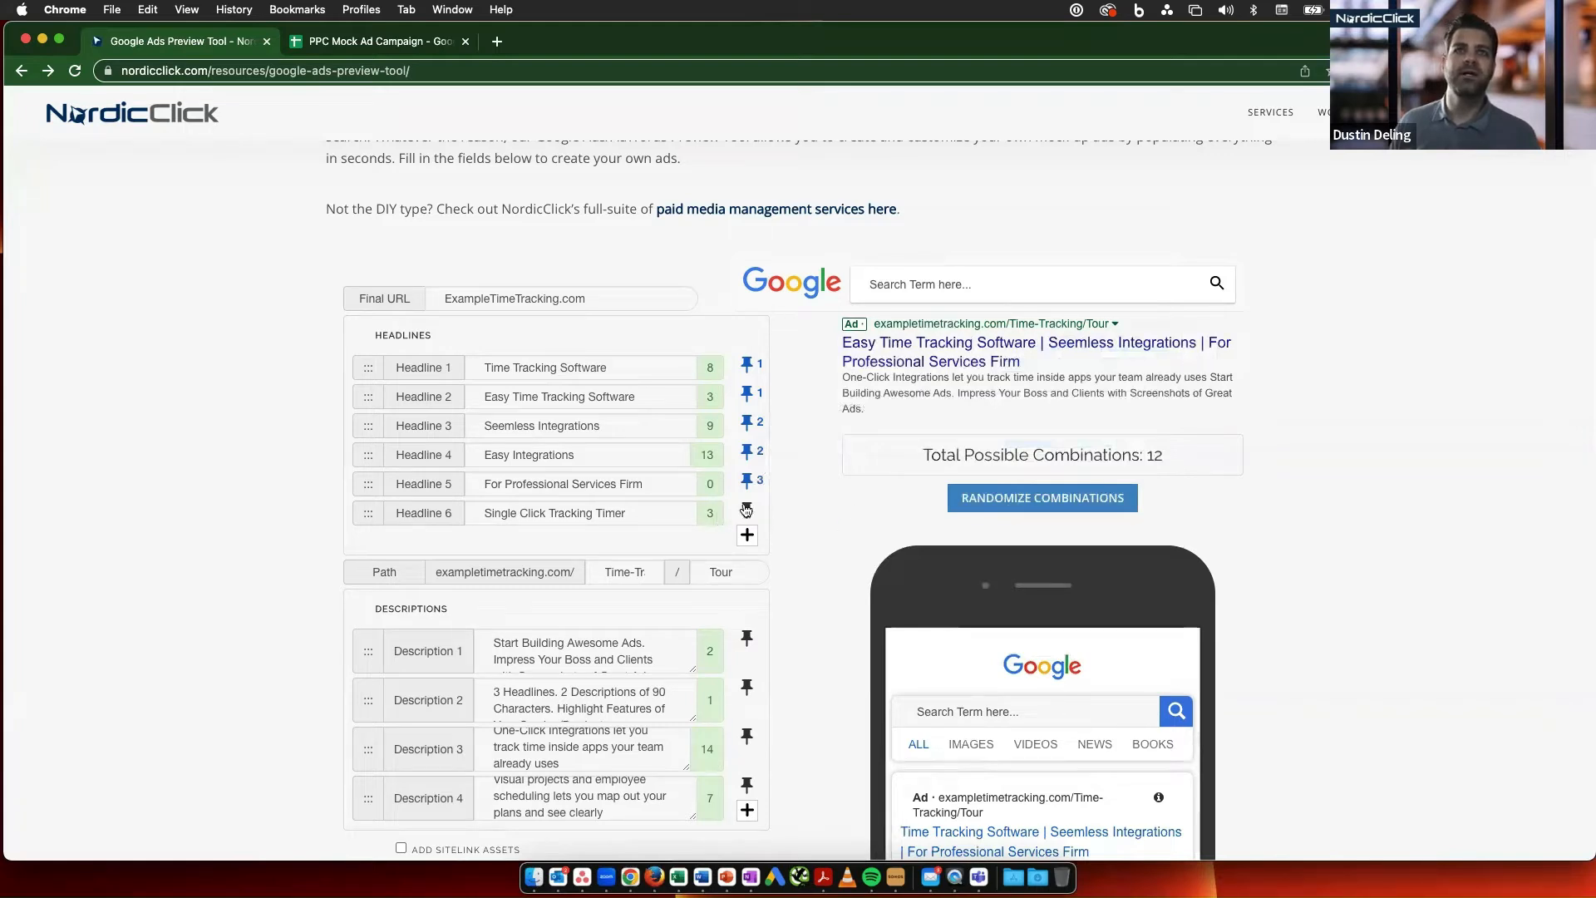
pyautogui.click(986, 497)
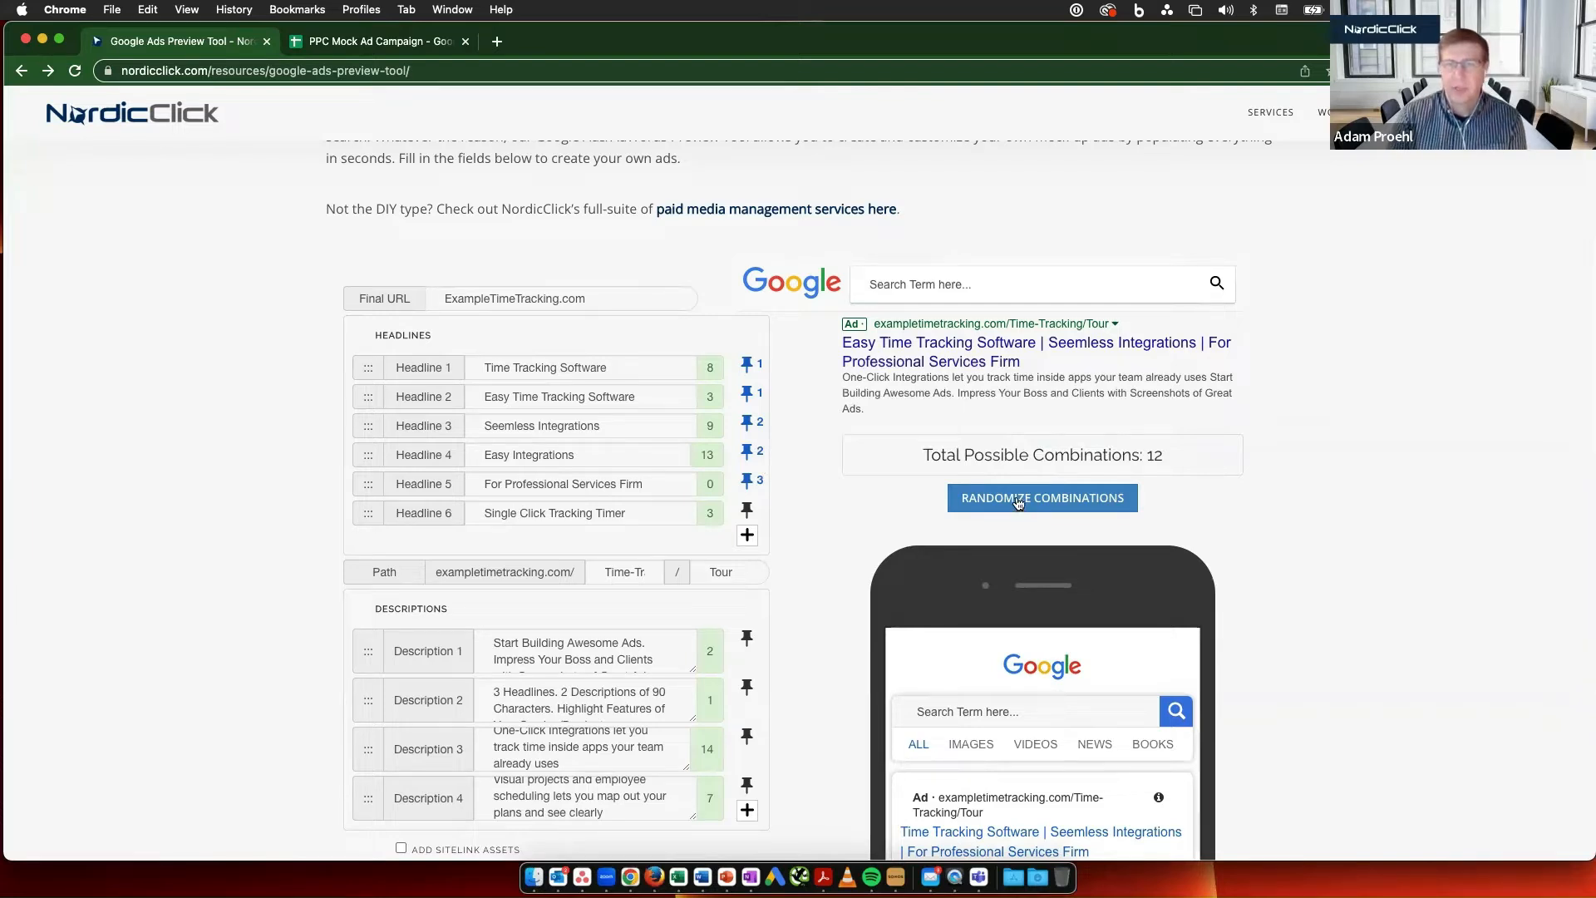
# - Pin Headline 6, "Single Click Tracking Timer", to show only in position 1 and randomize the ad several times
pyautogui.scroll(-2, 1018, 502)
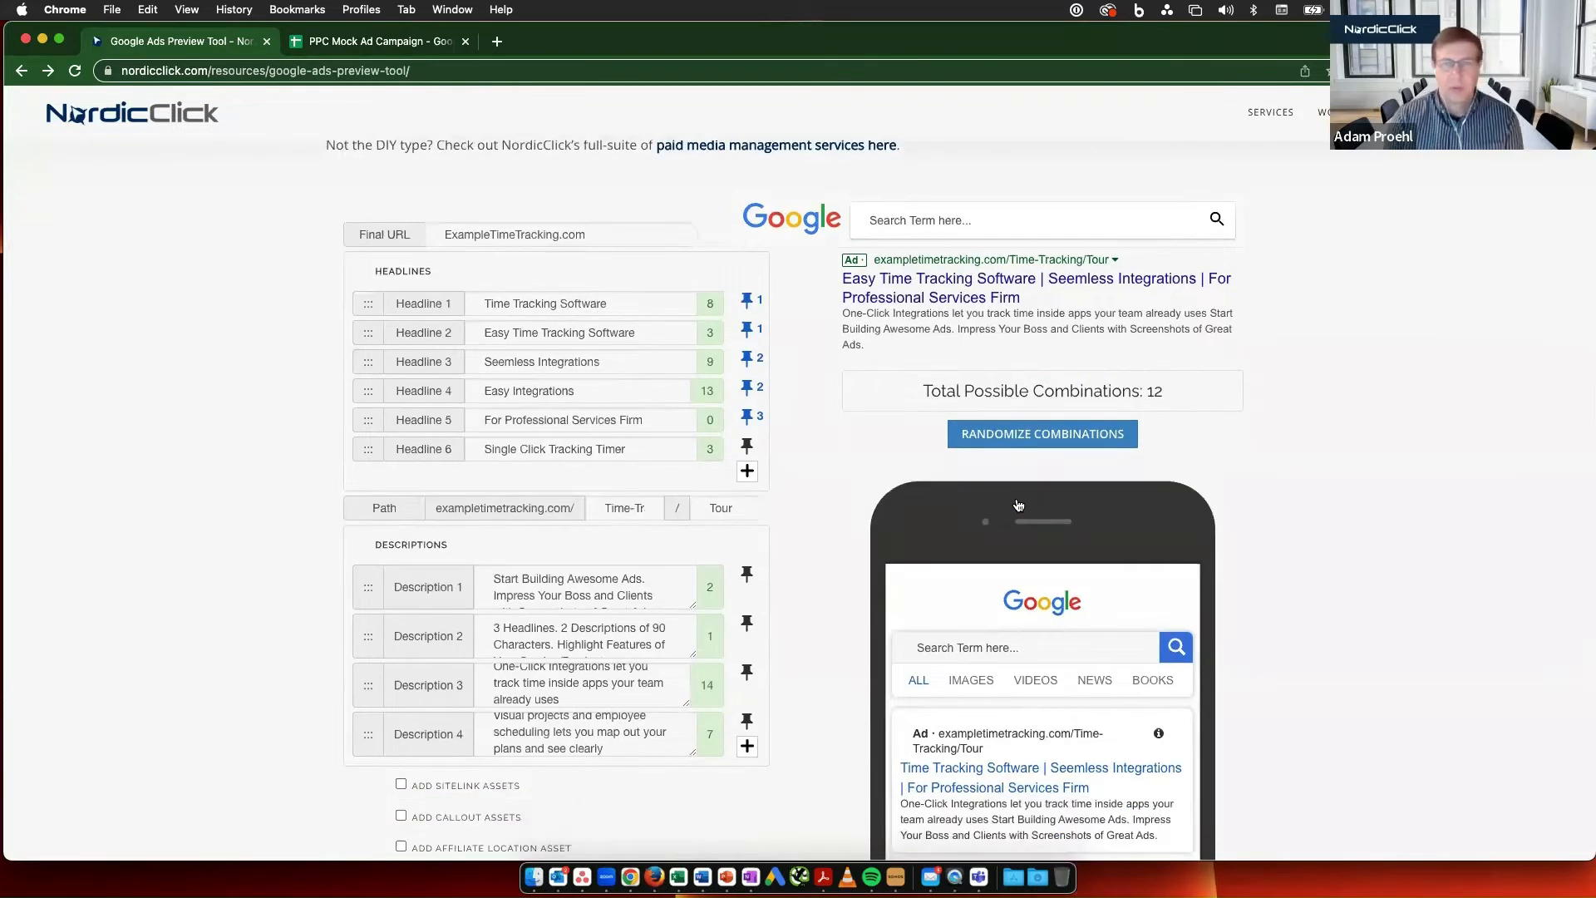
pyautogui.scroll(-5, 1018, 505)
pyautogui.scroll(4, 1018, 503)
pyautogui.scroll(1, 1018, 502)
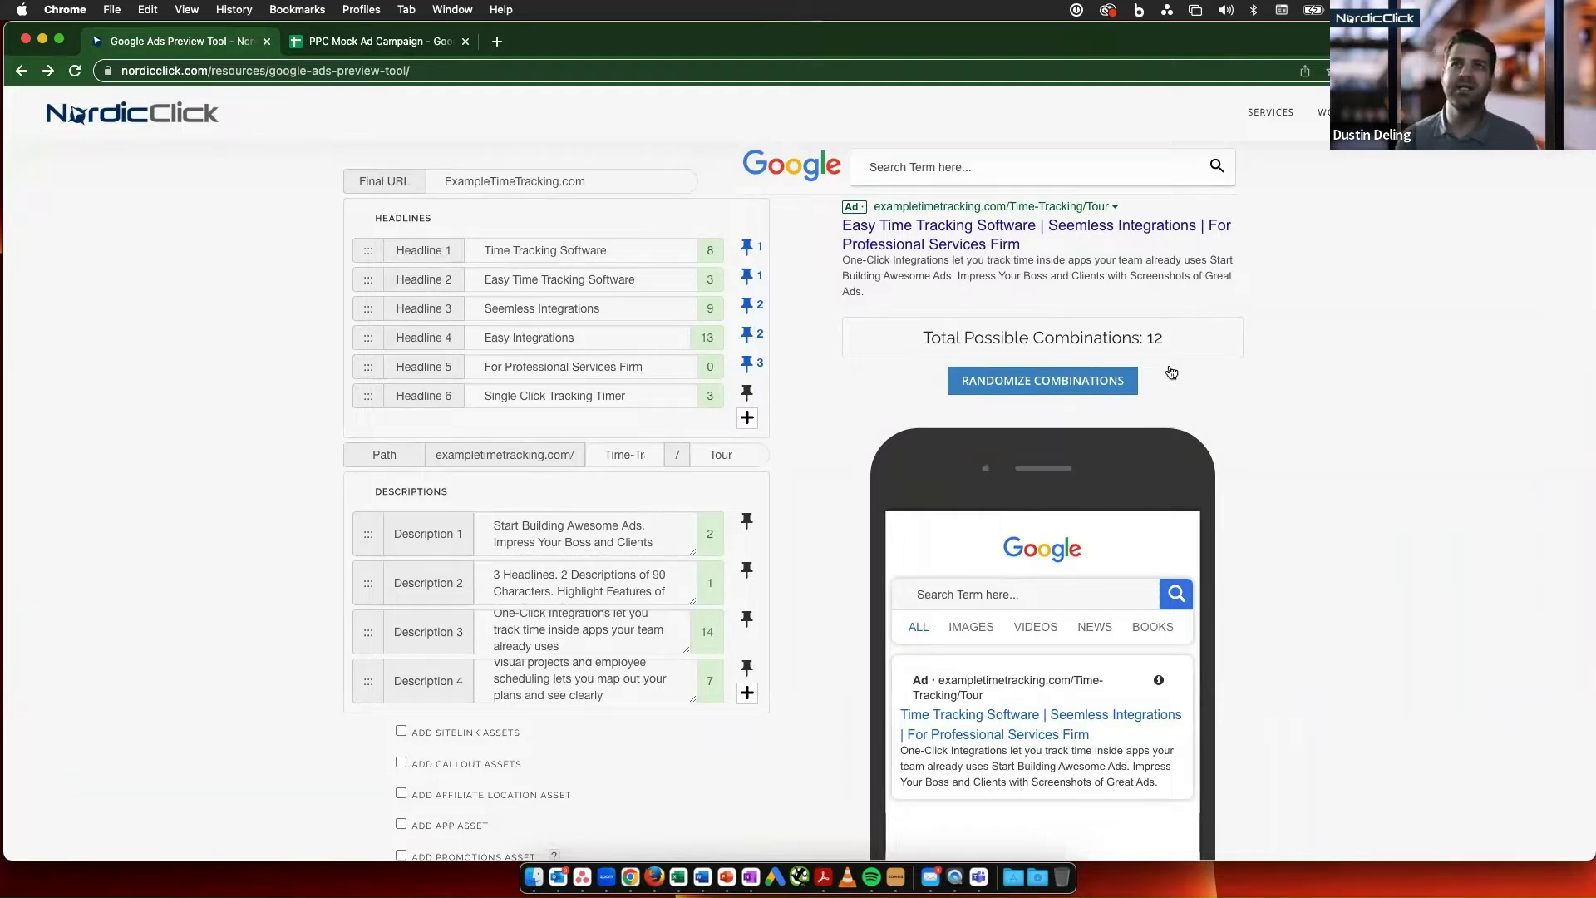
pyautogui.click(1102, 388)
pyautogui.click(1102, 388)
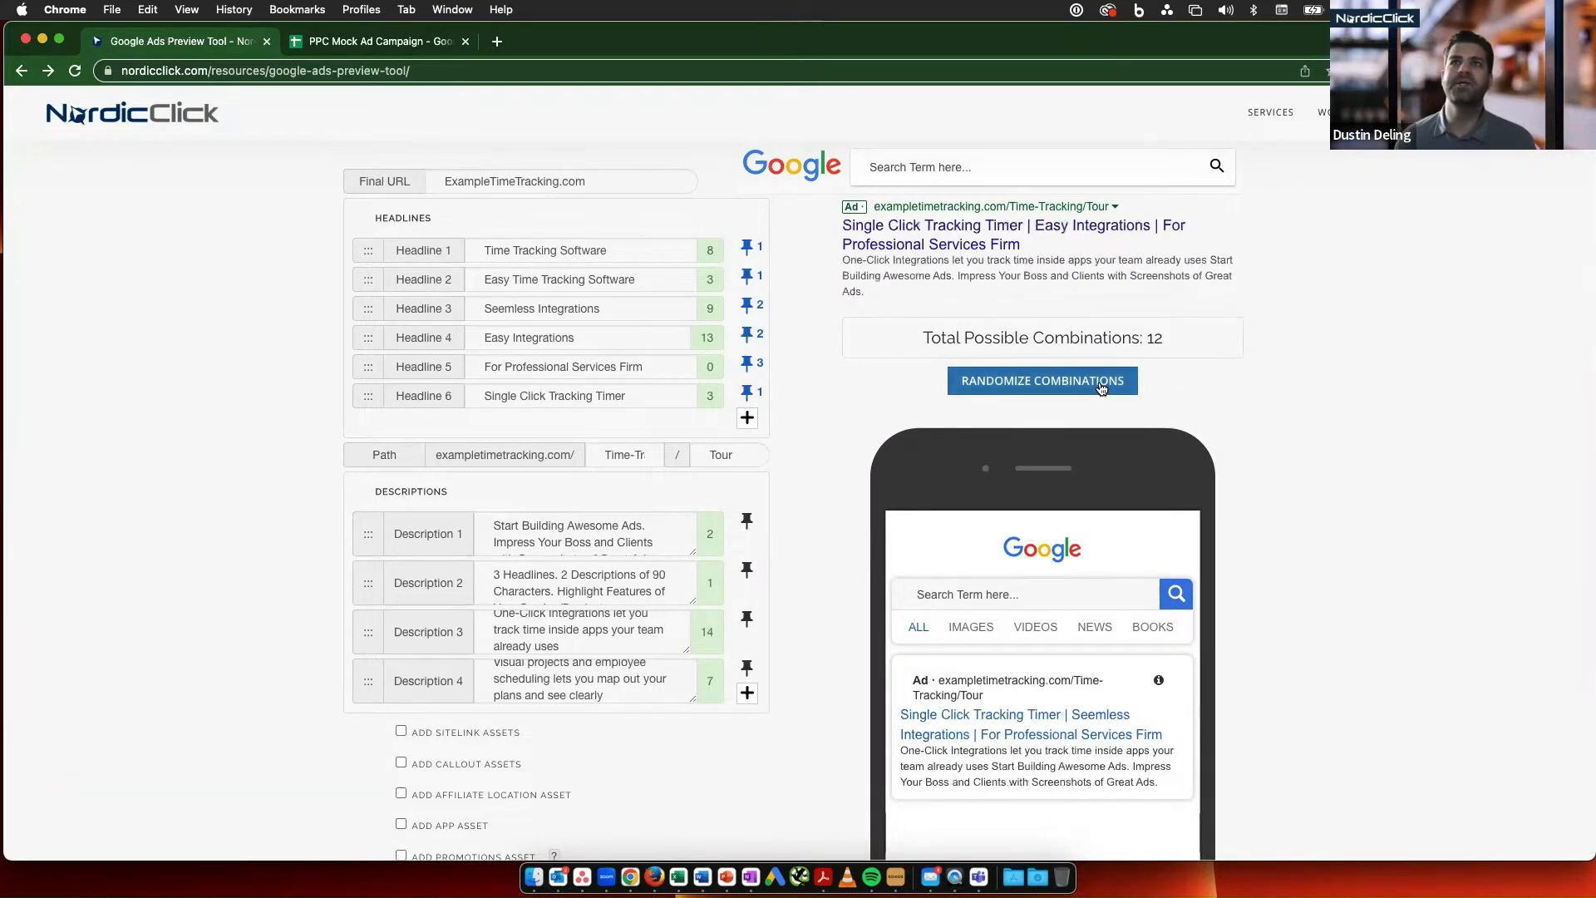
pyautogui.click(1102, 389)
pyautogui.click(1101, 389)
pyautogui.scroll(-1, 1101, 388)
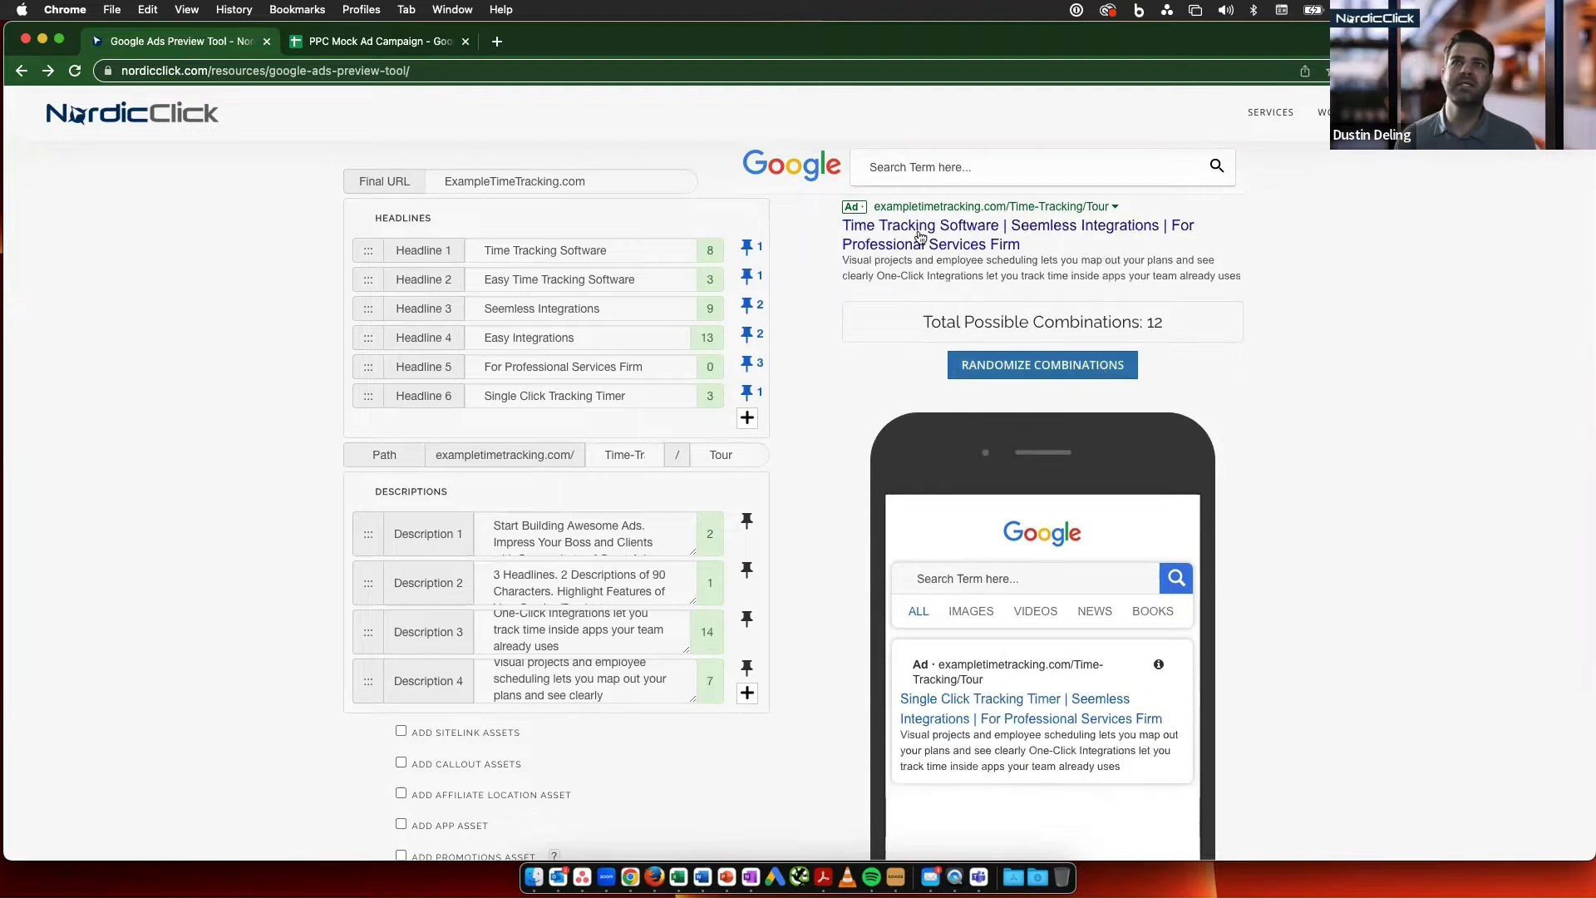
pyautogui.scroll(-2, 1085, 653)
pyautogui.scroll(-1, 1083, 653)
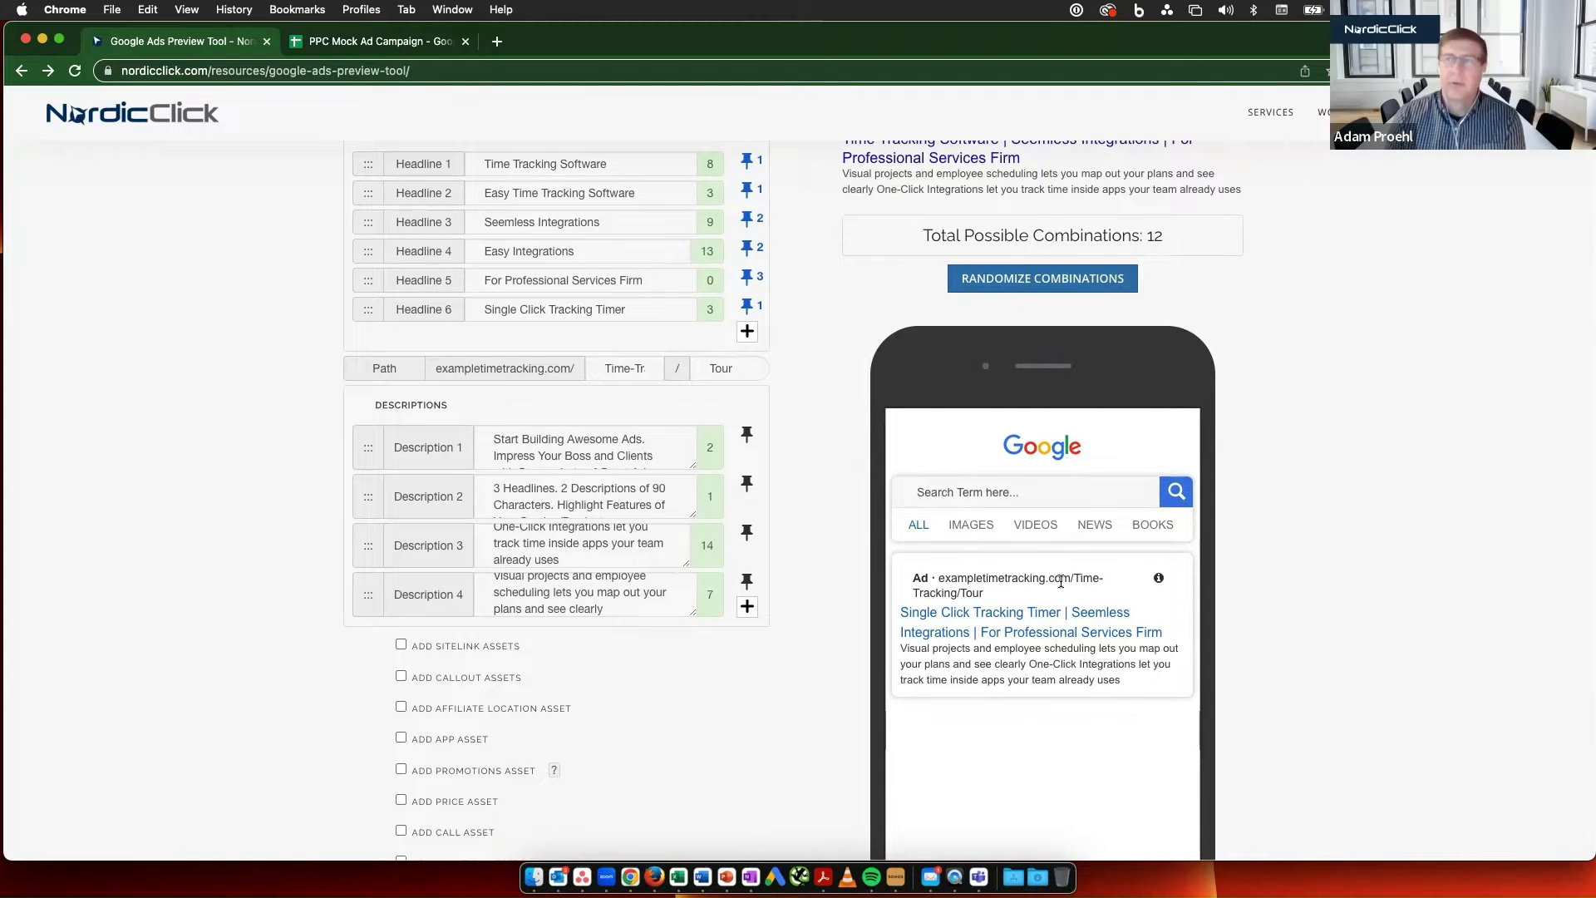
pyautogui.scroll(2, 860, 481)
pyautogui.scroll(3, 860, 480)
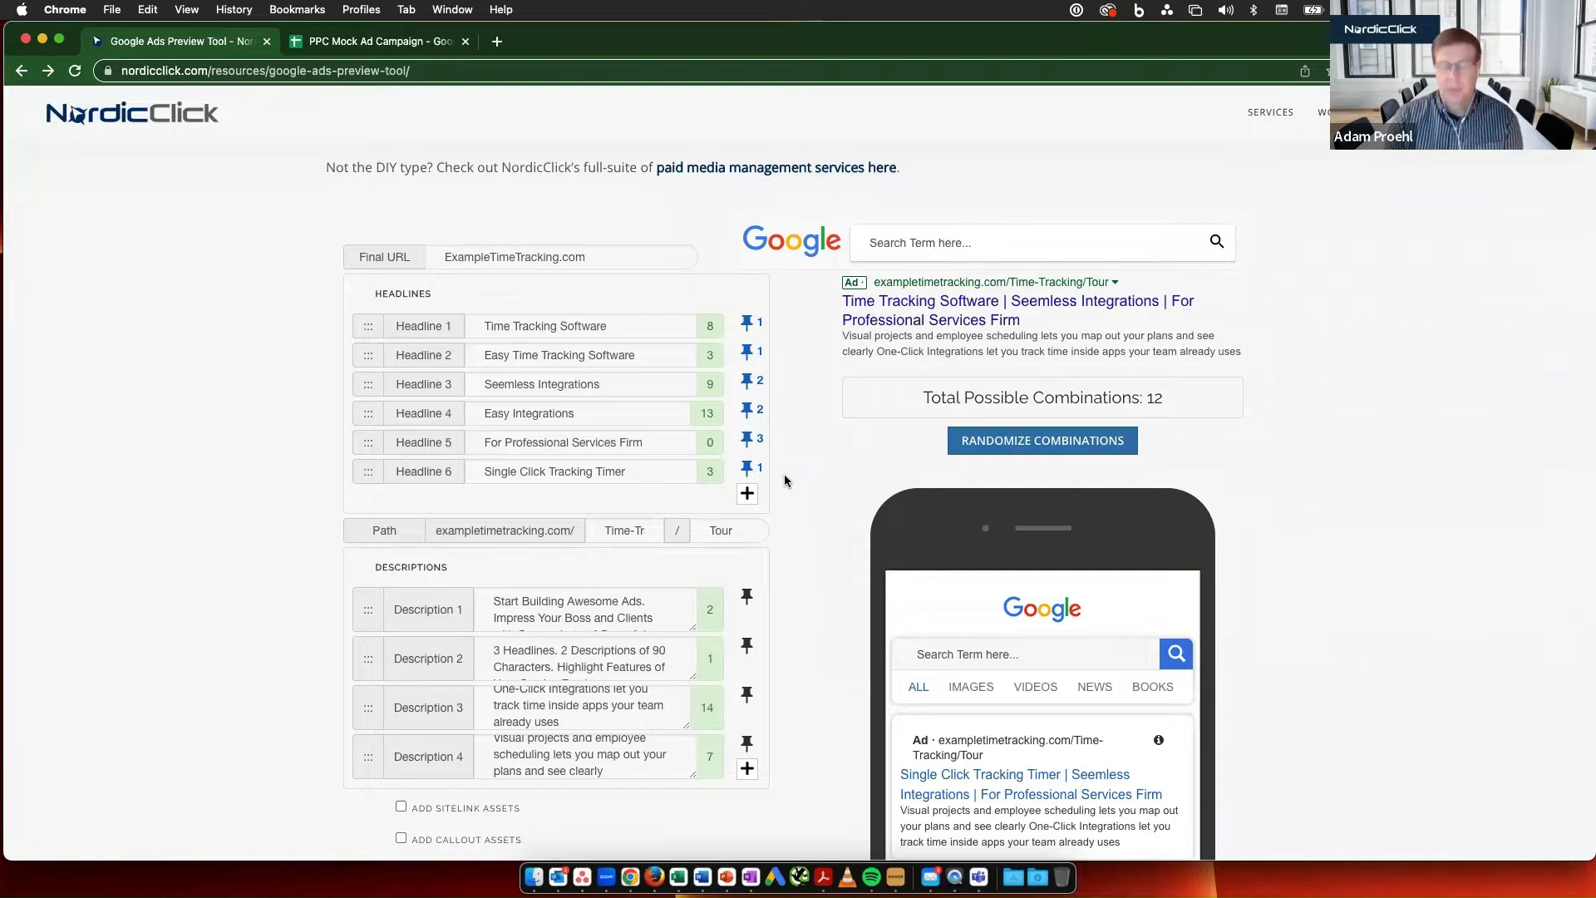
pyautogui.scroll(-2, 785, 478)
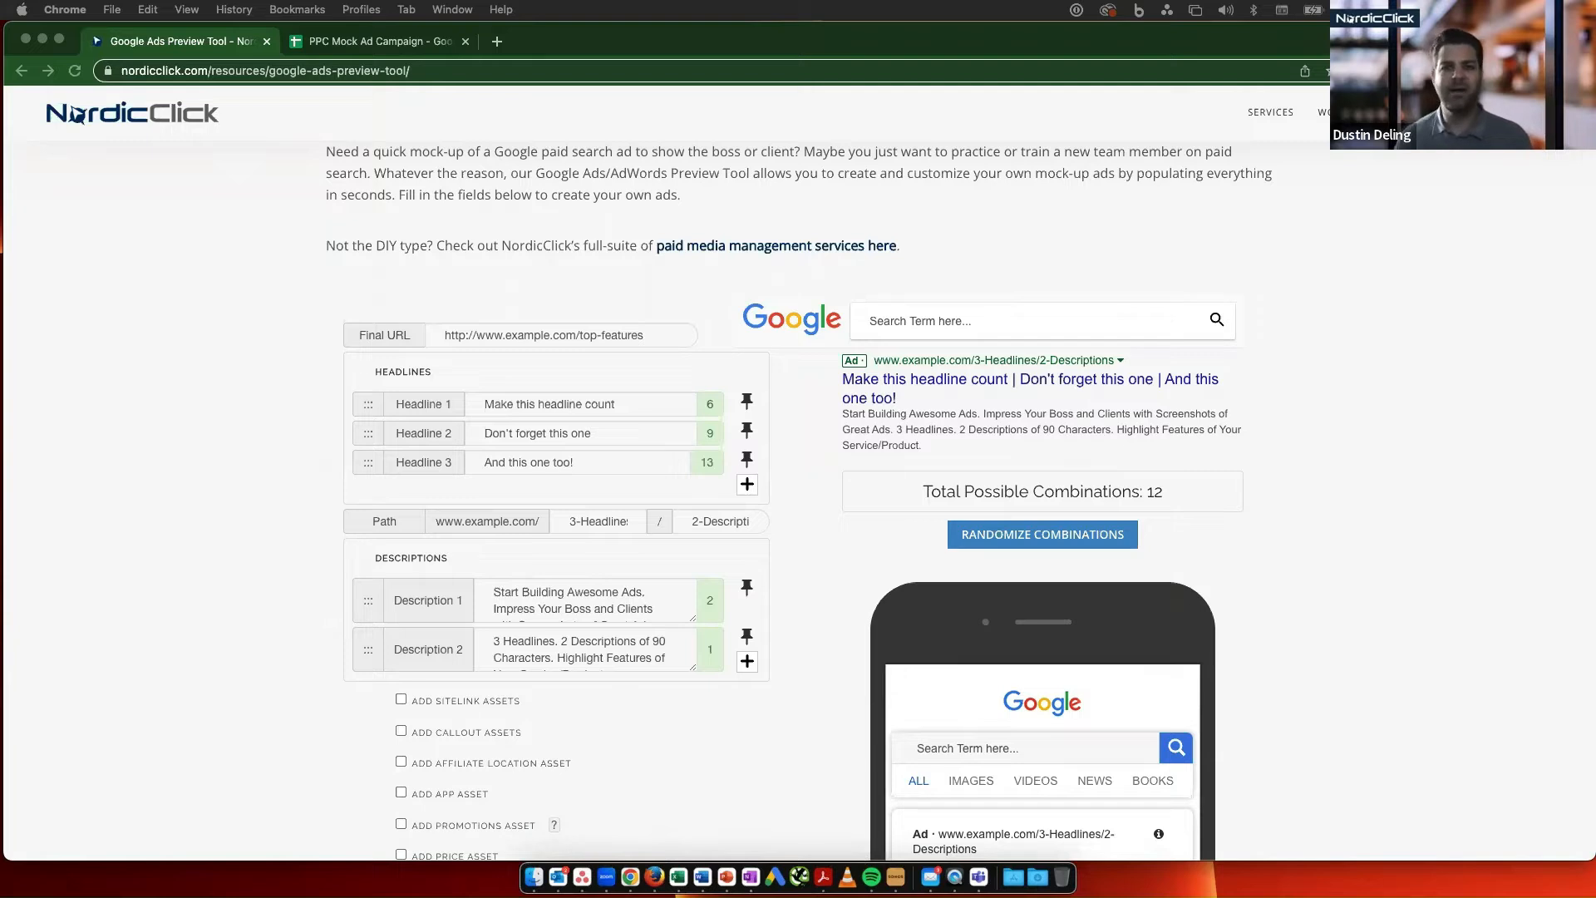
# - Copy the first headline, "Vintage T-Shirts", from the B2C sheet of PPC Mock Ad Campaign into Headline 1 of the ad preview tool
pyautogui.click(353, 45)
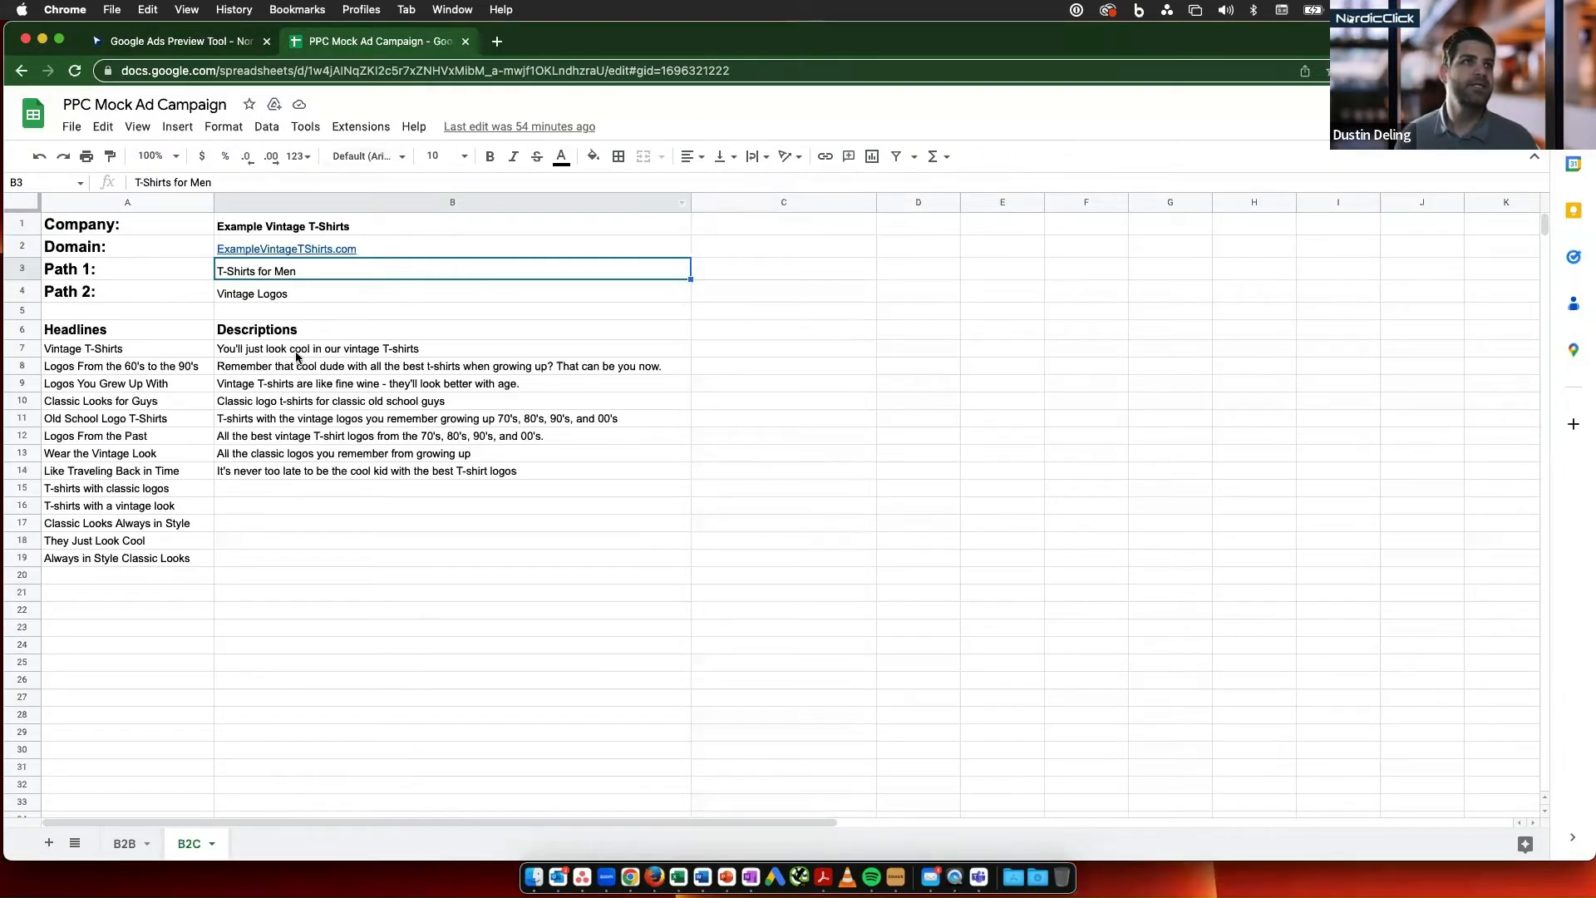
pyautogui.click(385, 353)
pyautogui.click(155, 353)
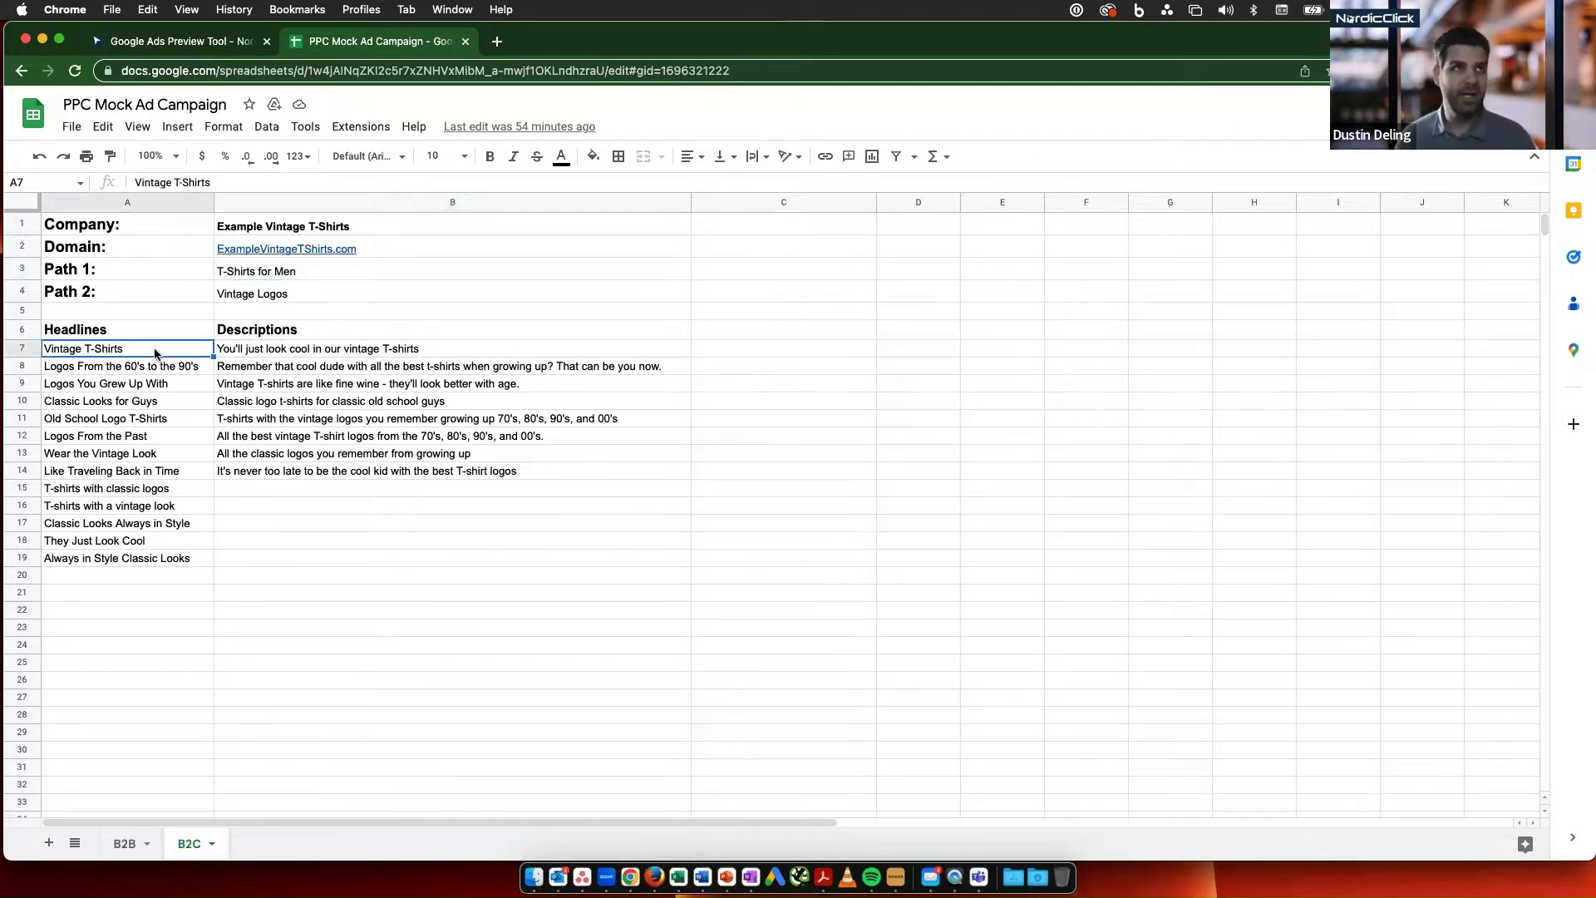
pyautogui.press('cmd+c')
pyautogui.click(211, 48)
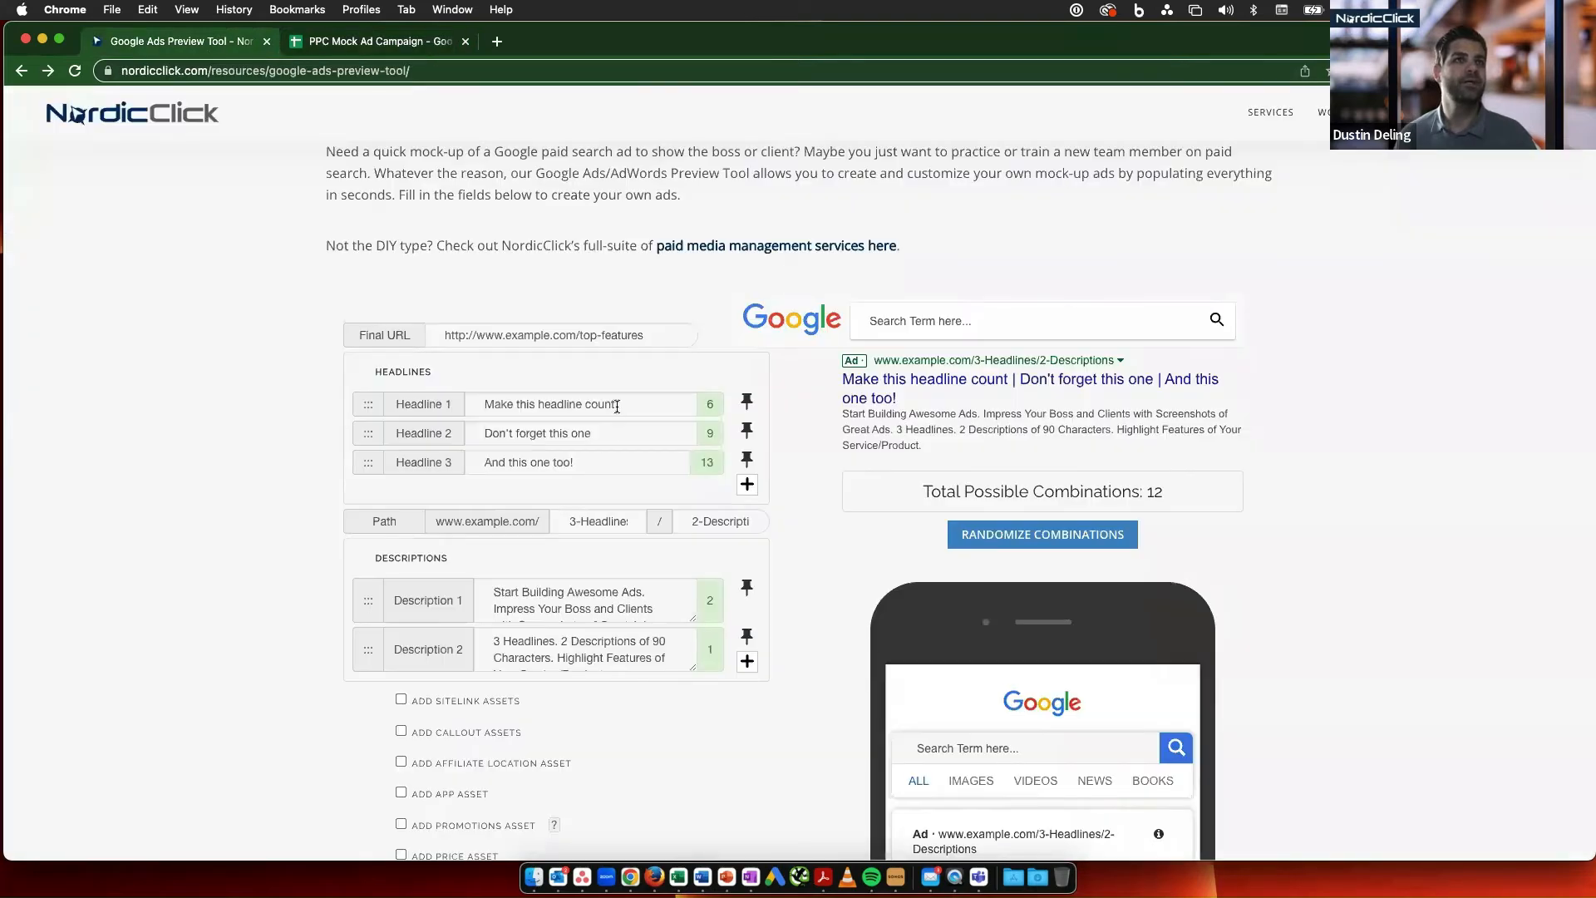
pyautogui.click(616, 405)
pyautogui.scroll(1, 592, 383)
pyautogui.press('super+v')
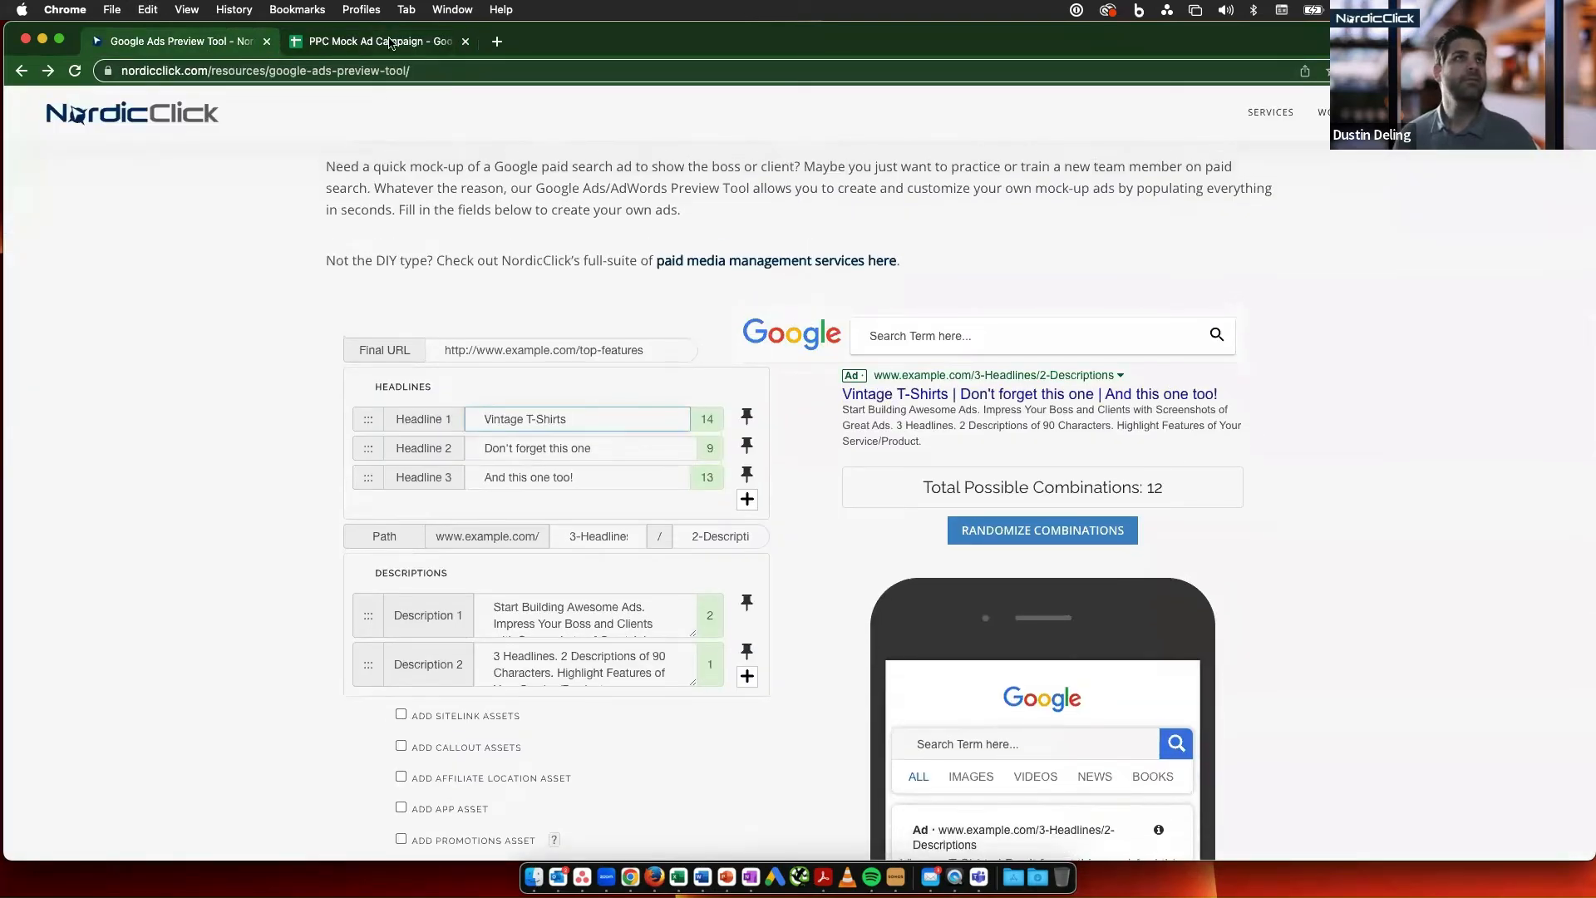
# - Copy the headline "Logos From the 60's to the 90's" from the B2C sheet and return to the ad preview tool
pyautogui.click(391, 42)
pyautogui.click(176, 367)
pyautogui.press('cmd+c')
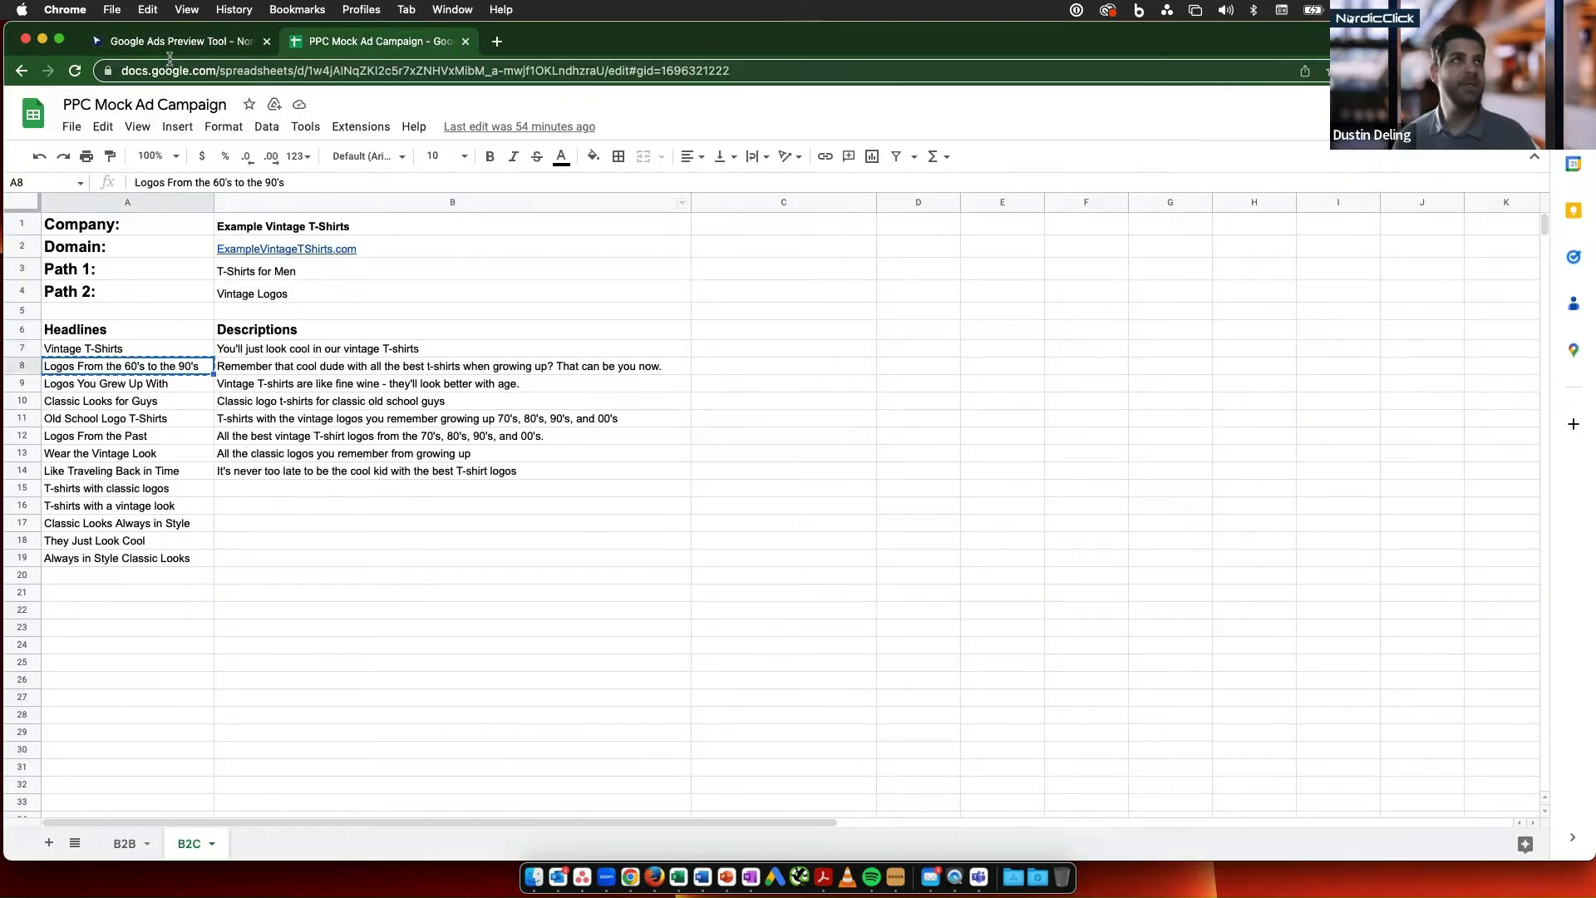
pyautogui.click(187, 43)
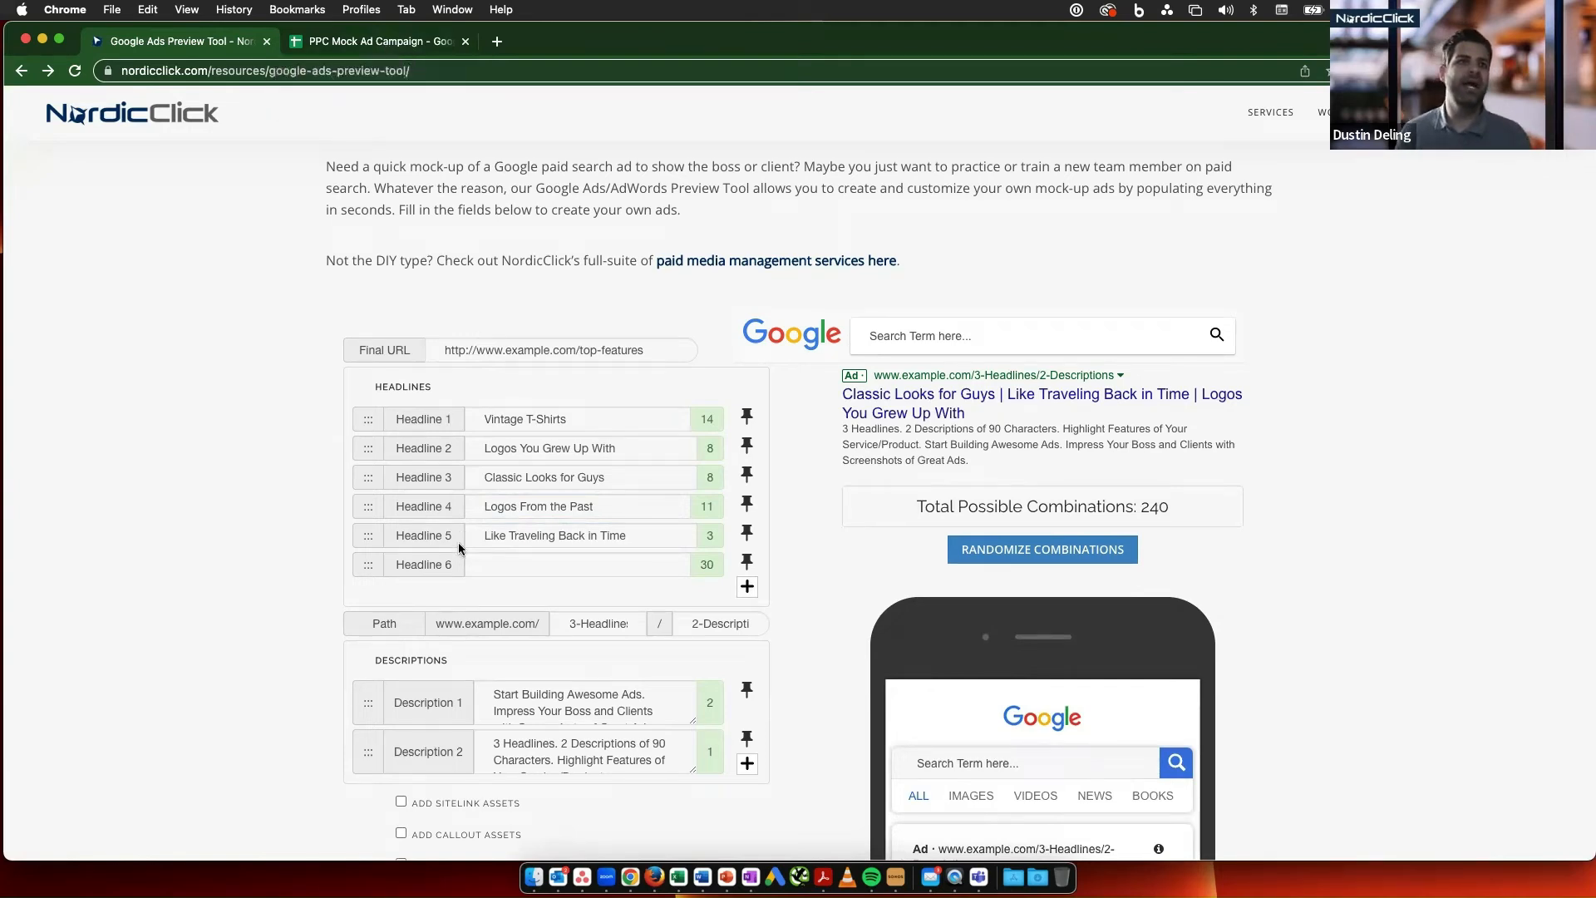
# - Copy "T-shirts with a vintage look" from the B2C sheet into Headline 6 of the ad preview tool
pyautogui.click(419, 46)
pyautogui.click(133, 507)
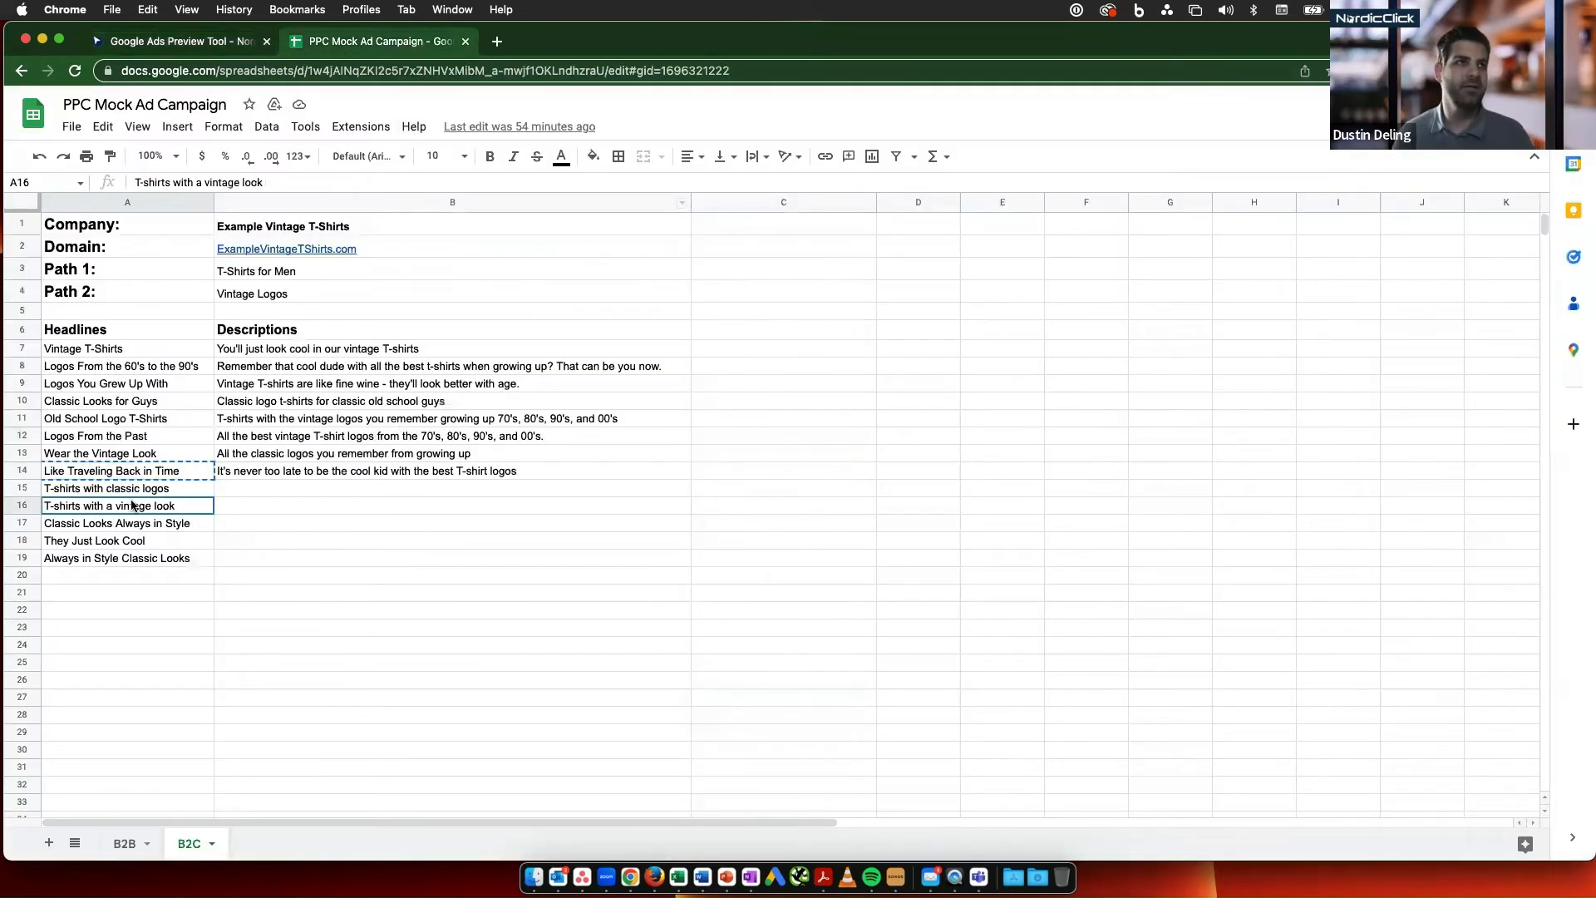
pyautogui.press('super+c')
pyautogui.click(181, 41)
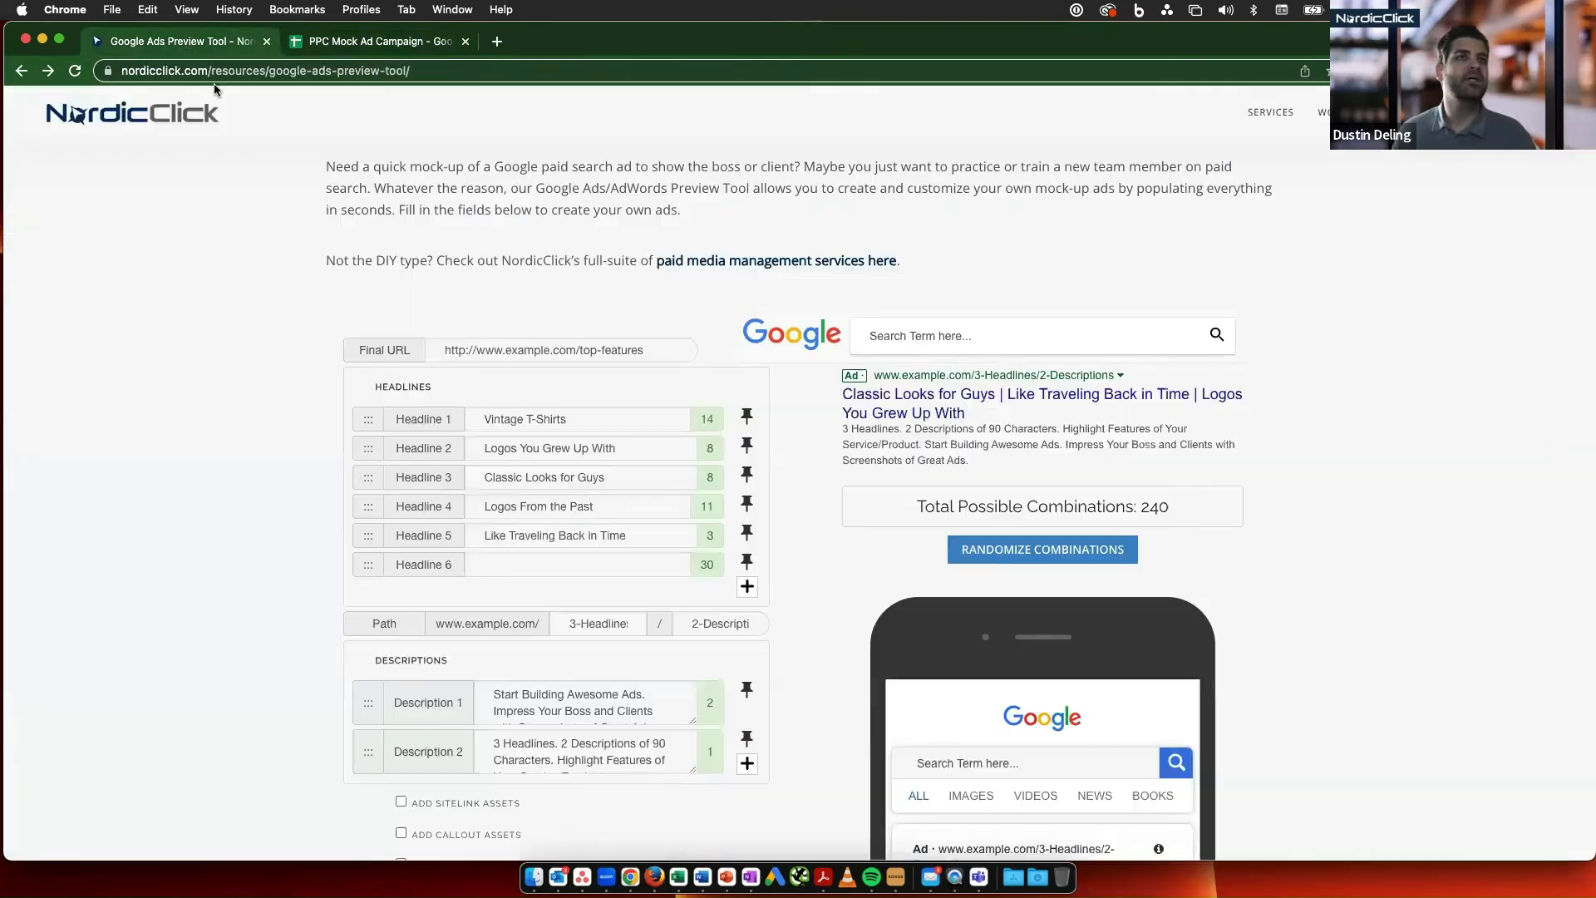
pyautogui.click(524, 559)
pyautogui.press('super+v')
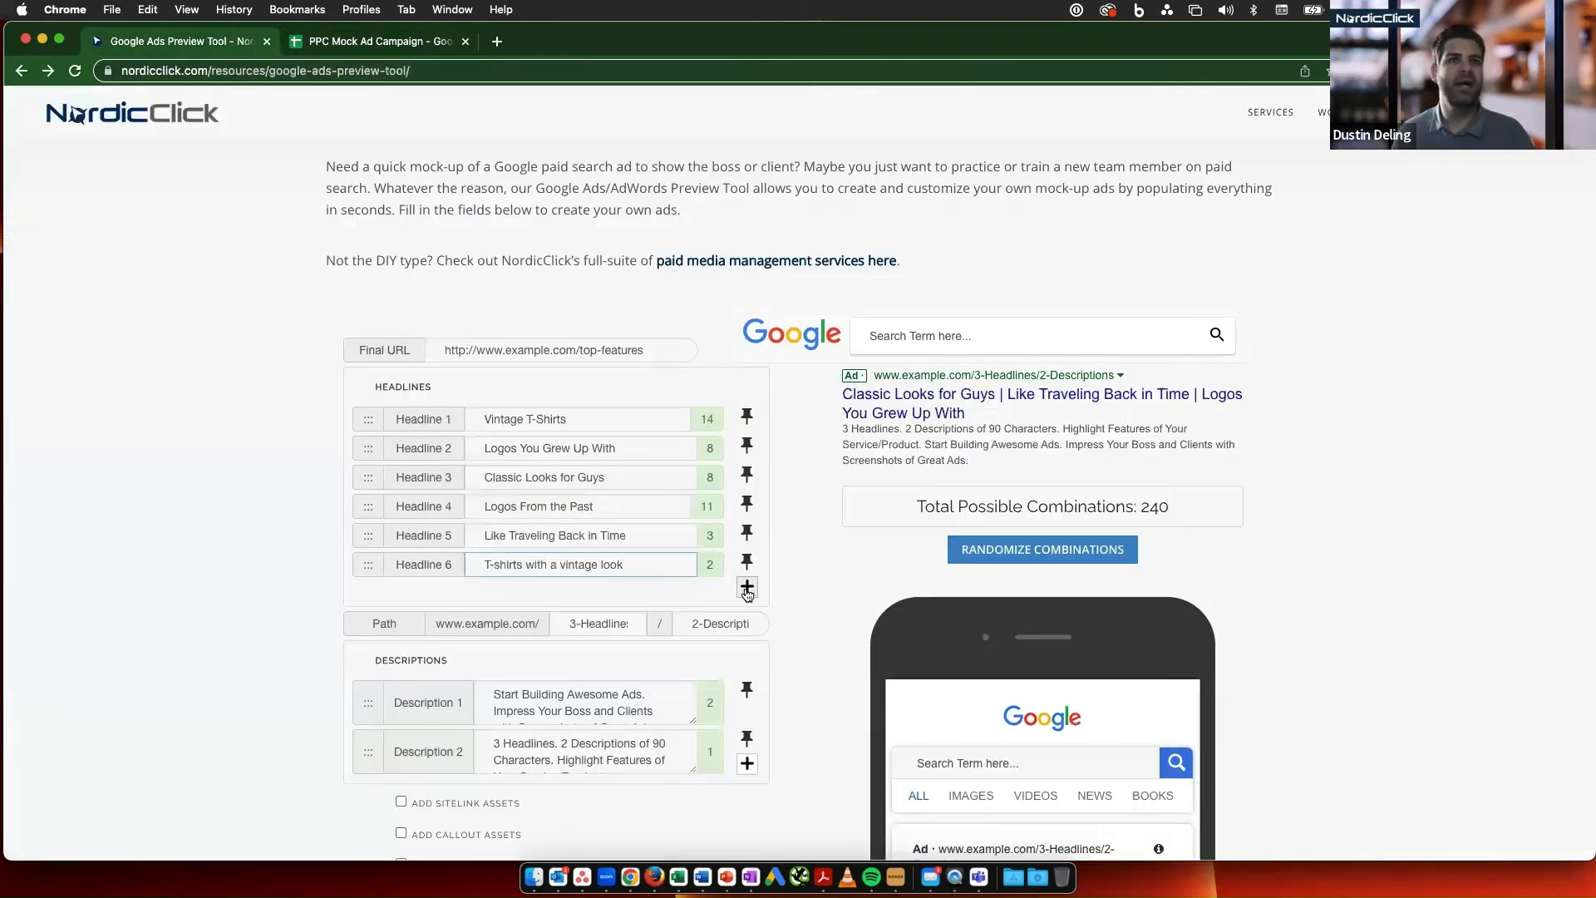
# - Add a seventh headline to the ad and fill it with "They Just Look Cool"
pyautogui.click(747, 586)
pyautogui.click(549, 594)
pyautogui.press('super+v')
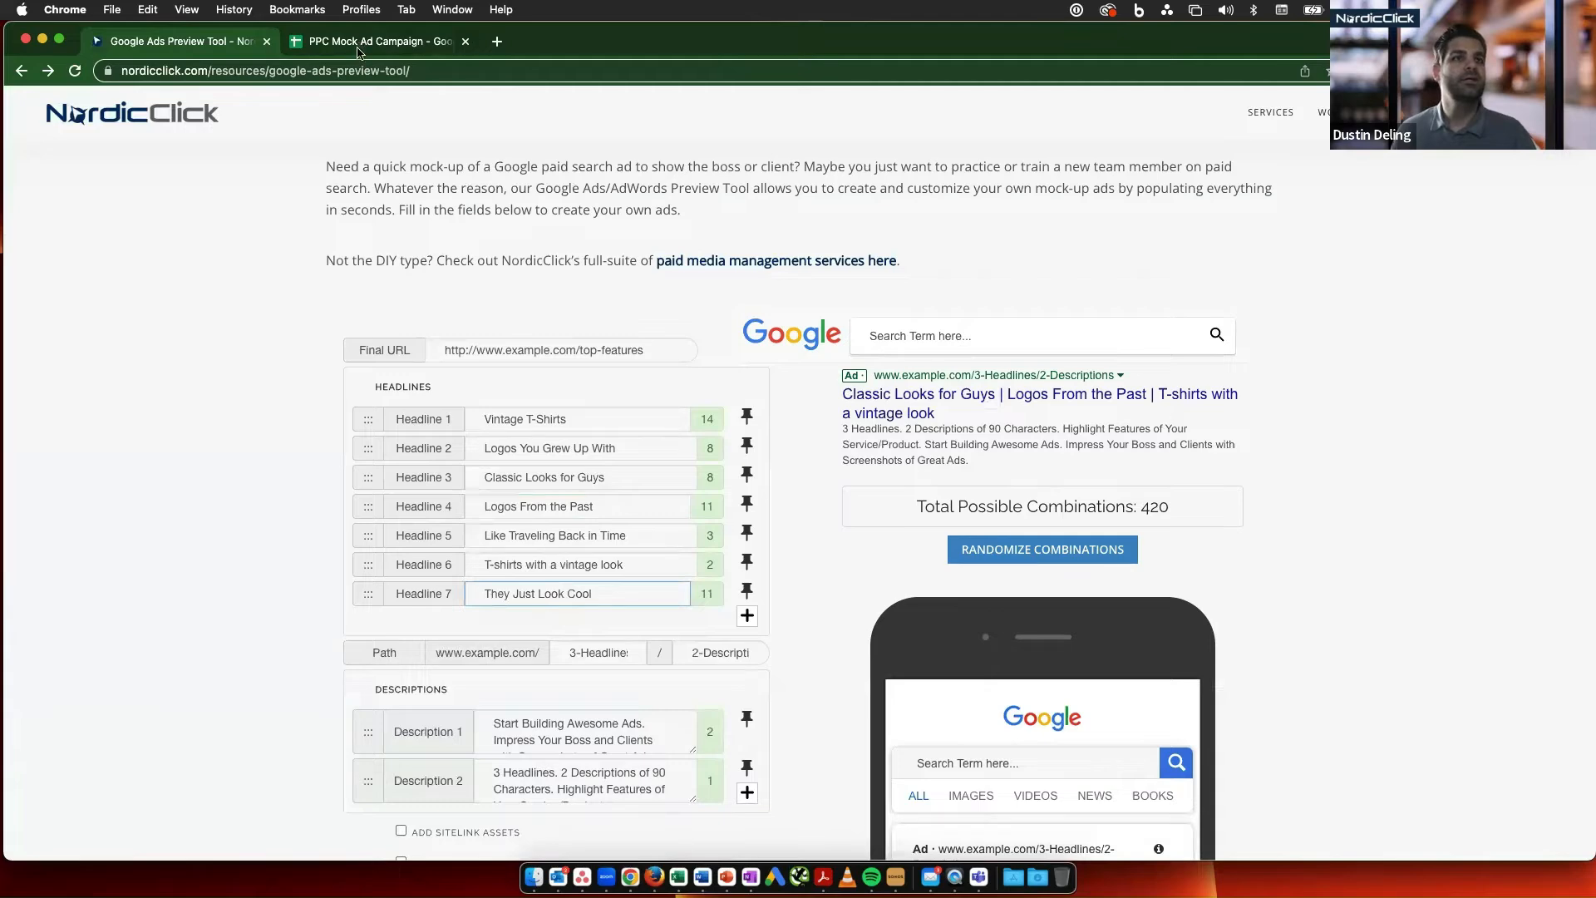
# - Copy "Vintage T-shirts are like fine wine - they'll look better with age." from the B2C sheet into a new Description 3
pyautogui.click(363, 43)
pyautogui.click(349, 387)
pyautogui.press('super+c')
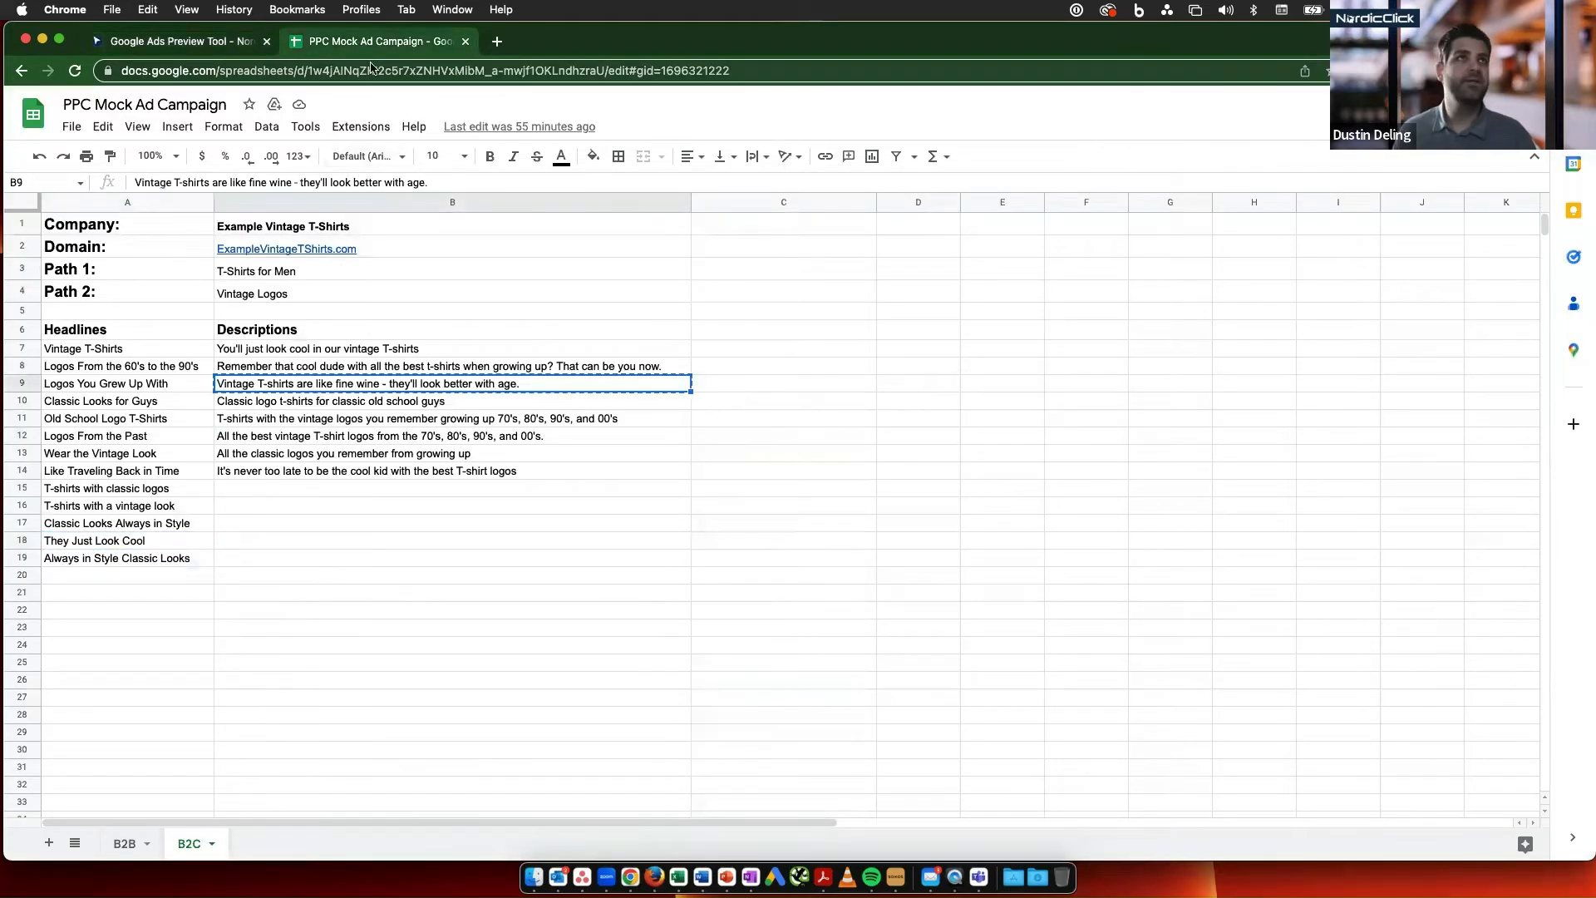
pyautogui.click(172, 39)
pyautogui.scroll(-2, 562, 713)
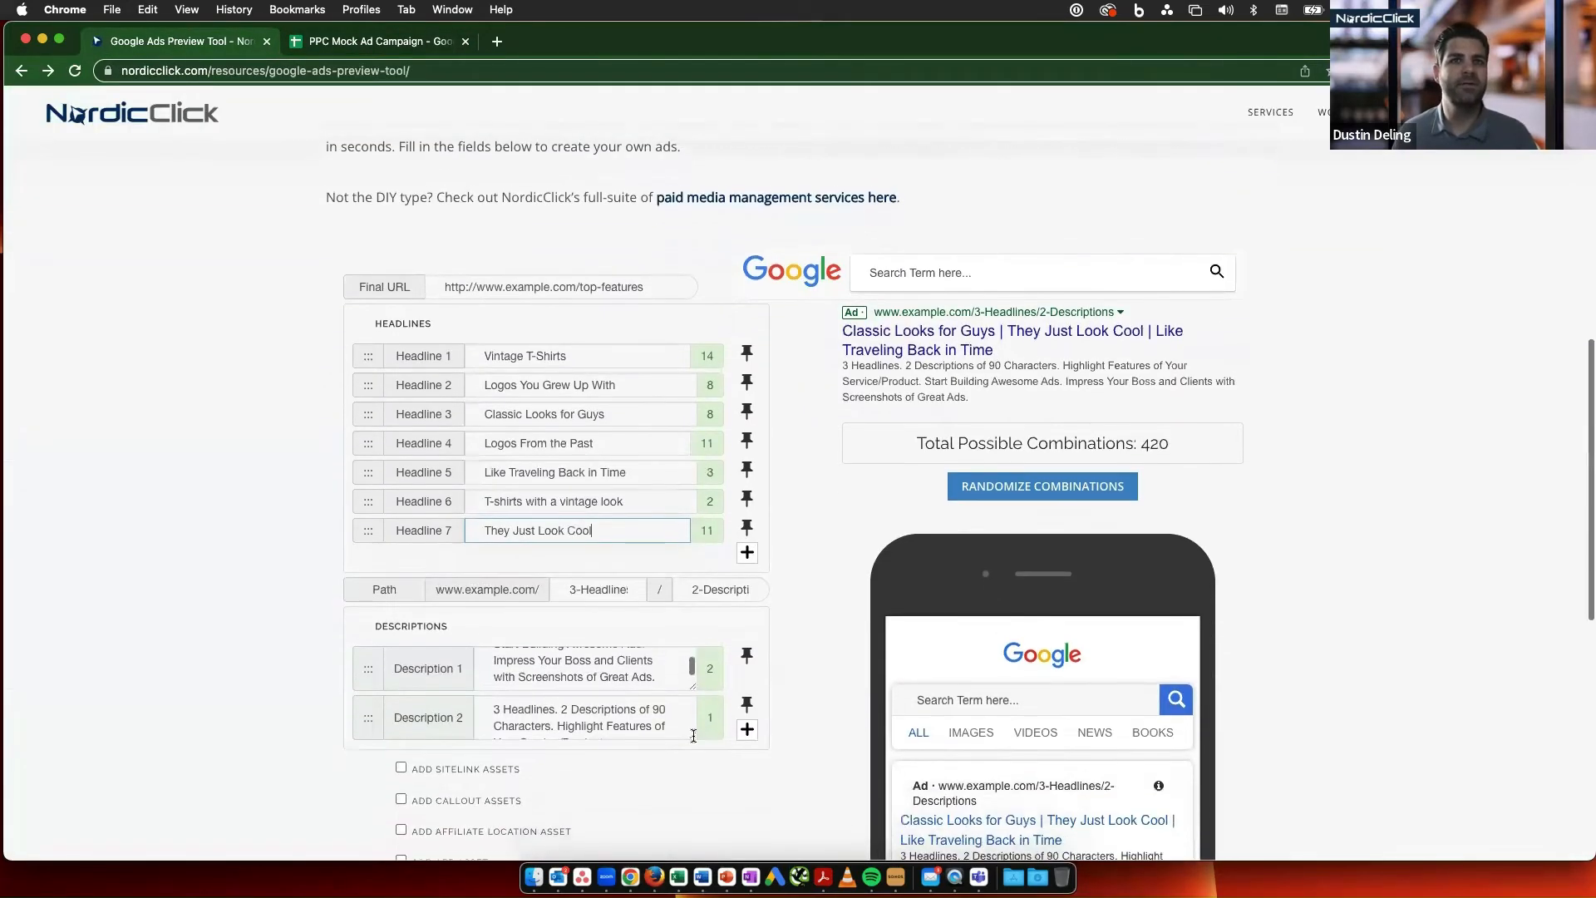
pyautogui.click(747, 724)
pyautogui.click(587, 758)
pyautogui.press('super+v')
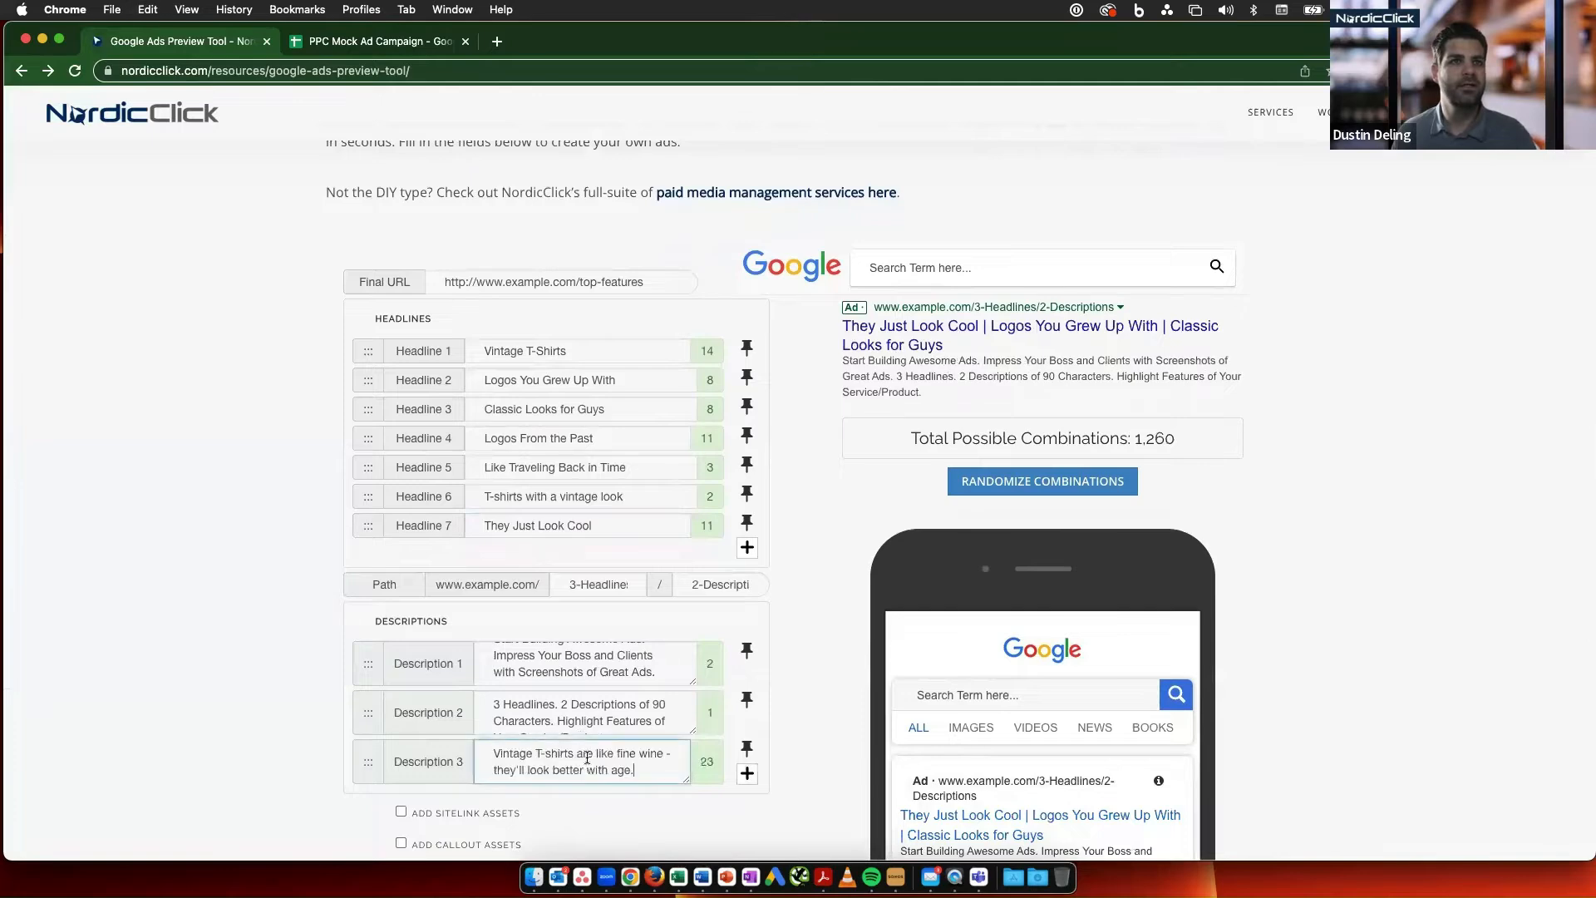
# - Add Description 4 and fill it with "All the classic logos you remember from growing up" from the B2C sheet
pyautogui.click(746, 773)
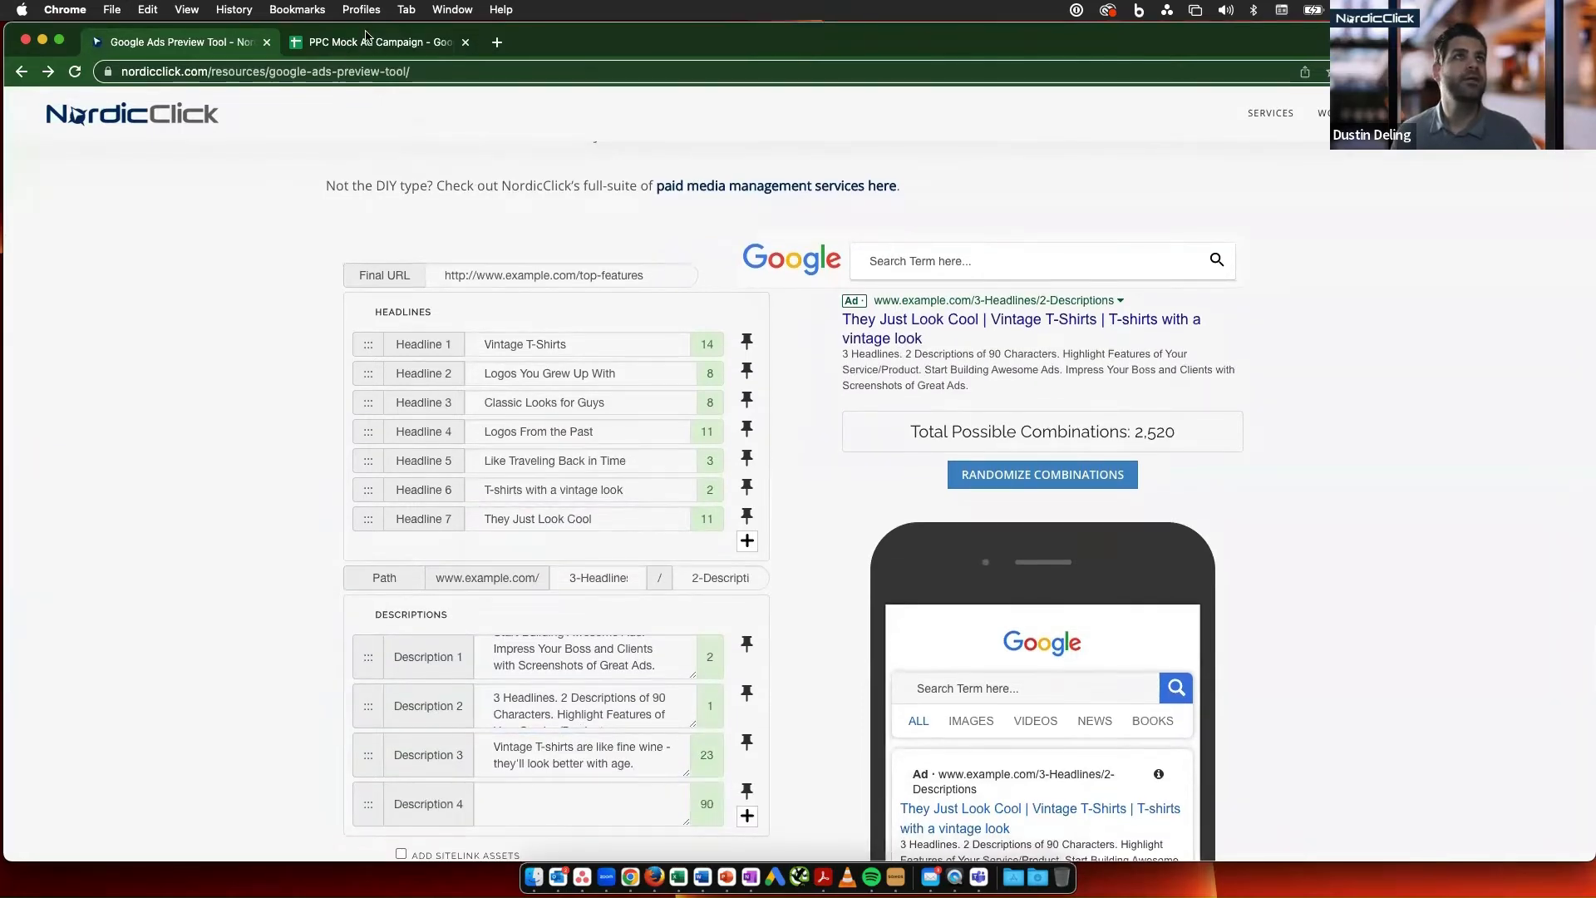
pyautogui.click(399, 44)
pyautogui.click(338, 453)
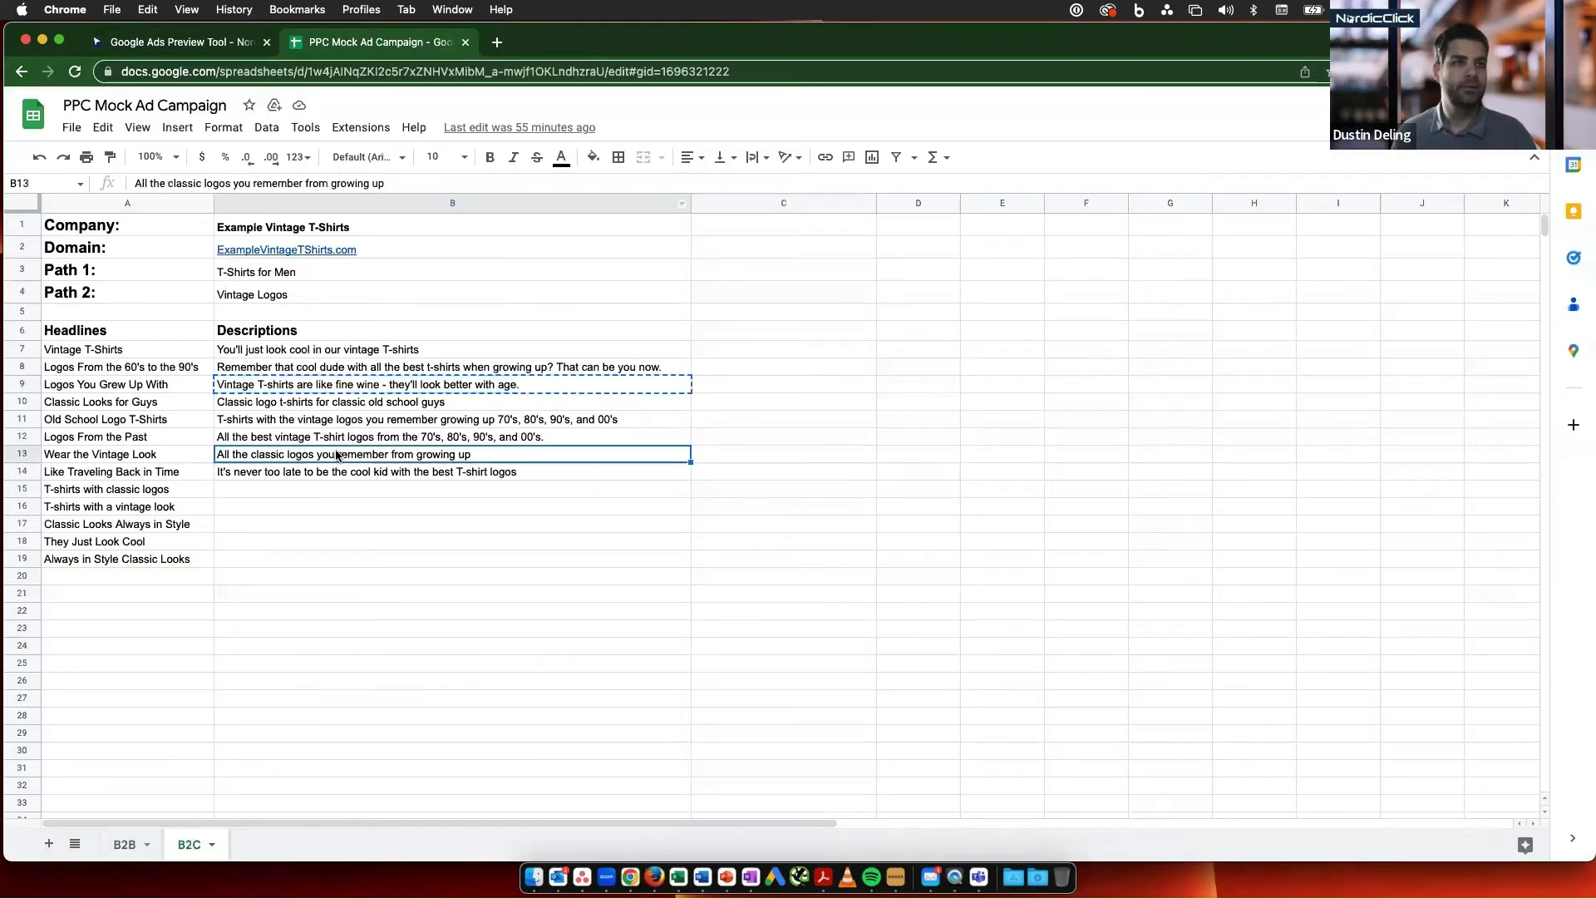
pyautogui.click(187, 39)
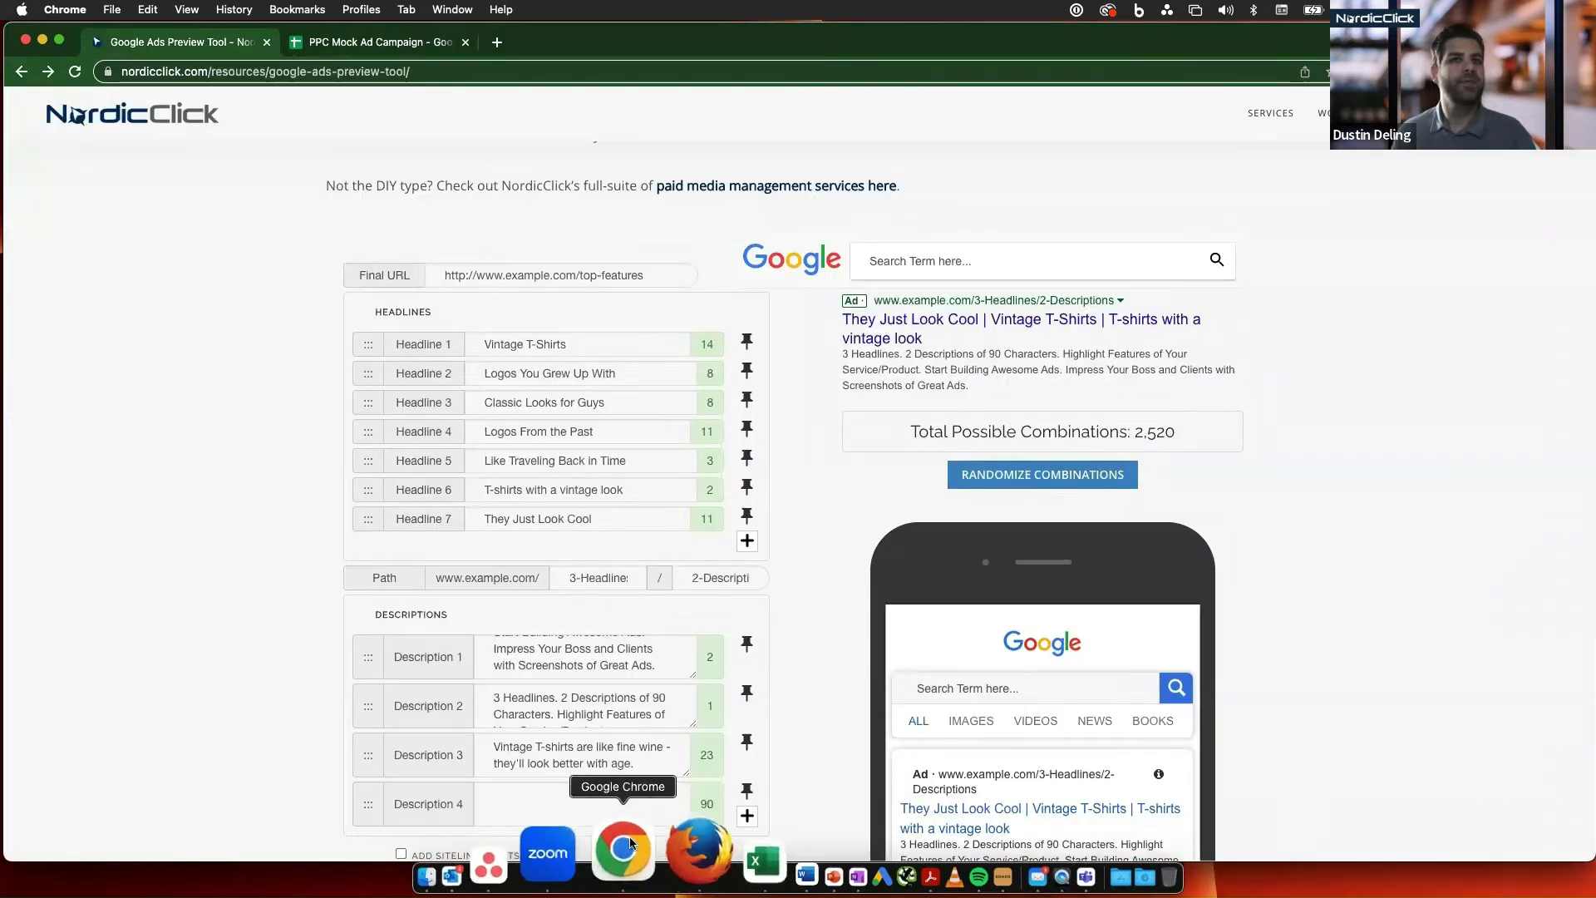
pyautogui.click(582, 798)
pyautogui.press('super+v')
# - Enable sitelink assets for the ad and check them in the mobile and desktop previews
pyautogui.scroll(-3, 602, 780)
pyautogui.scroll(-3, 605, 773)
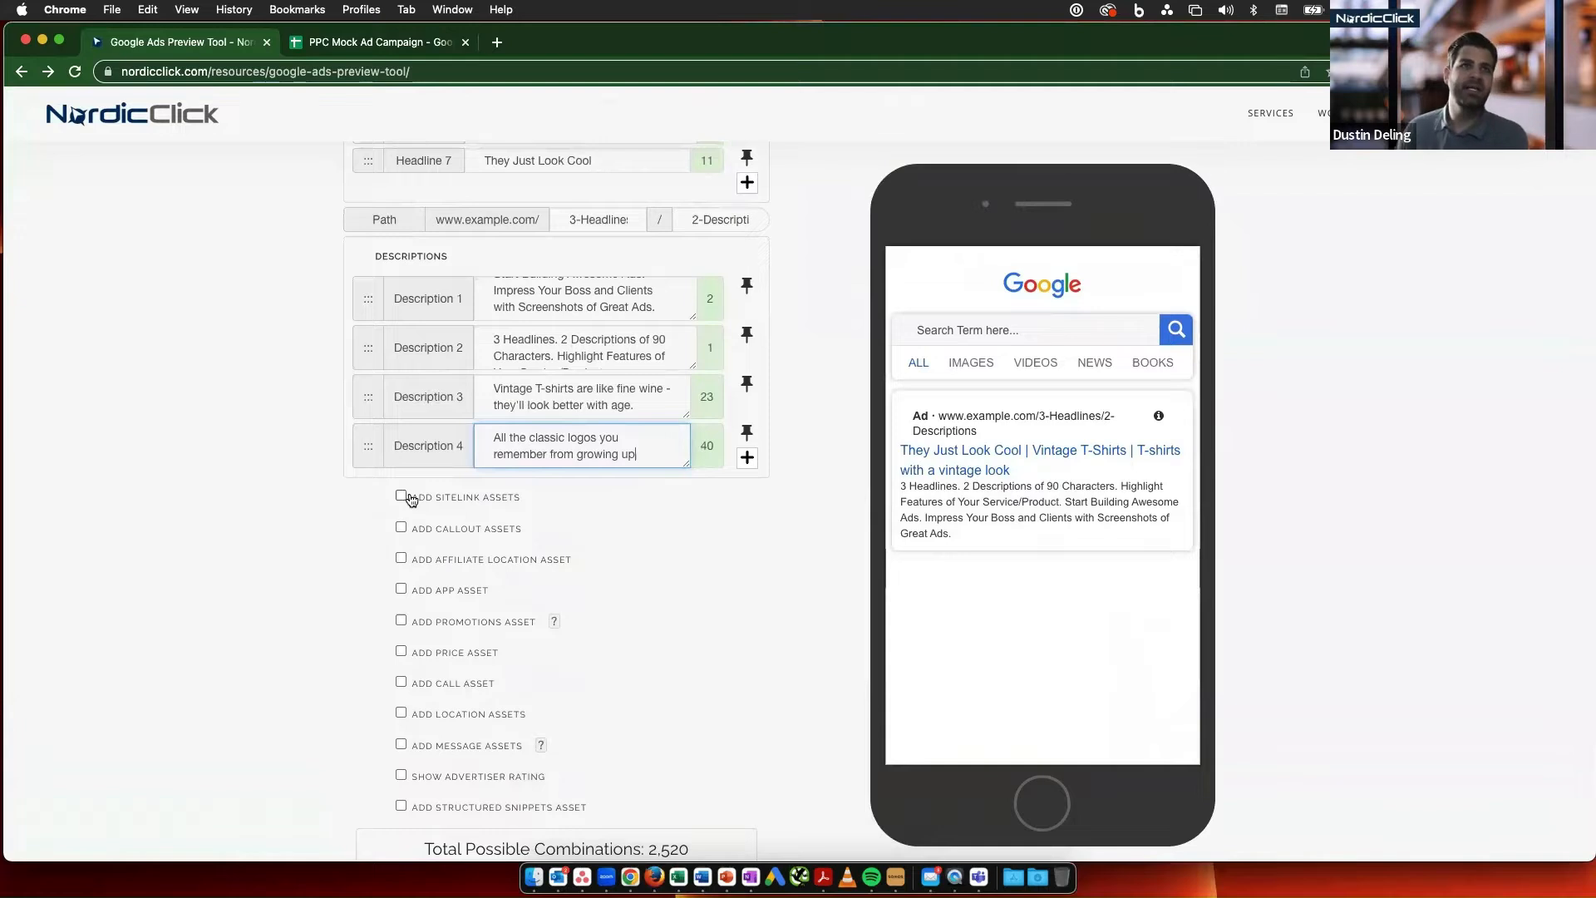
pyautogui.click(402, 497)
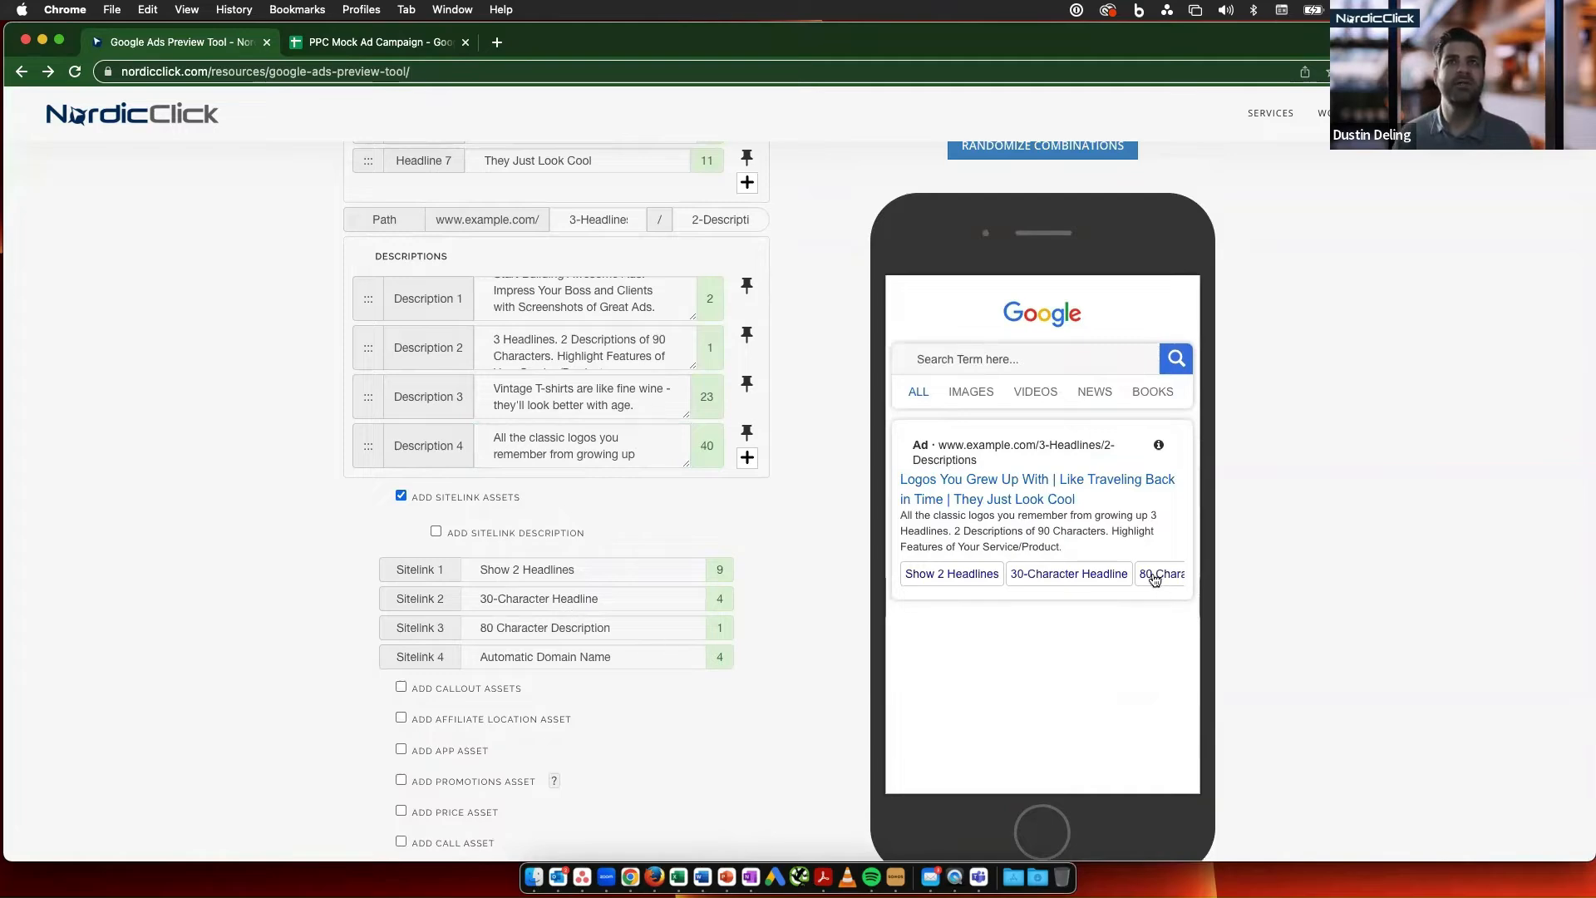
pyautogui.scroll(6, 1149, 579)
pyautogui.scroll(5, 1149, 579)
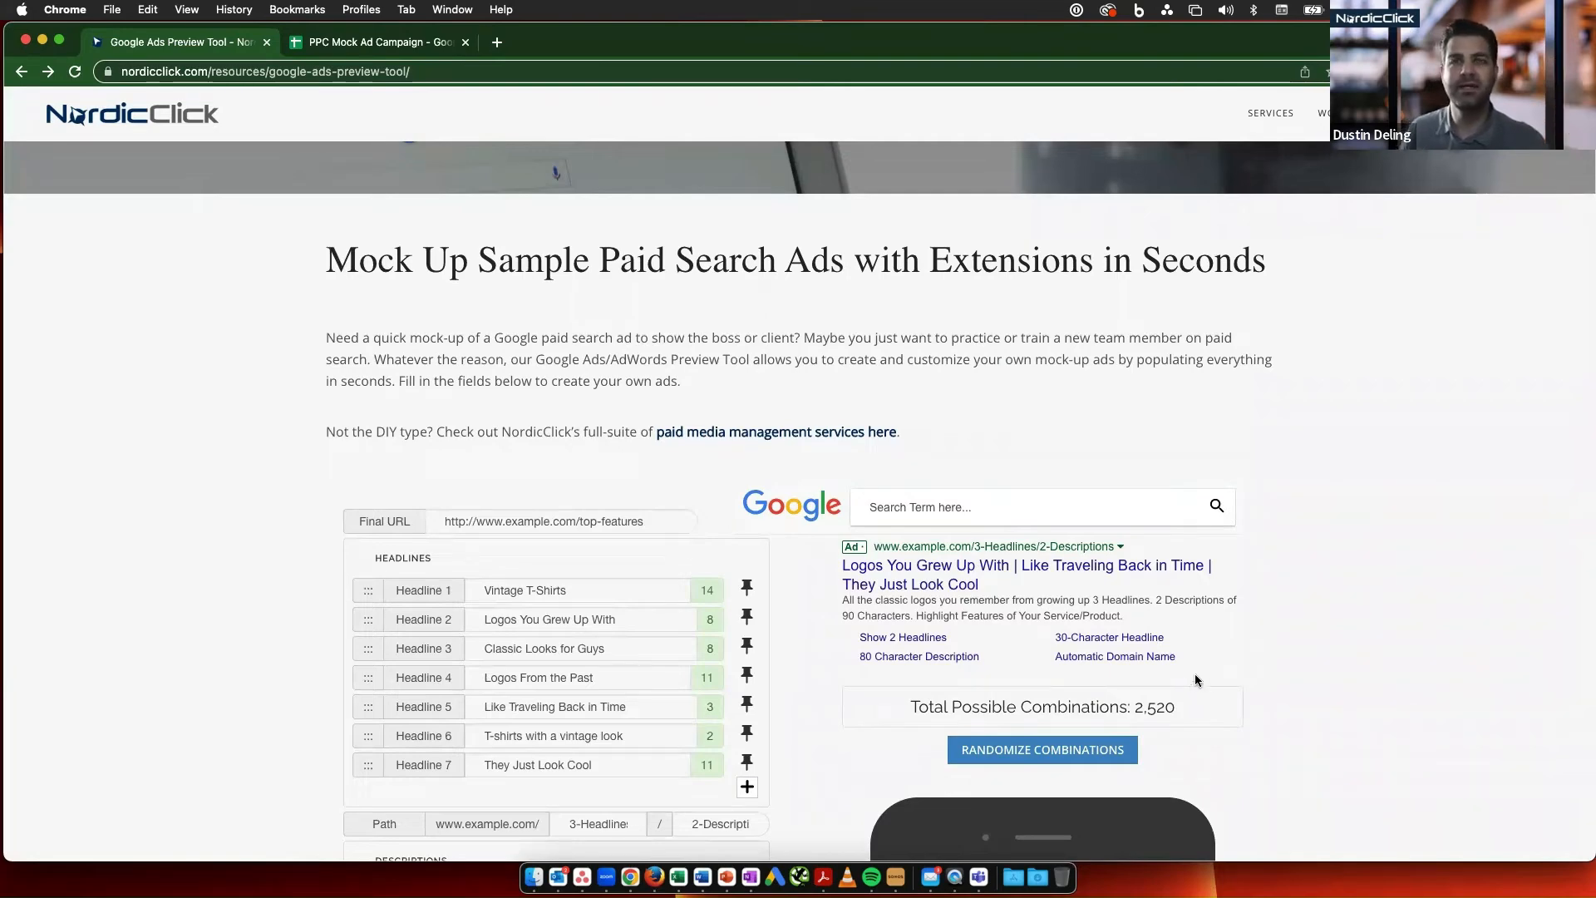
# - Review the ad preview with its sitelinks and enable the call asset
pyautogui.scroll(-1, 1192, 675)
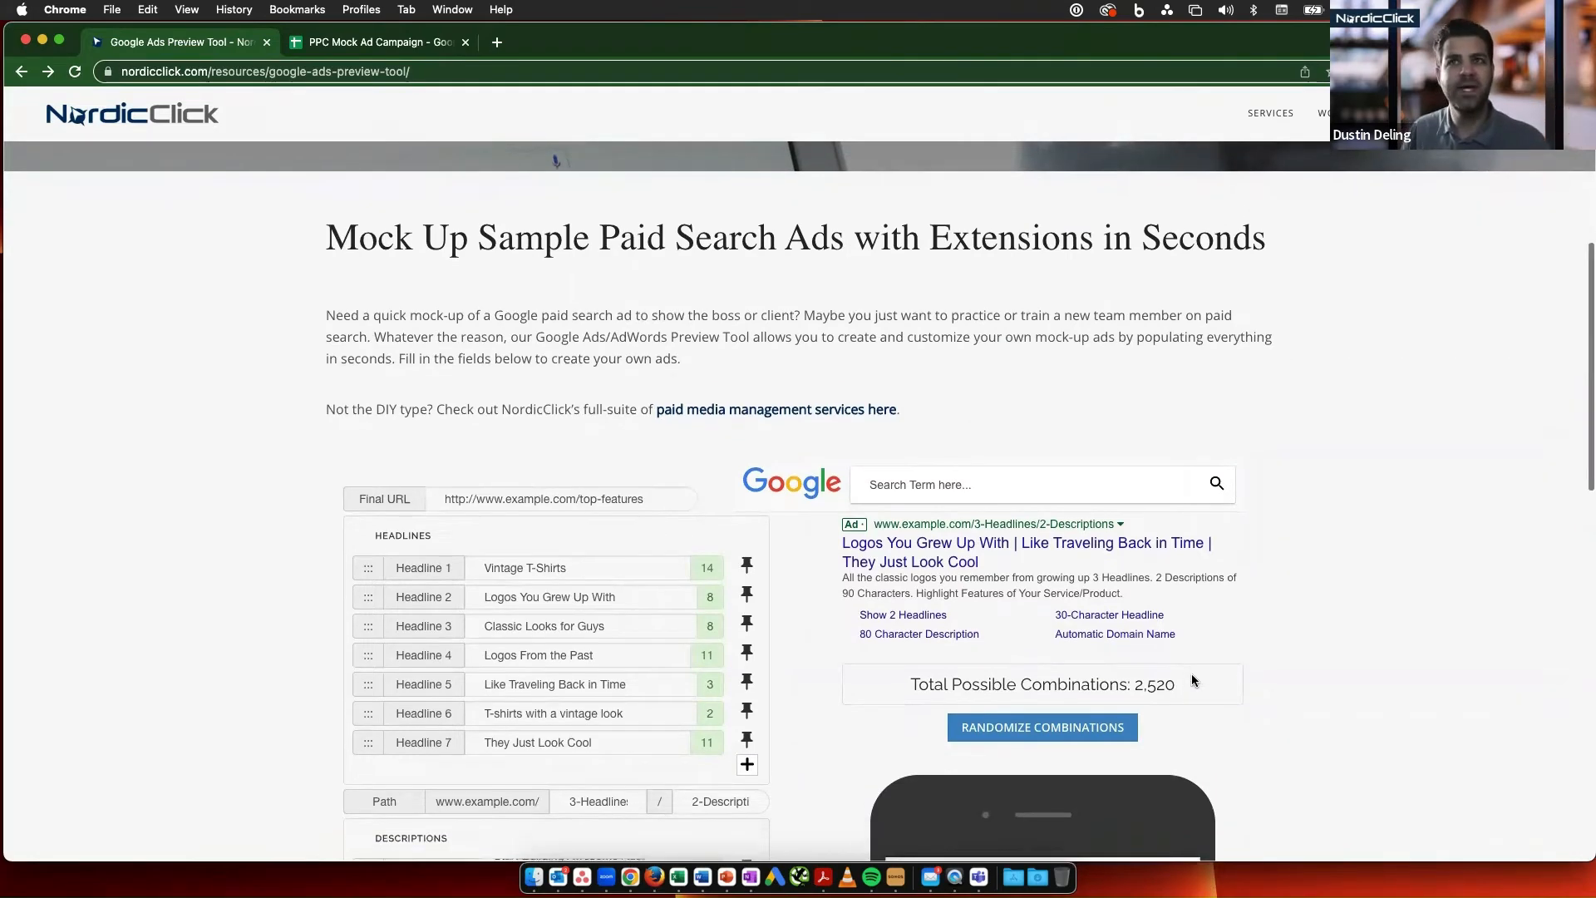
pyautogui.scroll(-2, 1192, 680)
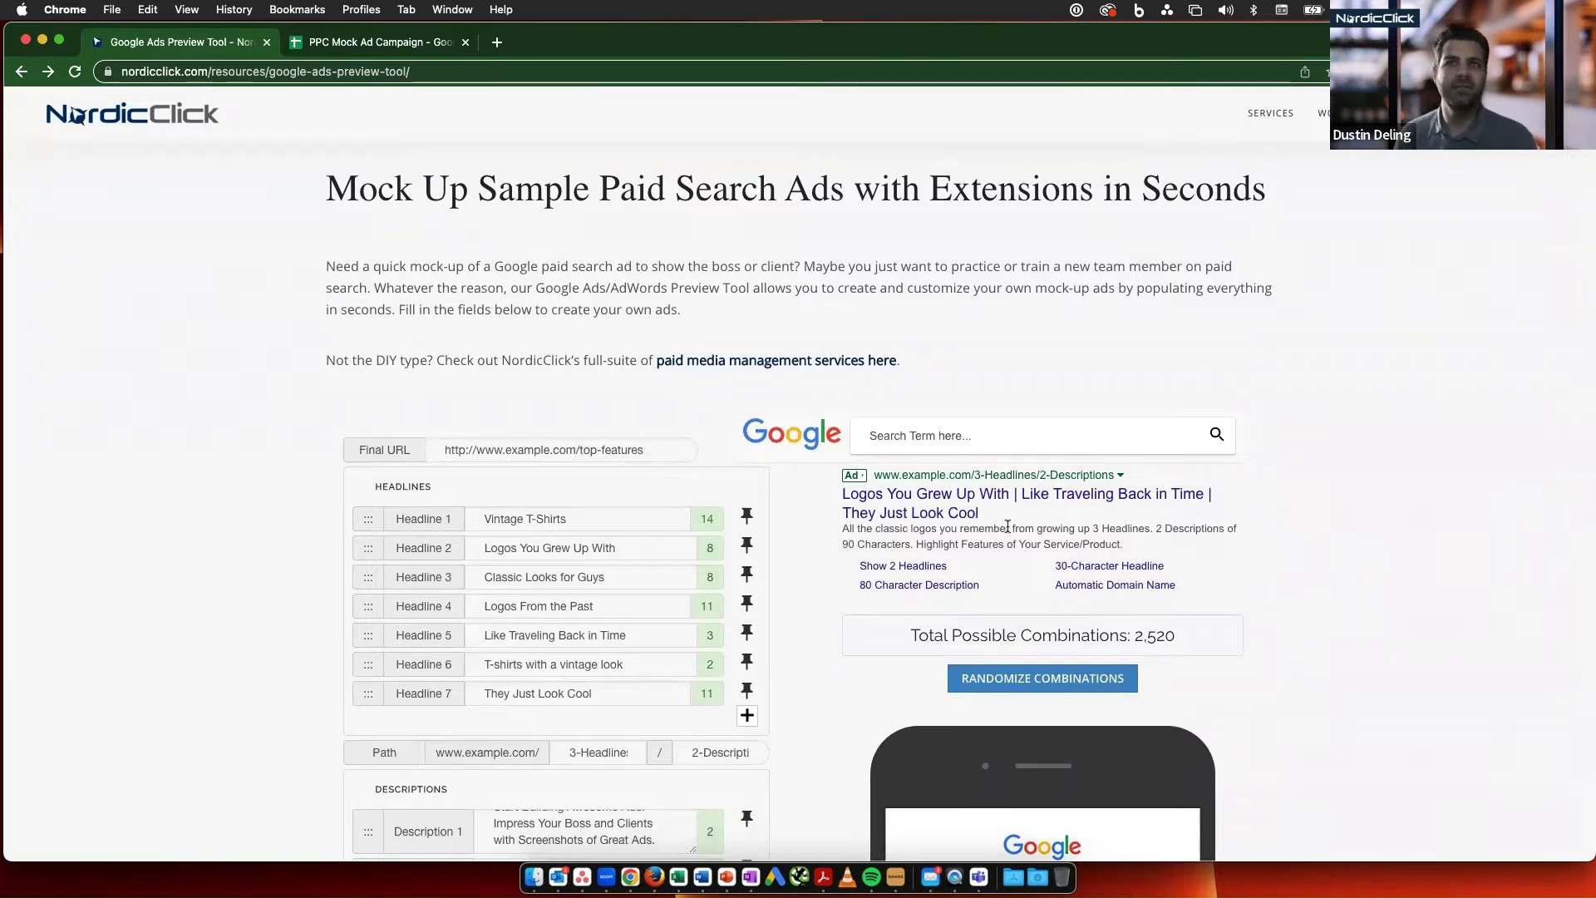
pyautogui.scroll(-5, 977, 574)
pyautogui.scroll(-5, 974, 573)
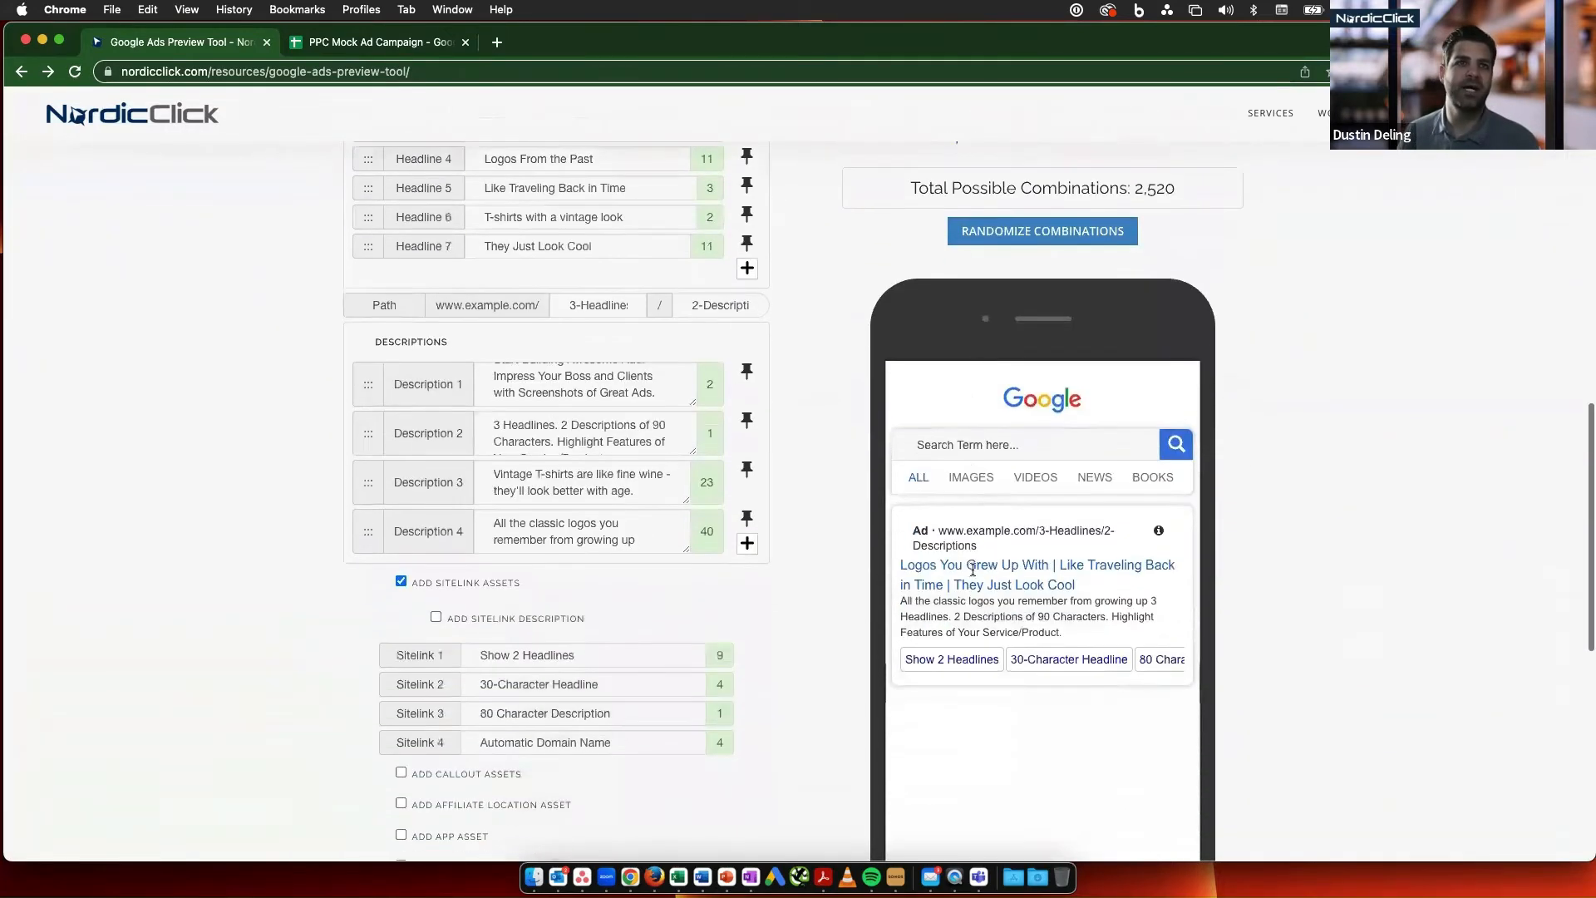
pyautogui.scroll(-5, 439, 698)
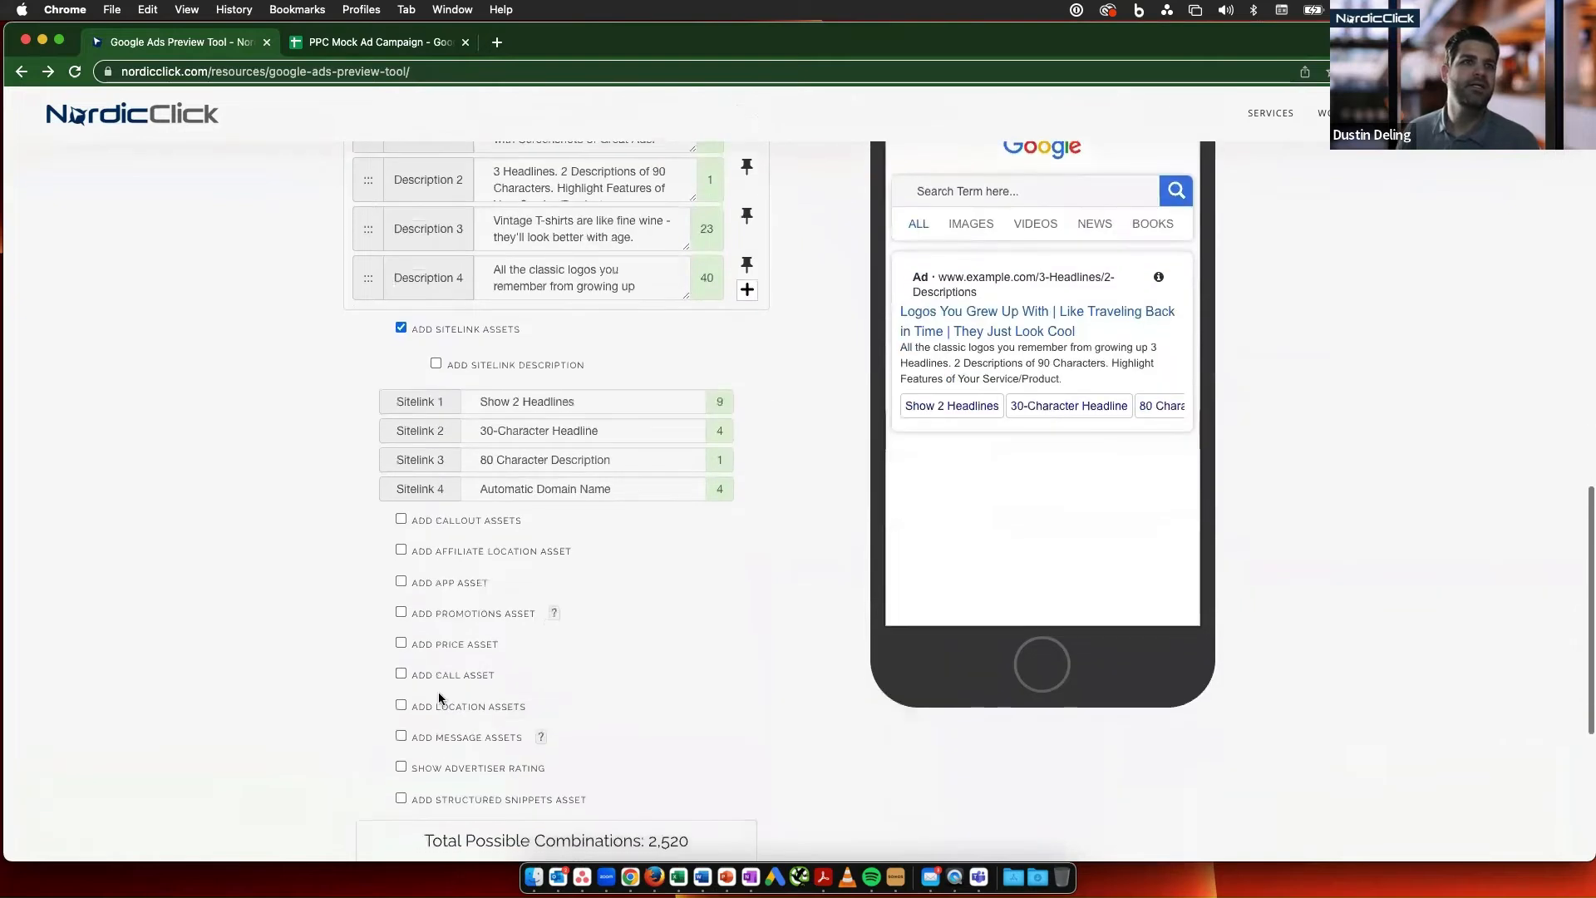
pyautogui.click(401, 672)
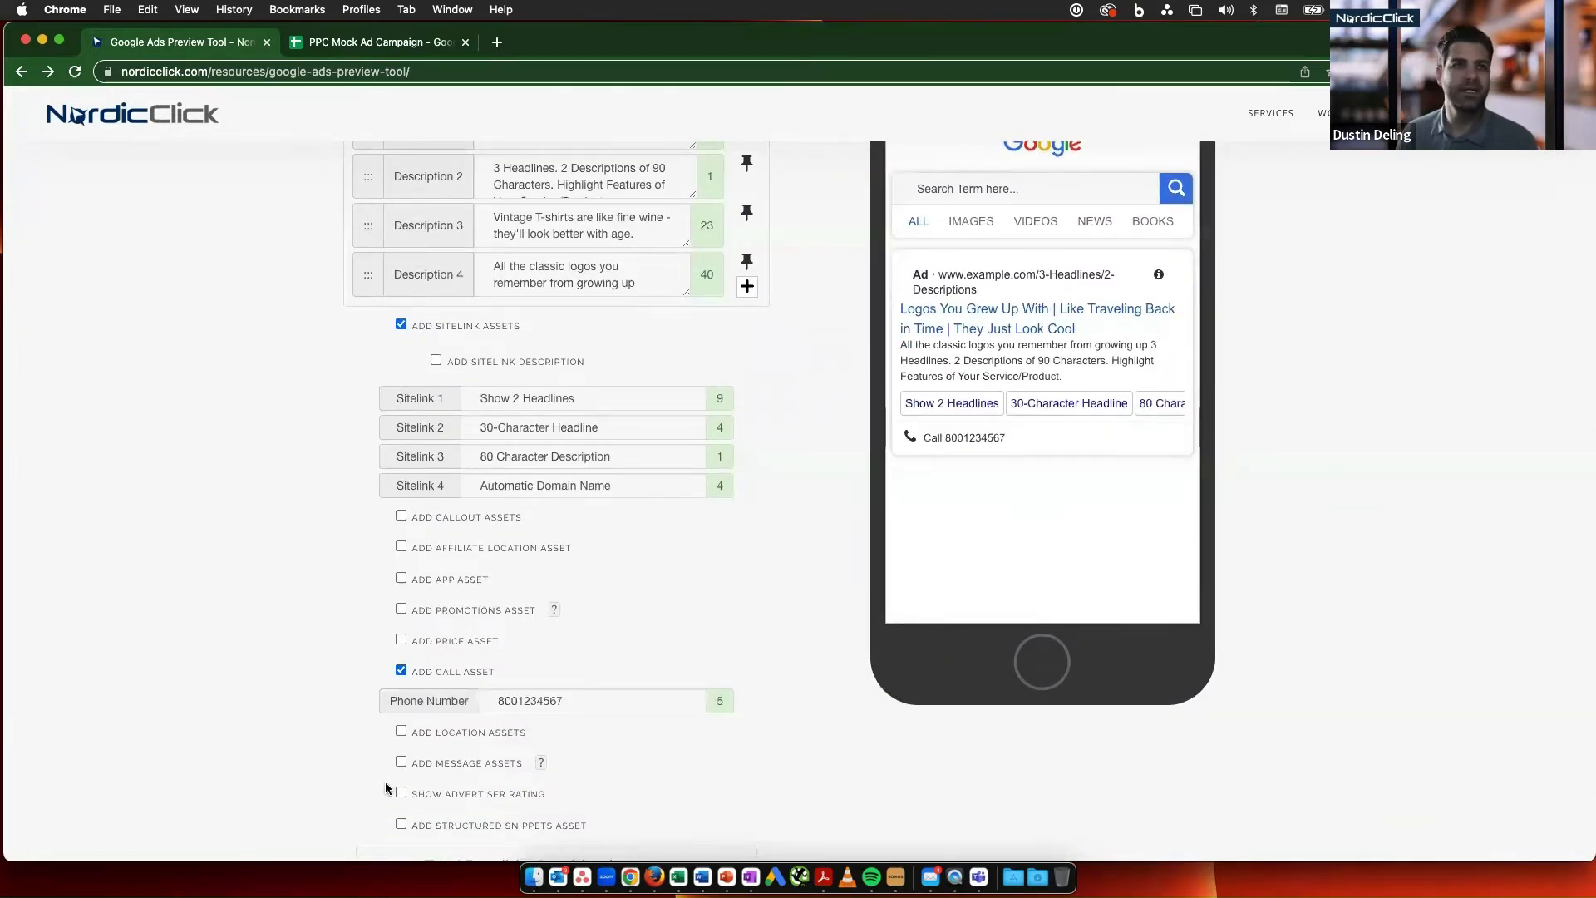
# - Enable the structured snippets asset with the header Brands and enter "nike" and "addidas" as its first two values
pyautogui.click(402, 824)
pyautogui.scroll(-1, 615, 783)
pyautogui.scroll(-4, 615, 783)
pyautogui.click(590, 687)
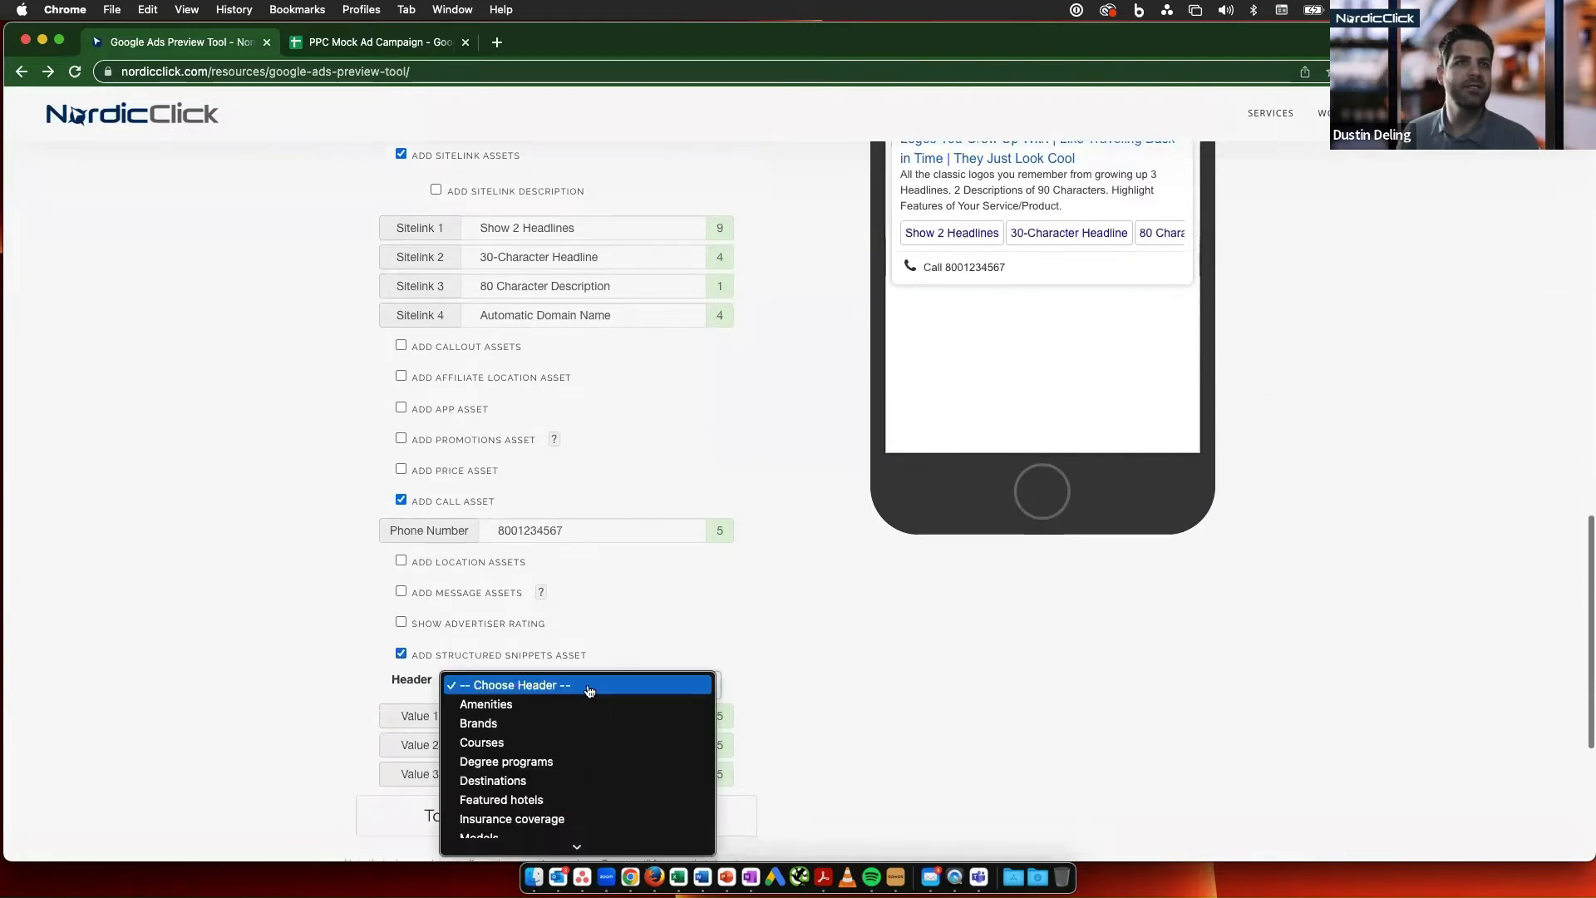
pyautogui.click(562, 732)
pyautogui.click(518, 714)
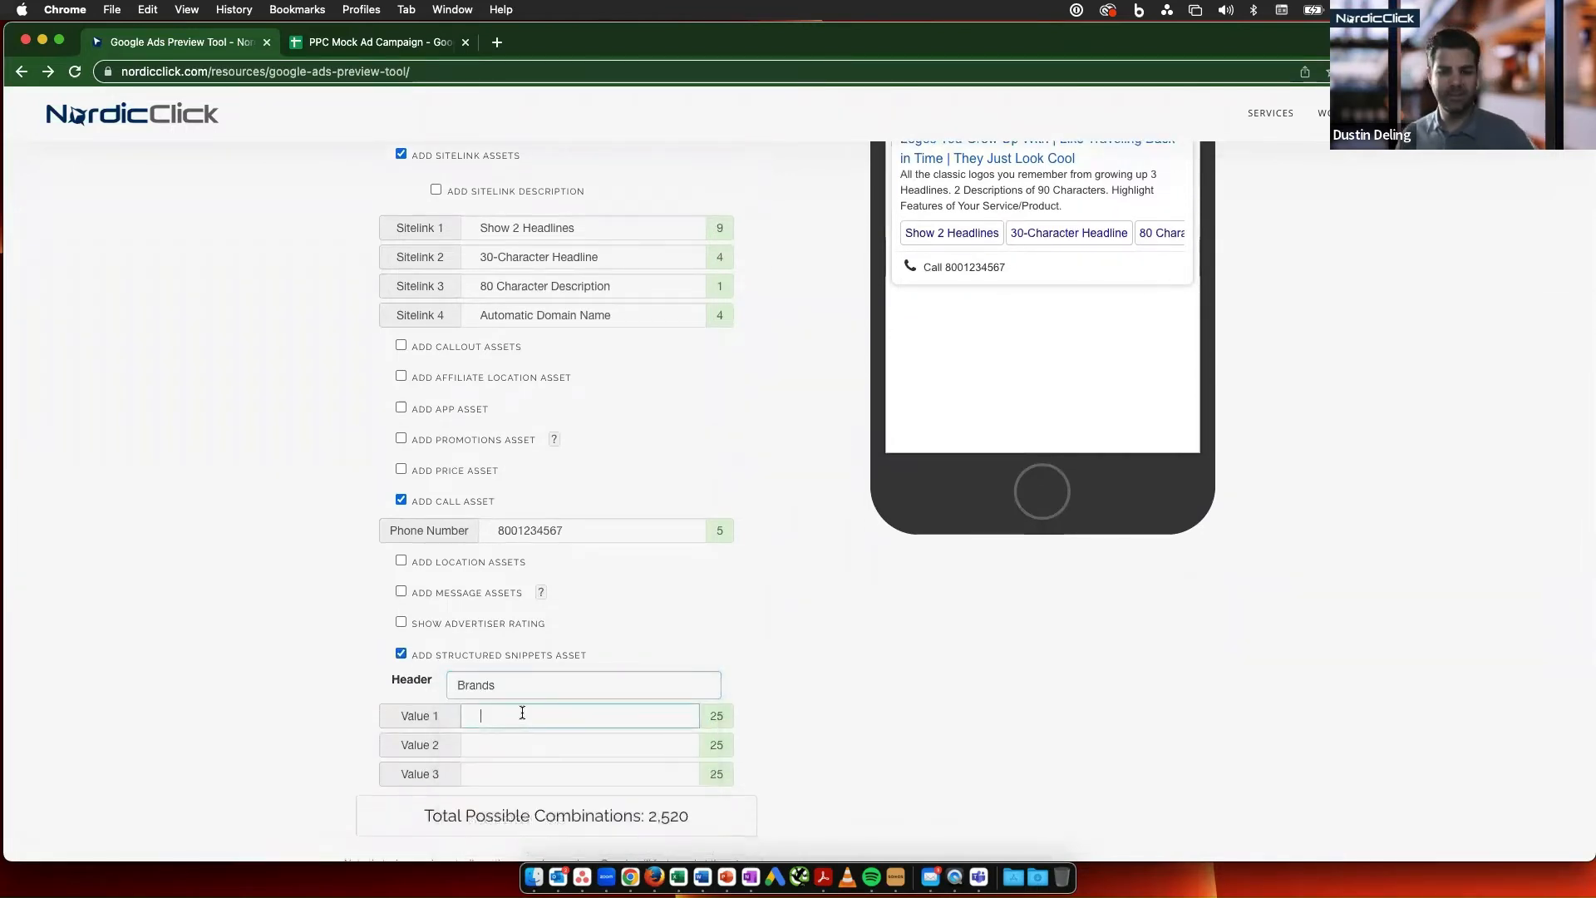
pyautogui.write('nike')
pyautogui.press('Tab')
pyautogui.write('addida')
pyautogui.click(545, 770)
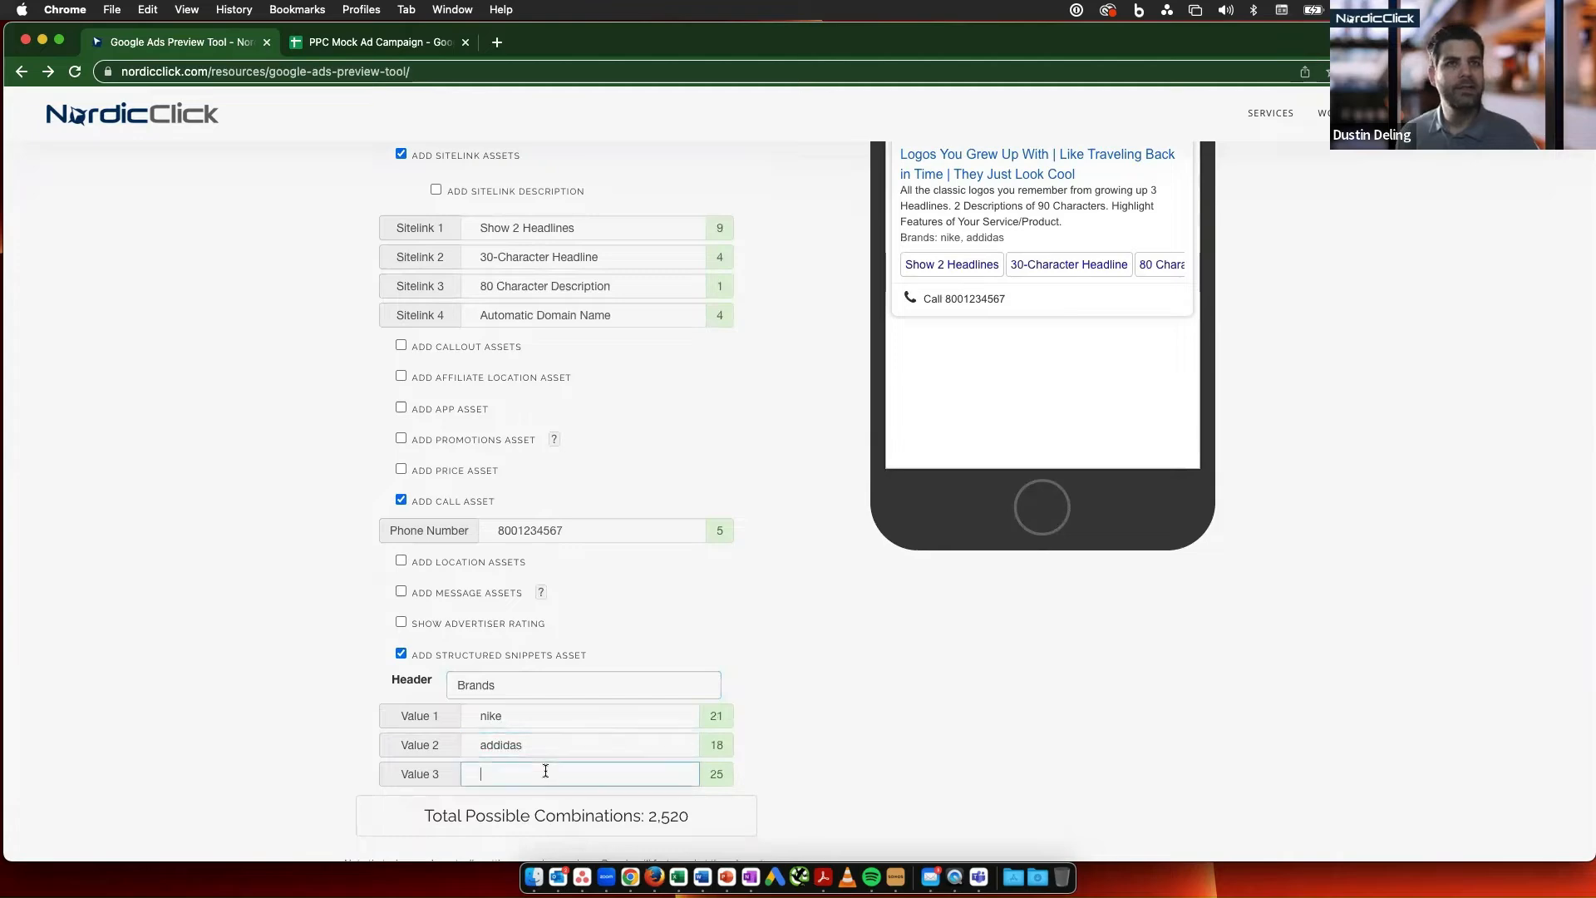
# - Add Headline 8 and fill it with "They Just Look Cool" copied from the B2C sheet
pyautogui.scroll(10, 1040, 374)
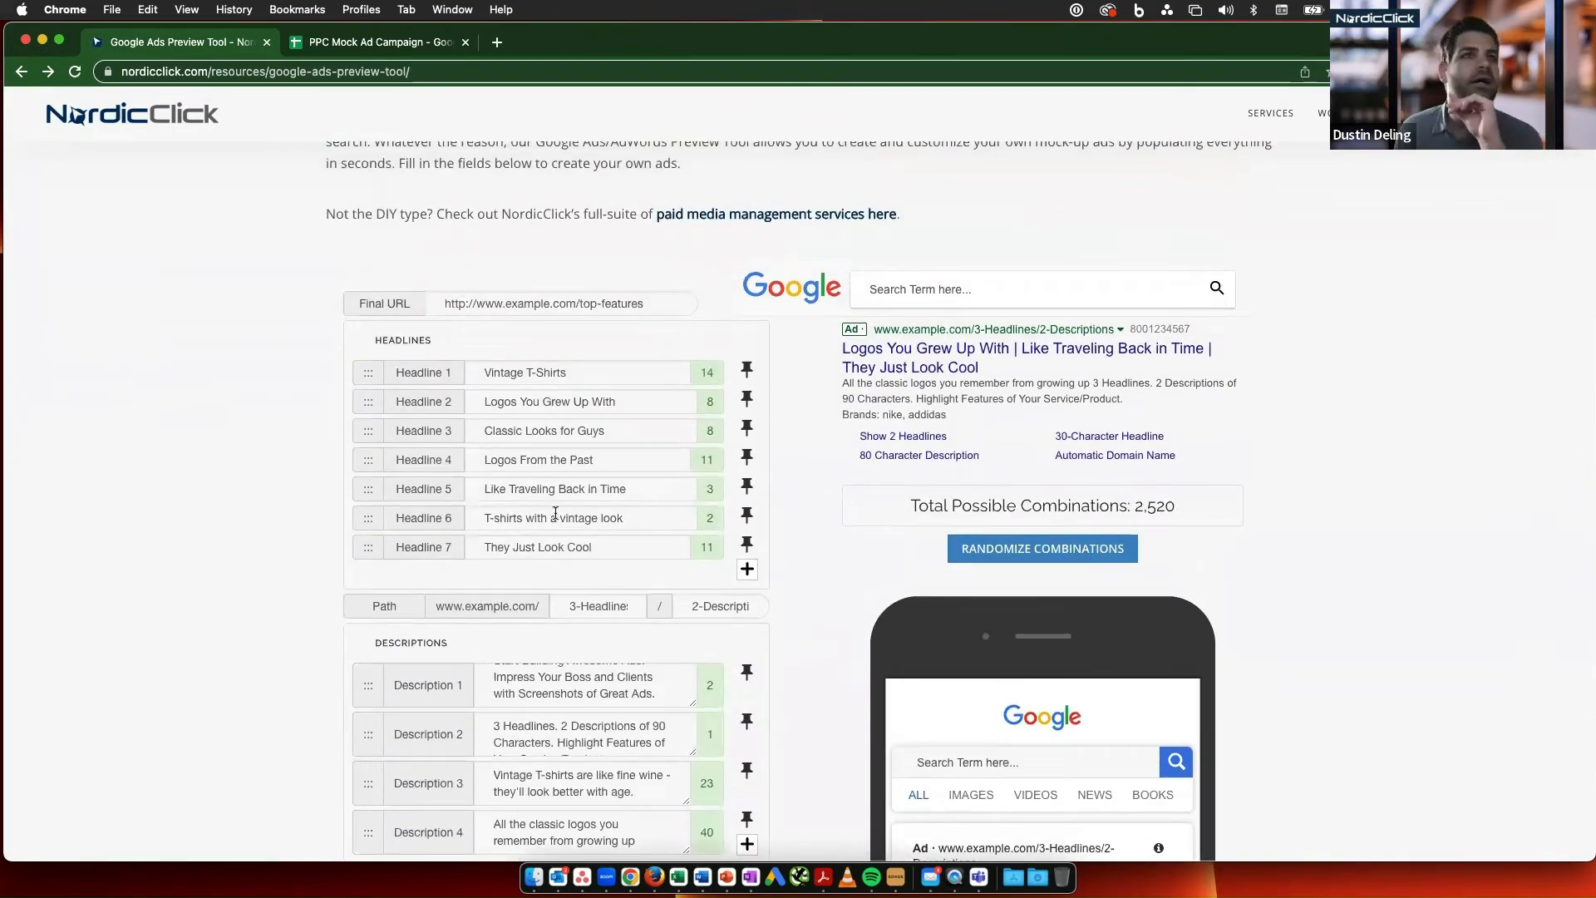
pyautogui.scroll(-2, 554, 511)
pyautogui.scroll(-1, 555, 513)
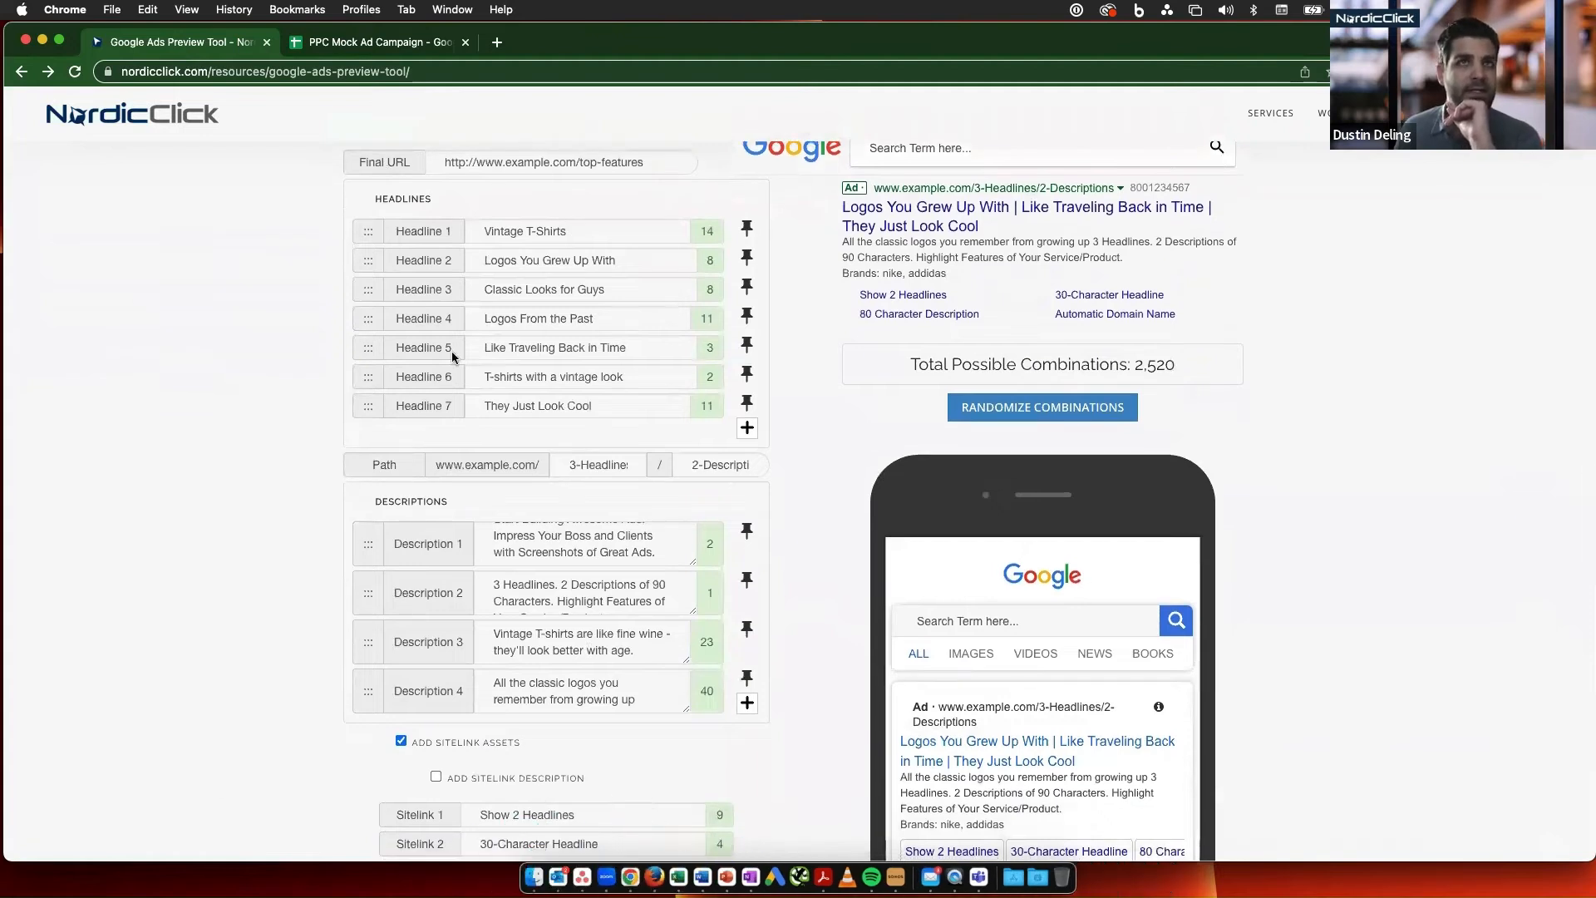
pyautogui.click(747, 428)
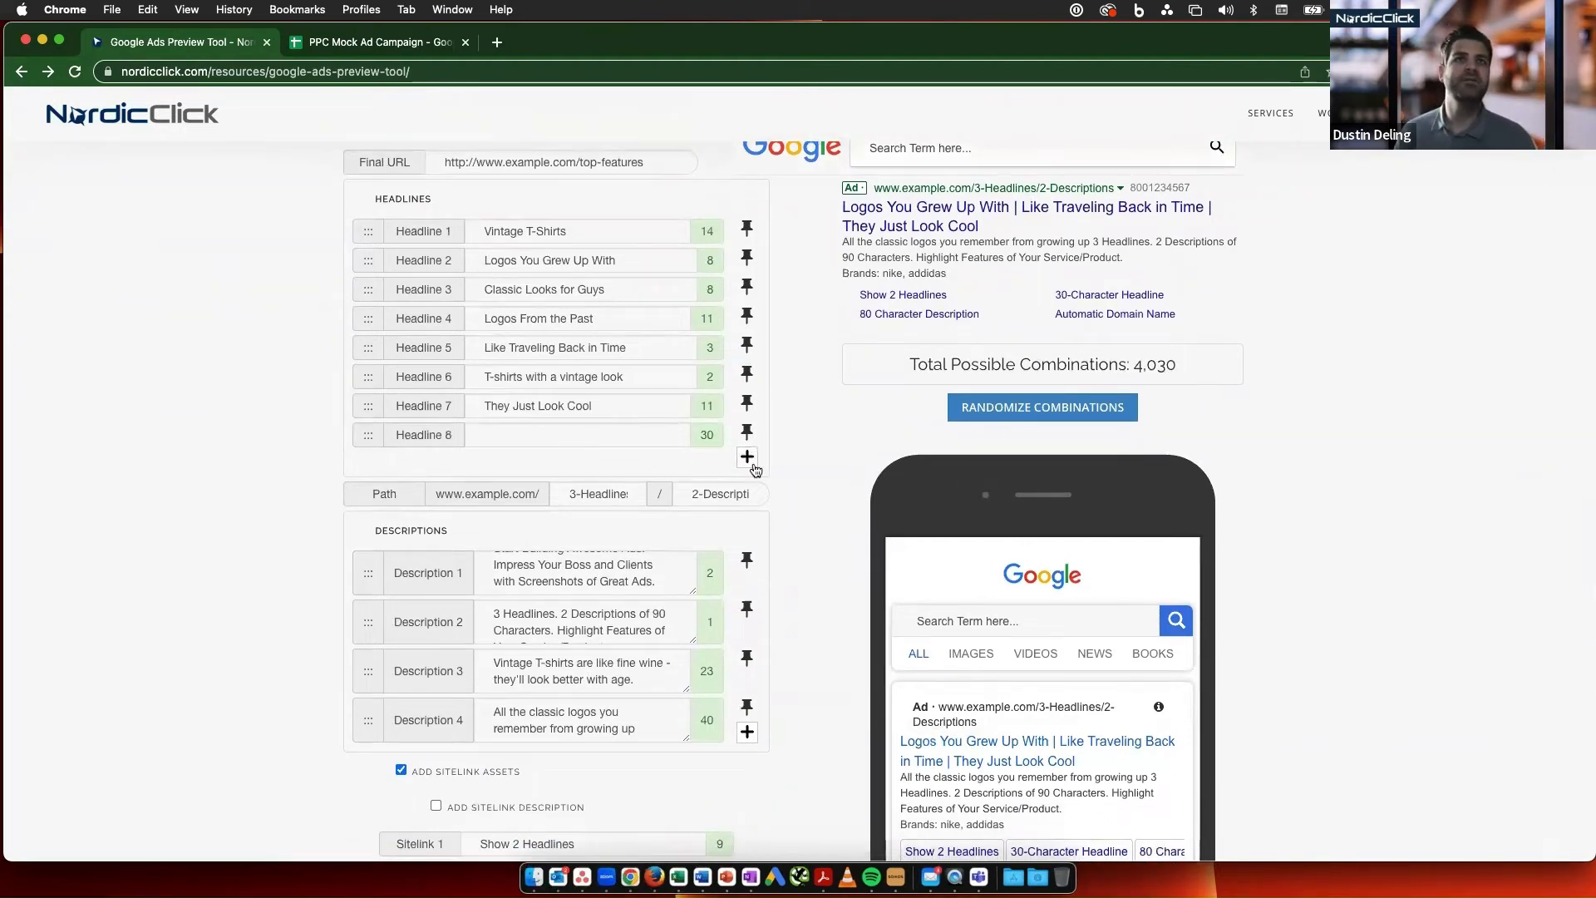
pyautogui.click(391, 42)
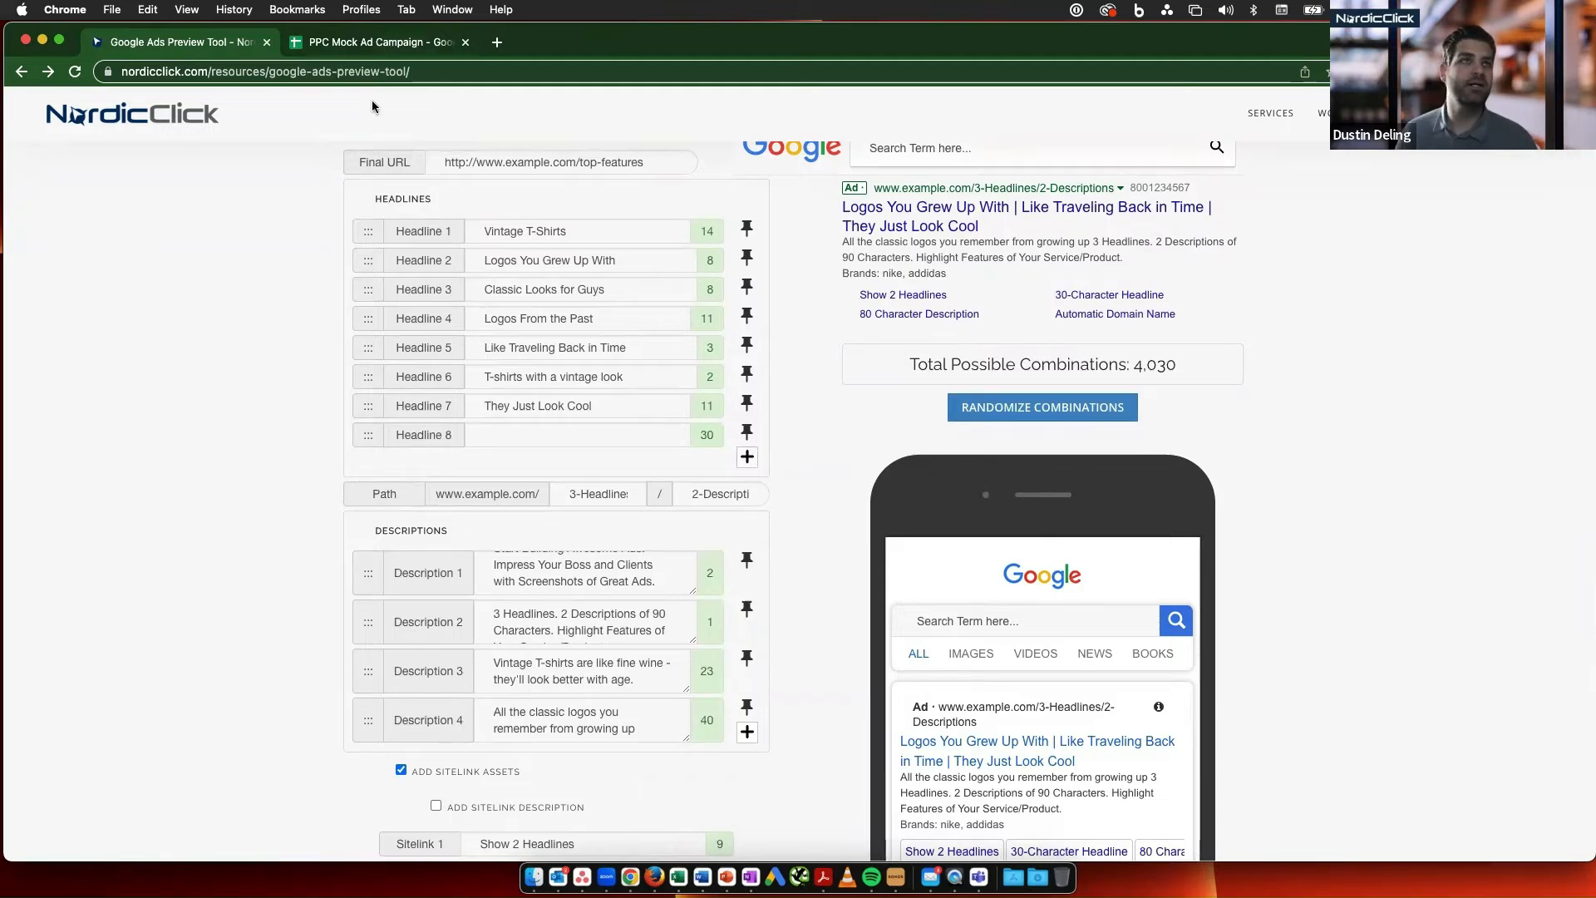
pyautogui.click(107, 541)
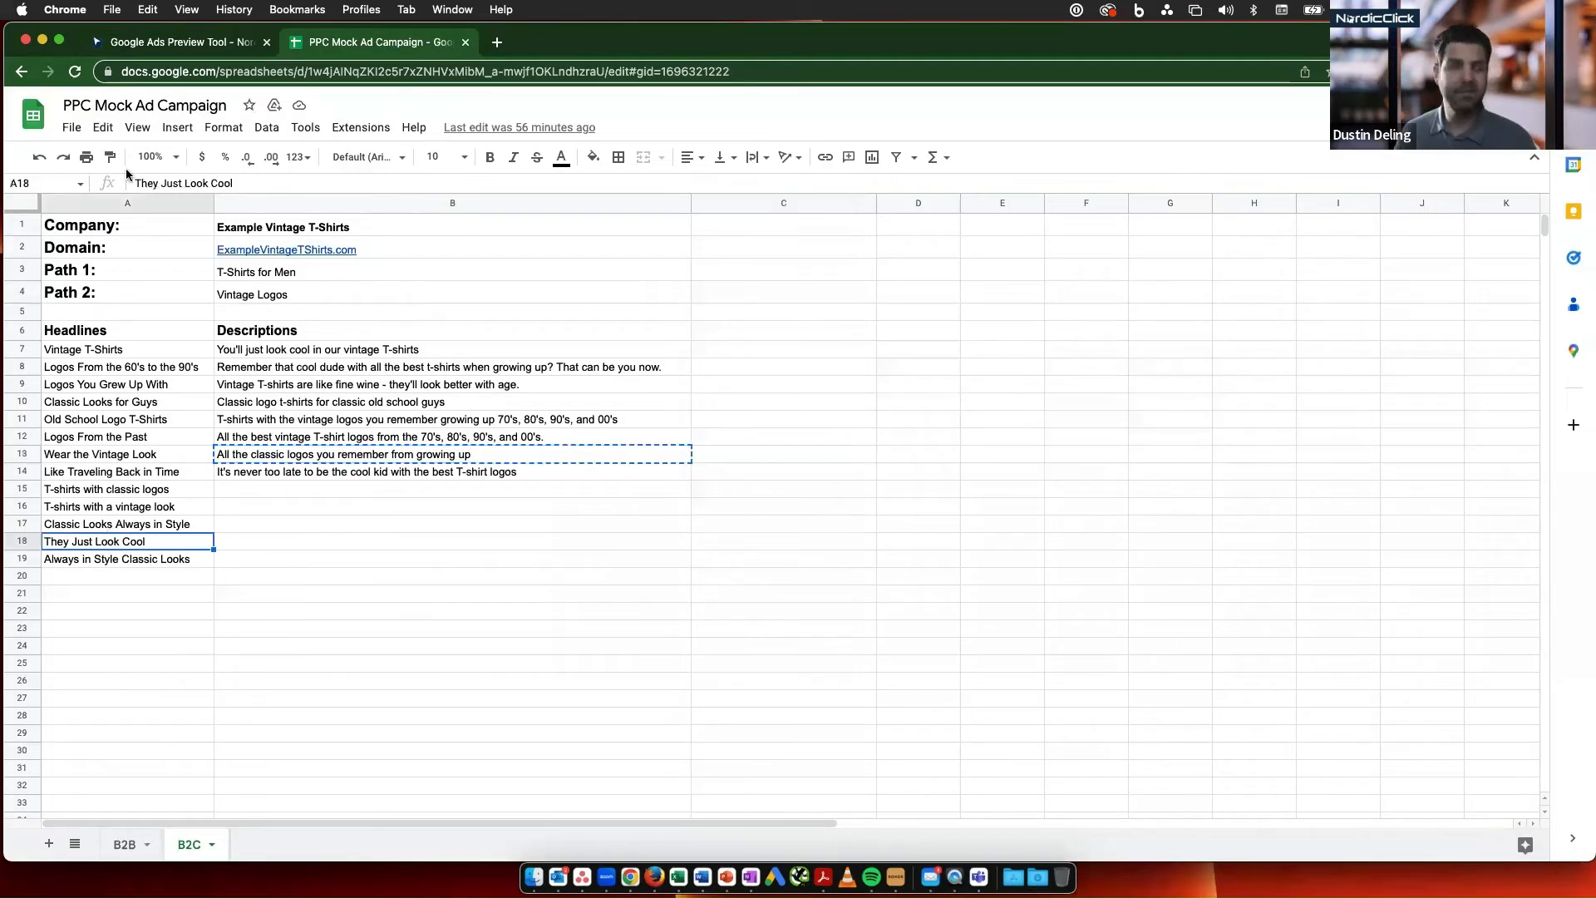
pyautogui.press('cmd+c')
pyautogui.click(151, 48)
pyautogui.click(587, 435)
pyautogui.press('cmd+v')
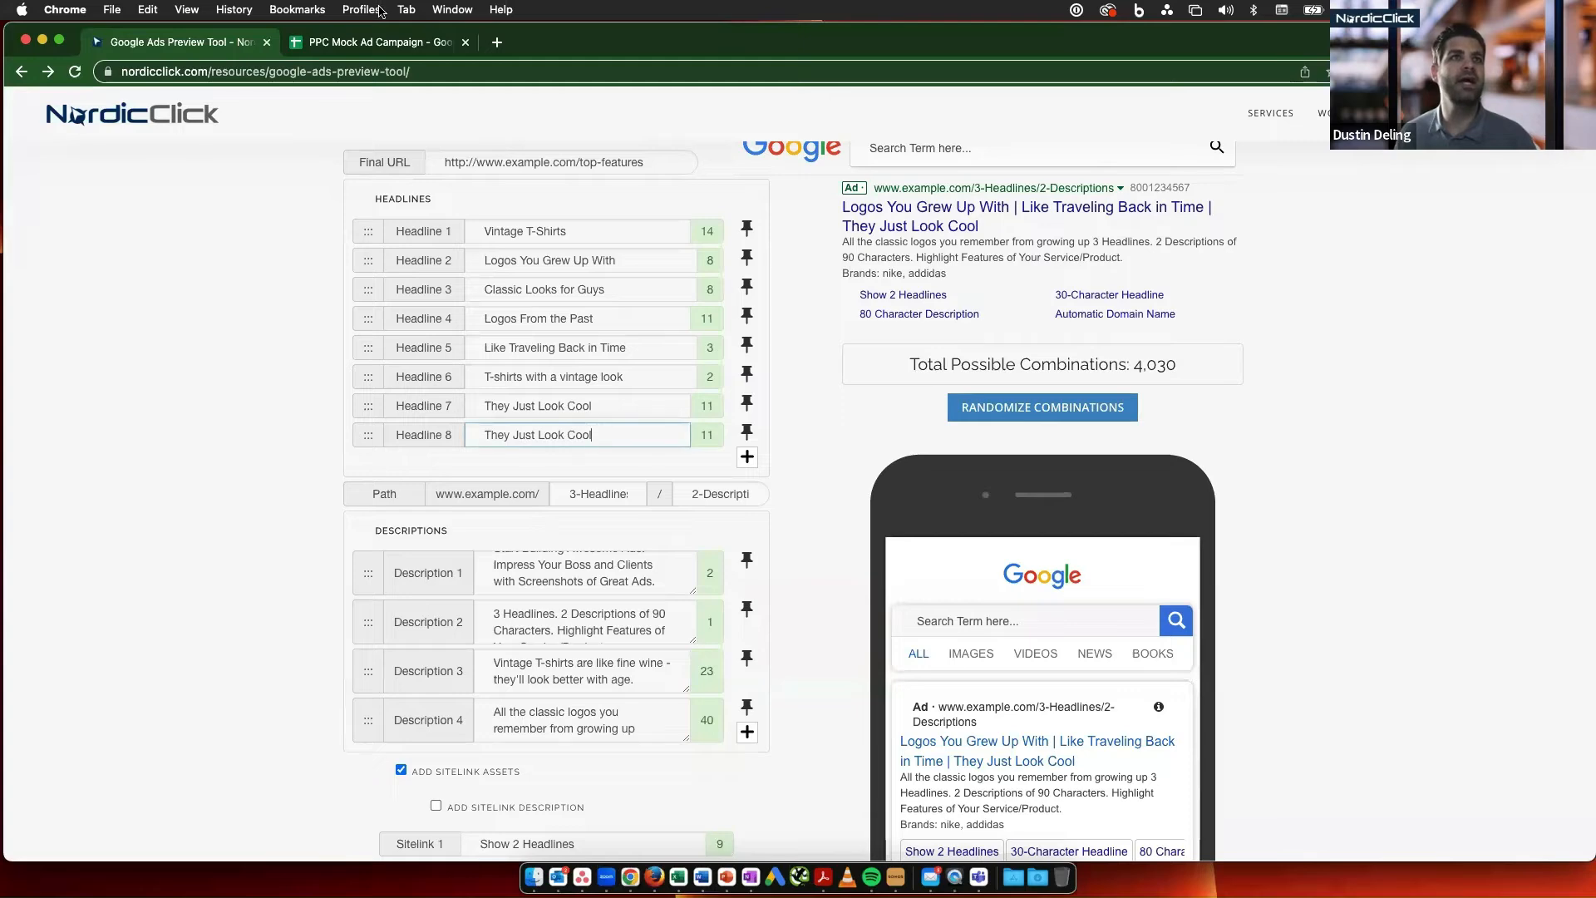
# - Add Headline 9 and fill it with "Always in Style Classic Looks" copied from the B2C sheet
pyautogui.click(746, 456)
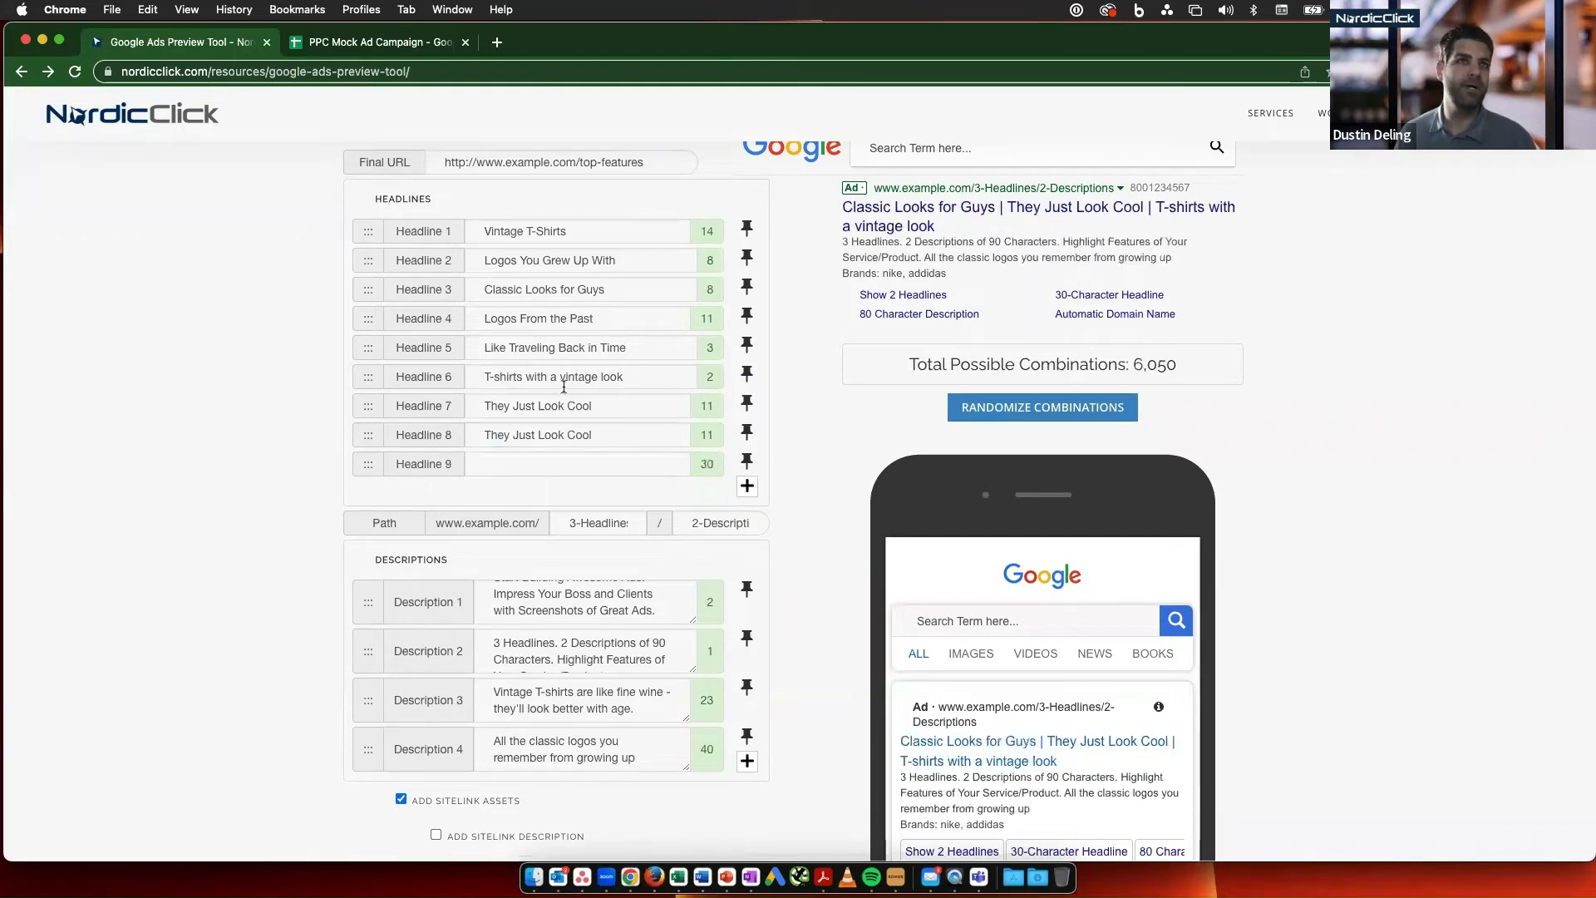
pyautogui.click(363, 41)
pyautogui.click(143, 559)
pyautogui.press('cmd+c')
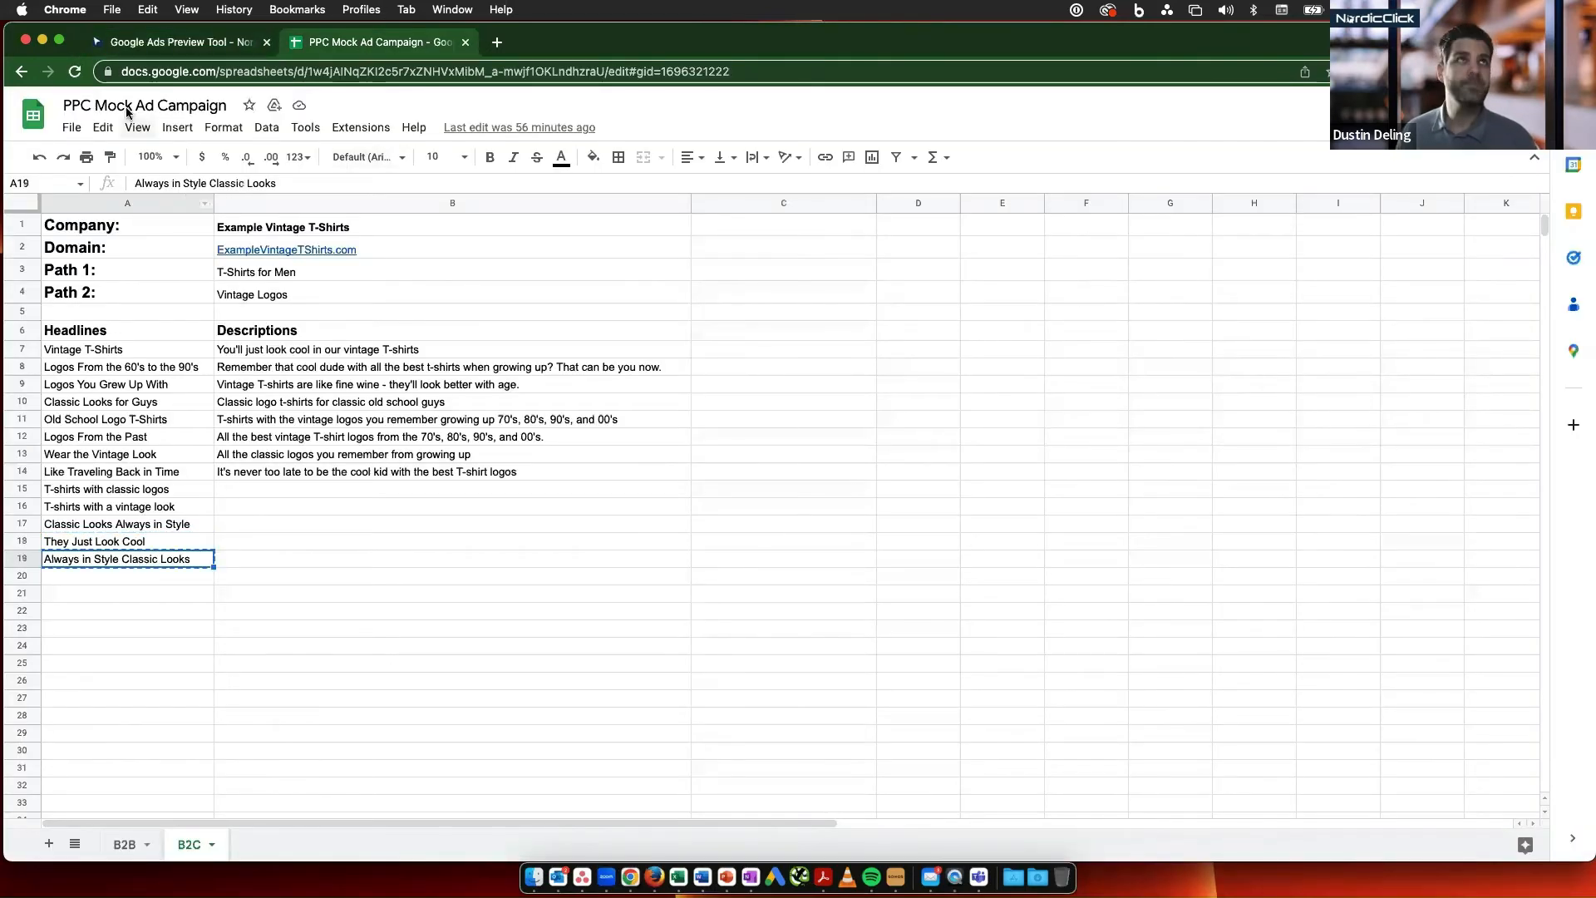
pyautogui.click(149, 48)
pyautogui.click(522, 464)
pyautogui.press('cmd+v')
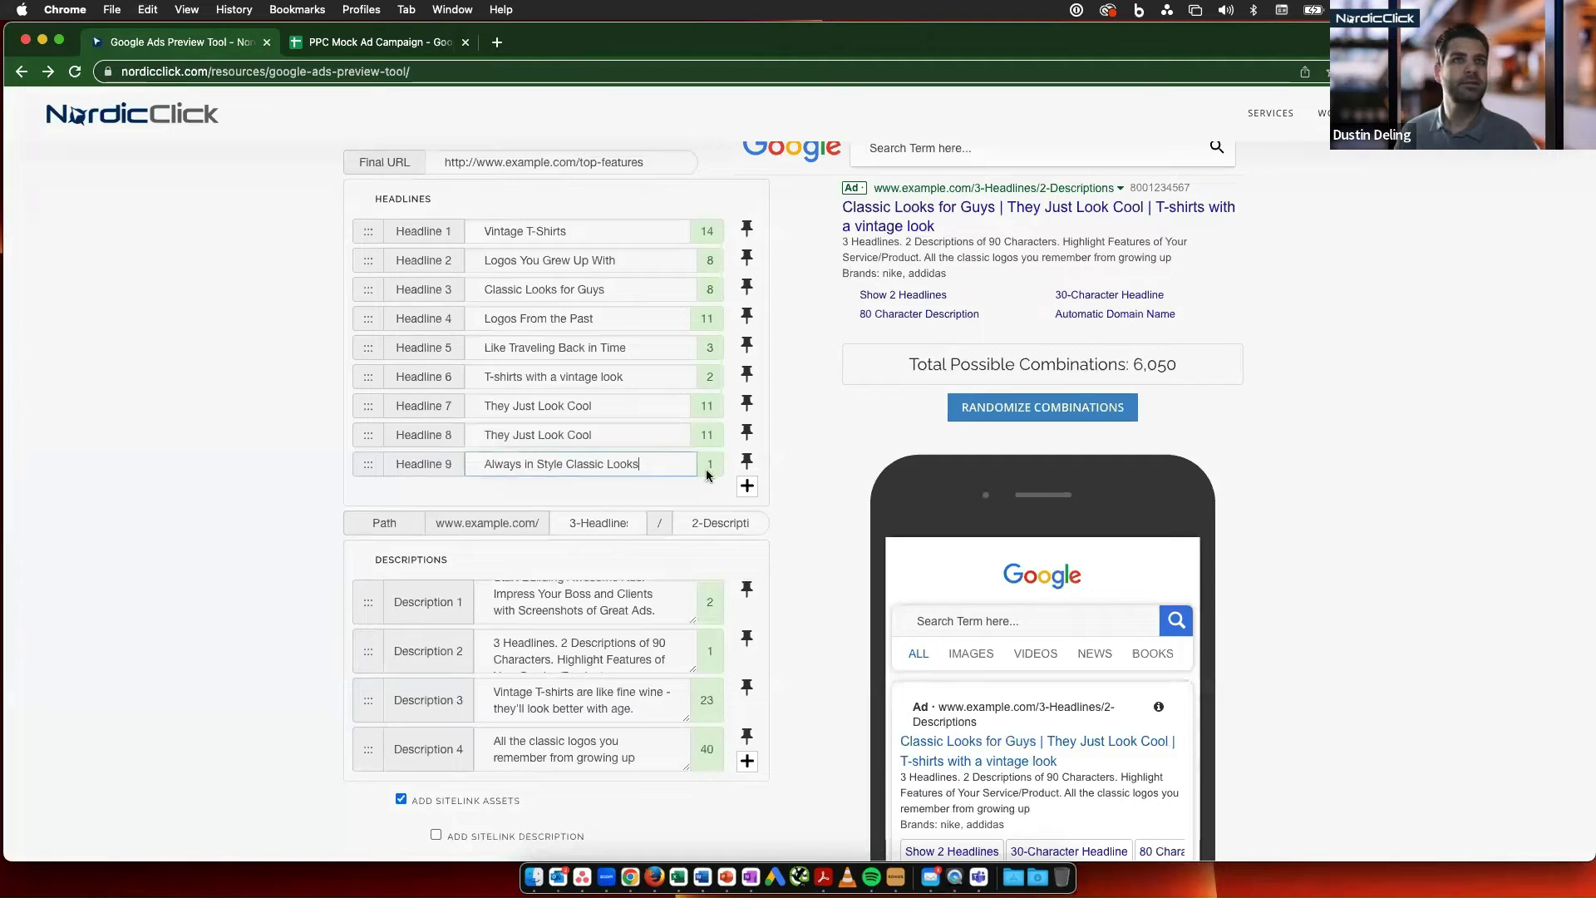
# - Add three more empty headline fields, Headlines 10 to 12, to the ad
pyautogui.click(746, 489)
pyautogui.click(747, 518)
pyautogui.click(747, 547)
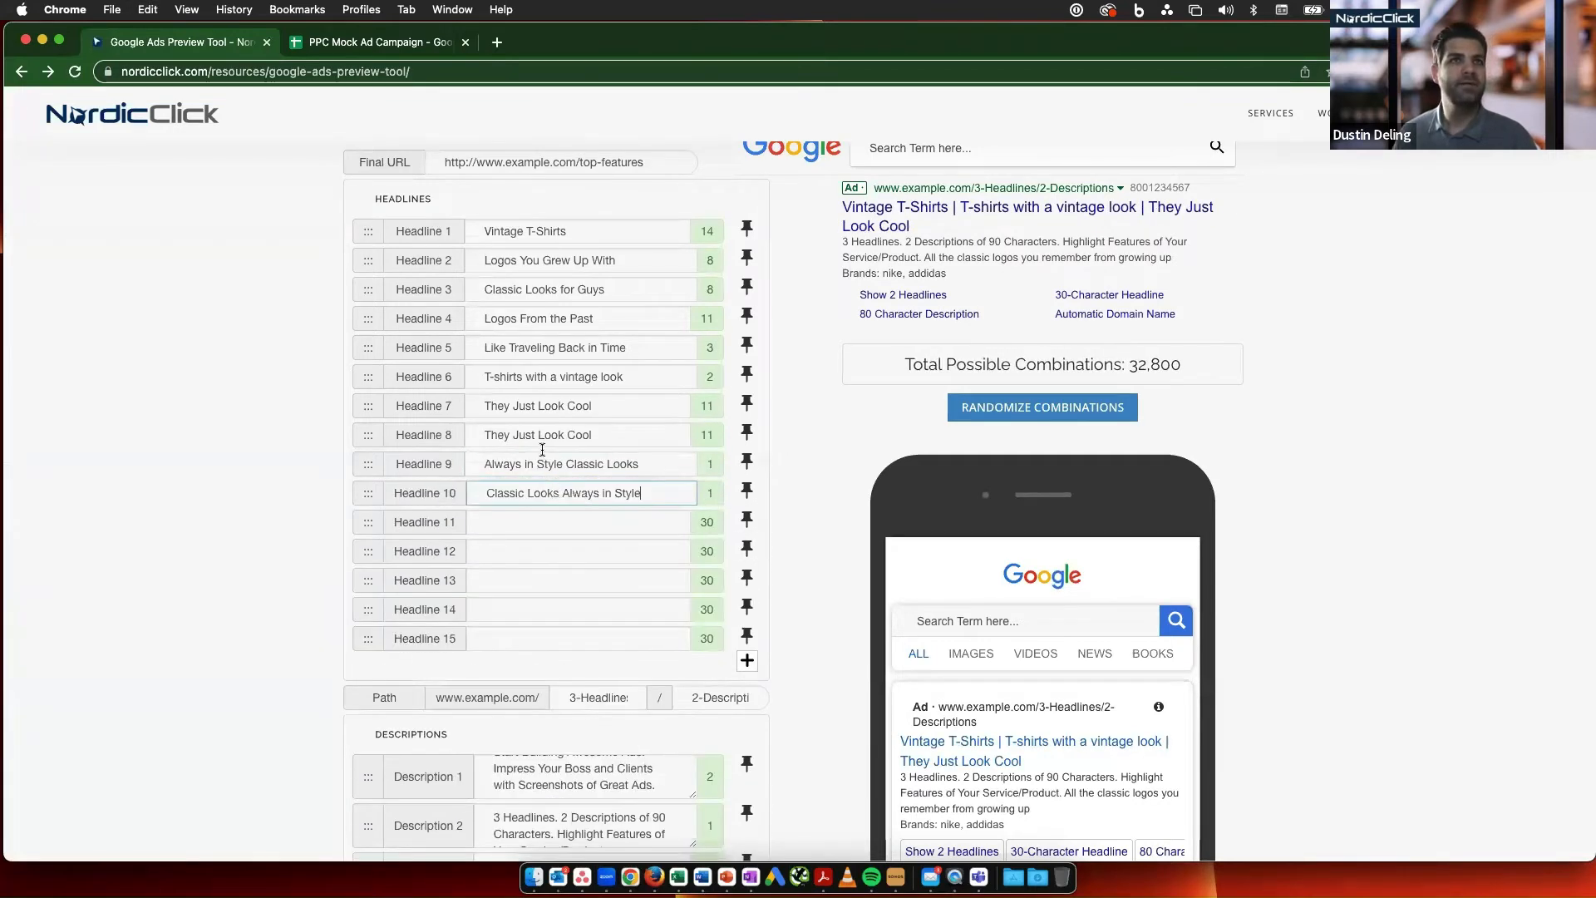
# - Fill Headline 10 with "Classic Looks Always in Style" and Headlines 11 to 15 with "They Just Look Cool" copied from Headline 7
pyautogui.click(542, 449)
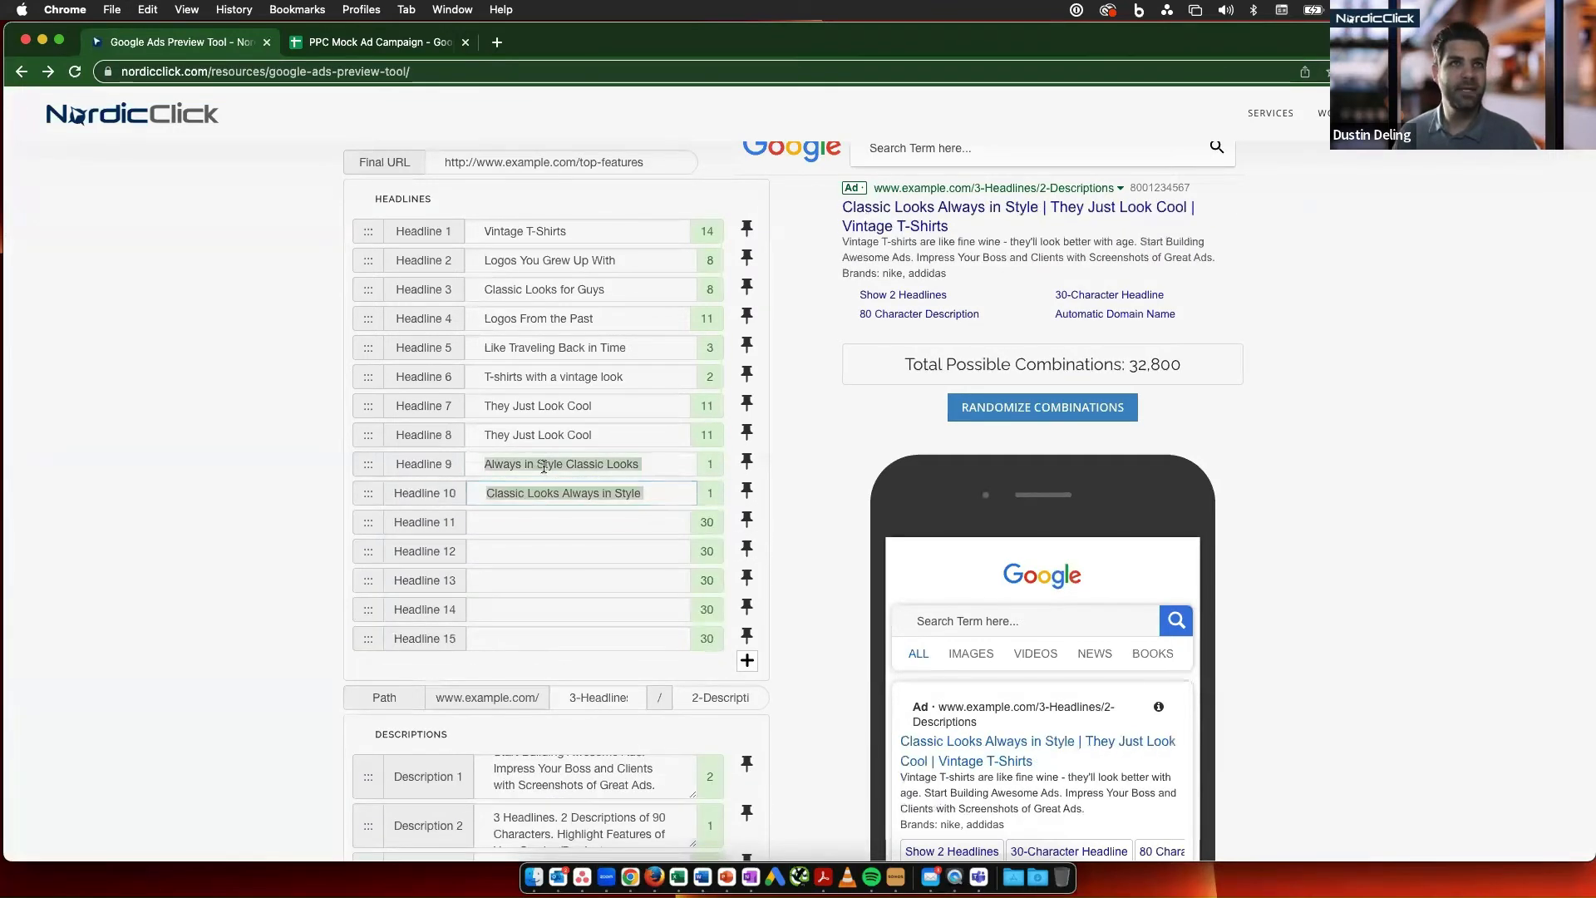
pyautogui.click(525, 405)
pyautogui.press('cmd+a')
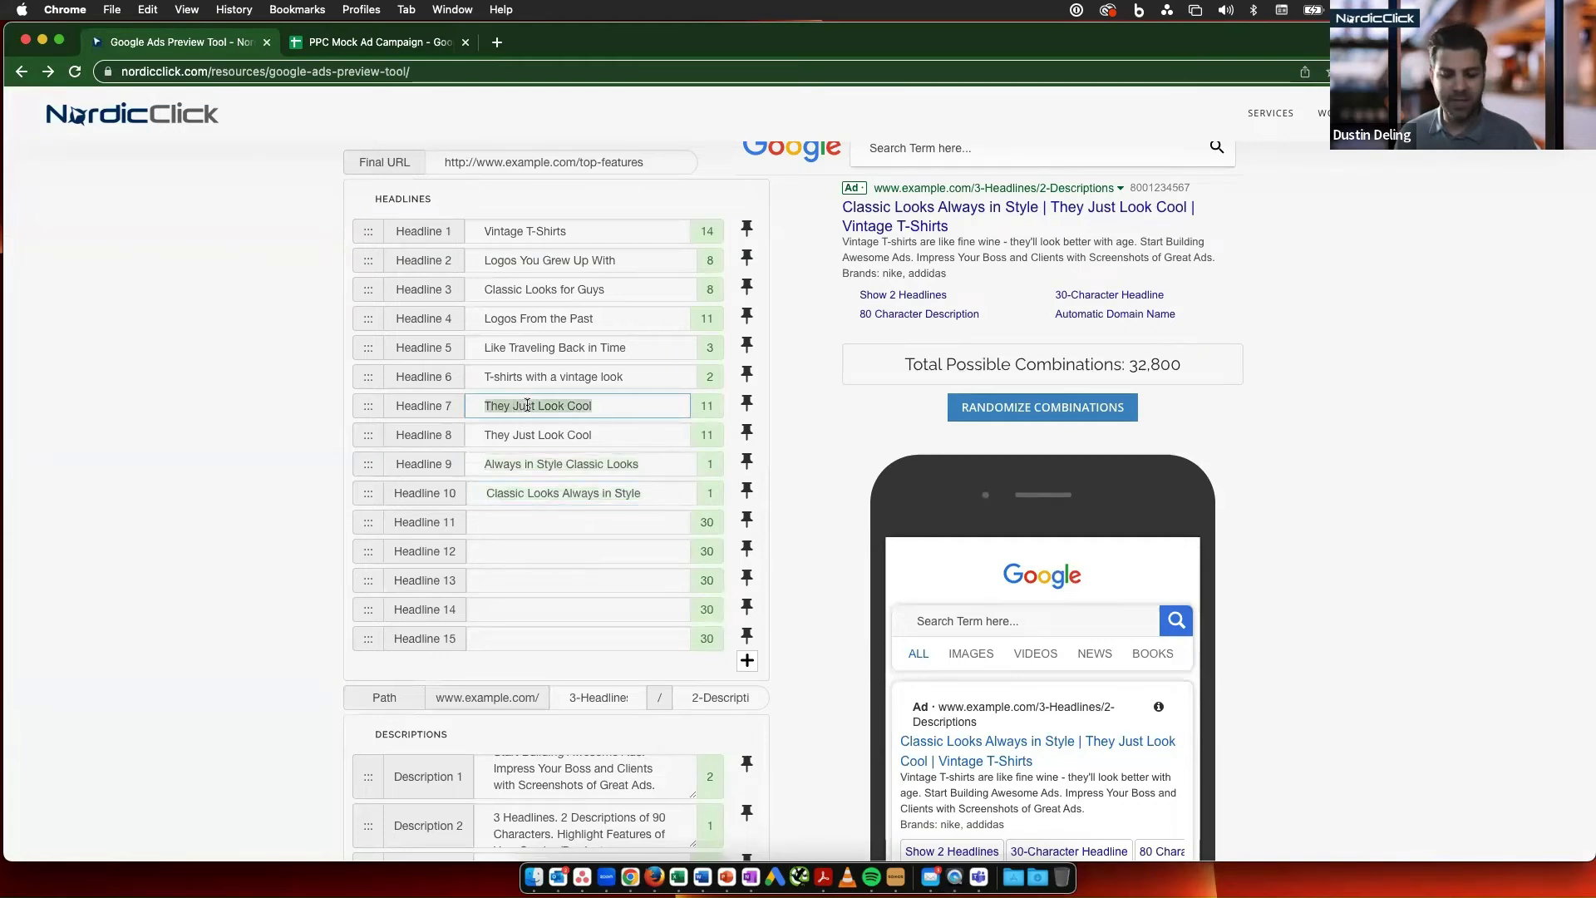
pyautogui.press('cmd+c')
pyautogui.click(547, 527)
pyautogui.press('cmd+v')
pyautogui.click(552, 550)
pyautogui.press('cmd+v')
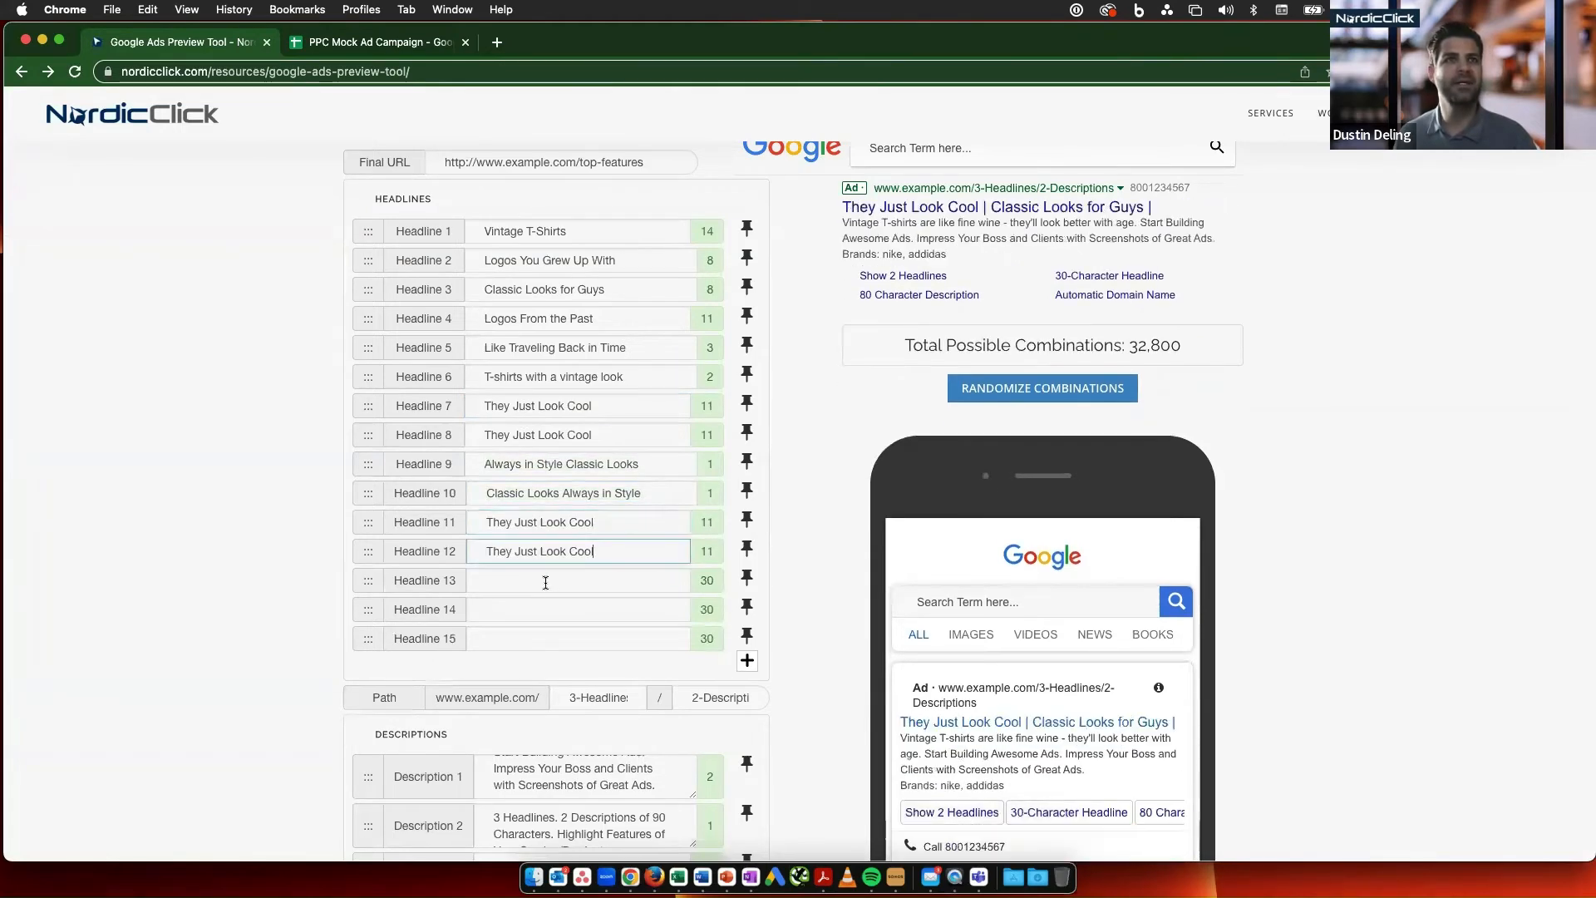
pyautogui.click(545, 582)
pyautogui.press('cmd+v')
pyautogui.click(541, 613)
pyautogui.press('cmd+v')
pyautogui.click(542, 640)
pyautogui.press('cmd+v')
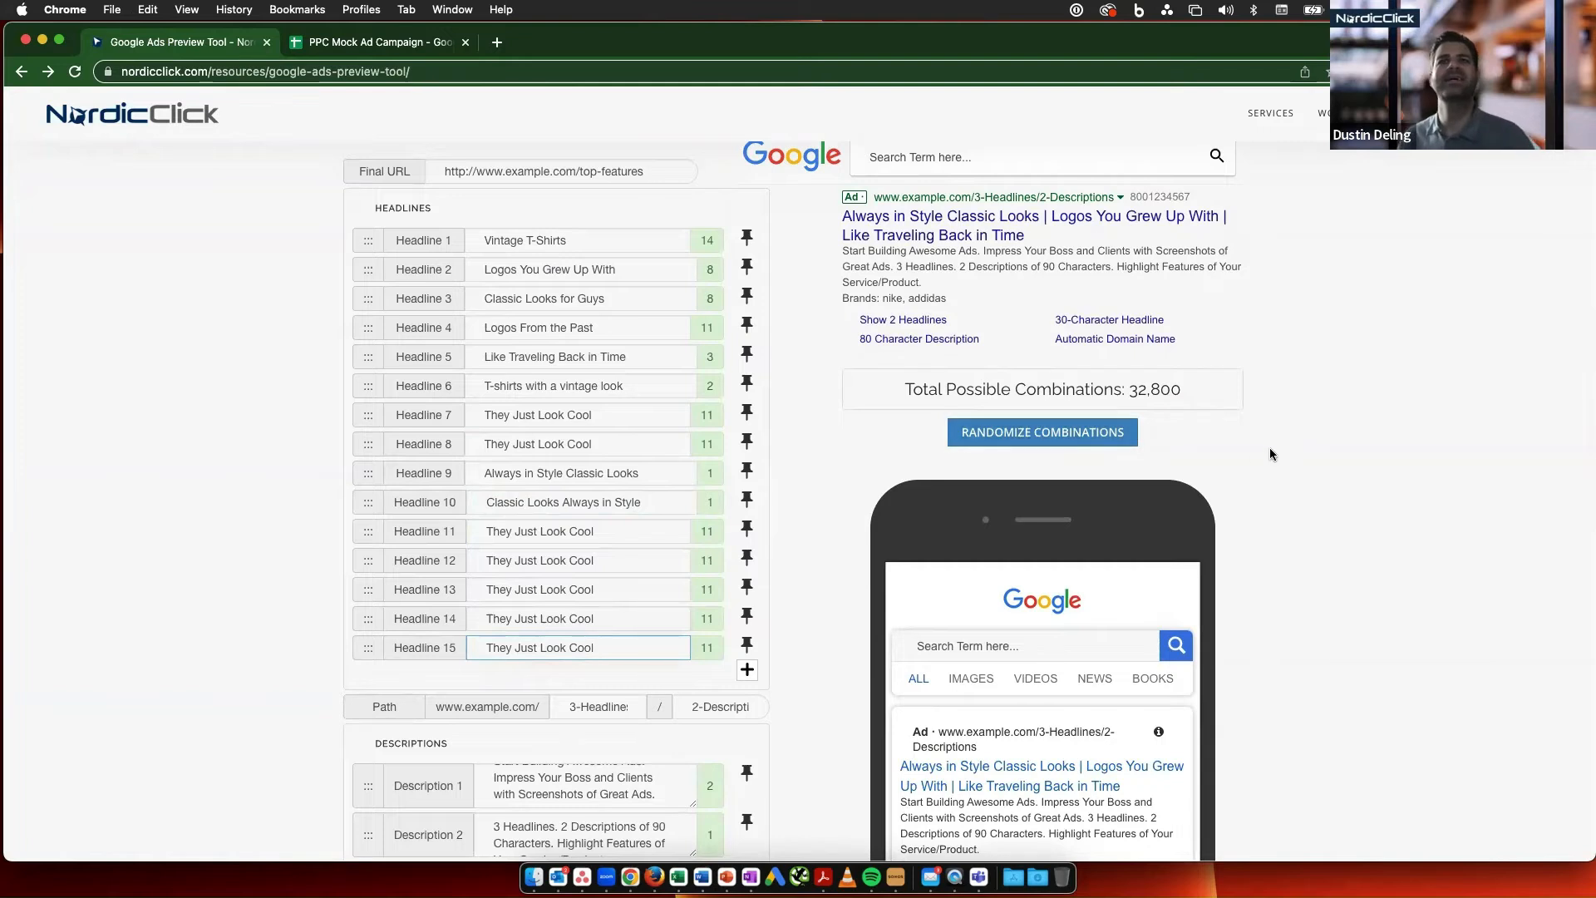
# - Highlight the total possible combinations figure and look over the ad's headlines and descriptions
pyautogui.moveTo(1184, 376); pyautogui.dragTo(1132, 378)
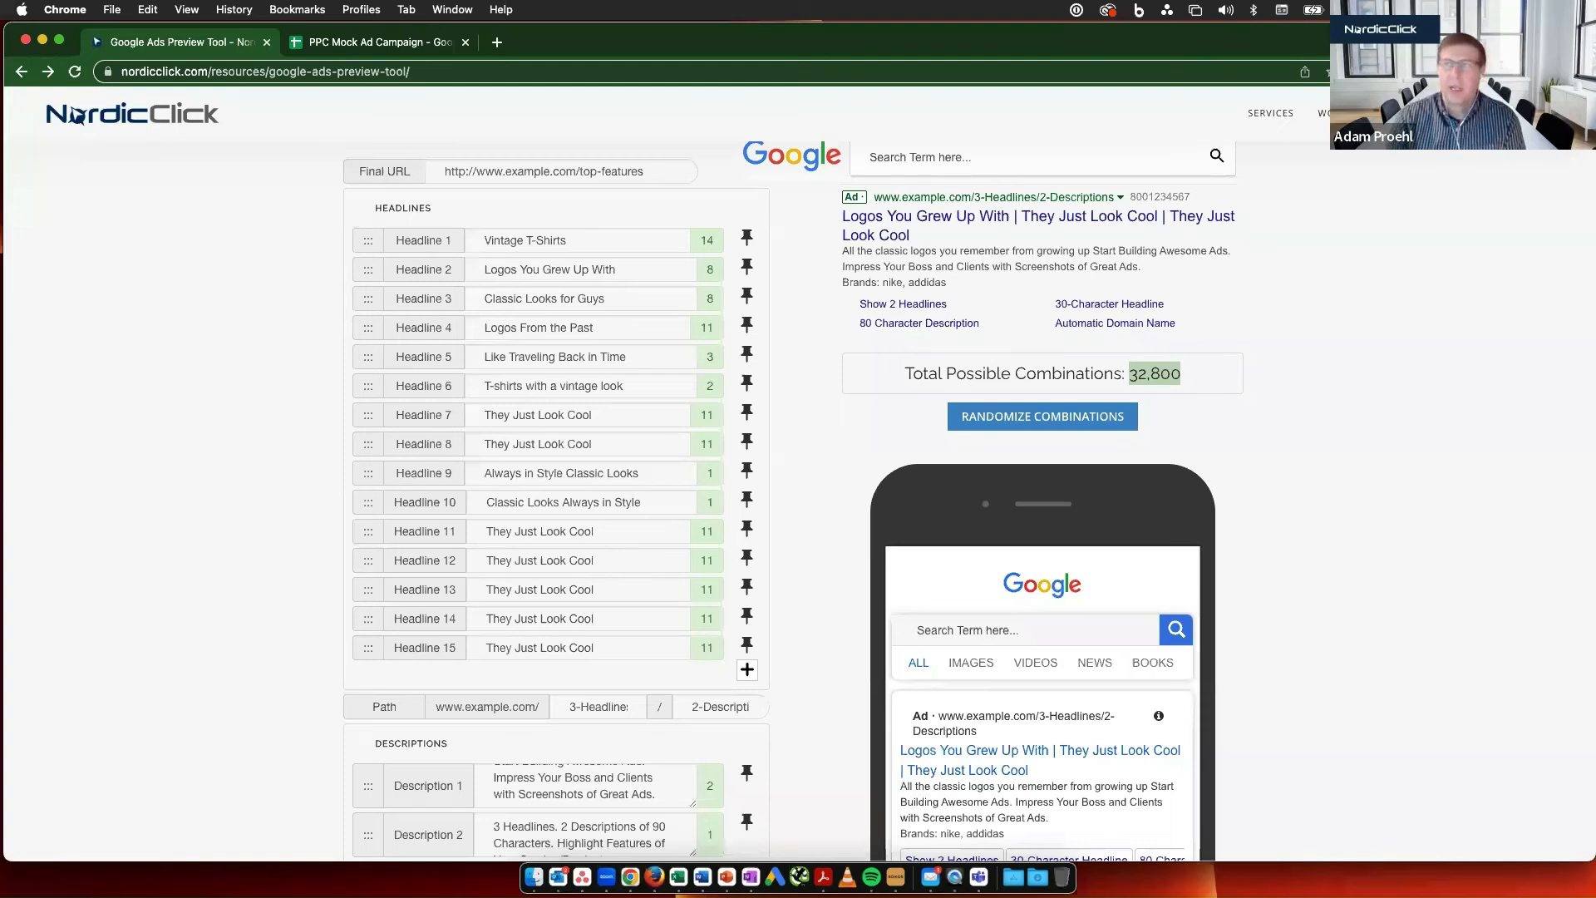
pyautogui.scroll(-1, 1296, 420)
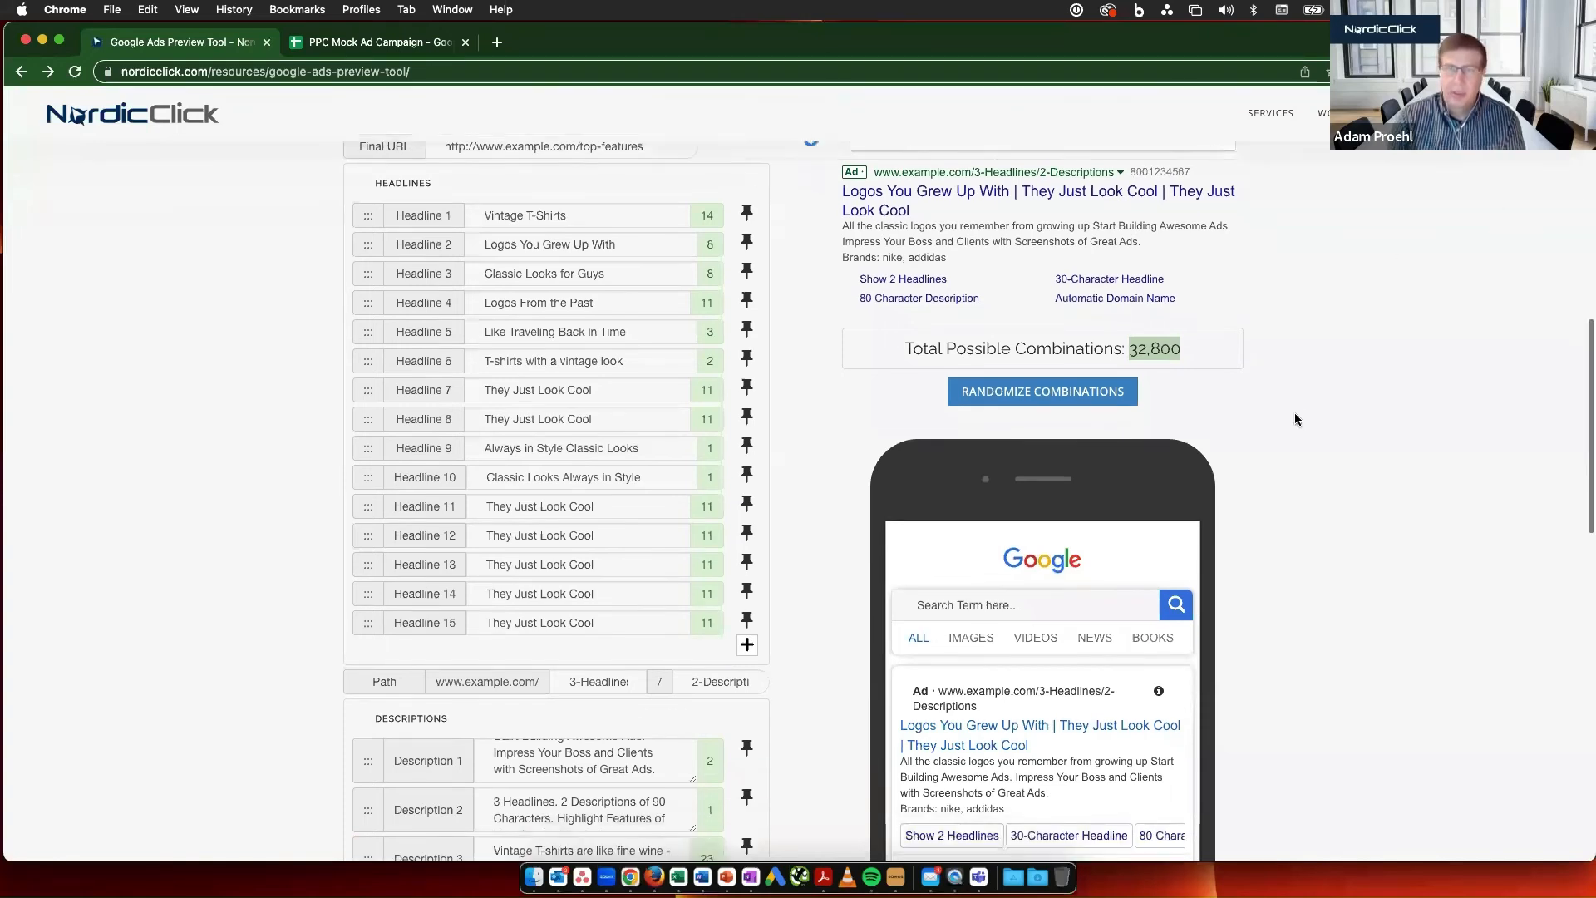
pyautogui.scroll(-5, 1295, 420)
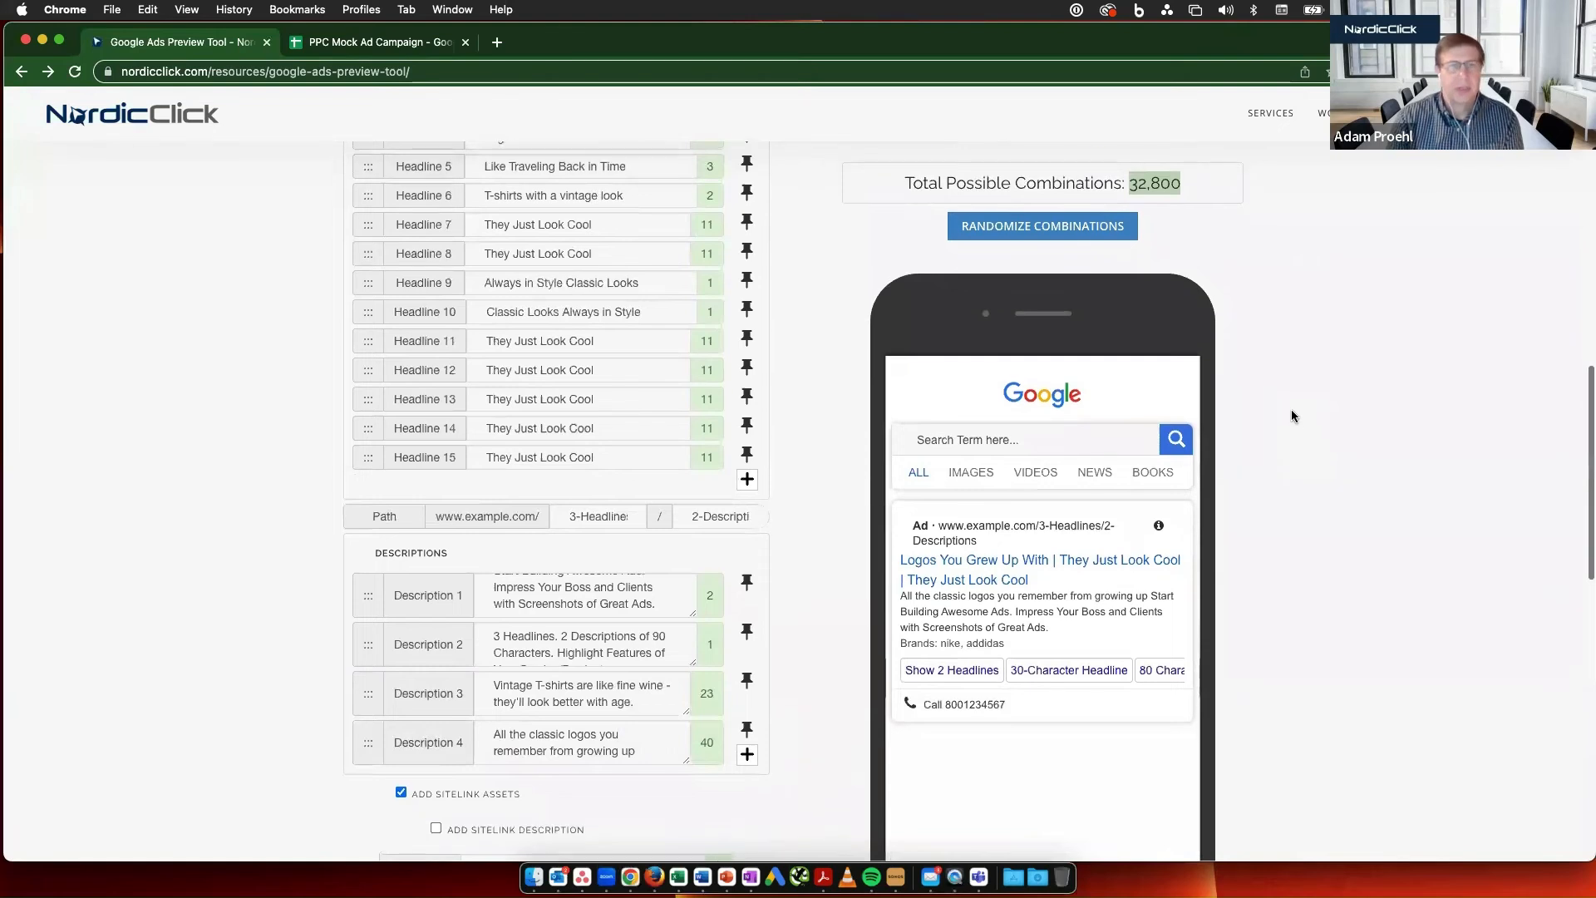
# - Replace Headline 1 with the keyword insertion code "{keyword:vintage tshirts}" and highlight its default text
pyautogui.scroll(2, 1292, 415)
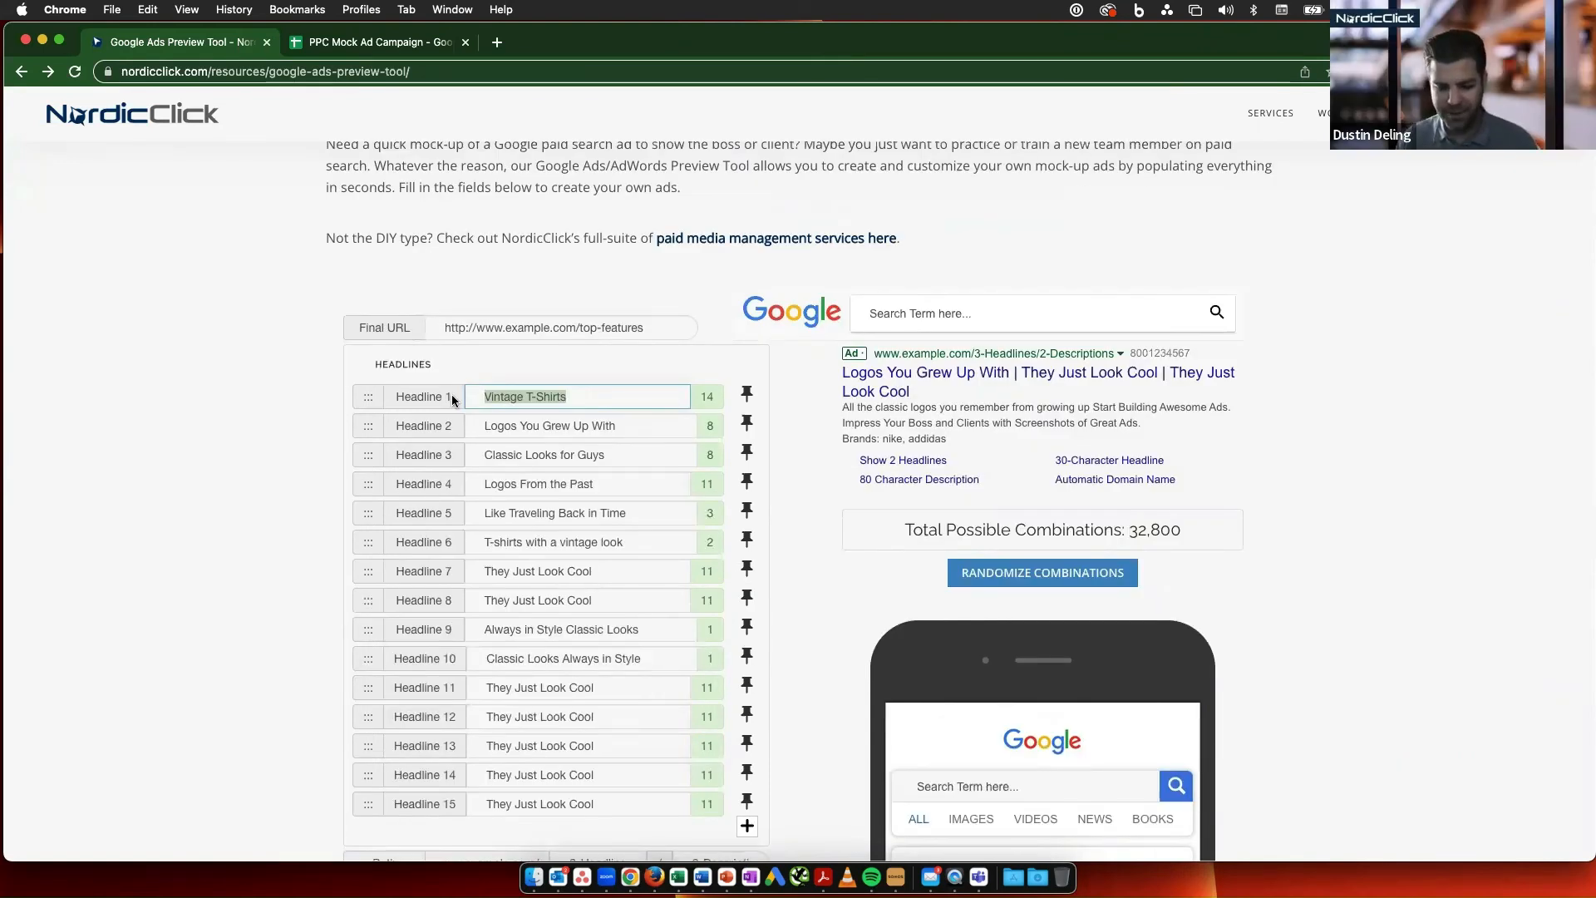
pyautogui.write('{')
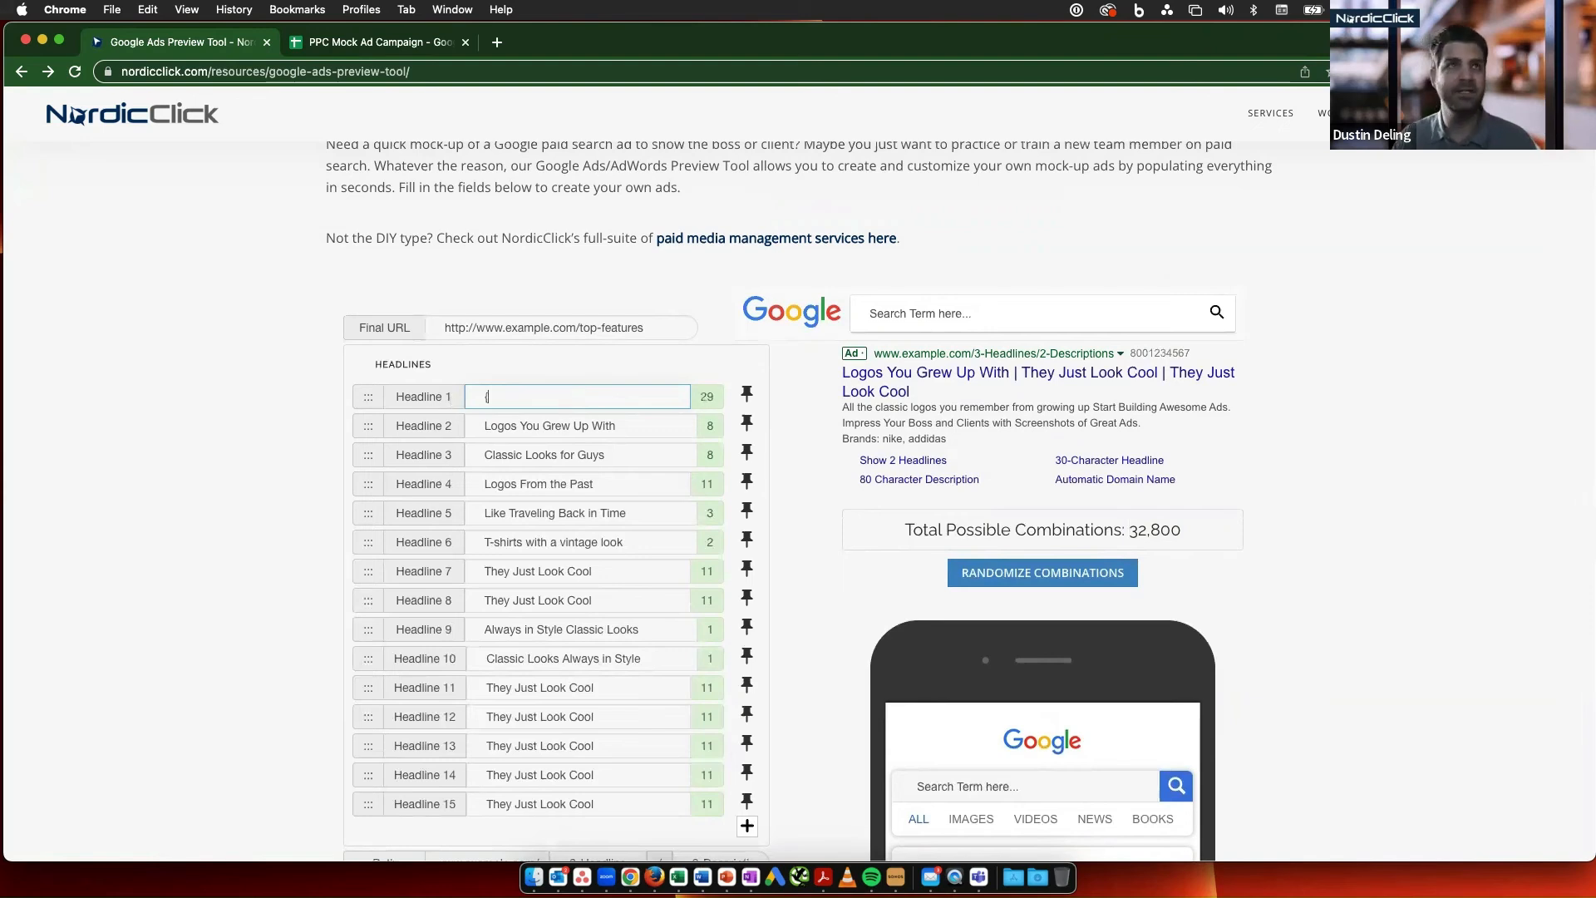
pyautogui.write('ke')
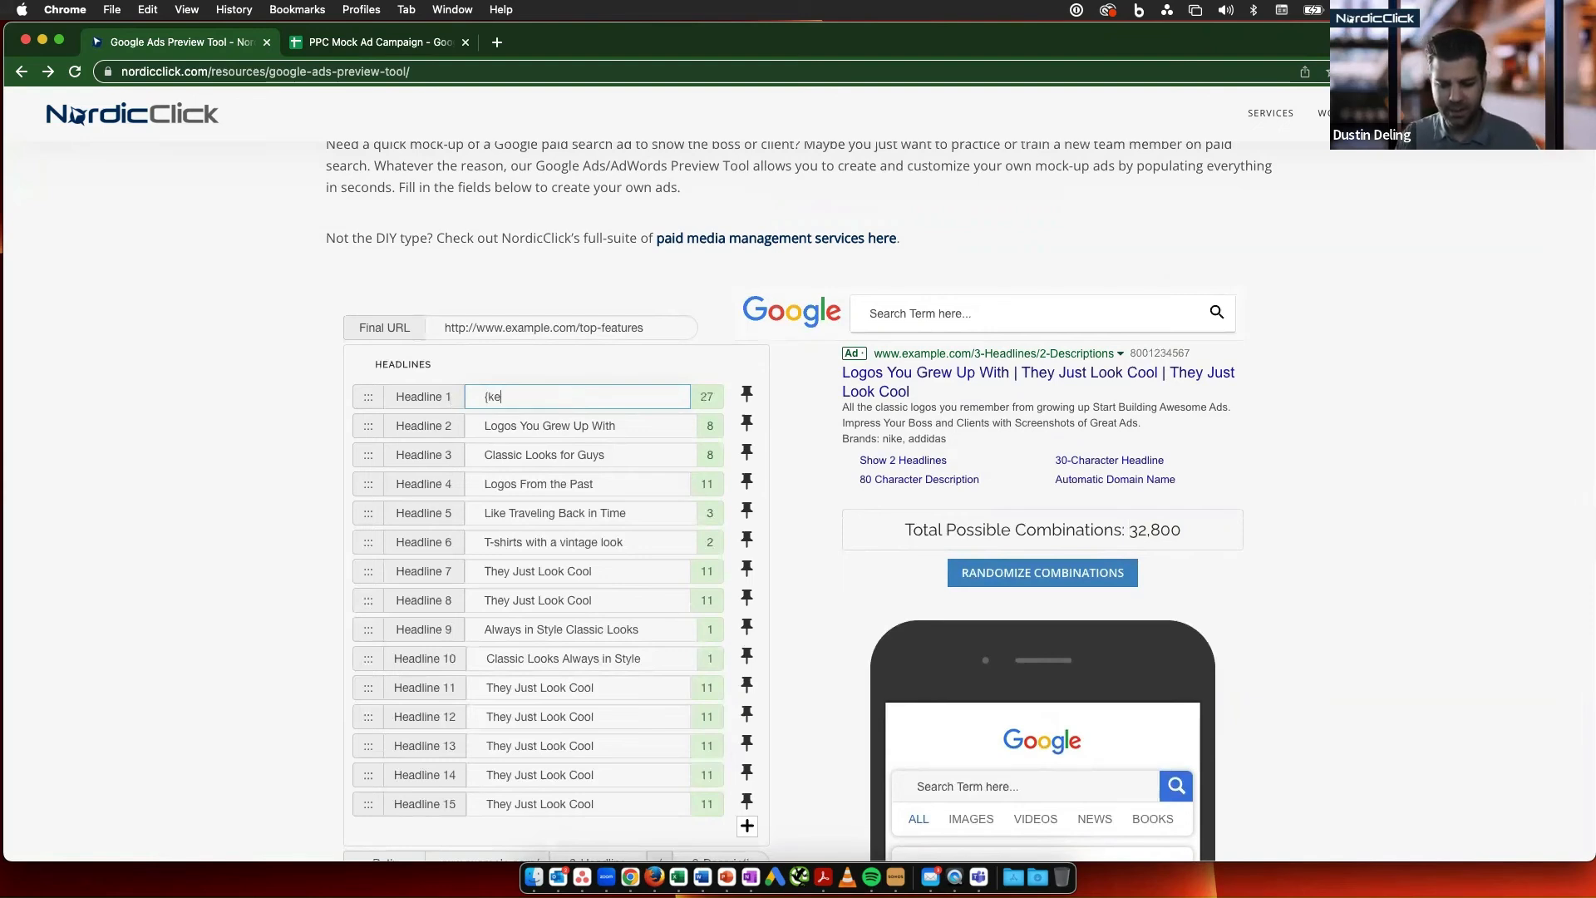
pyautogui.write('yword')
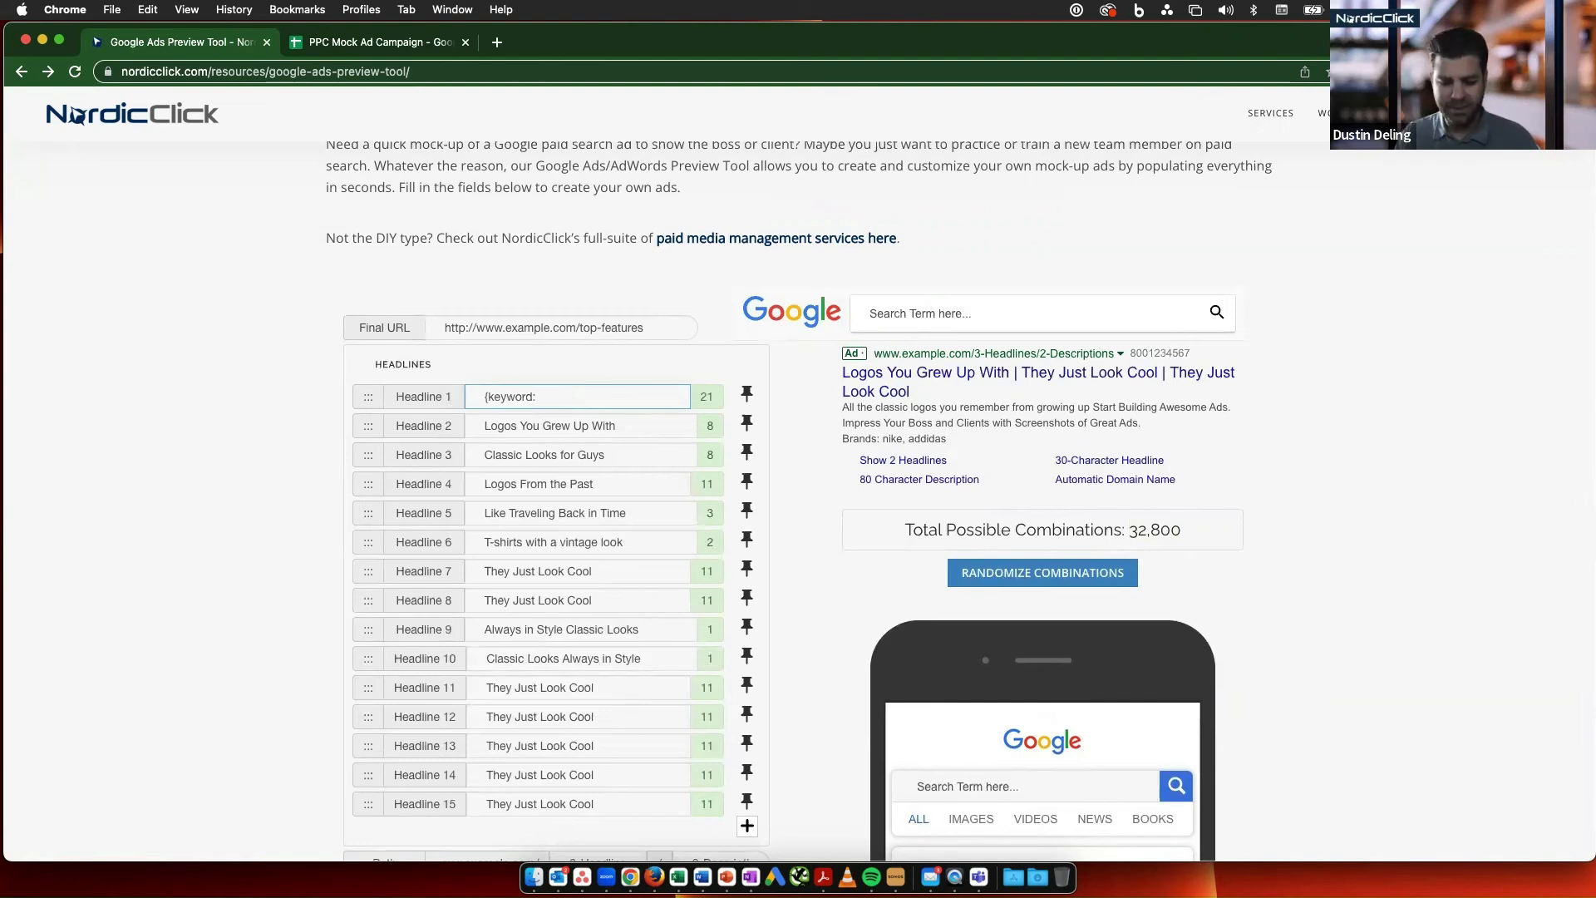
pyautogui.write(':vintage t')
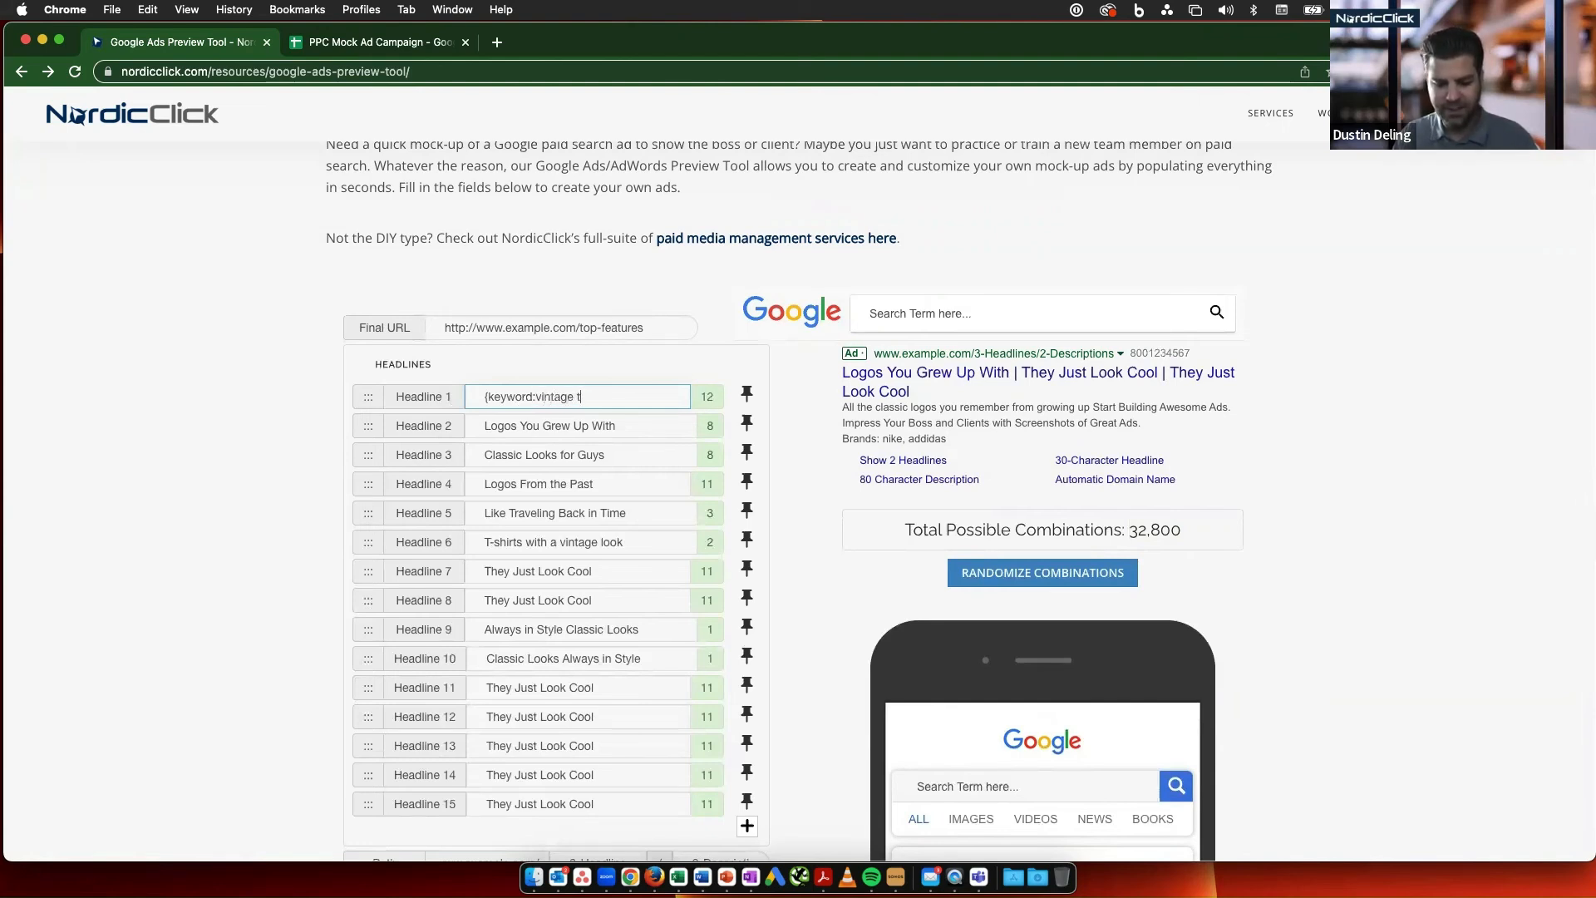
pyautogui.write('shirts')
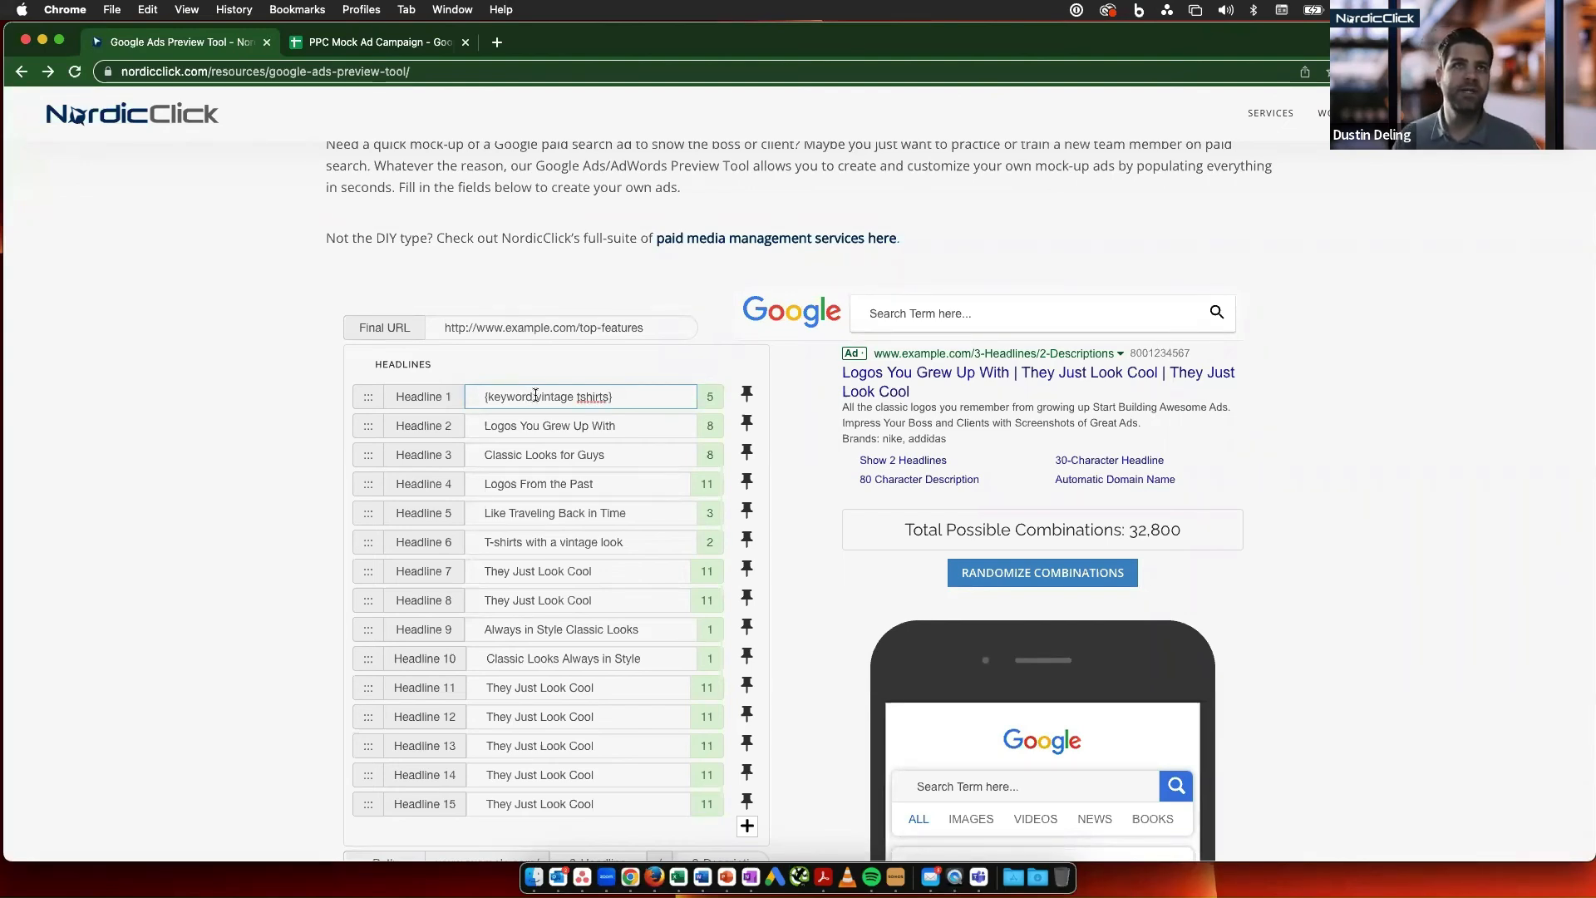
pyautogui.moveTo(536, 397); pyautogui.dragTo(614, 397)
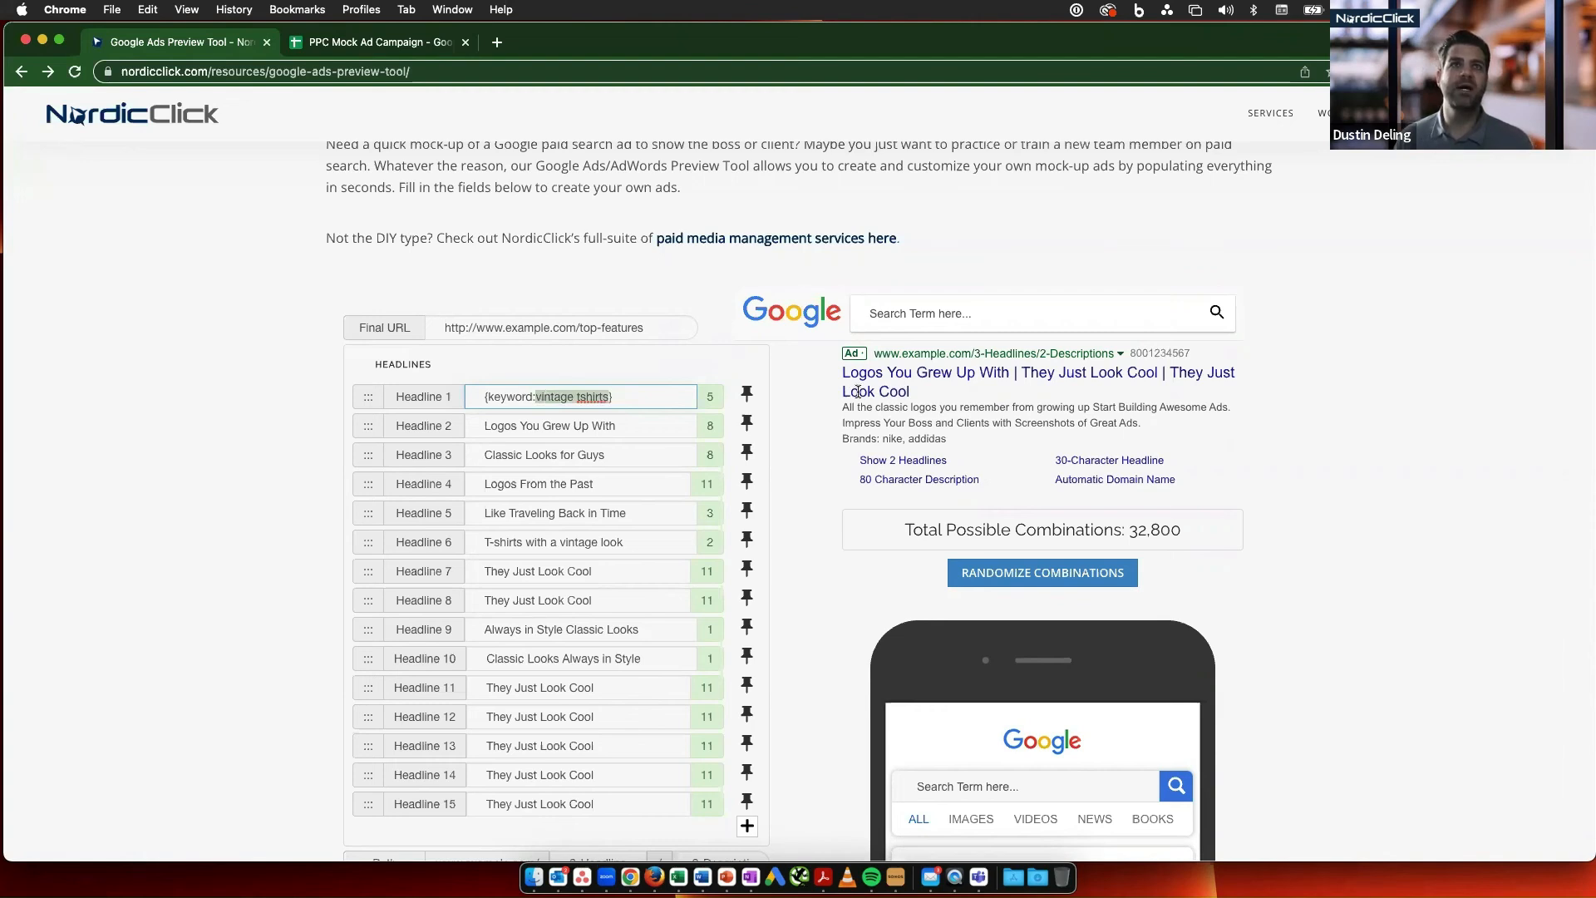
# - Pin Headline 1 to position 1 of the ad
pyautogui.click(756, 395)
pyautogui.click(934, 322)
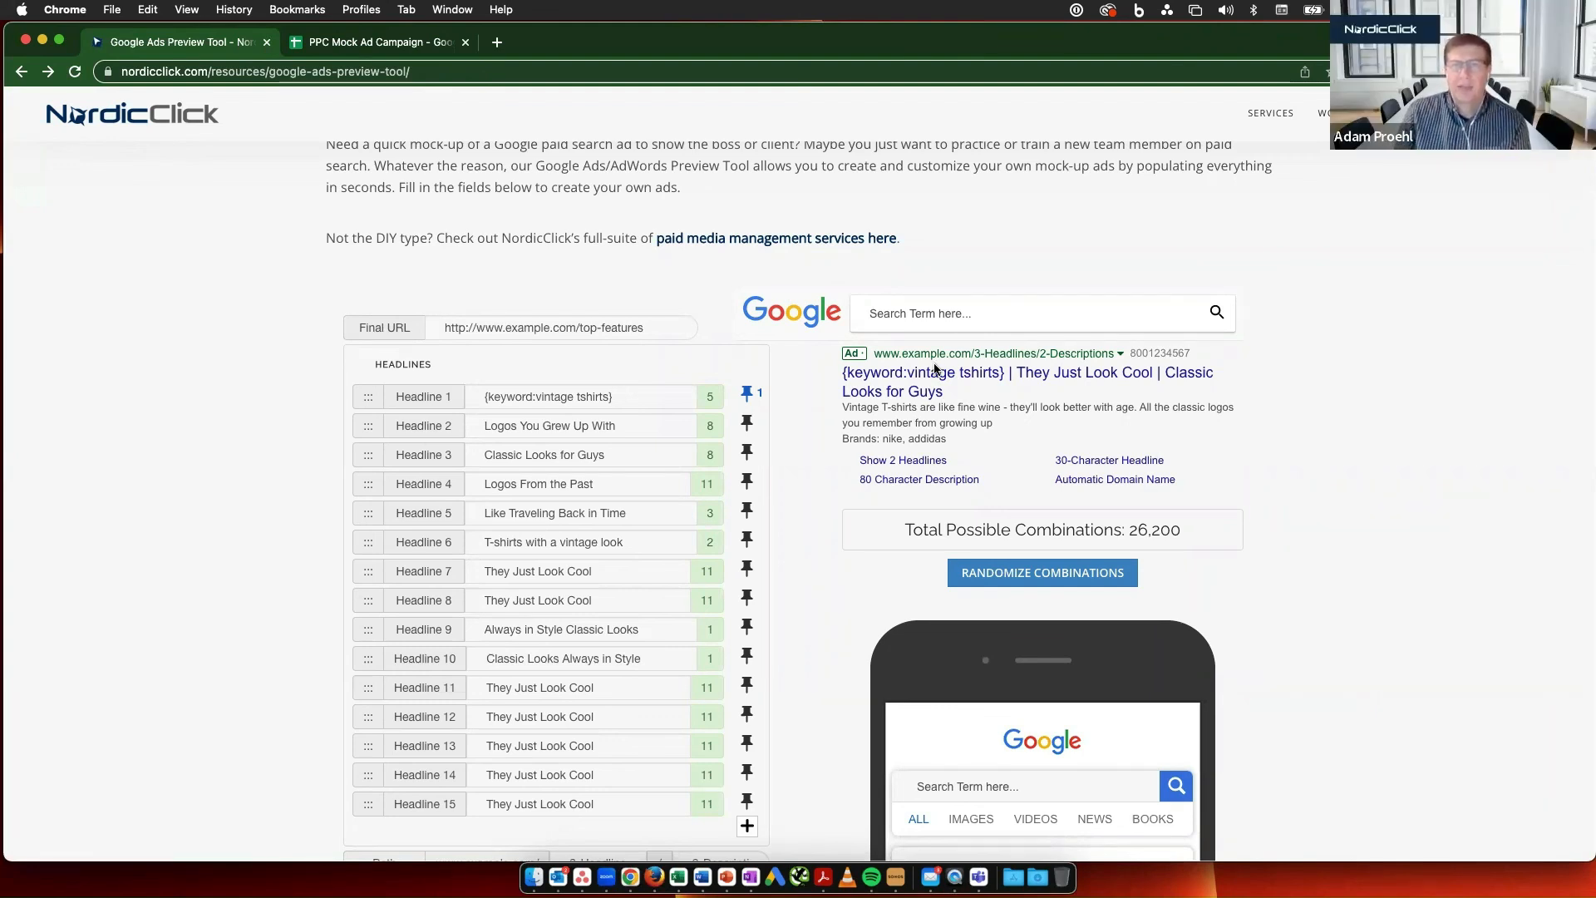
# - Replace the keyword insertion code in Headline 1 with the plain text "Vintage T-Shirt"
pyautogui.scroll(-2, 877, 400)
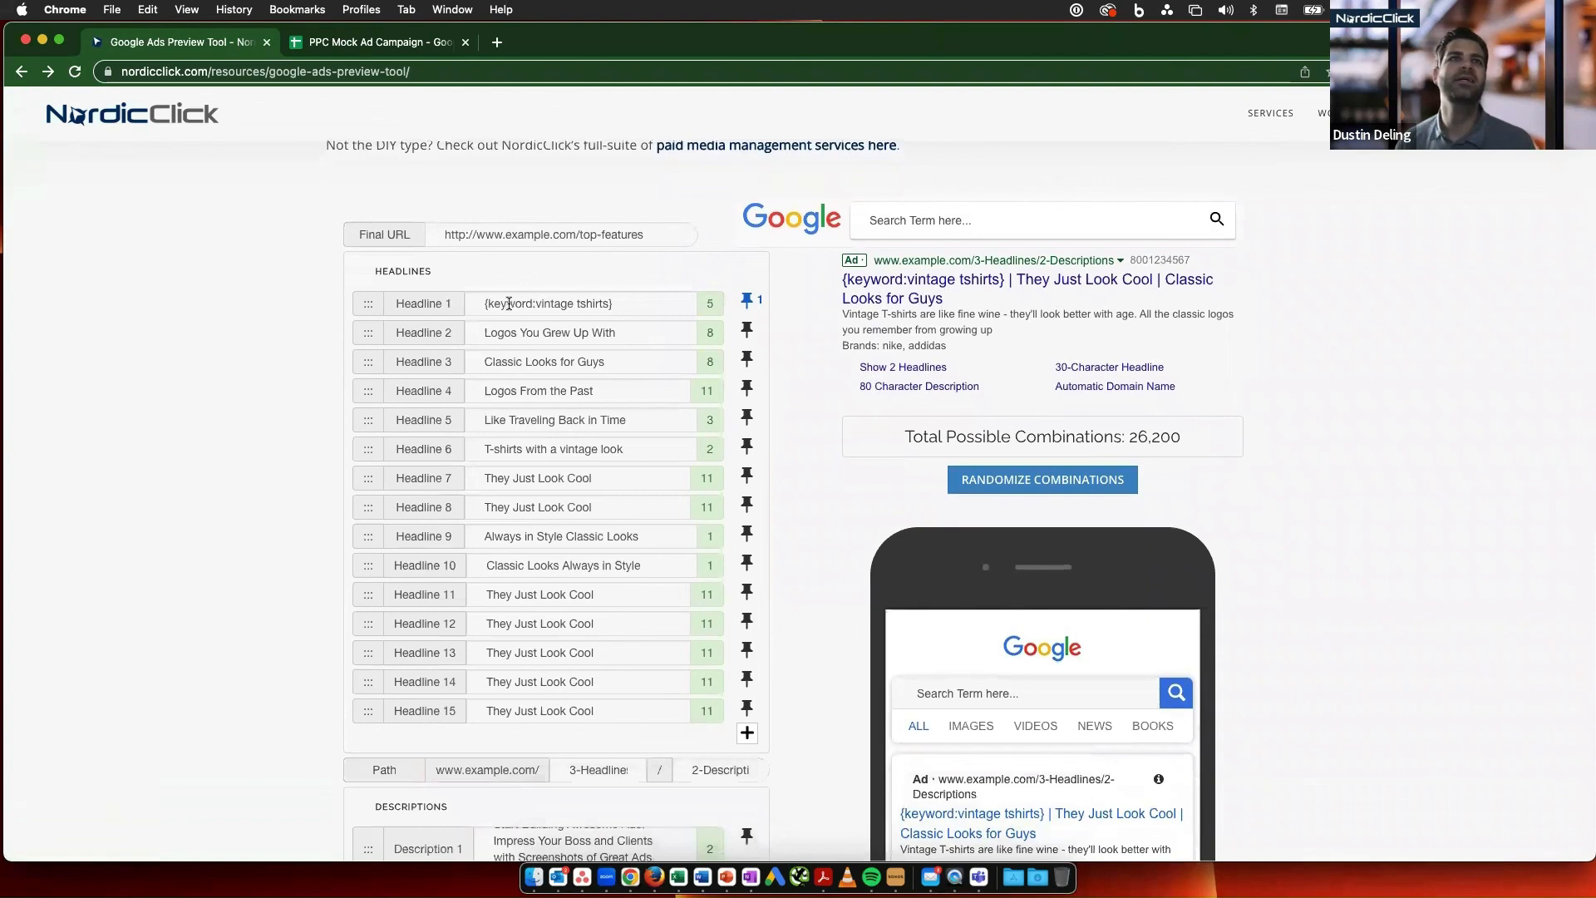
pyautogui.click(503, 304)
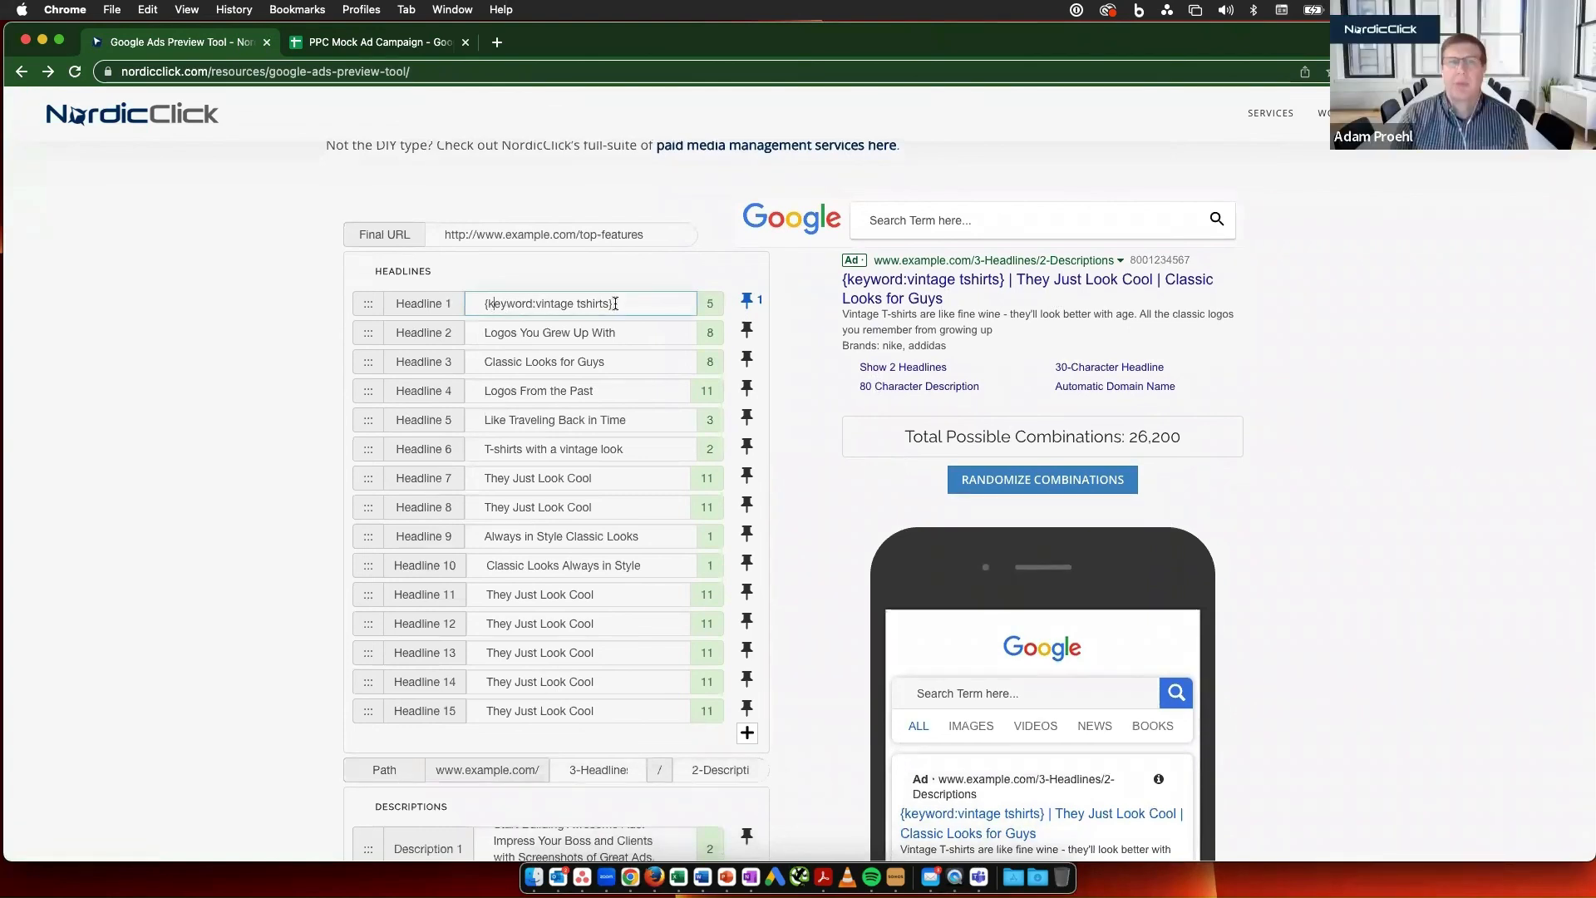
pyautogui.moveTo(616, 303); pyautogui.dragTo(403, 295)
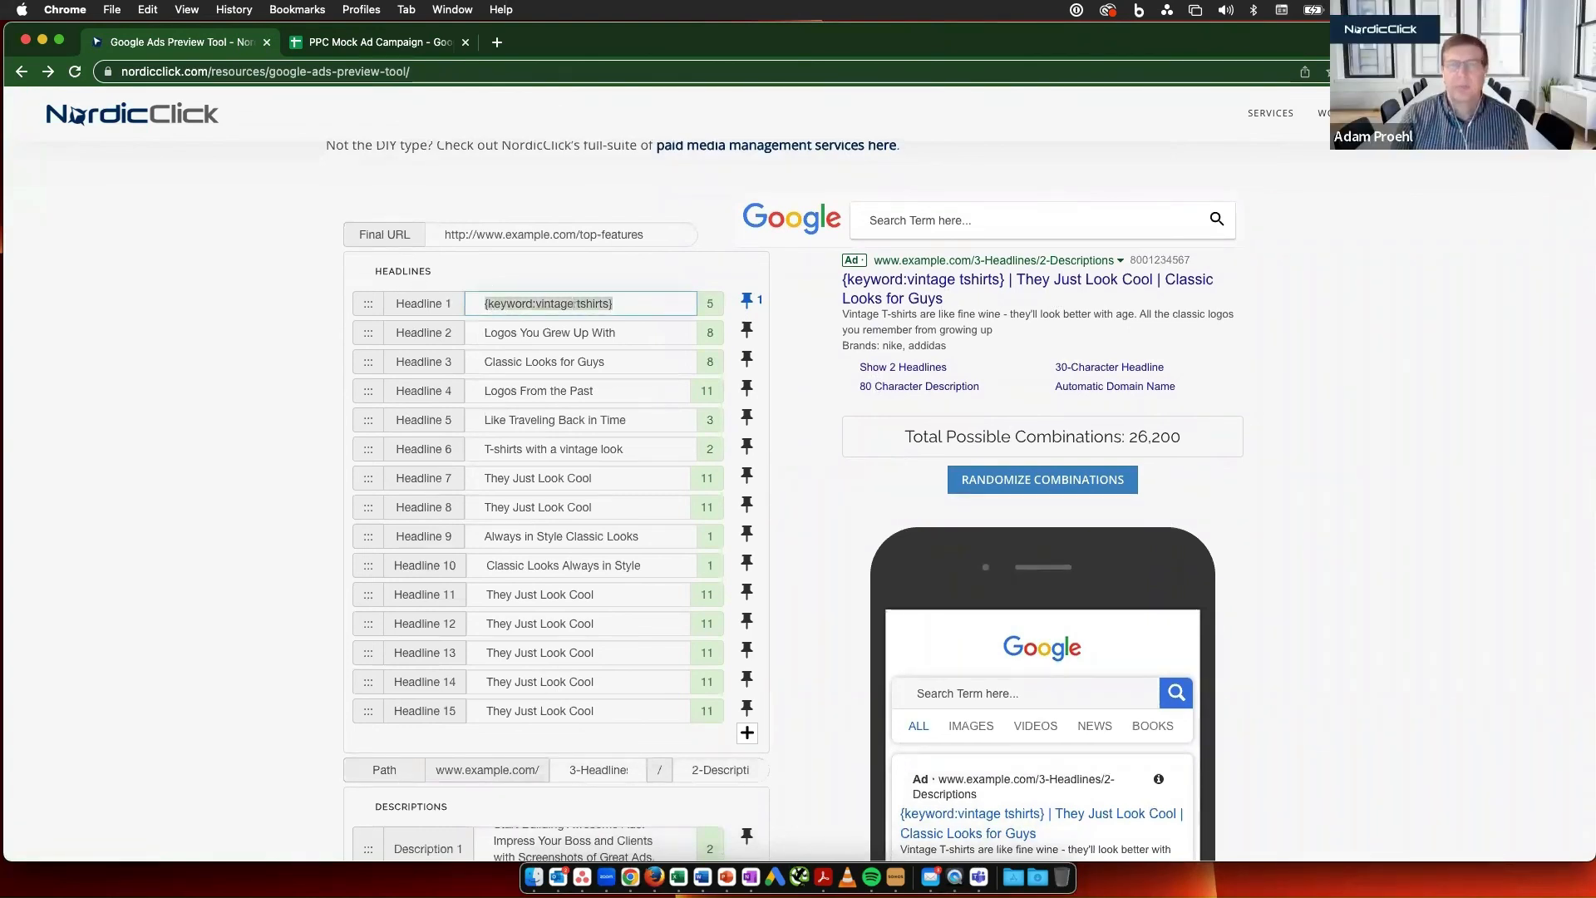
pyautogui.write('Vintage T-Shirt')
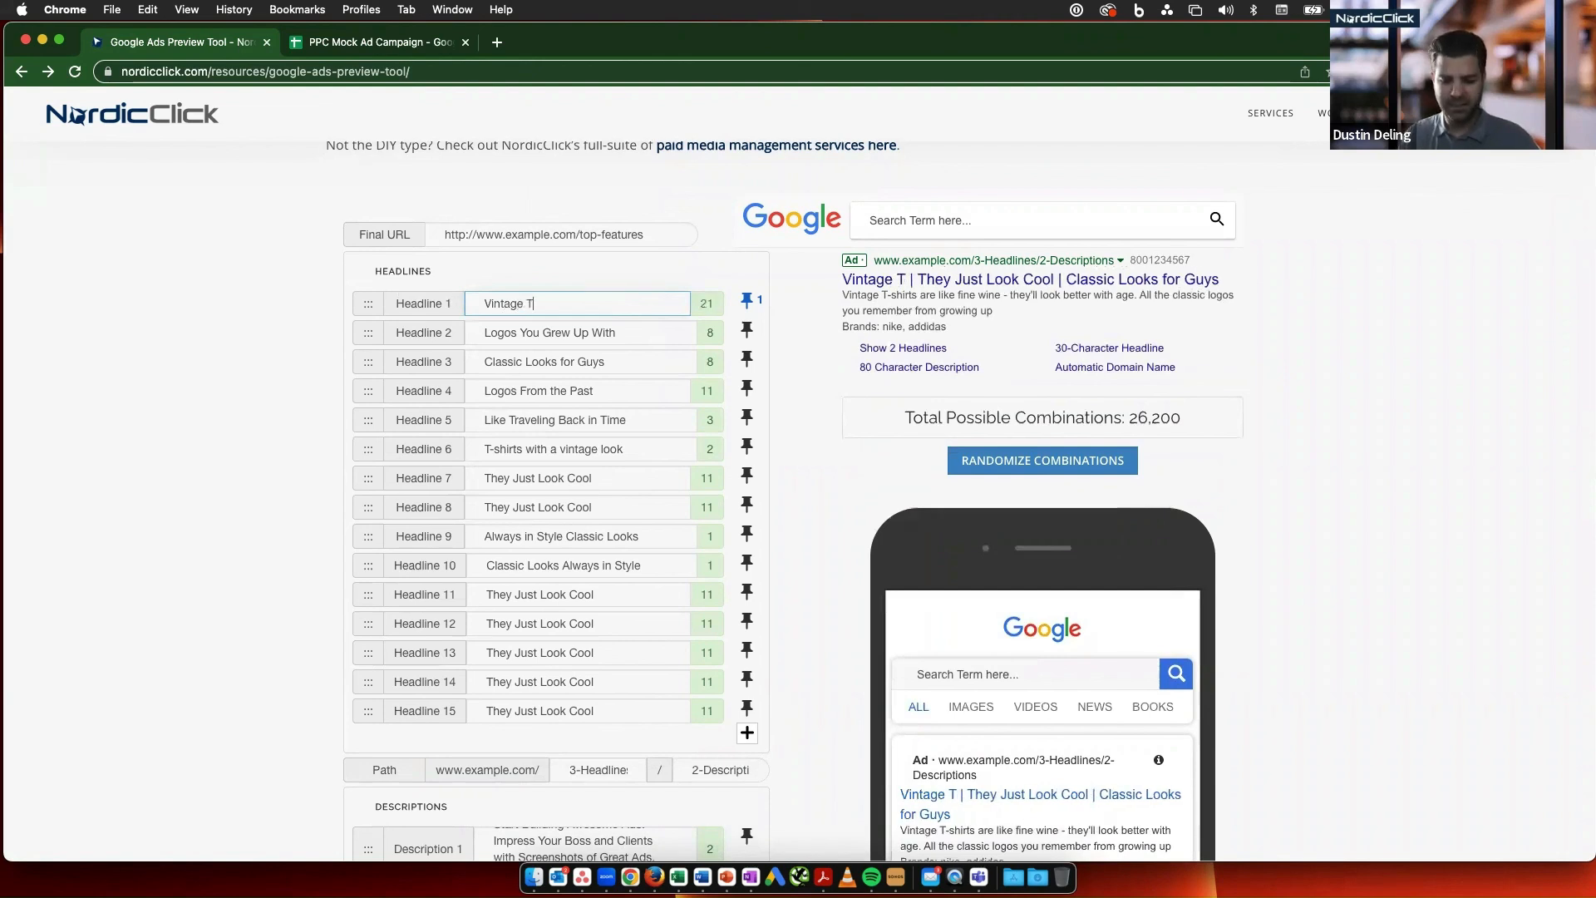